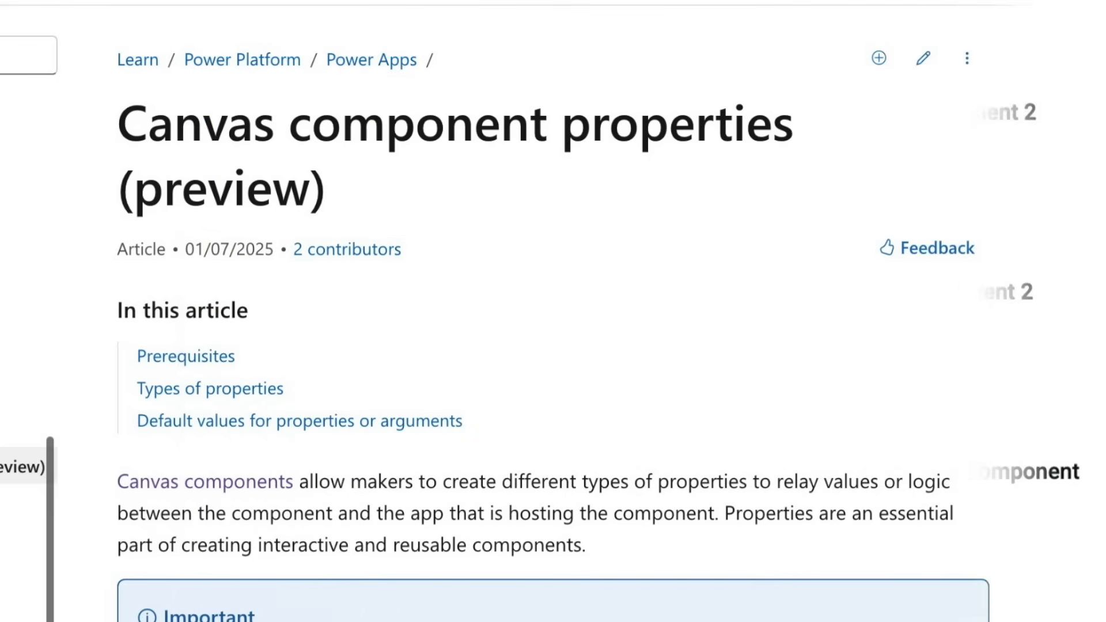
pyautogui.scroll(-2, 461, 311)
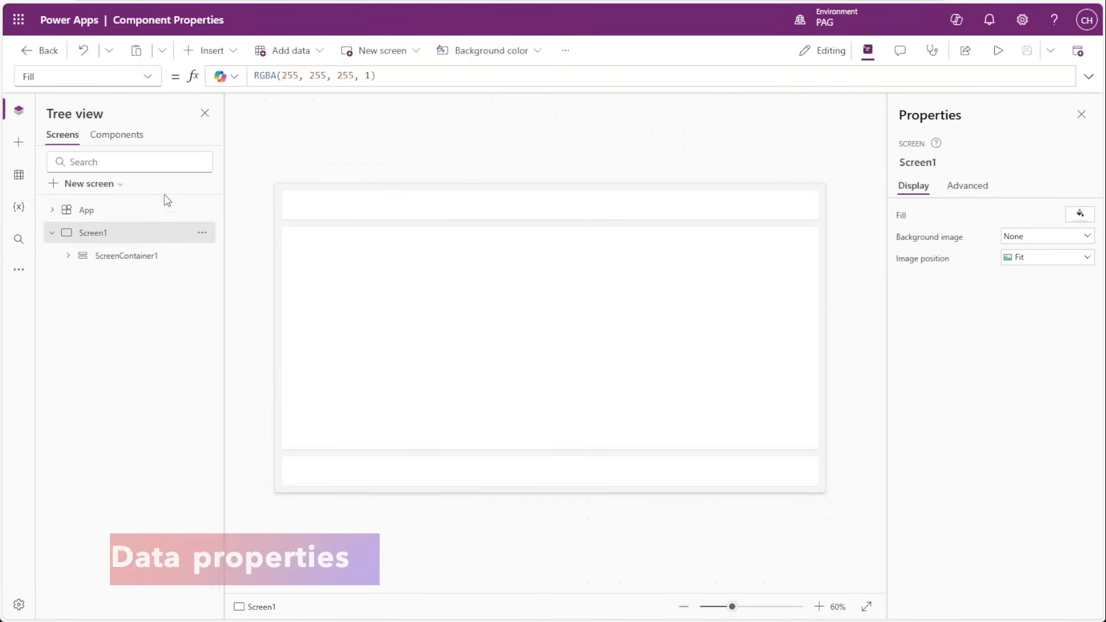
# Create a new canvas component and rename it Data.
pyautogui.click(110, 139)
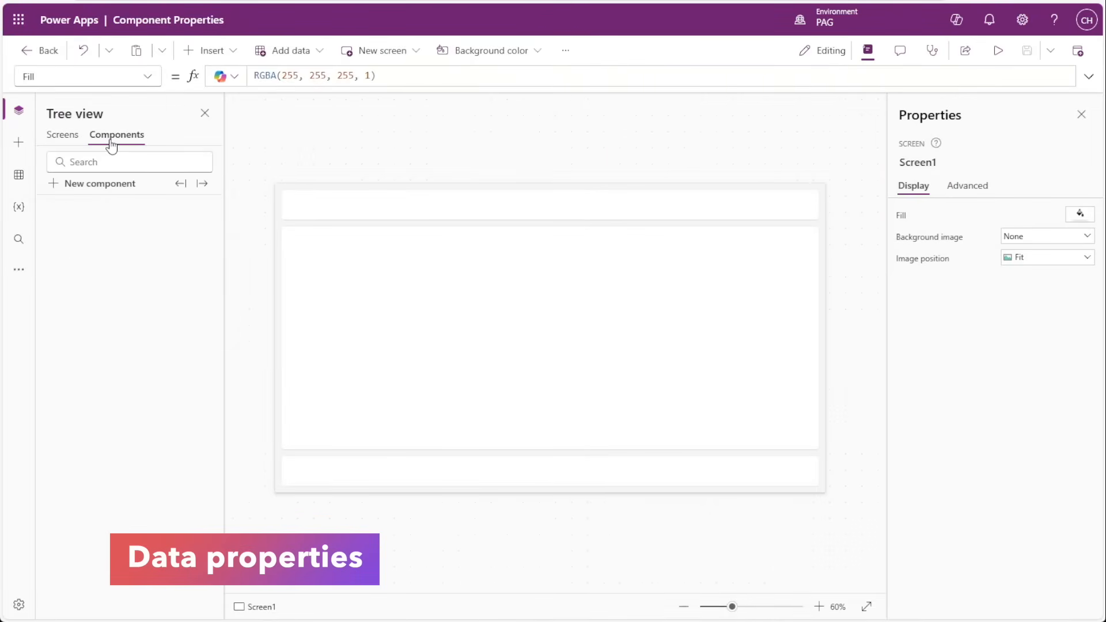
pyautogui.click(109, 187)
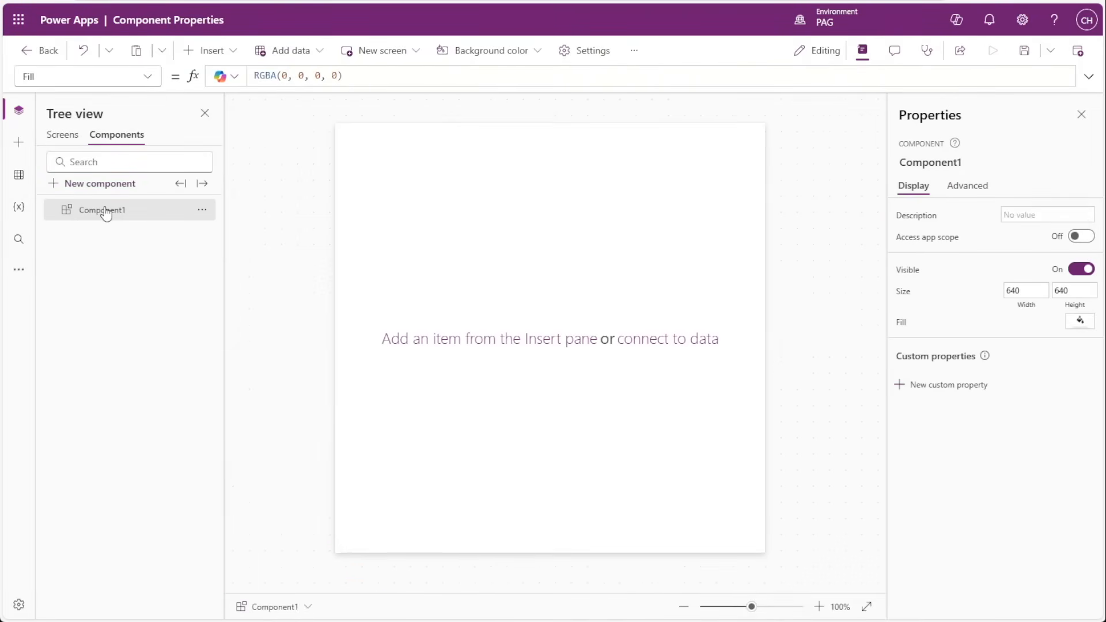
pyautogui.rightClick(108, 214)
pyautogui.click(147, 320)
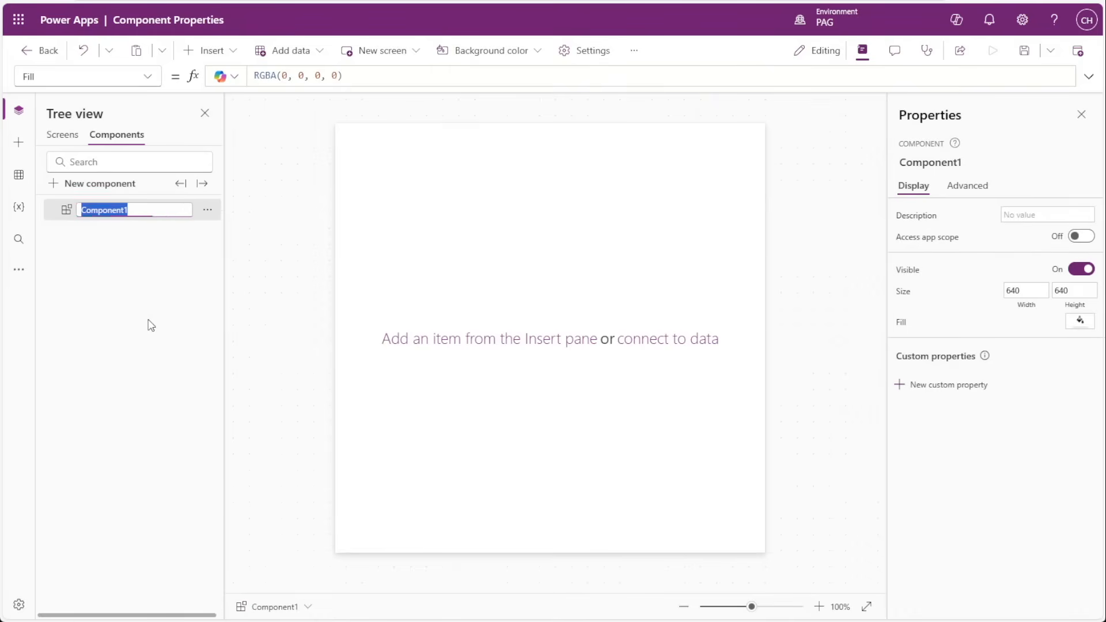
pyautogui.write('Data')
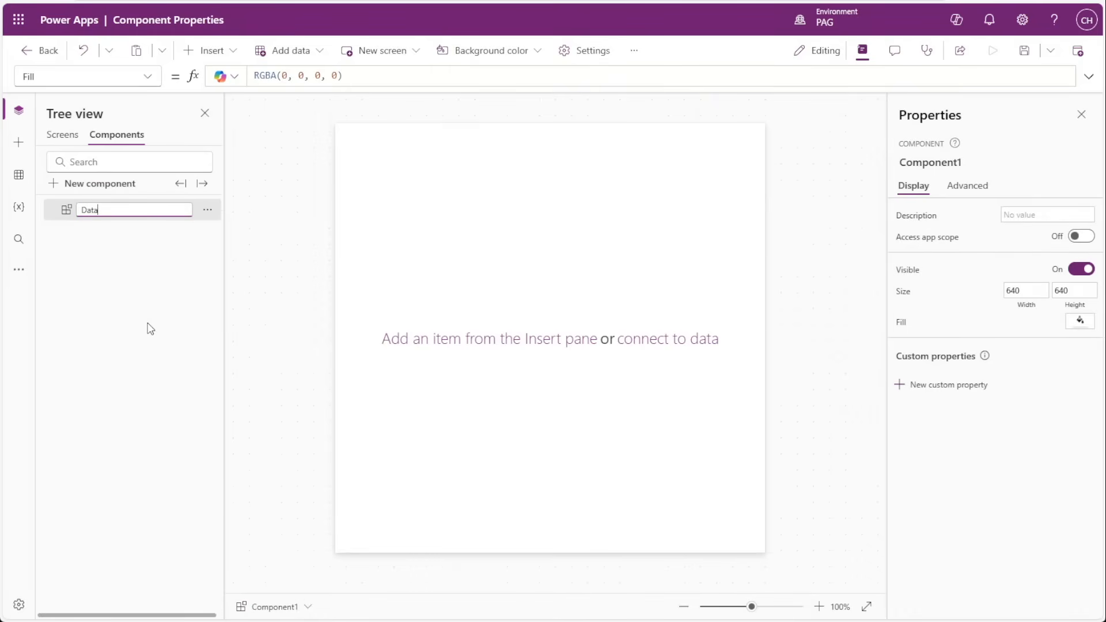
pyautogui.press('Return')
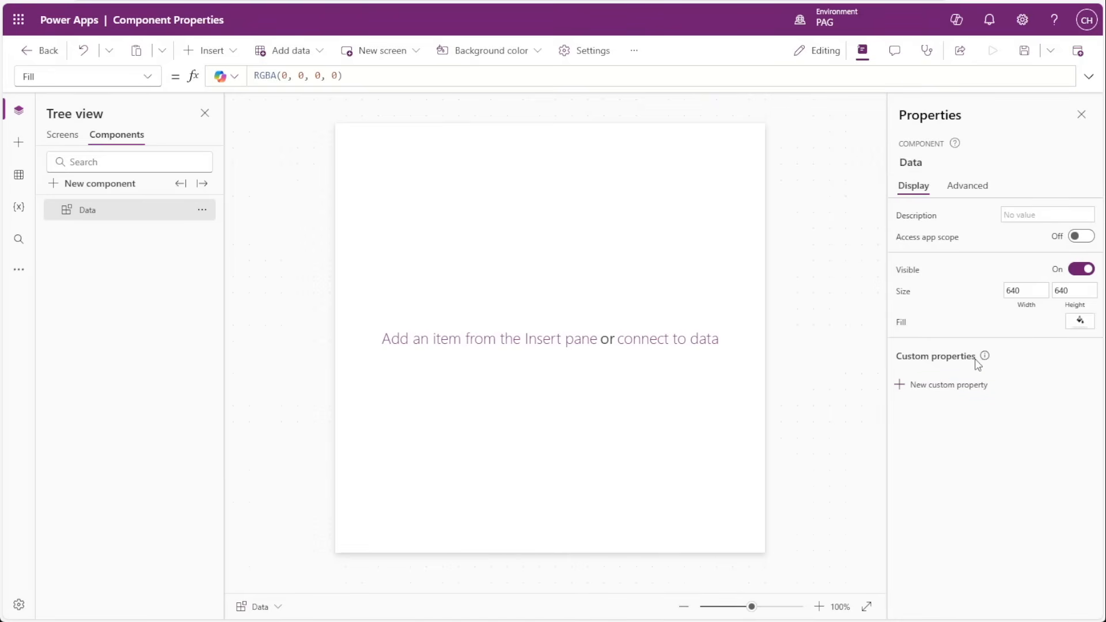
# Start a new custom property of type Data on the Data component and give it the display name Data Input.
pyautogui.moveTo(985, 361)
pyautogui.click(944, 392)
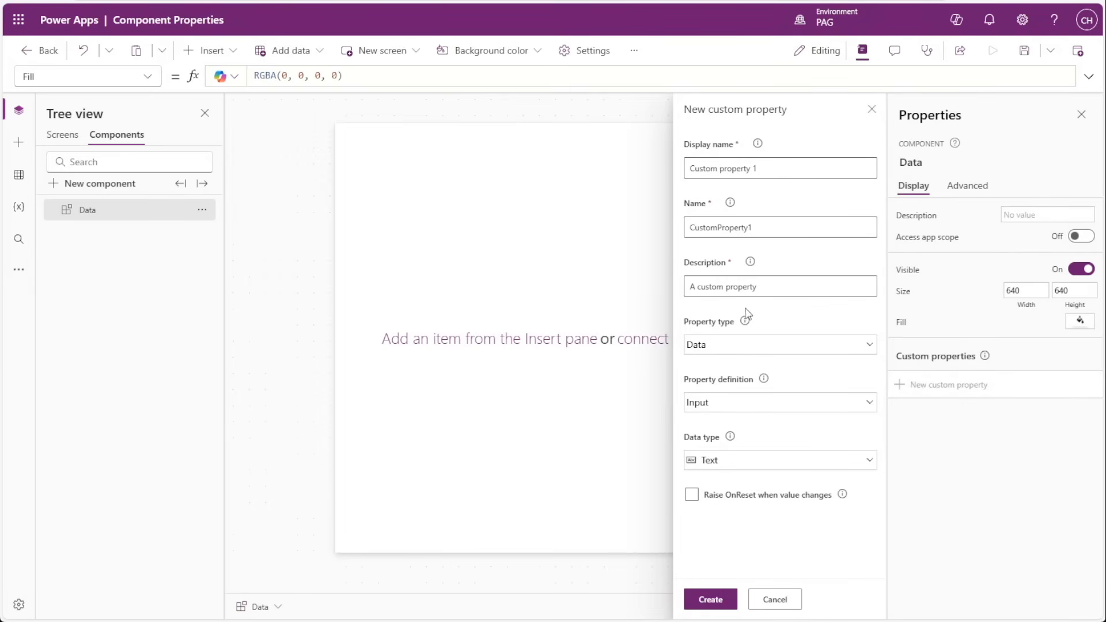
pyautogui.click(738, 345)
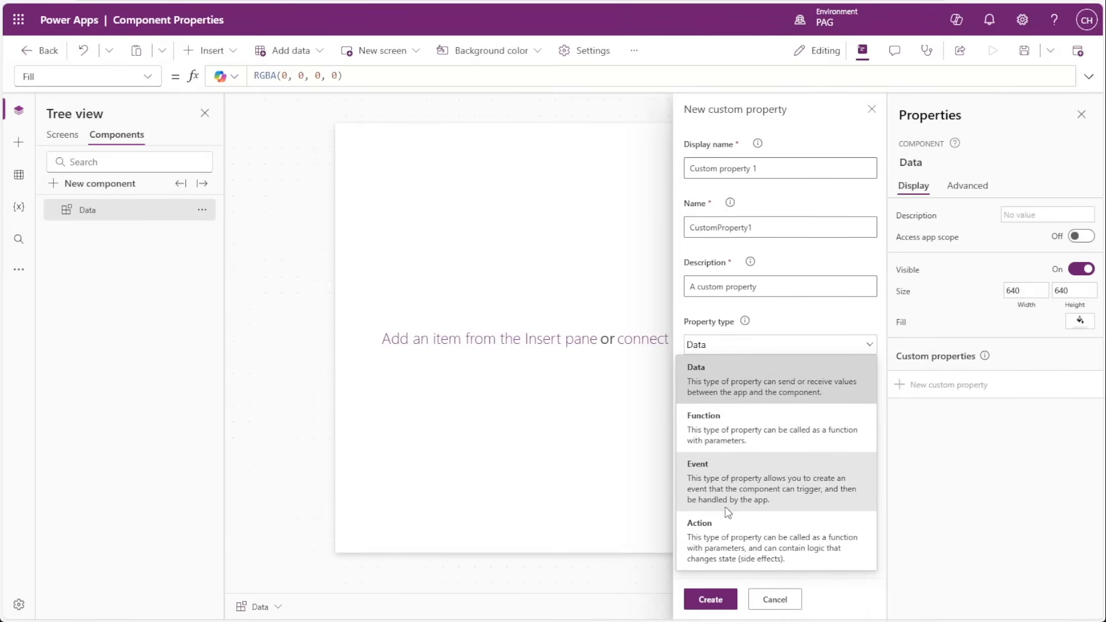
pyautogui.click(940, 433)
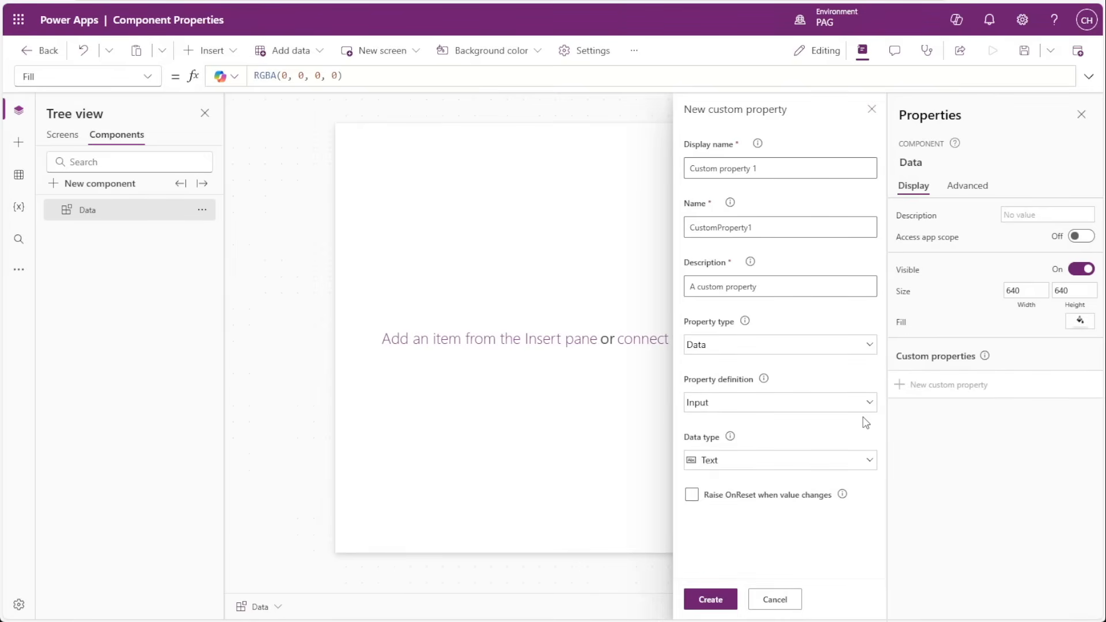
pyautogui.moveTo(794, 169); pyautogui.dragTo(649, 168)
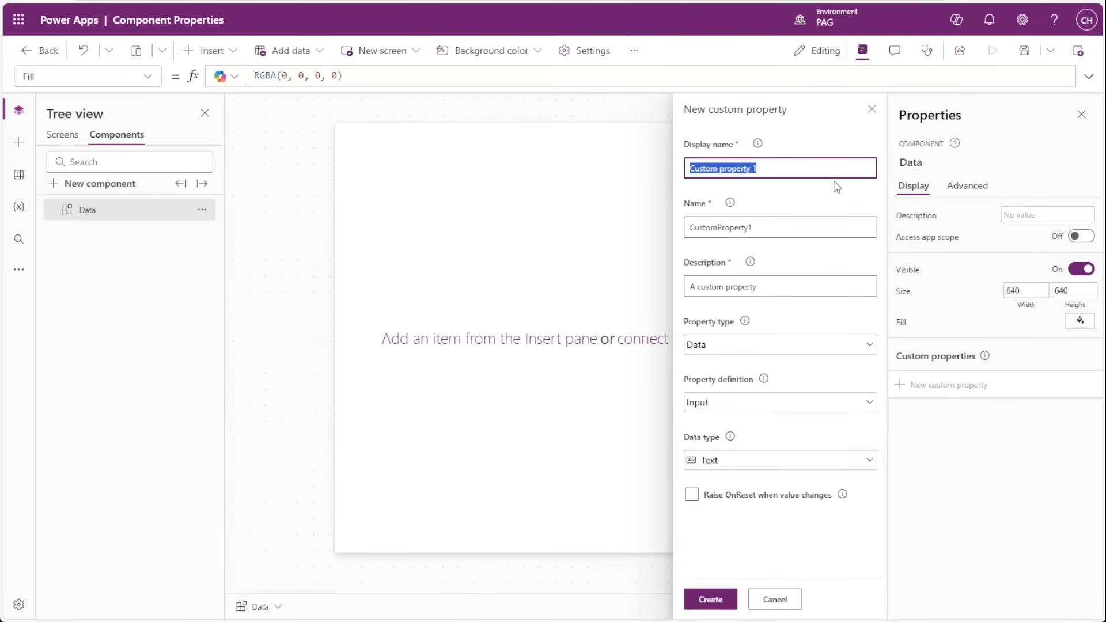
pyautogui.click(766, 345)
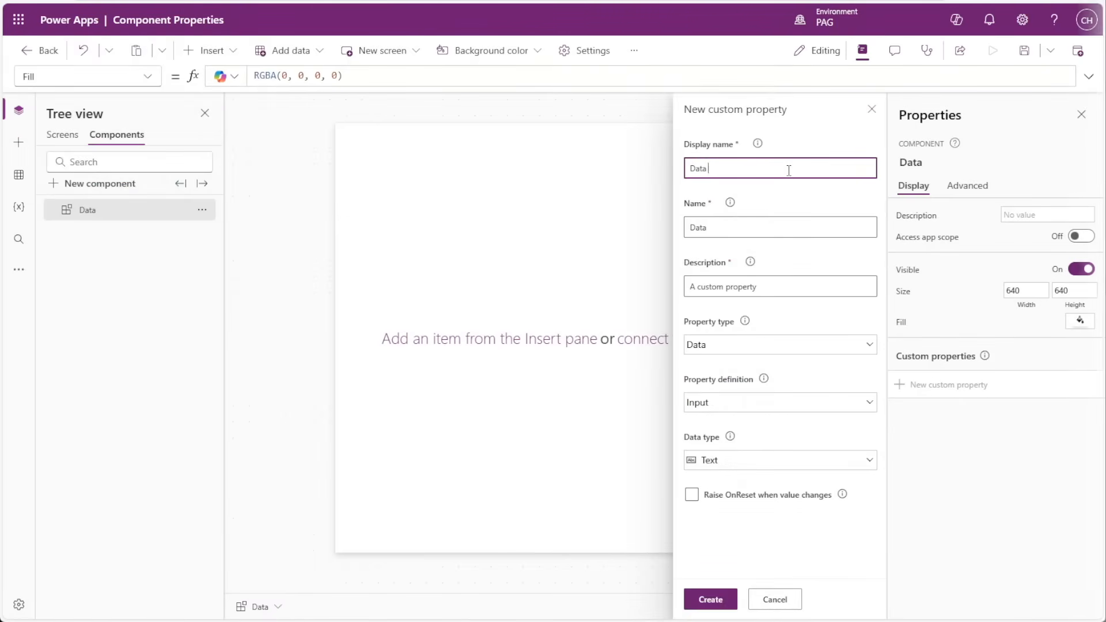
pyautogui.write('Input')
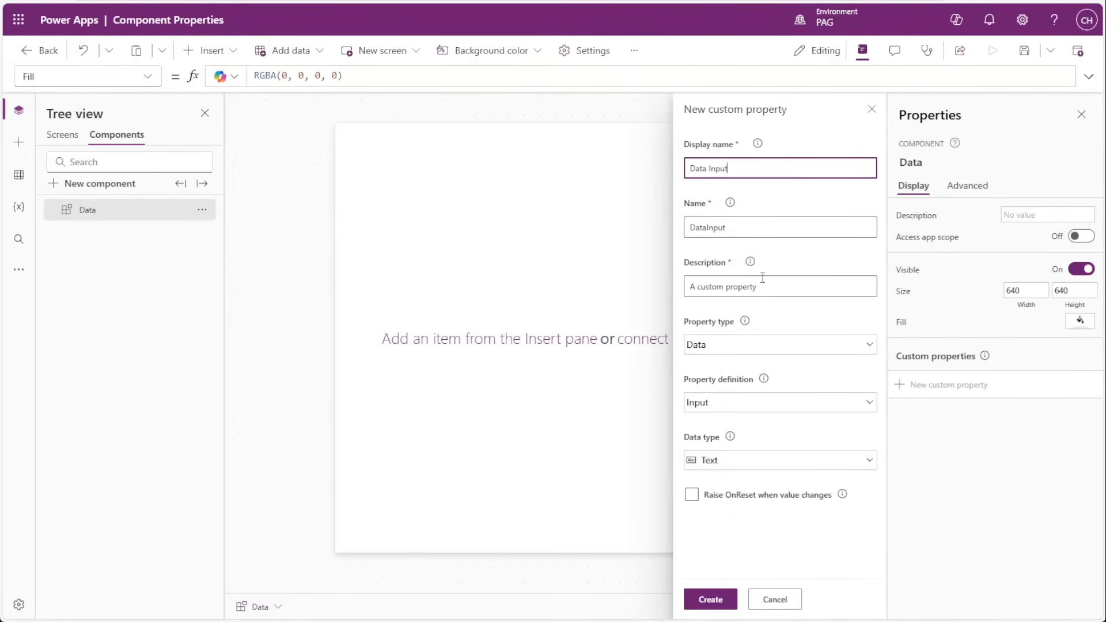
# Review the available data types, keep Text, and create the Data Input custom property as an input.
pyautogui.click(716, 460)
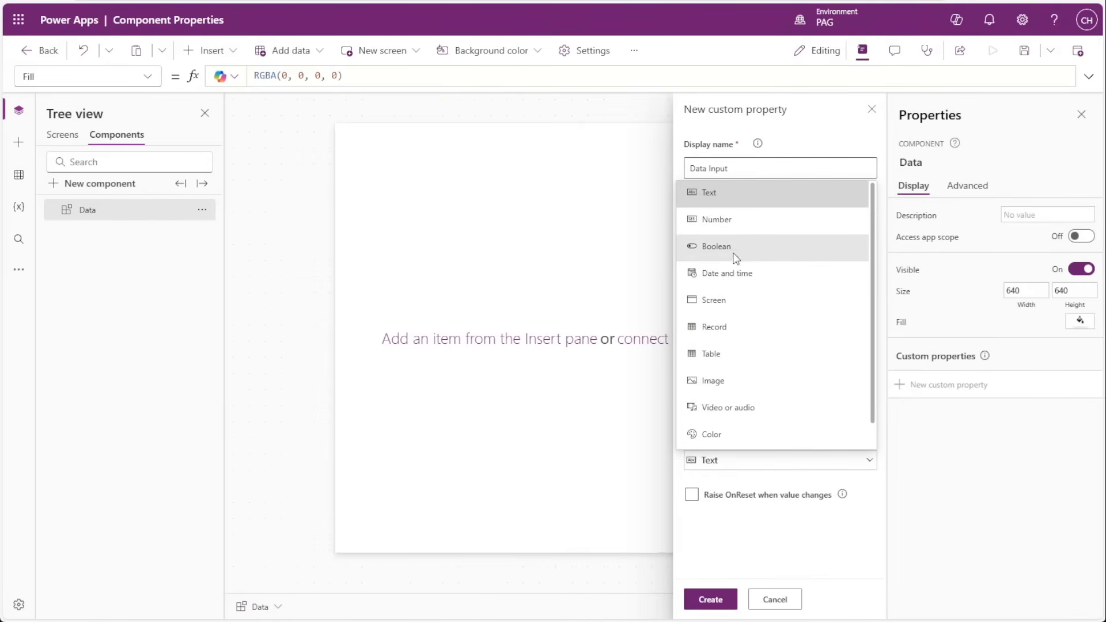
pyautogui.moveTo(872, 206); pyautogui.dragTo(872, 251)
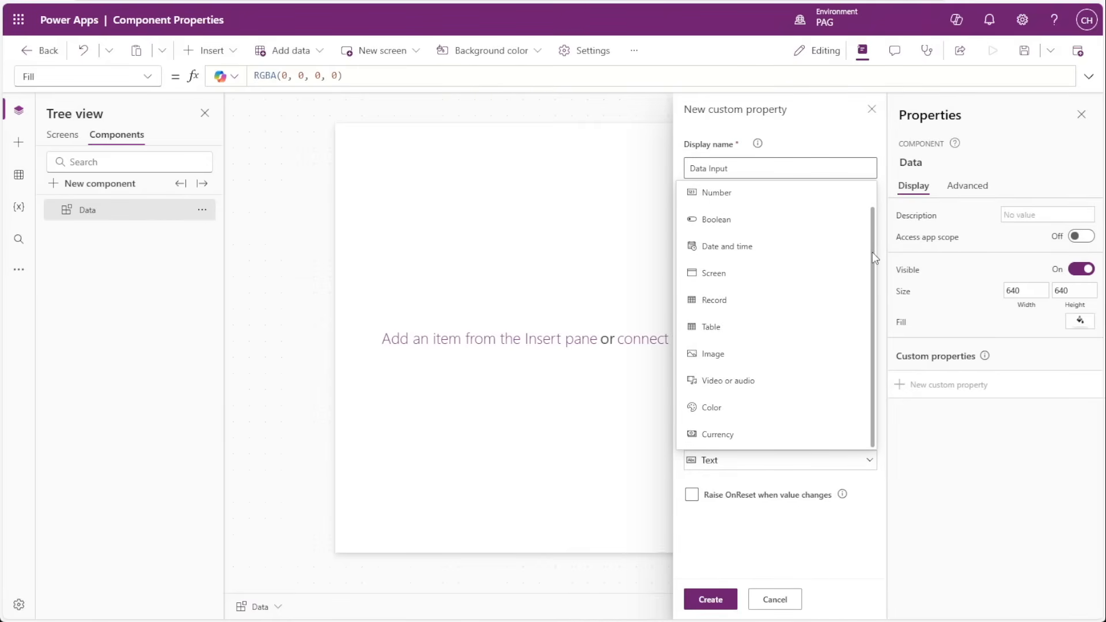
pyautogui.scroll(1, 749, 429)
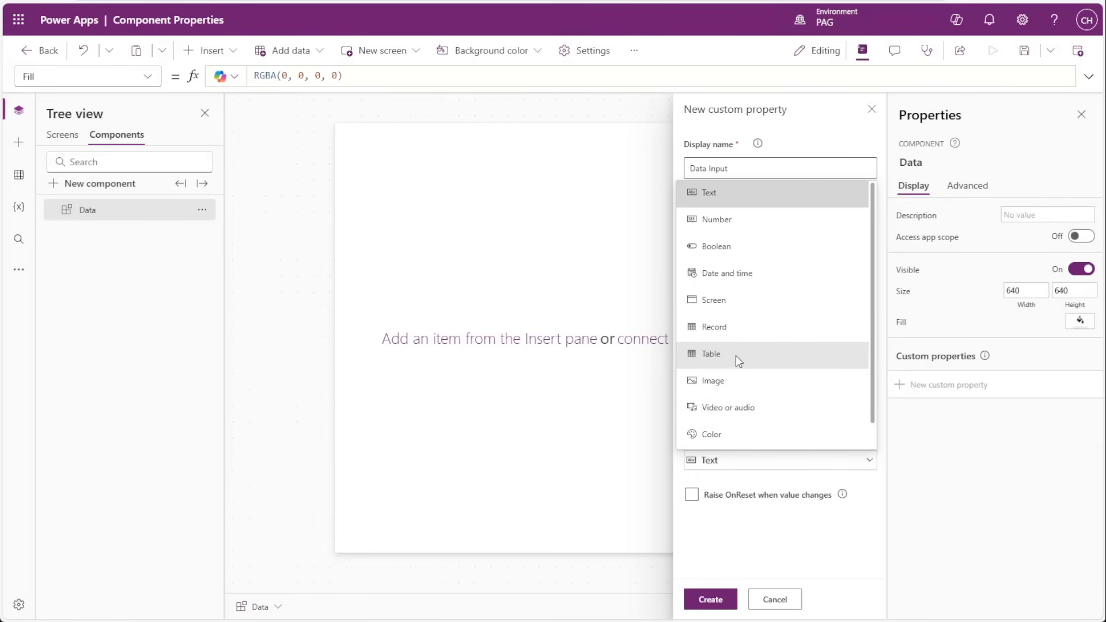
pyautogui.scroll(-1, 751, 410)
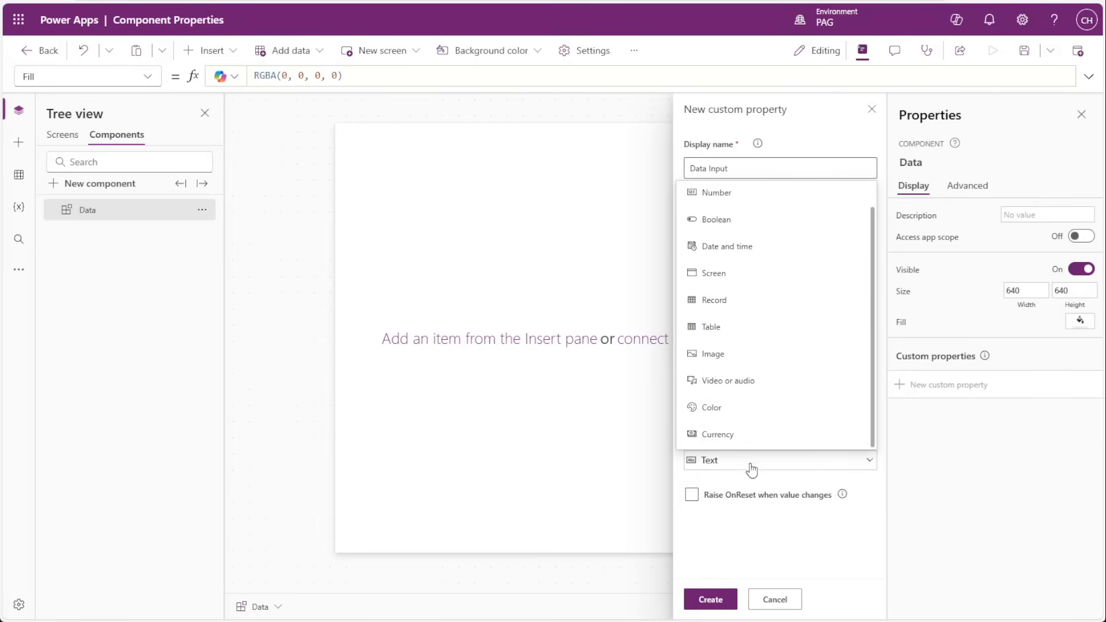
pyautogui.click(761, 541)
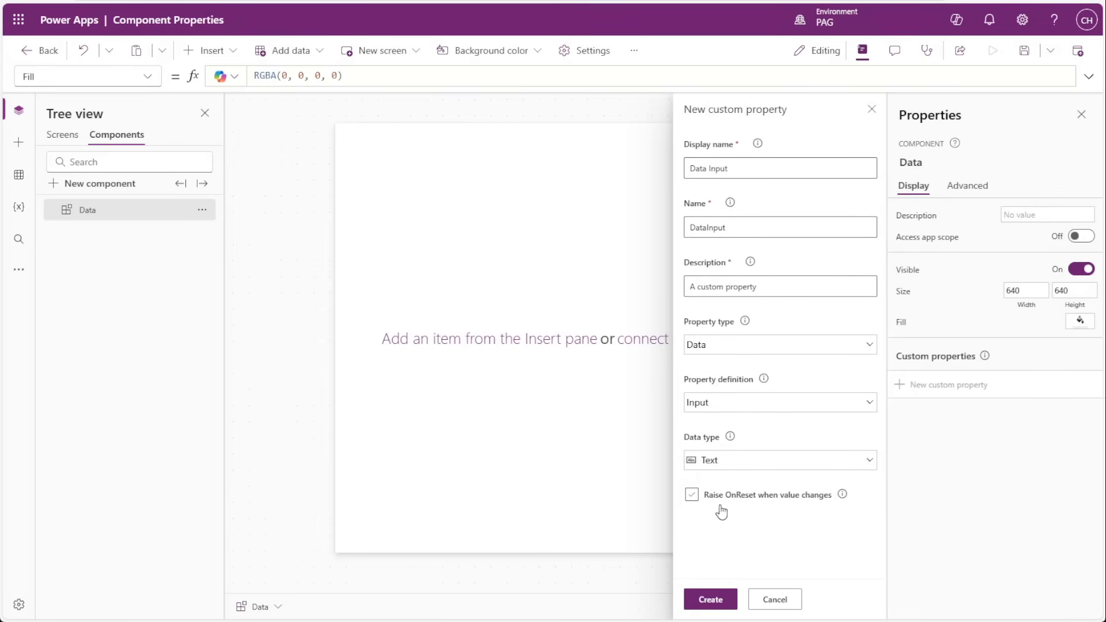
pyautogui.click(712, 601)
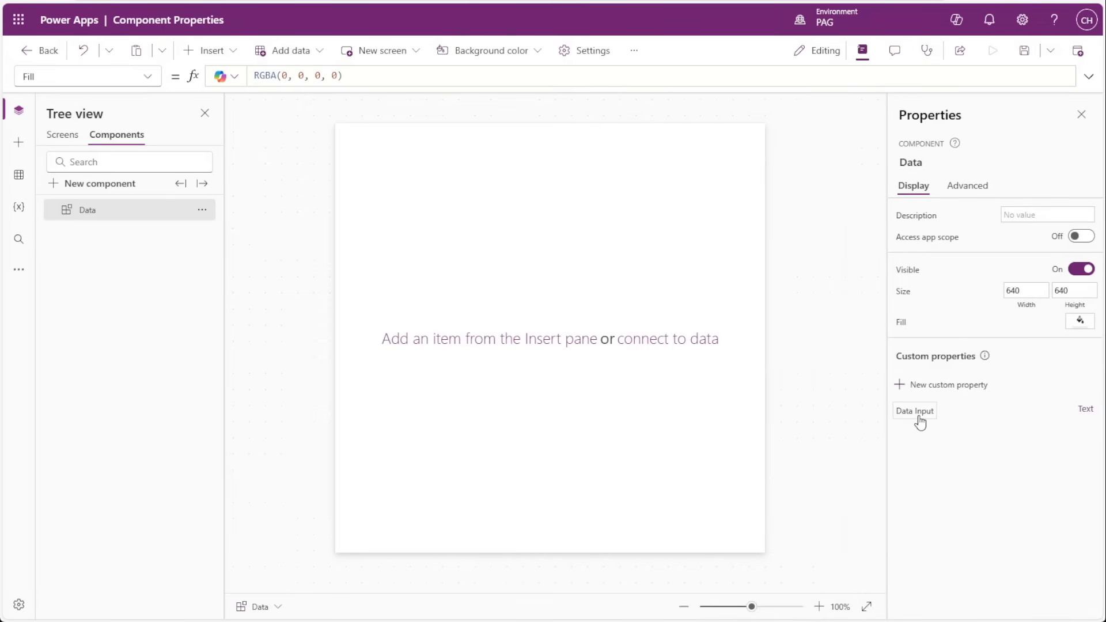
# Insert a text control into the Data component and move it near the centre, at about X 275, Y 260.
pyautogui.click(18, 142)
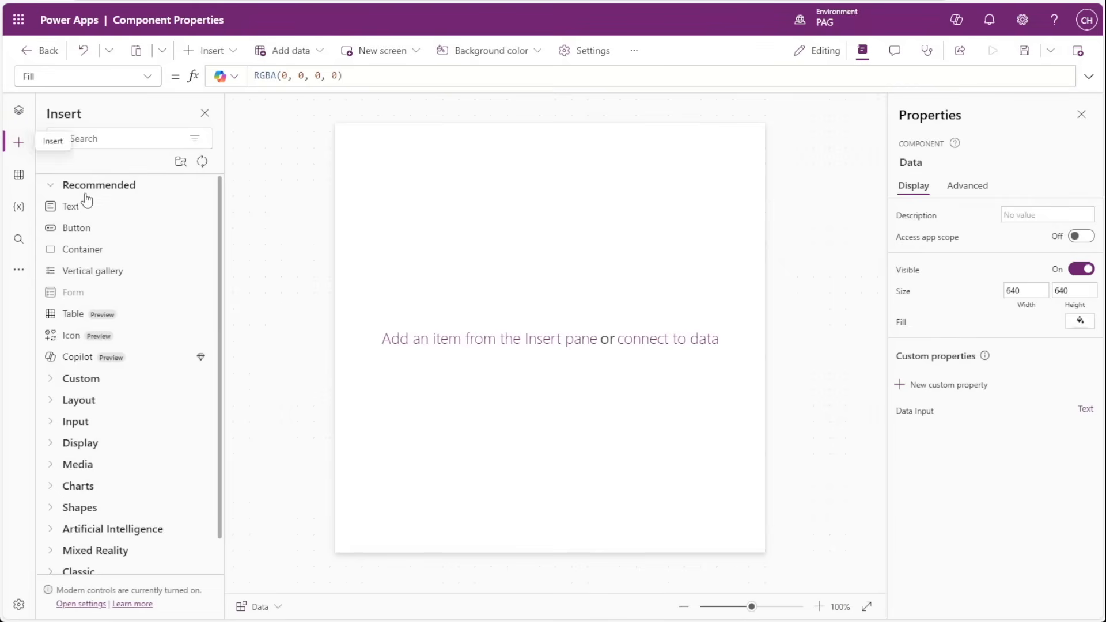
pyautogui.click(75, 208)
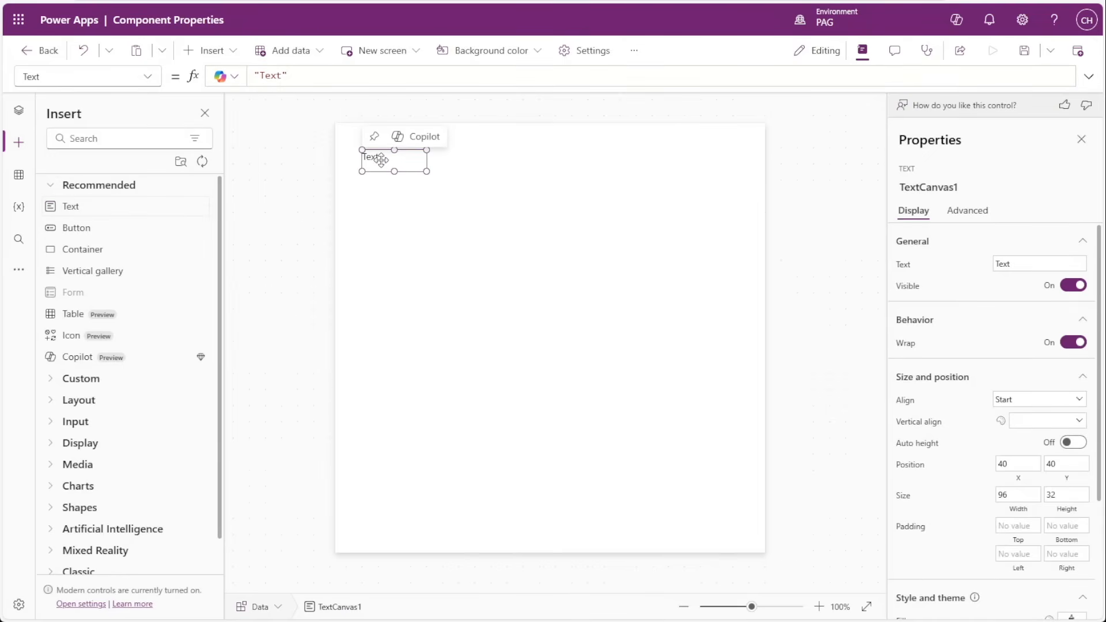
pyautogui.moveTo(380, 160); pyautogui.dragTo(538, 308)
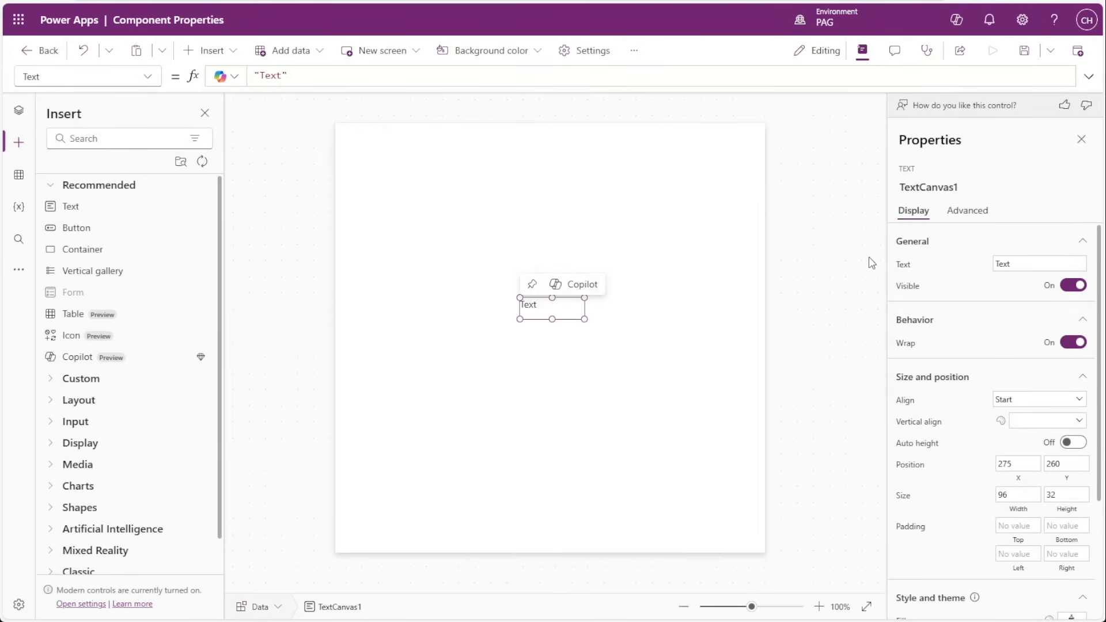
# Set the text control's Text property to the formula Data.DataInput and check the binding on the control.
pyautogui.click(909, 266)
pyautogui.hotkey('ctrl', 'a')
pyautogui.write('Data')
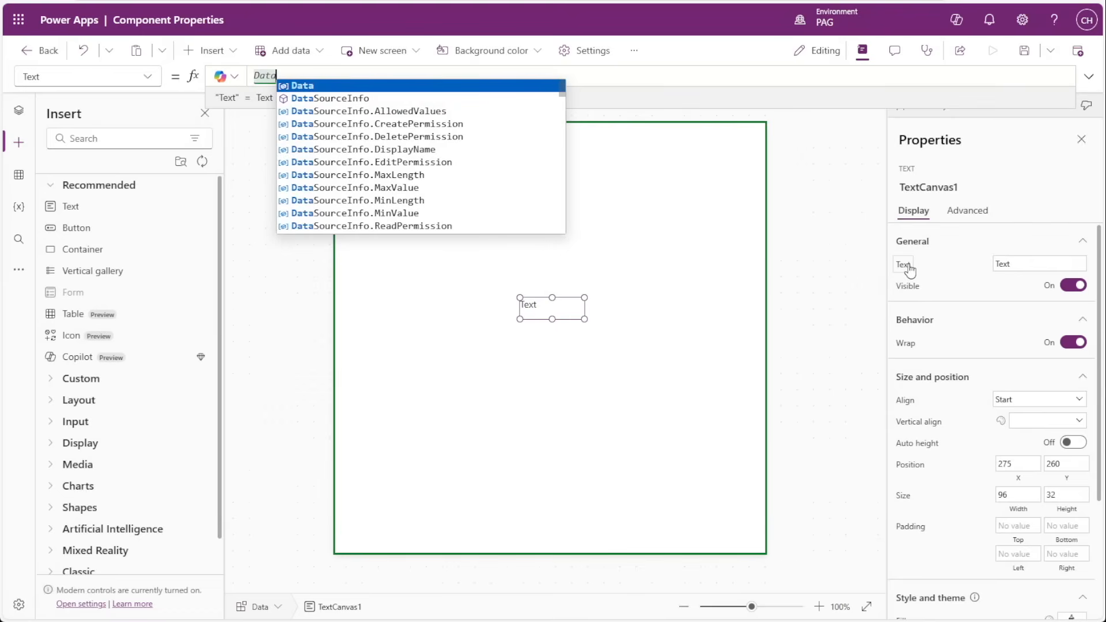
pyautogui.write('.Dat')
pyautogui.press('Tab')
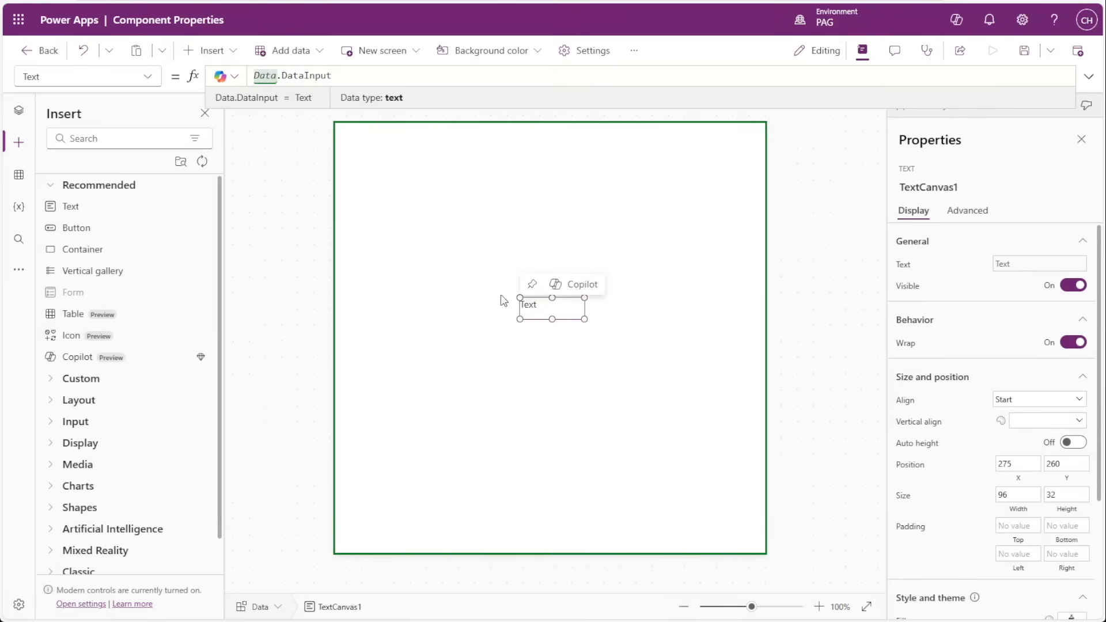
pyautogui.click(468, 283)
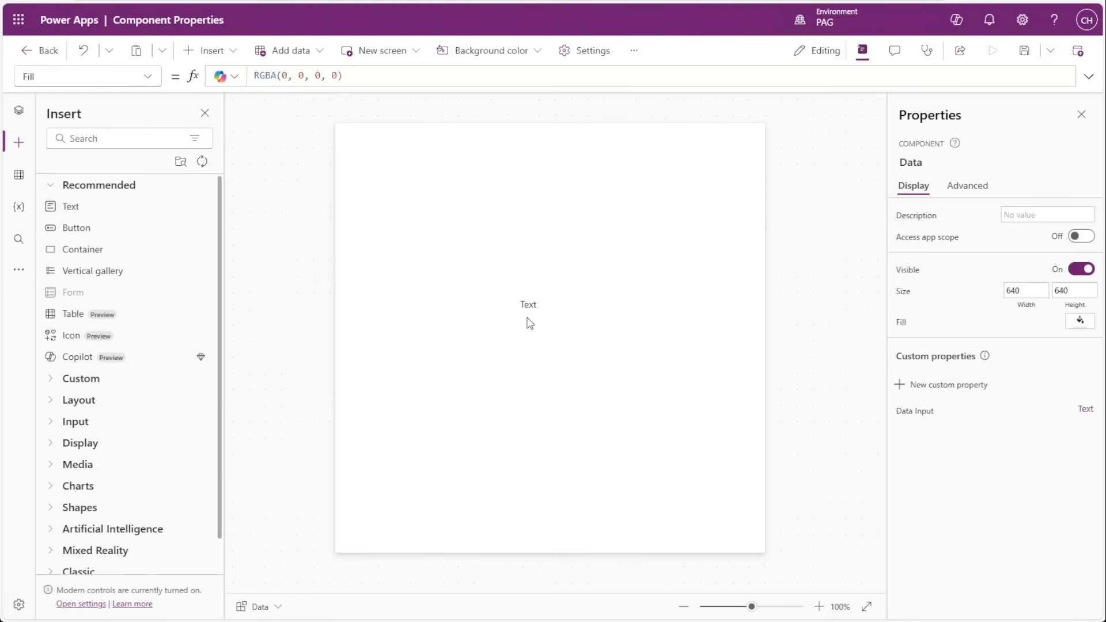
pyautogui.scroll(4, 535, 323)
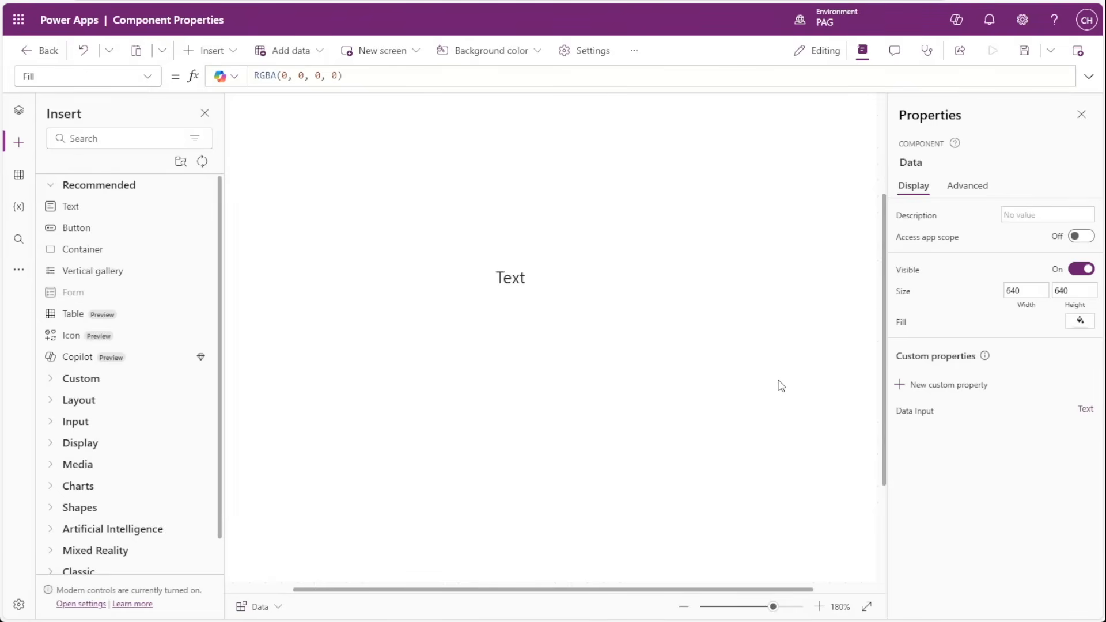
pyautogui.click(513, 275)
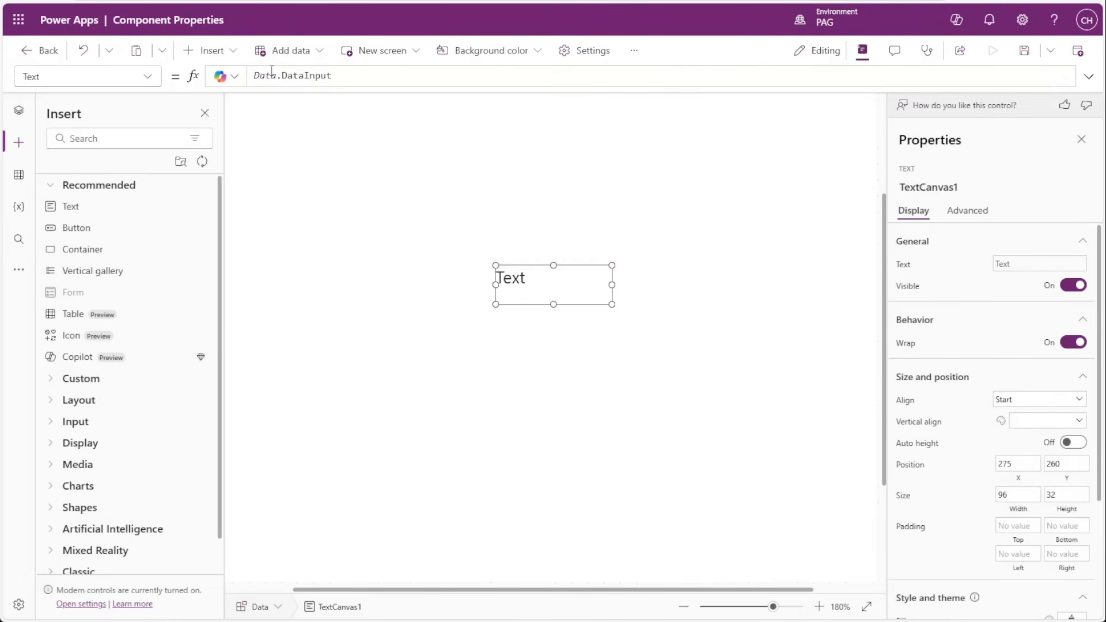
pyautogui.click(698, 378)
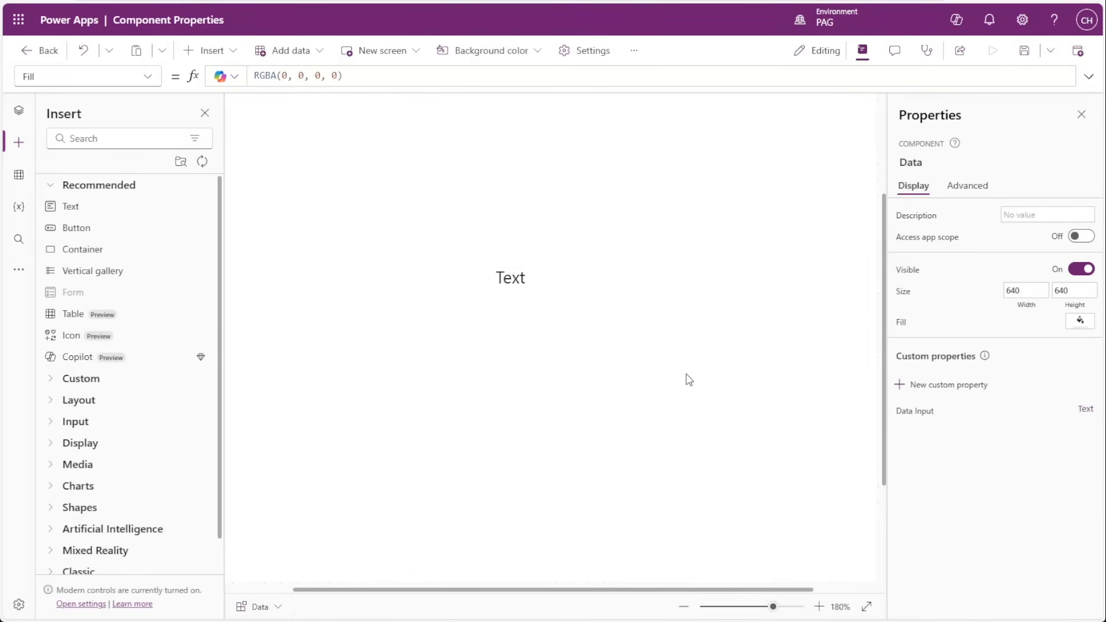
# Set the default value of the component's Data Input property to "Data Input Text" and check it on the text control.
pyautogui.click(914, 421)
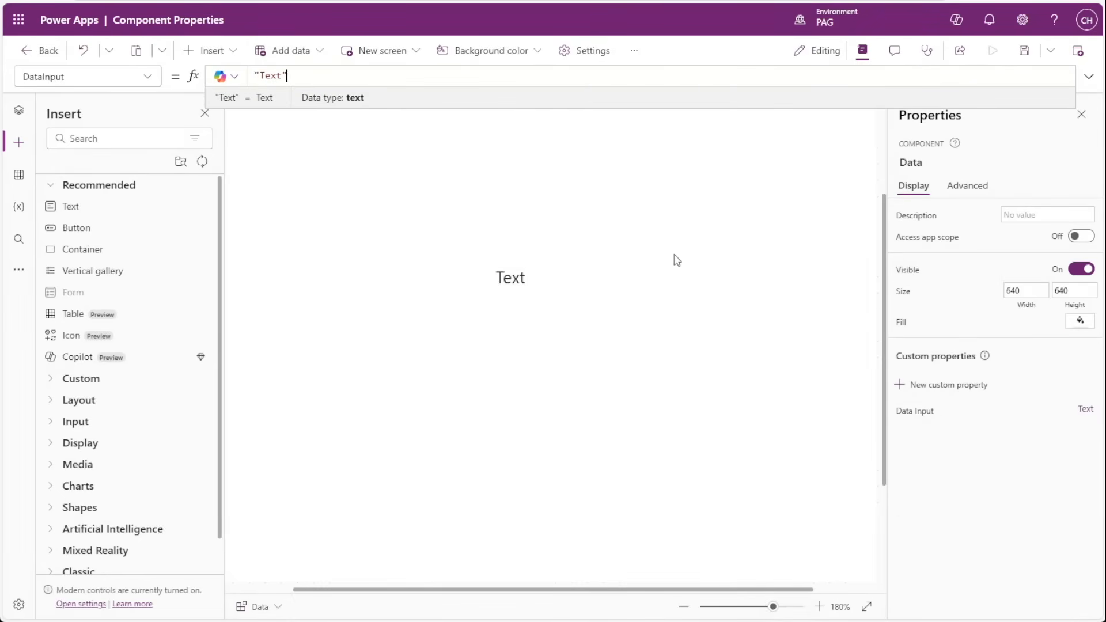
pyautogui.doubleClick(271, 75)
pyautogui.click(148, 76)
pyautogui.click(148, 77)
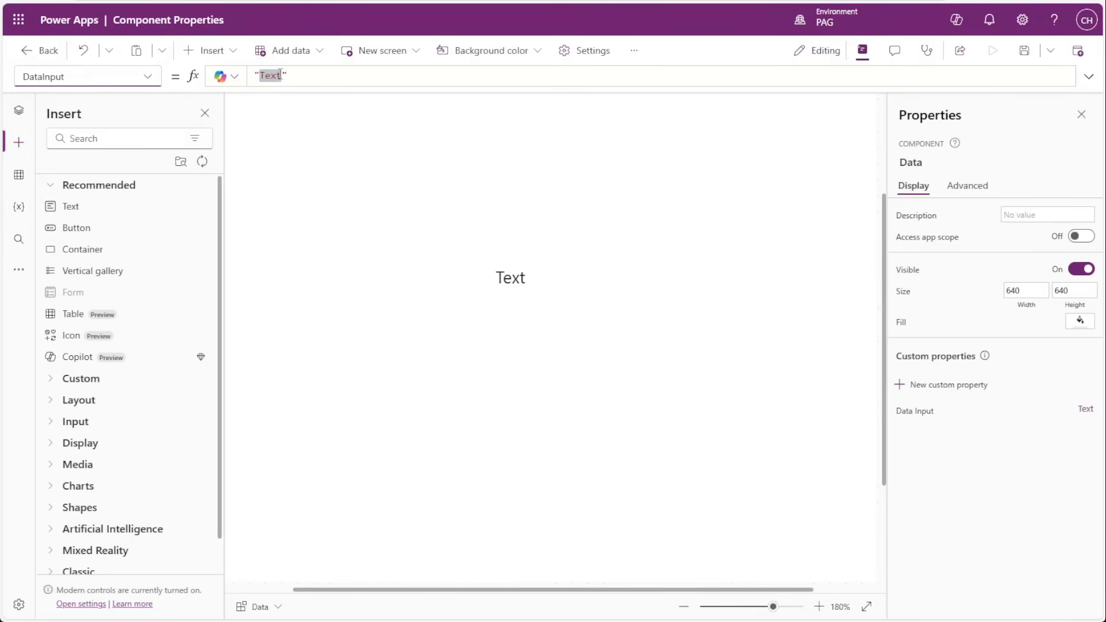
pyautogui.click(266, 76)
pyautogui.doubleClick(269, 75)
pyautogui.write('Dat')
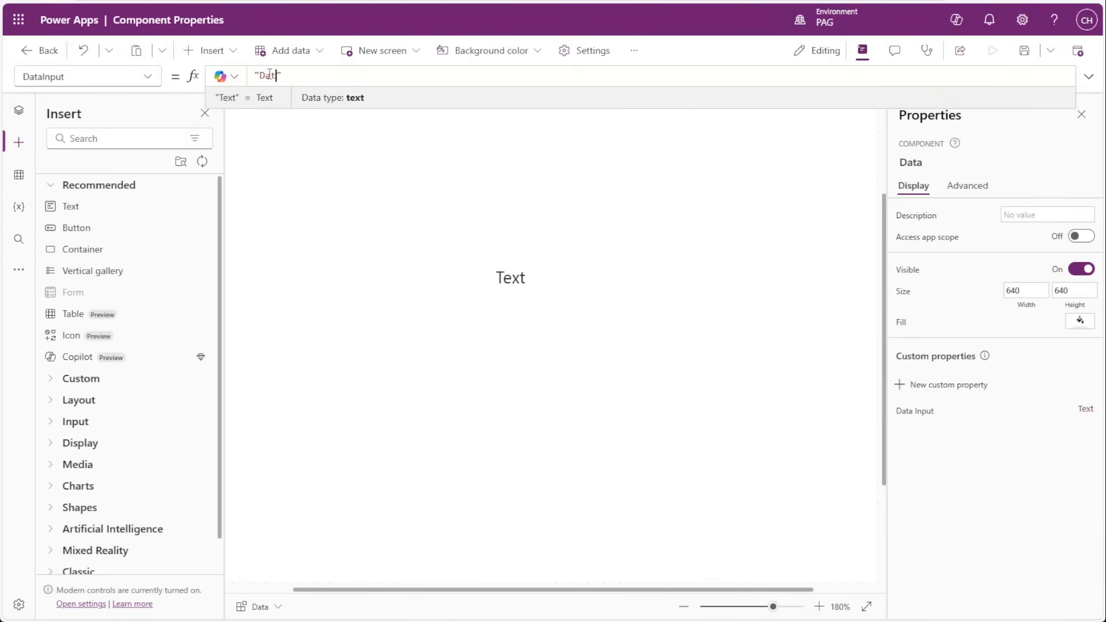
pyautogui.write('a Input Text')
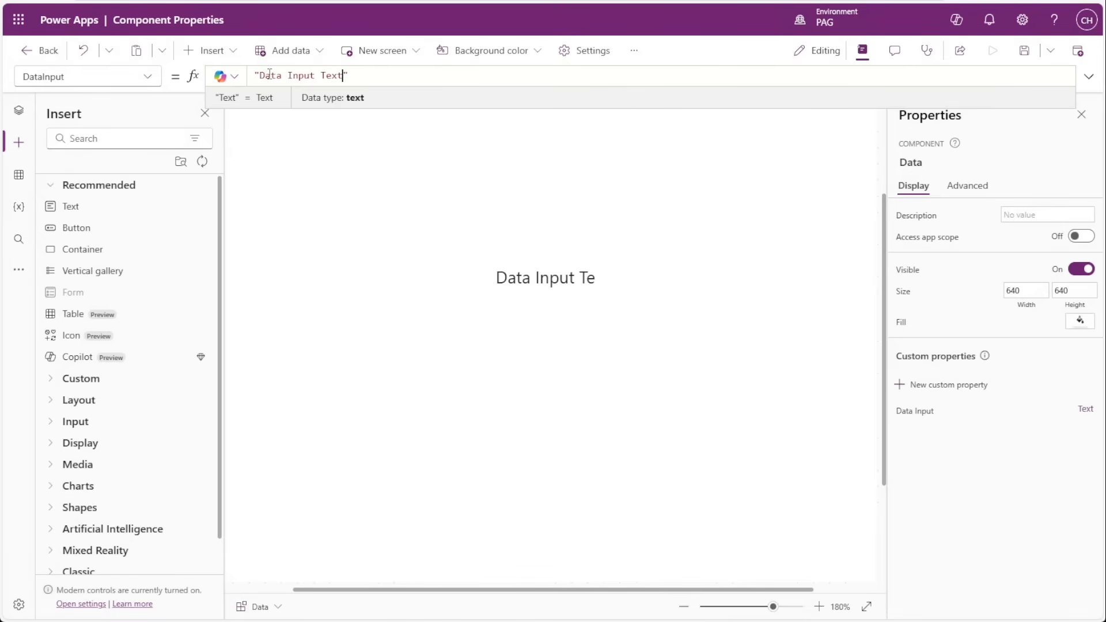
pyautogui.click(566, 291)
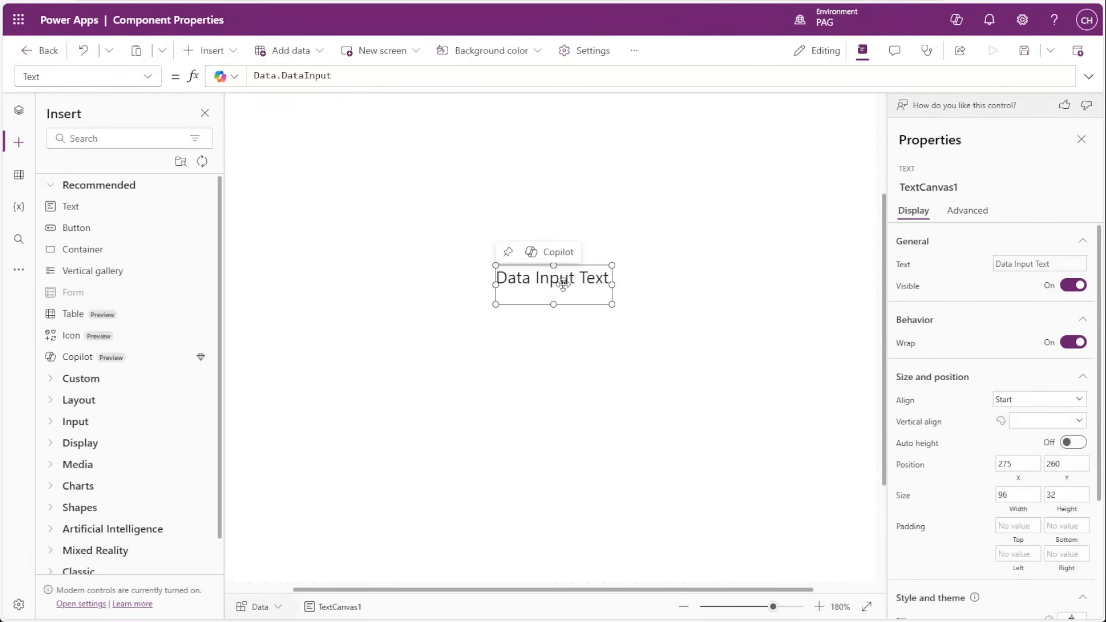
pyautogui.click(515, 349)
# Insert the custom Data component on Screen1 and move it to about X 330, Y 70.
pyautogui.click(11, 118)
pyautogui.click(67, 139)
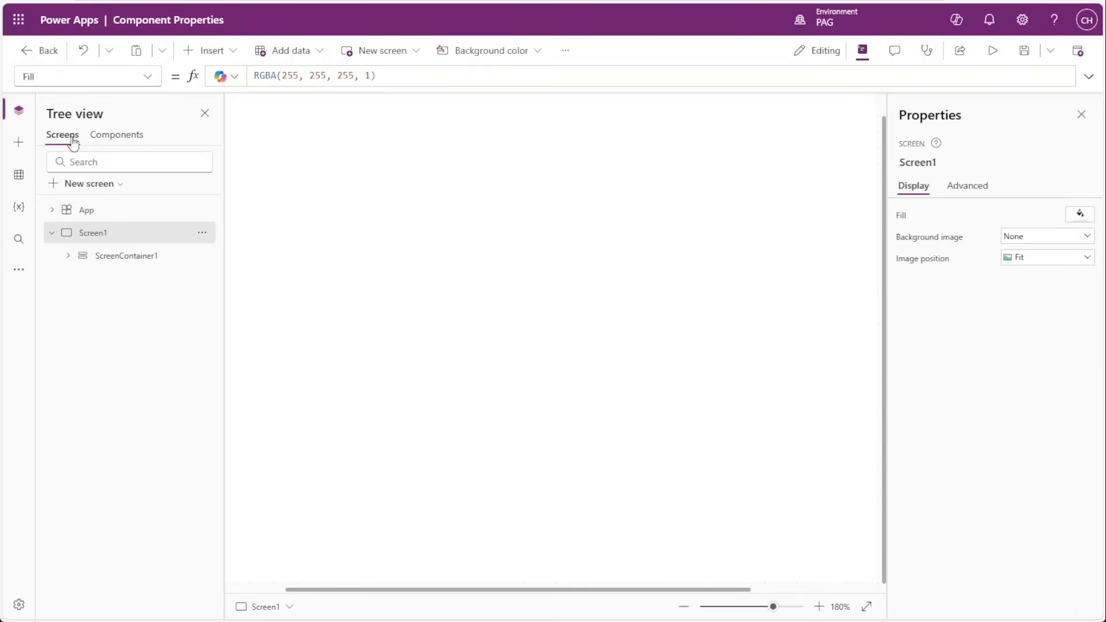
pyautogui.click(18, 142)
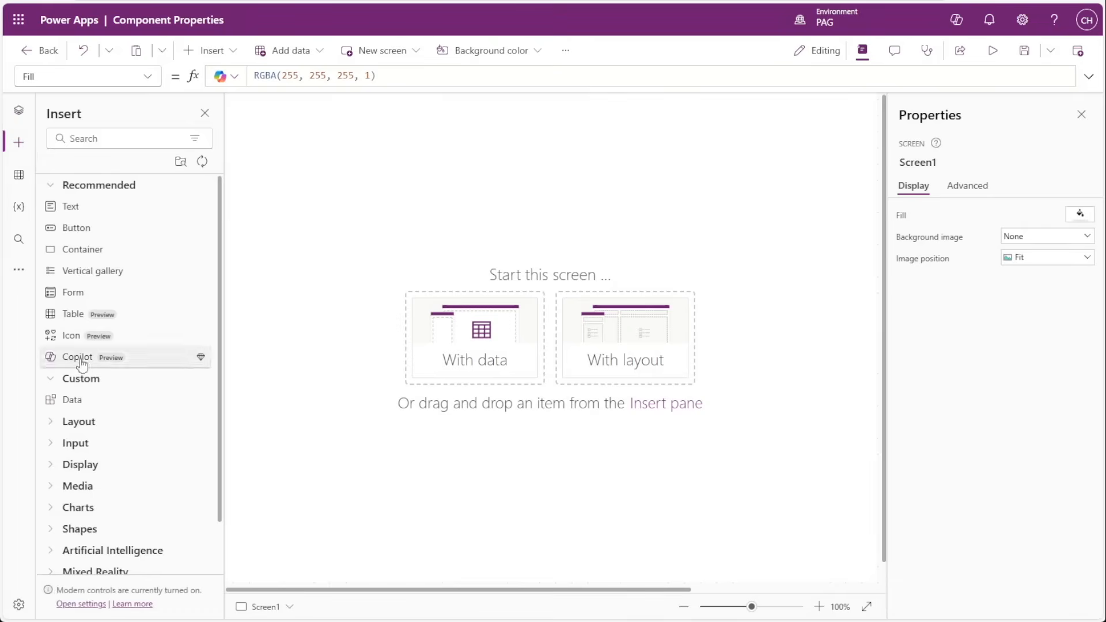
pyautogui.click(73, 400)
pyautogui.moveTo(335, 320); pyautogui.dragTo(562, 342)
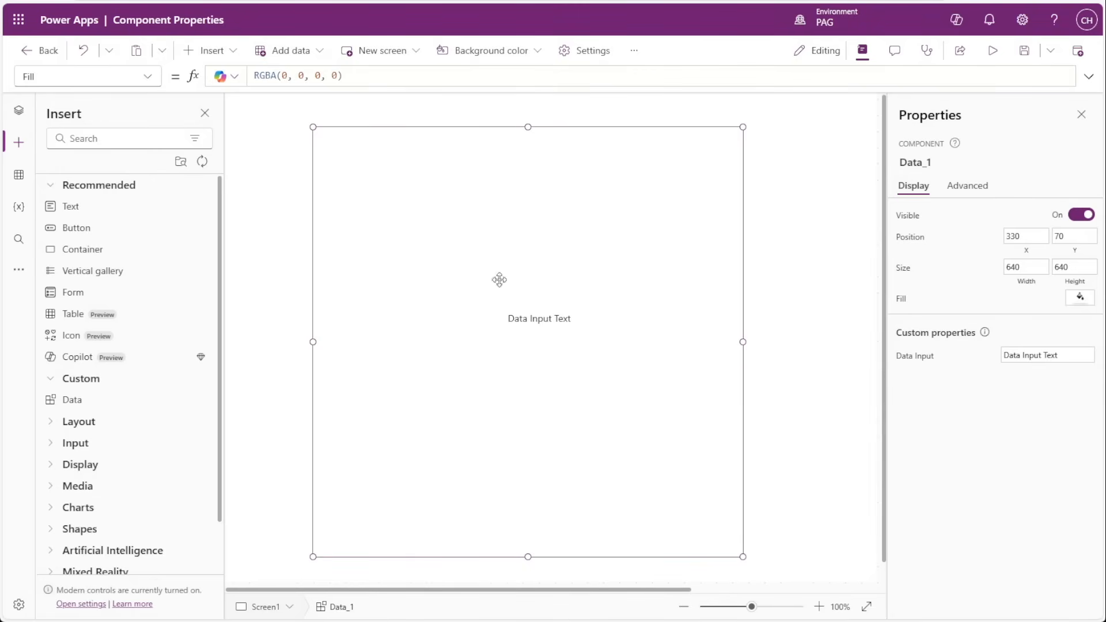
# Examine the Data Input custom property of the Data component placed on Screen1.
pyautogui.click(19, 111)
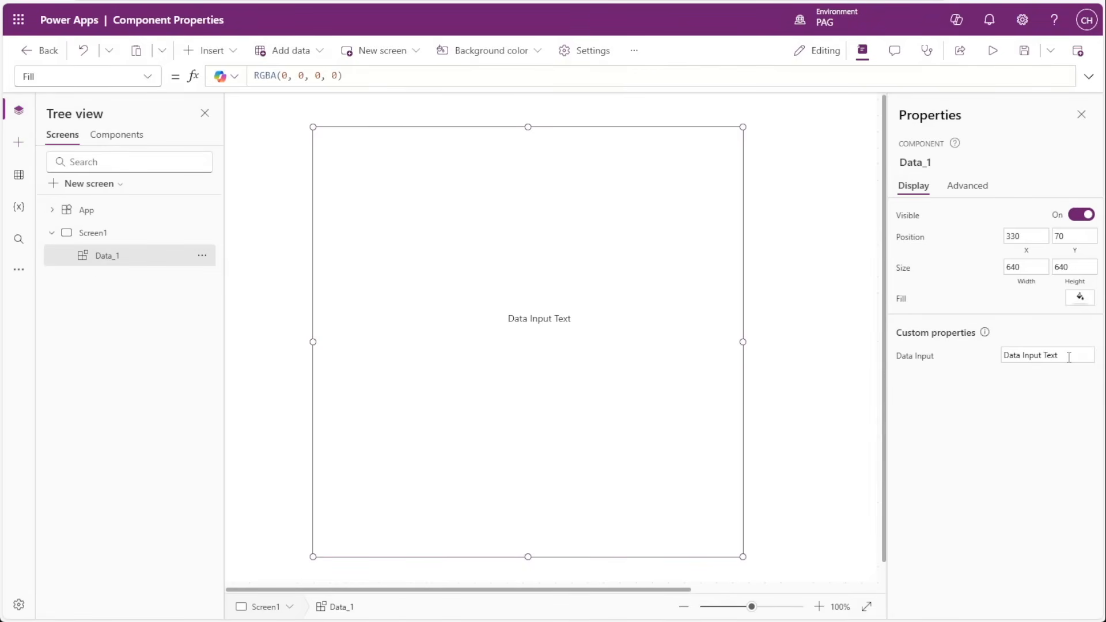
pyautogui.moveTo(1068, 357); pyautogui.dragTo(986, 384)
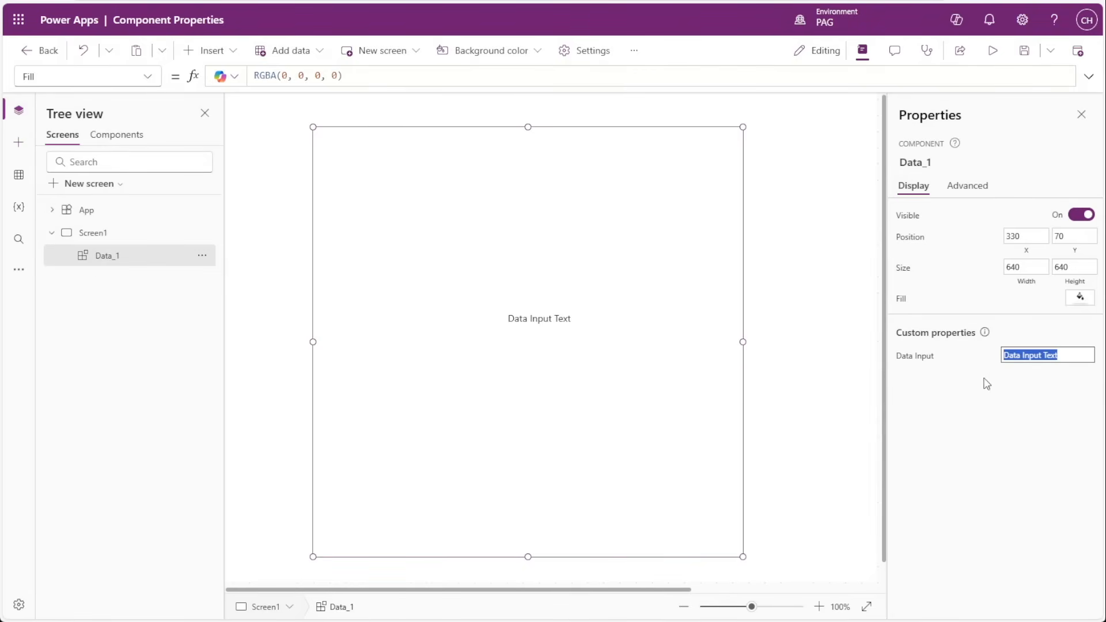
pyautogui.click(1023, 439)
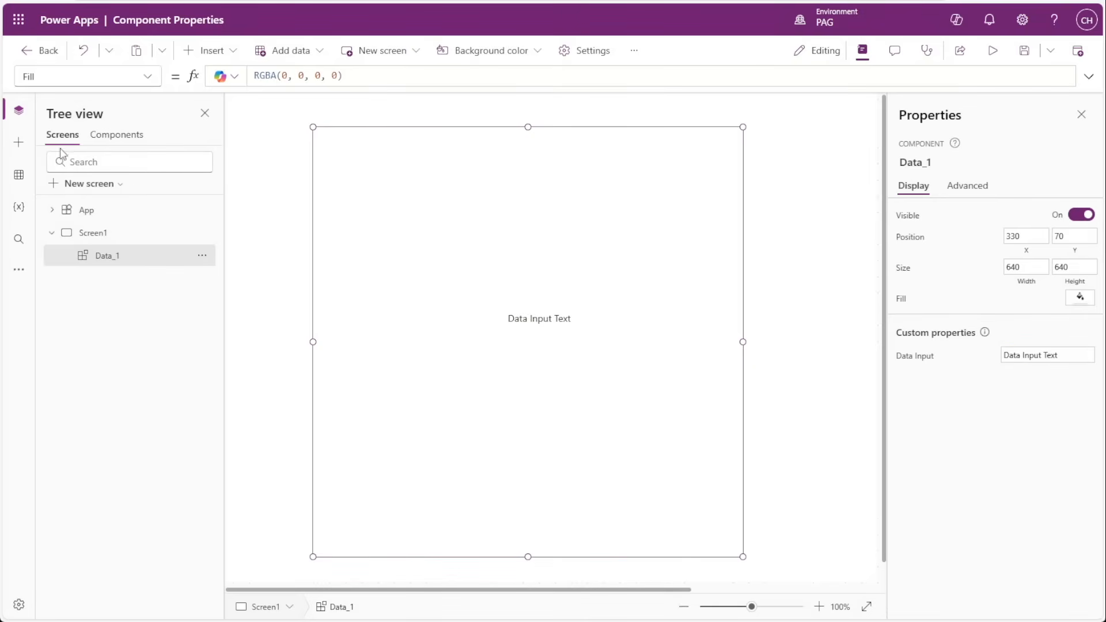
# Insert a second Data component on Screen1 and move it to about X 556, Y 70.
pyautogui.click(18, 142)
pyautogui.click(74, 402)
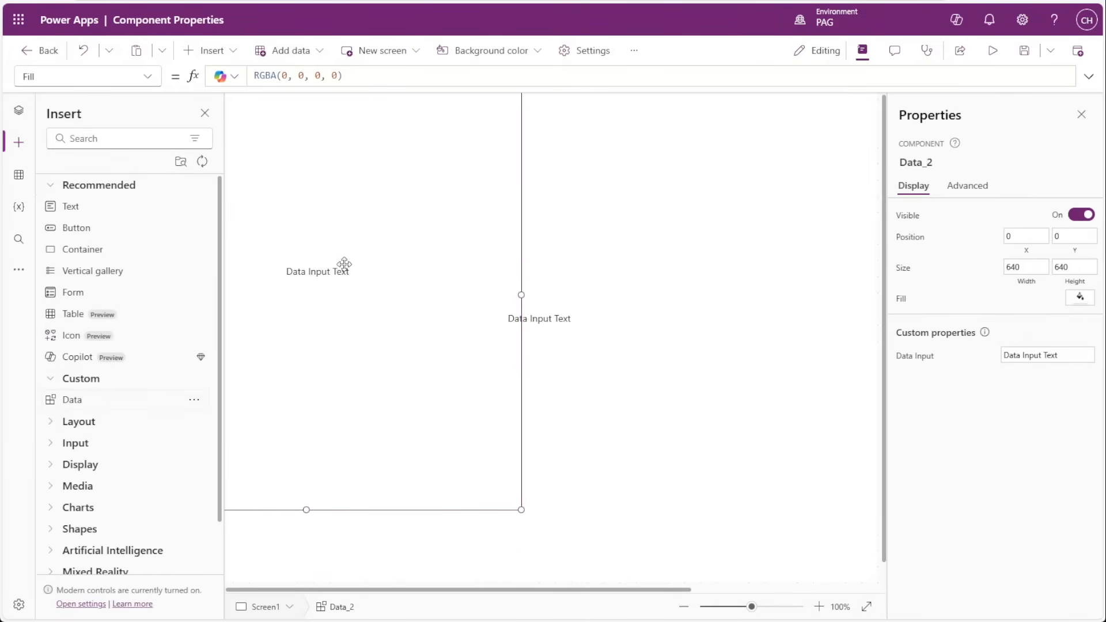
pyautogui.moveTo(345, 263); pyautogui.dragTo(780, 299)
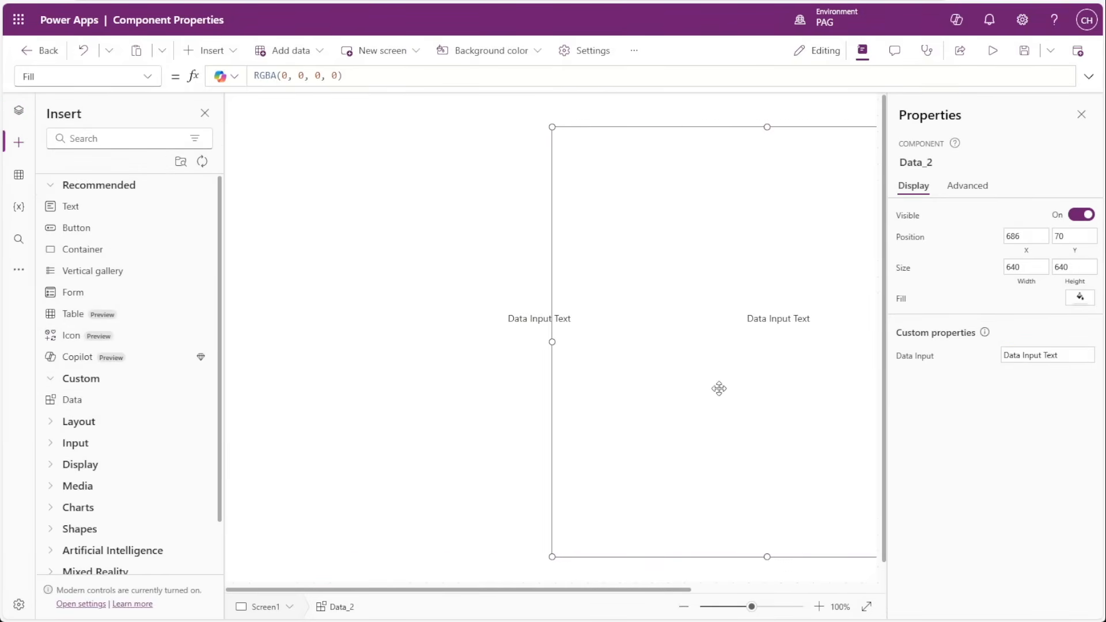
pyautogui.moveTo(719, 388); pyautogui.dragTo(617, 409)
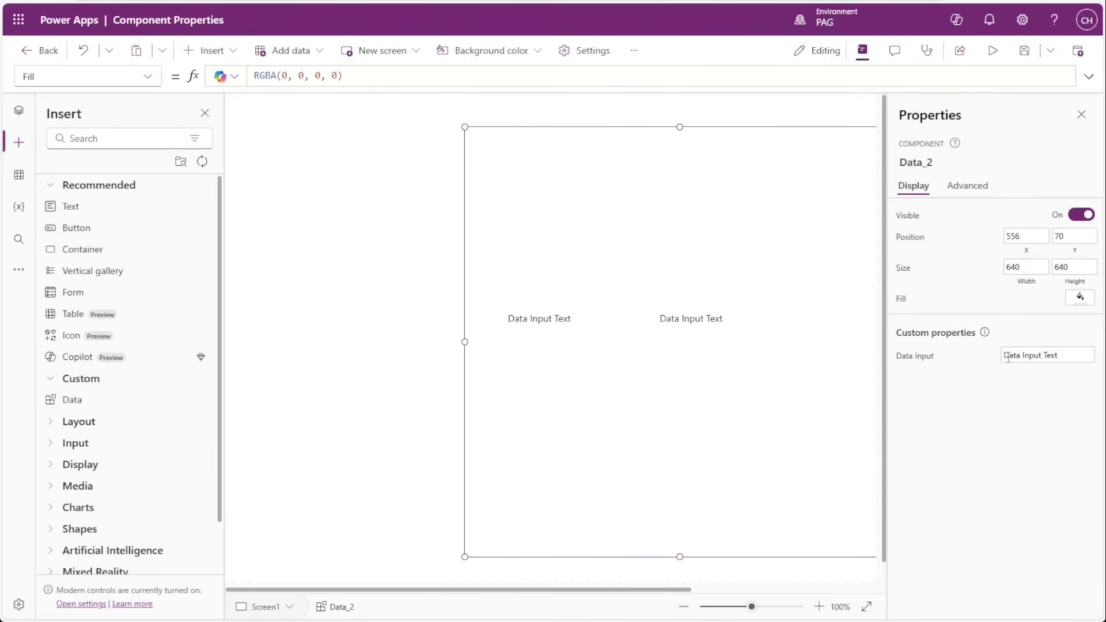
# Set the Data Input property of the second Data component on Screen1 to "Test example".
pyautogui.tripleClick(1063, 354)
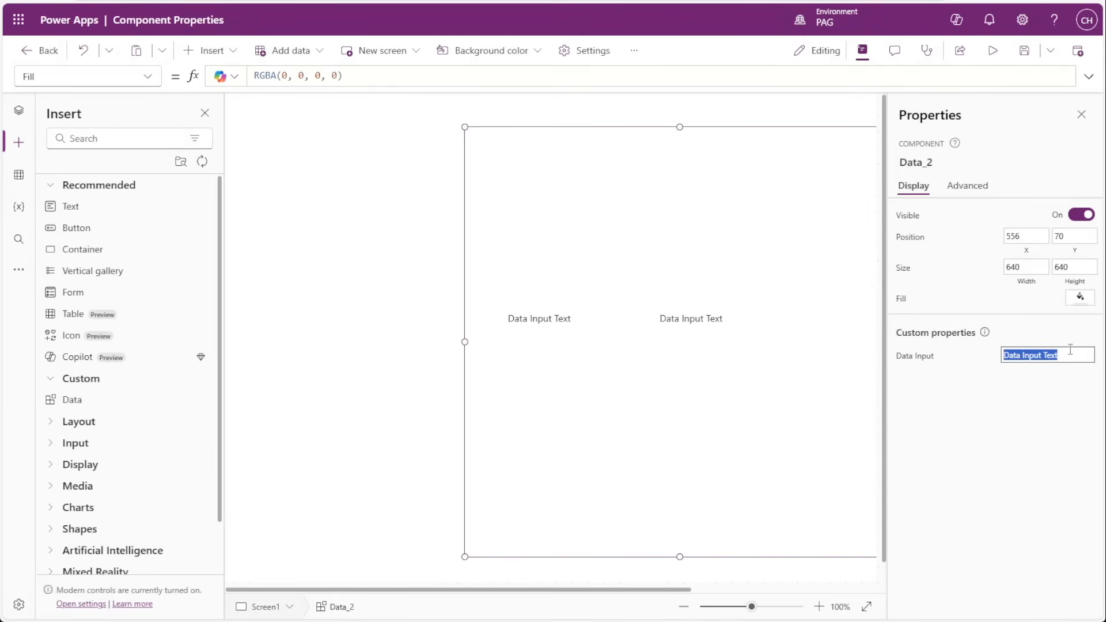
pyautogui.write('Test example input')
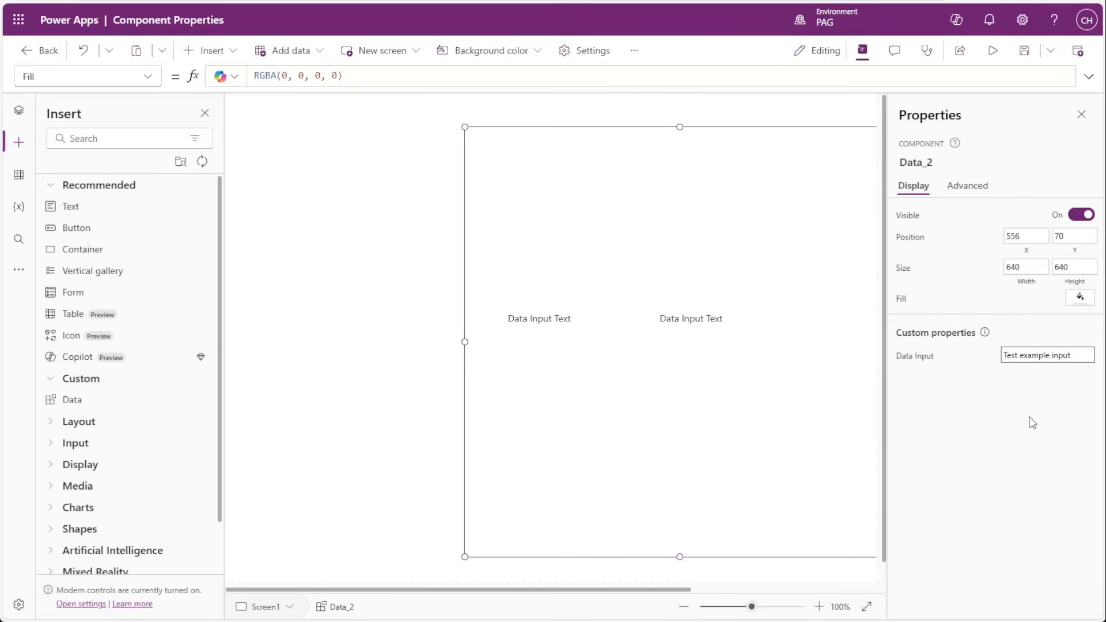
pyautogui.click(1030, 418)
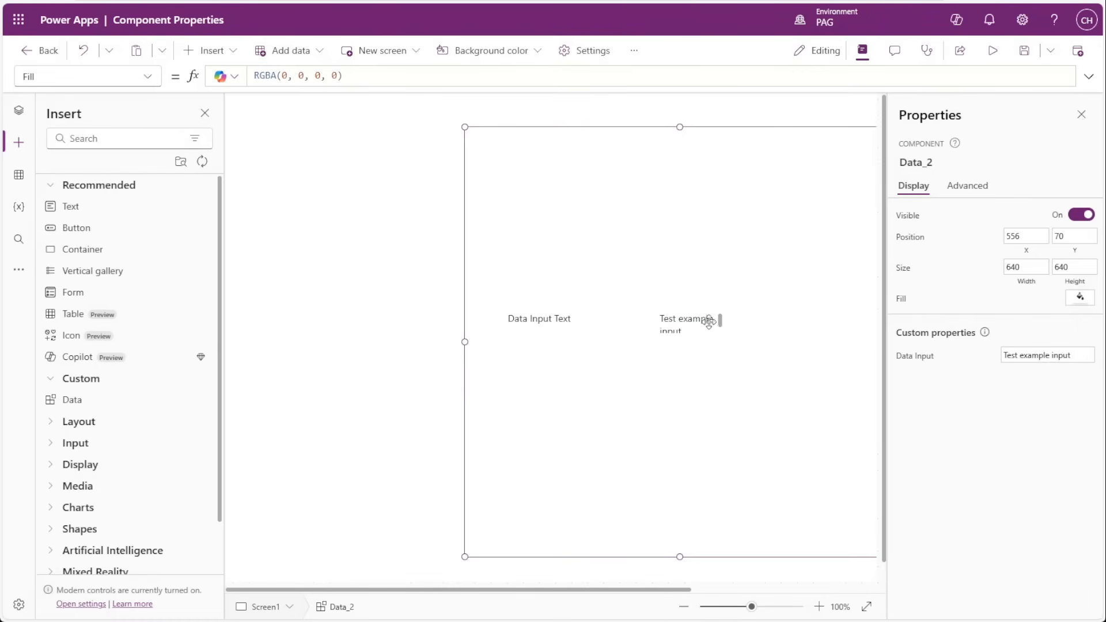
pyautogui.doubleClick(1072, 359)
pyautogui.press('BackSpace')
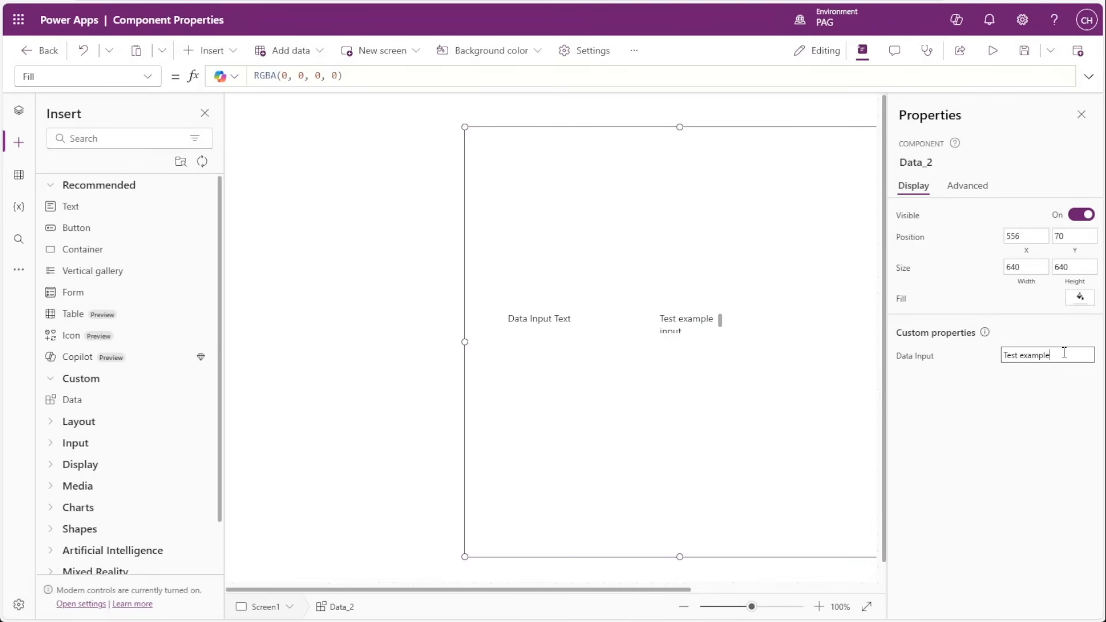
pyautogui.click(1051, 393)
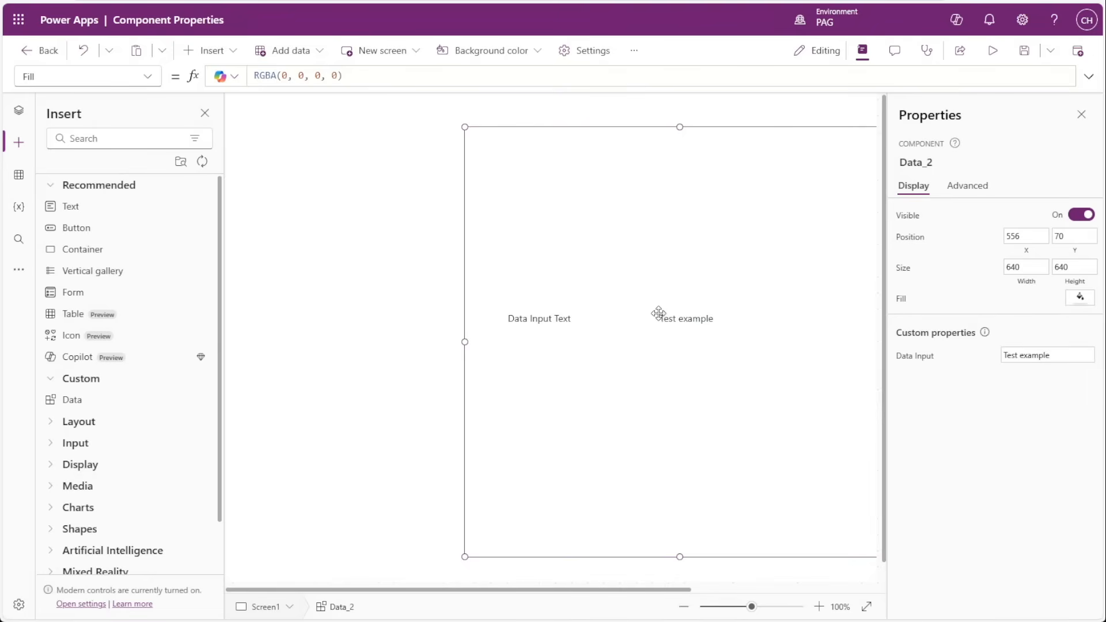
# Move the first Data component to about X 200, Y 70 and compare it with the second one.
pyautogui.moveTo(408, 328); pyautogui.dragTo(352, 322)
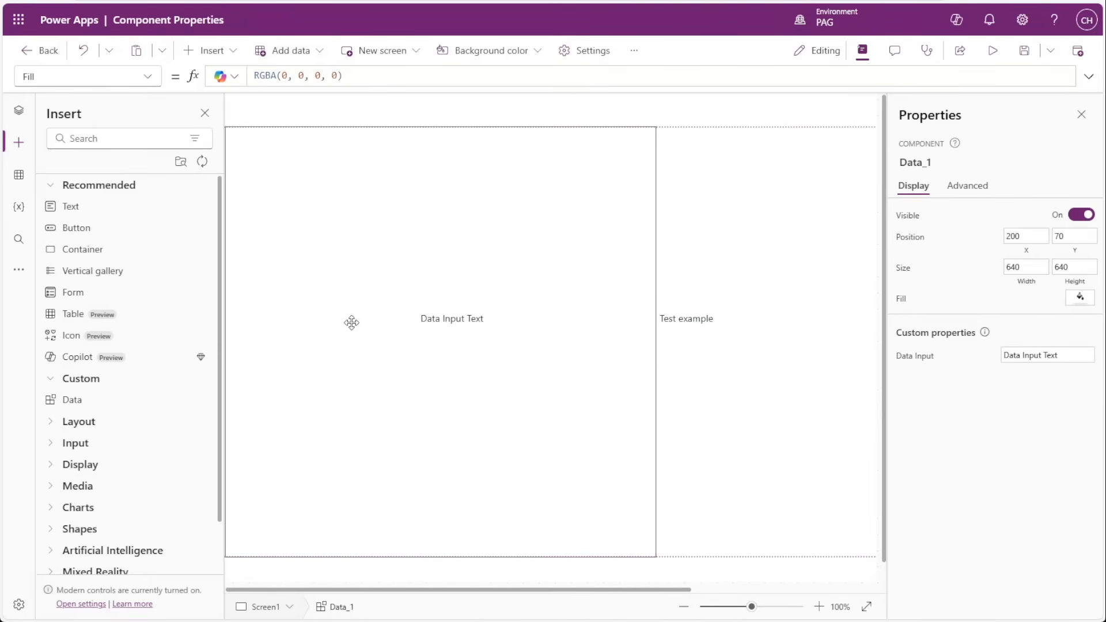
pyautogui.click(732, 333)
pyautogui.click(420, 346)
pyautogui.click(732, 345)
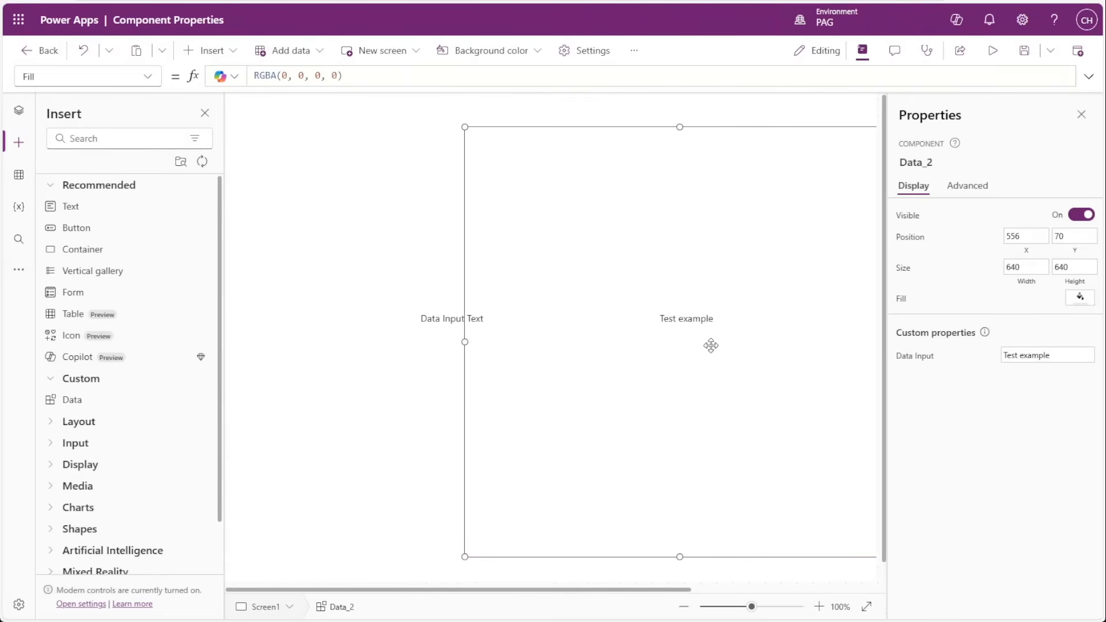
# Set the Data Input property of the first Data component on Screen1 to "Test #2".
pyautogui.click(401, 352)
pyautogui.click(1086, 356)
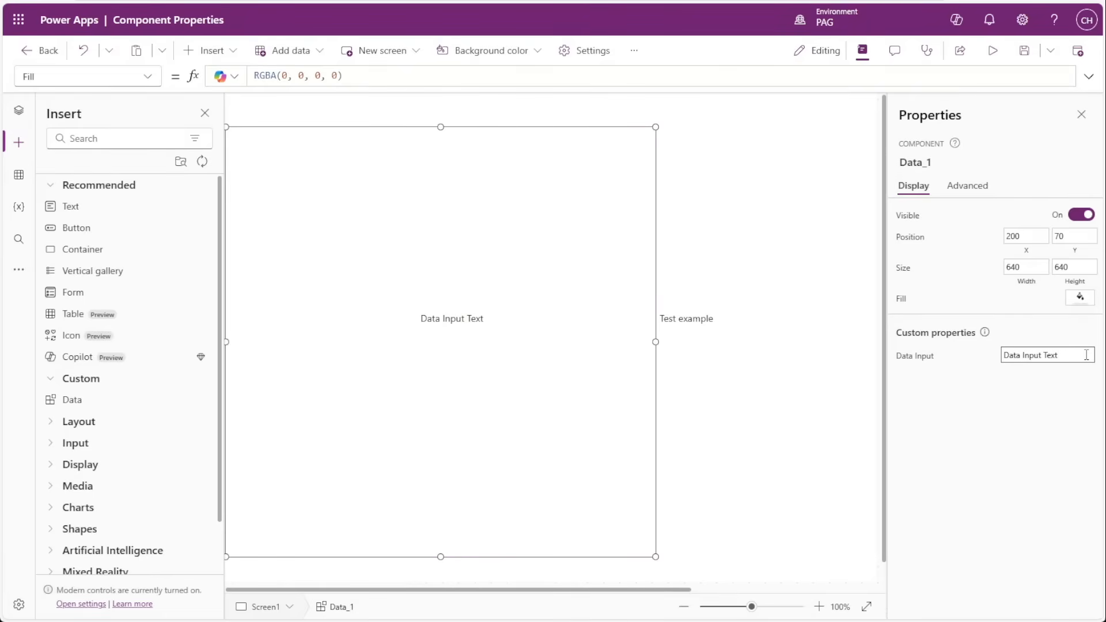
pyautogui.moveTo(1059, 353); pyautogui.dragTo(986, 358)
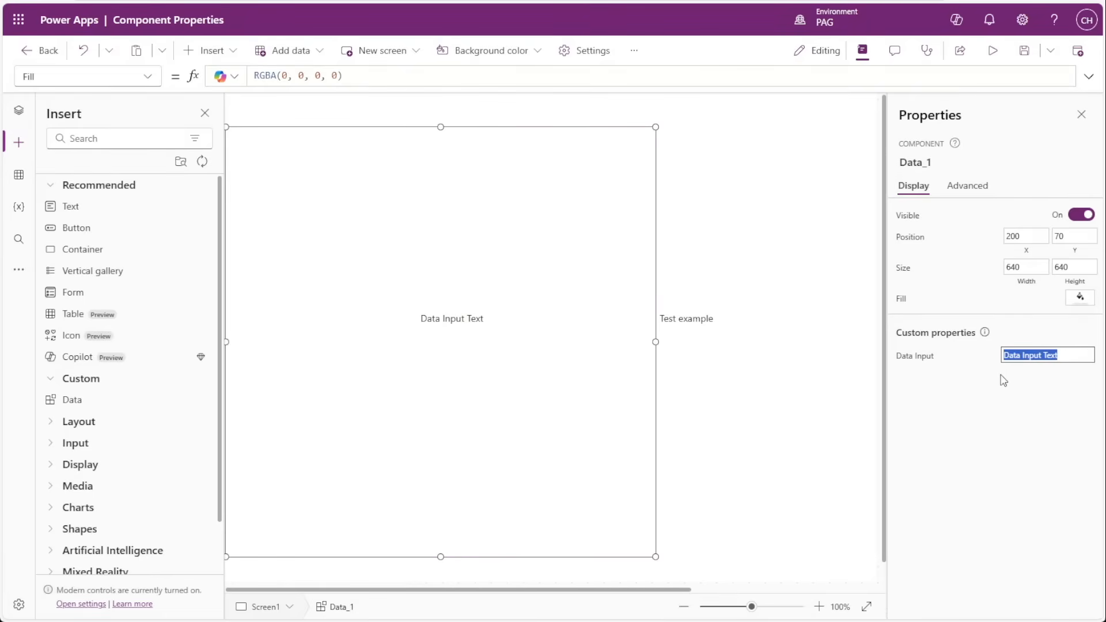
pyautogui.write('Test #2')
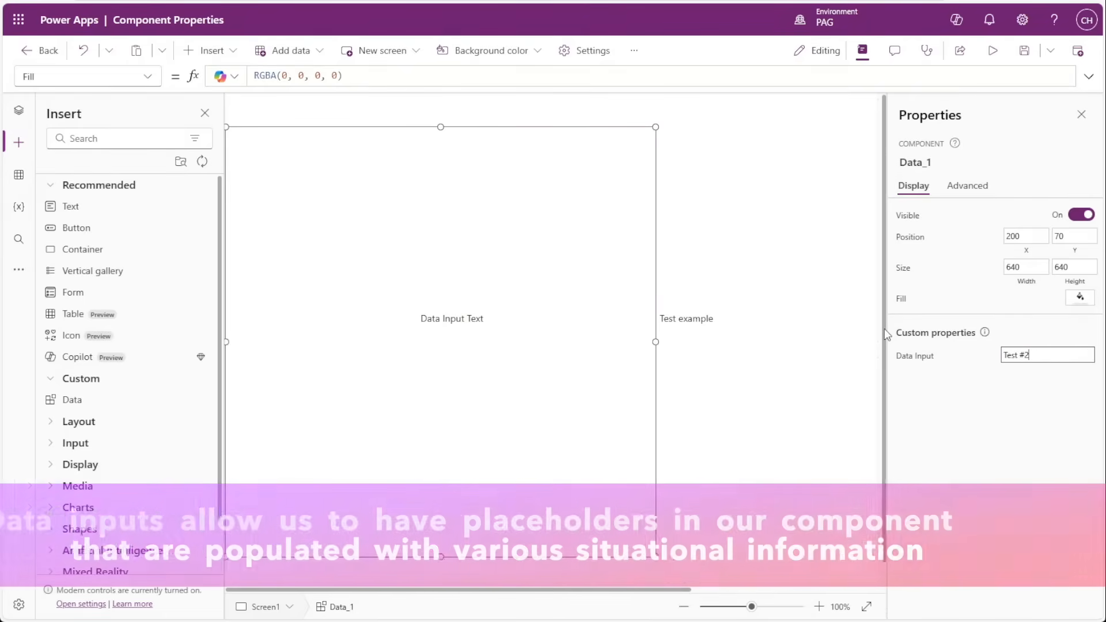
pyautogui.click(971, 435)
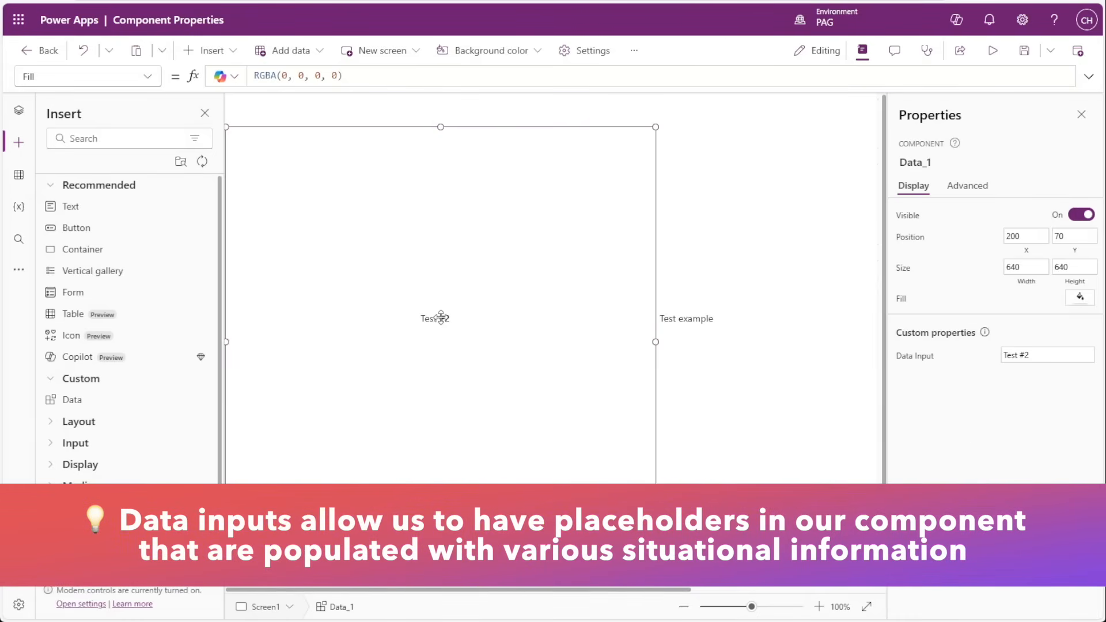
# Compare the Data Input values of both component instances and undo the last text change on the first one.
pyautogui.click(785, 326)
pyautogui.click(424, 325)
pyautogui.click(737, 367)
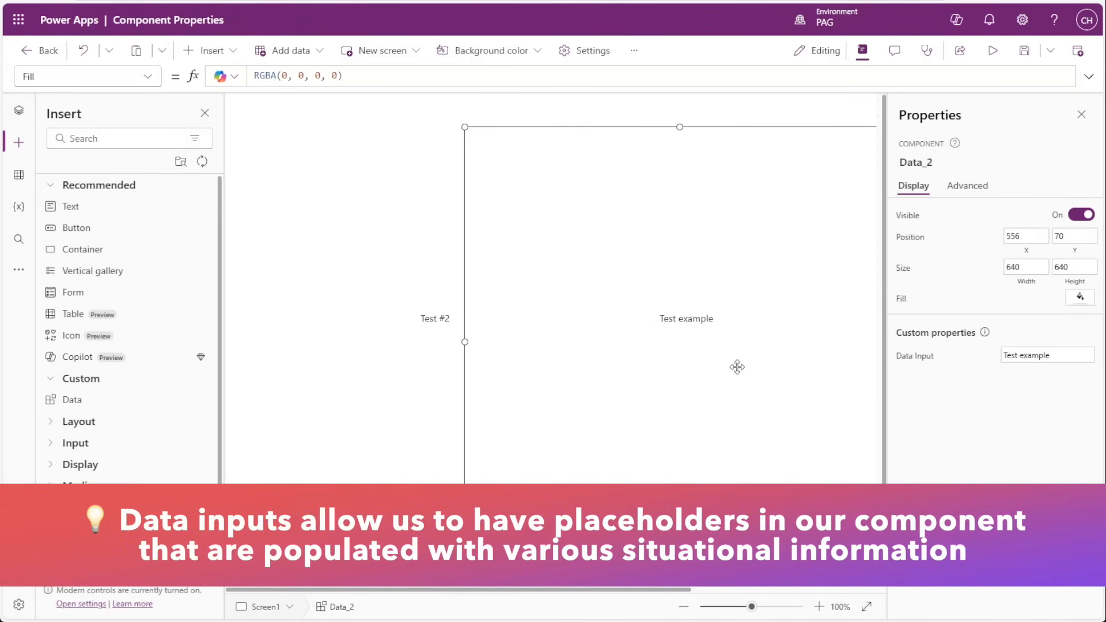
pyautogui.hotkey('ctrl', 'z')
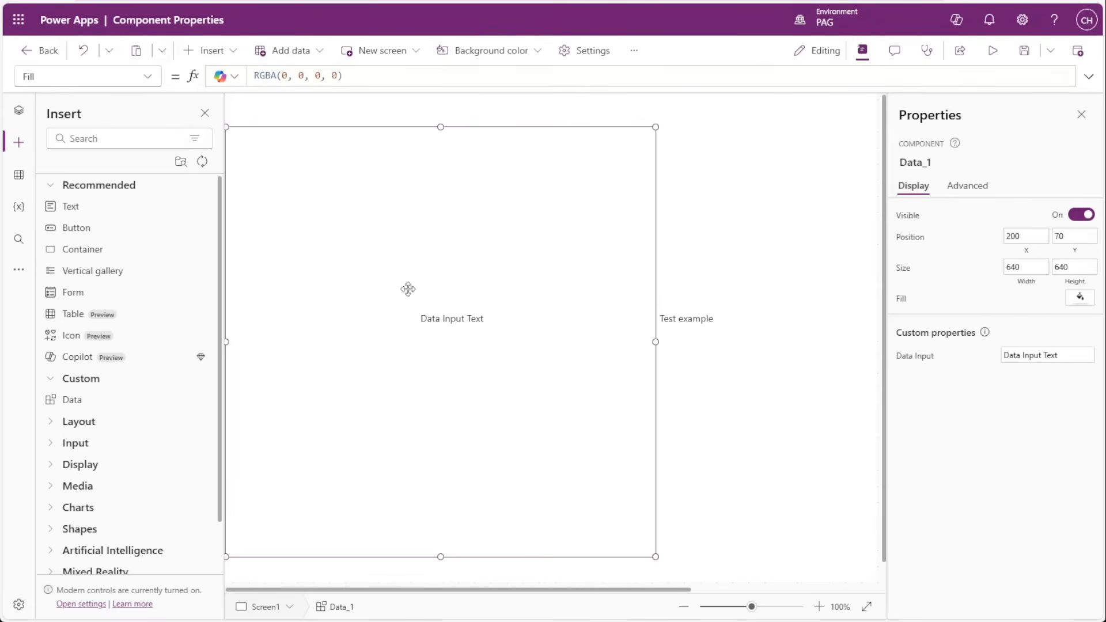
# Start a new custom property on the Data component definition with the display name "Data Output".
pyautogui.click(19, 110)
pyautogui.click(126, 136)
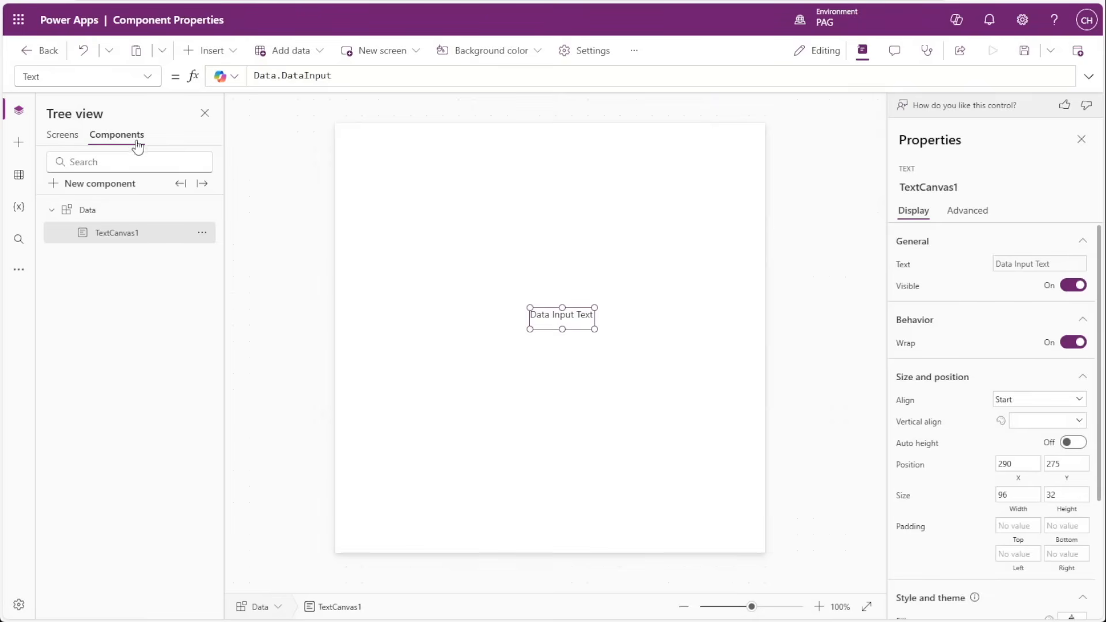
pyautogui.click(87, 209)
pyautogui.click(951, 385)
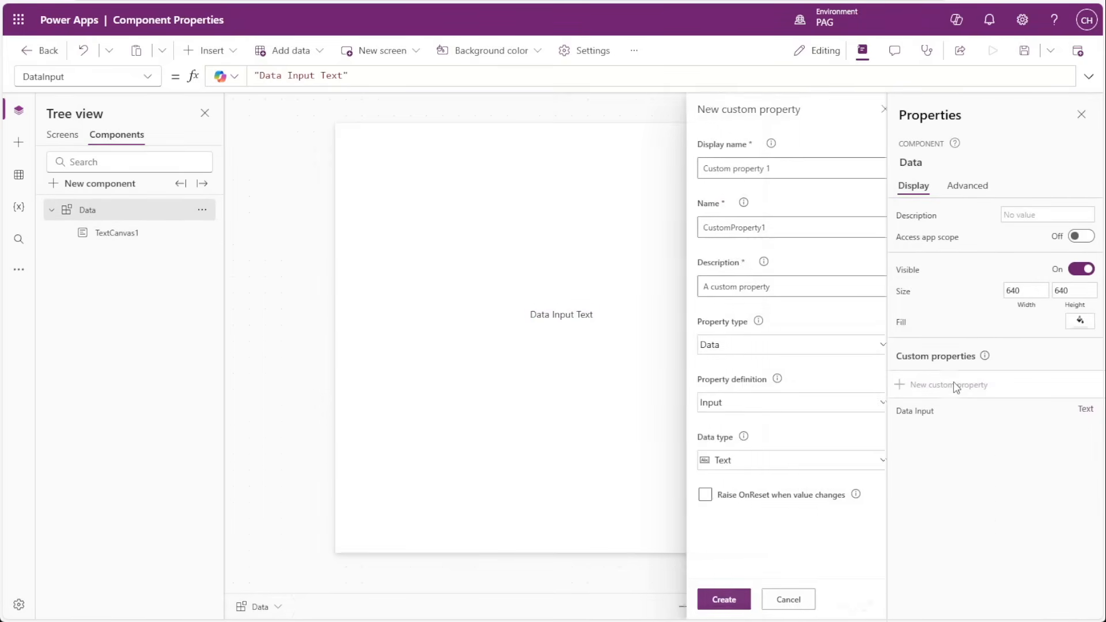
pyautogui.click(762, 170)
pyautogui.doubleClick(763, 171)
pyautogui.write('D')
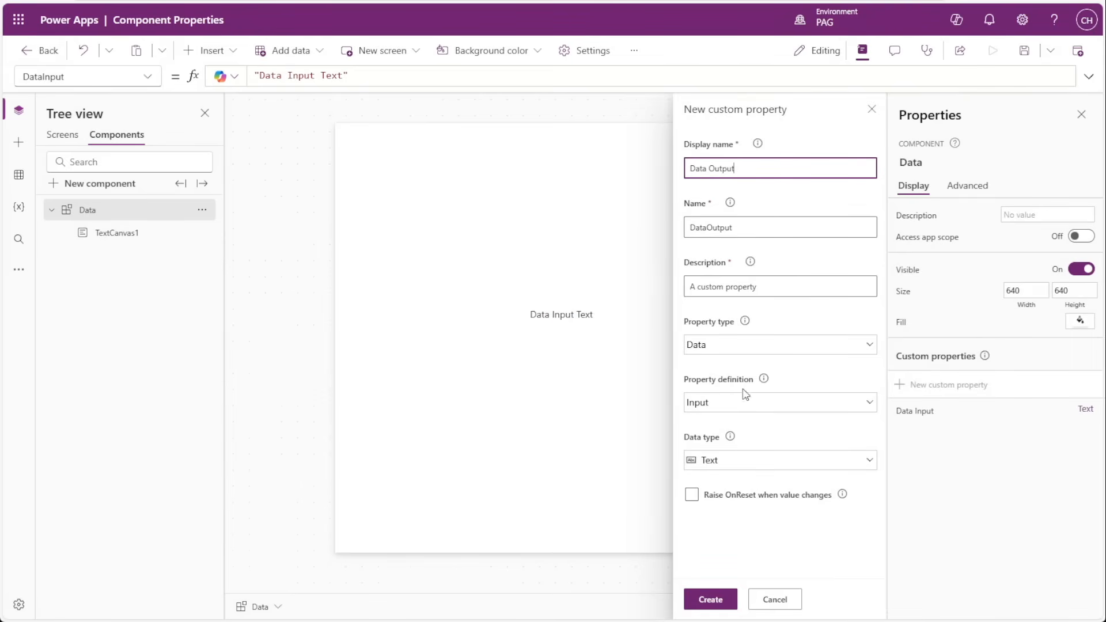
pyautogui.write('ata Output')
# Define the Data Output property as Output with data type Text and create it.
pyautogui.click(701, 403)
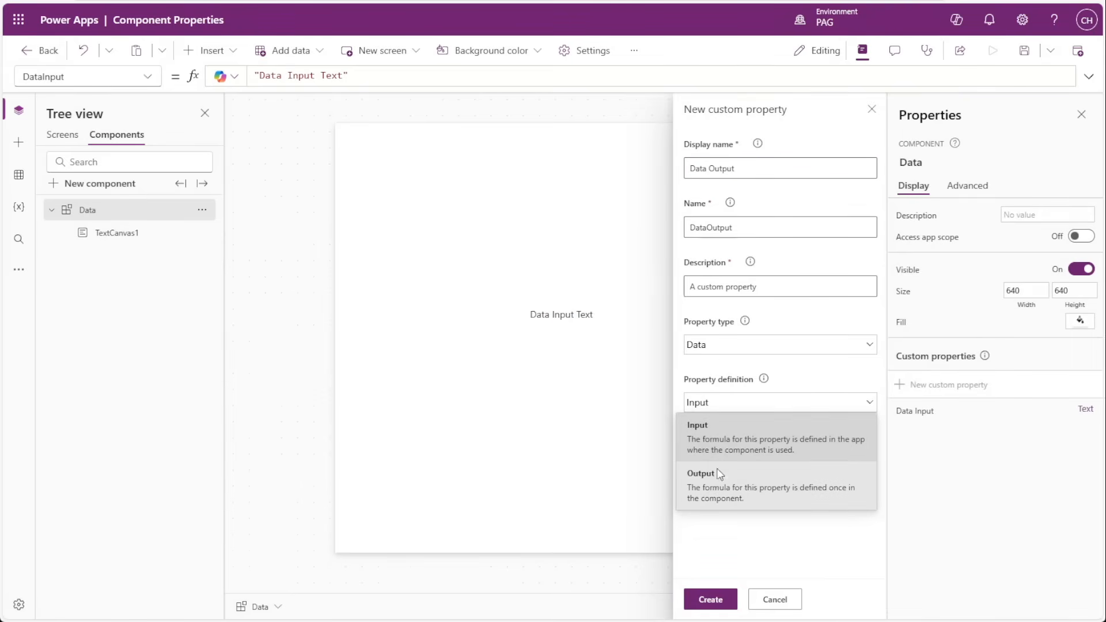
pyautogui.click(724, 490)
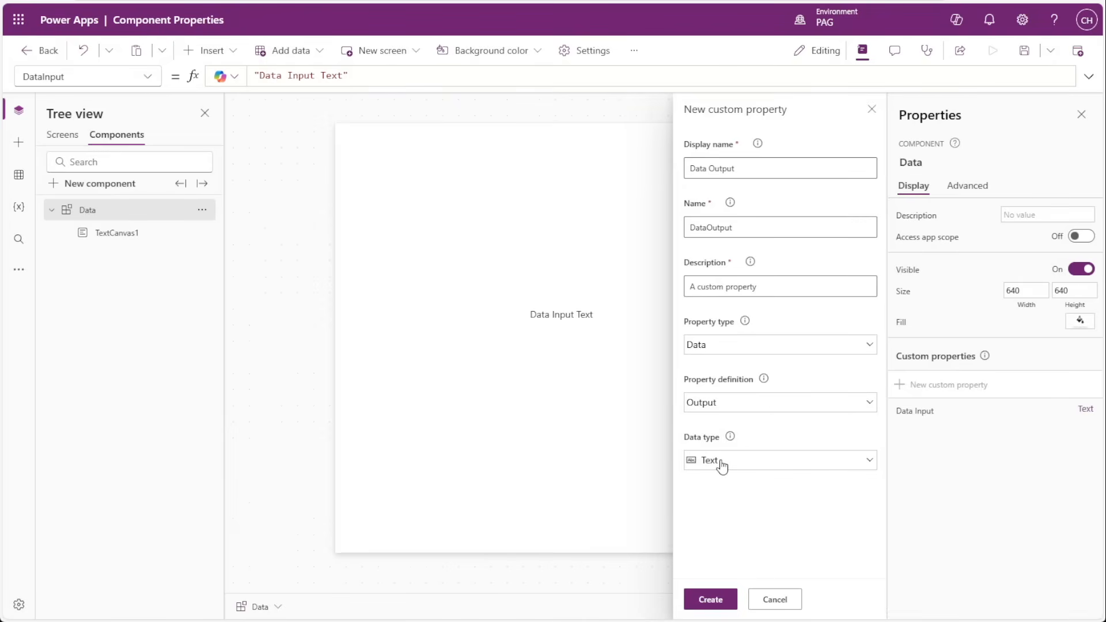
pyautogui.click(700, 407)
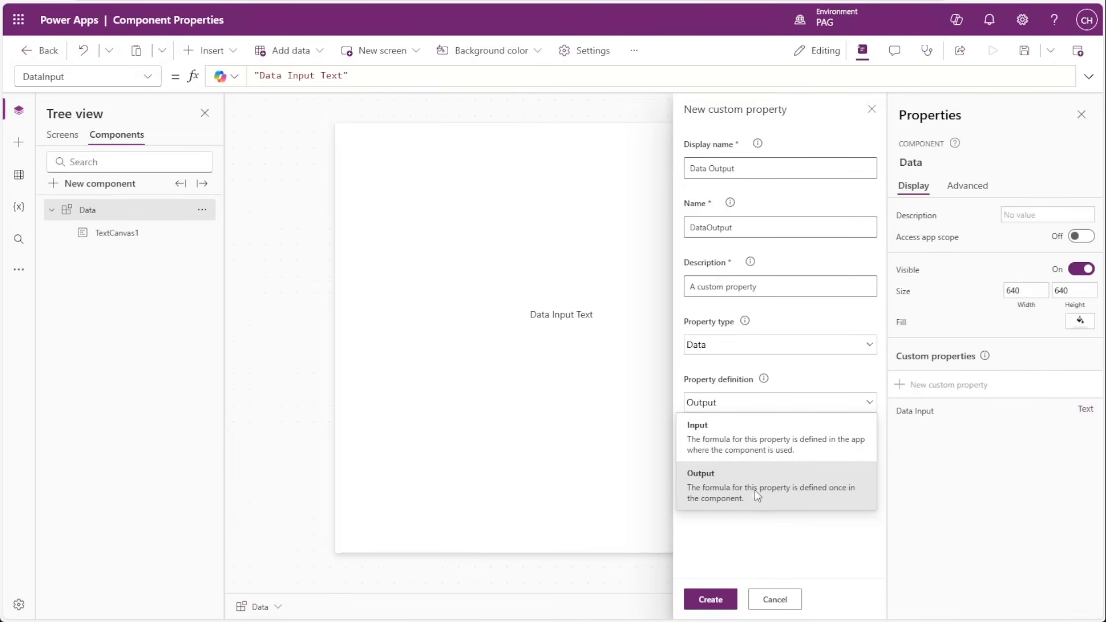
pyautogui.click(730, 486)
pyautogui.click(736, 464)
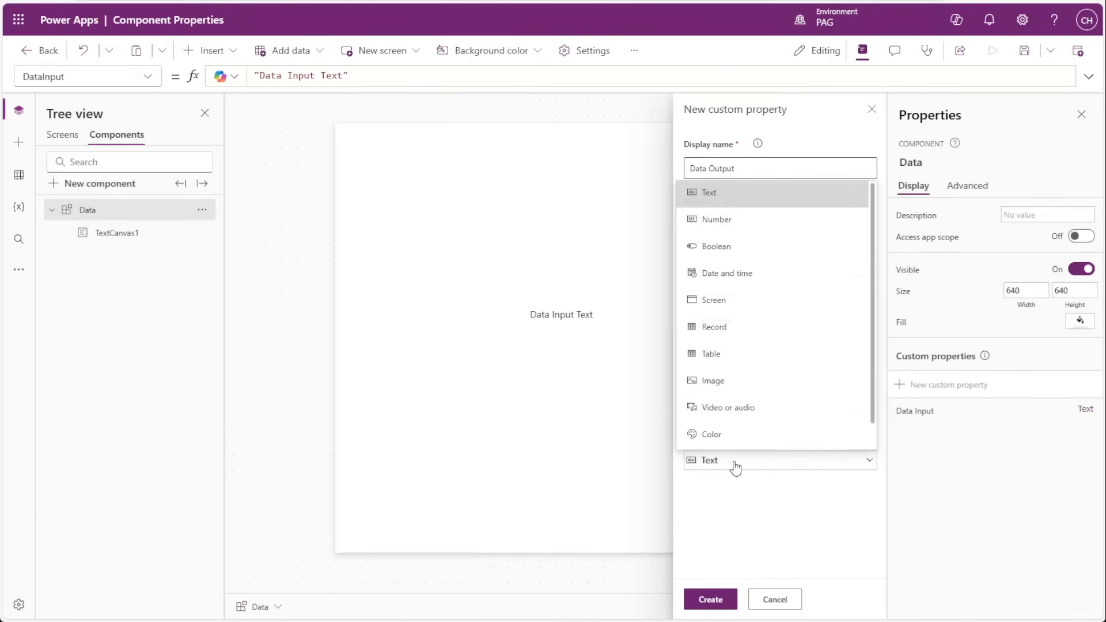
pyautogui.click(769, 464)
pyautogui.click(770, 464)
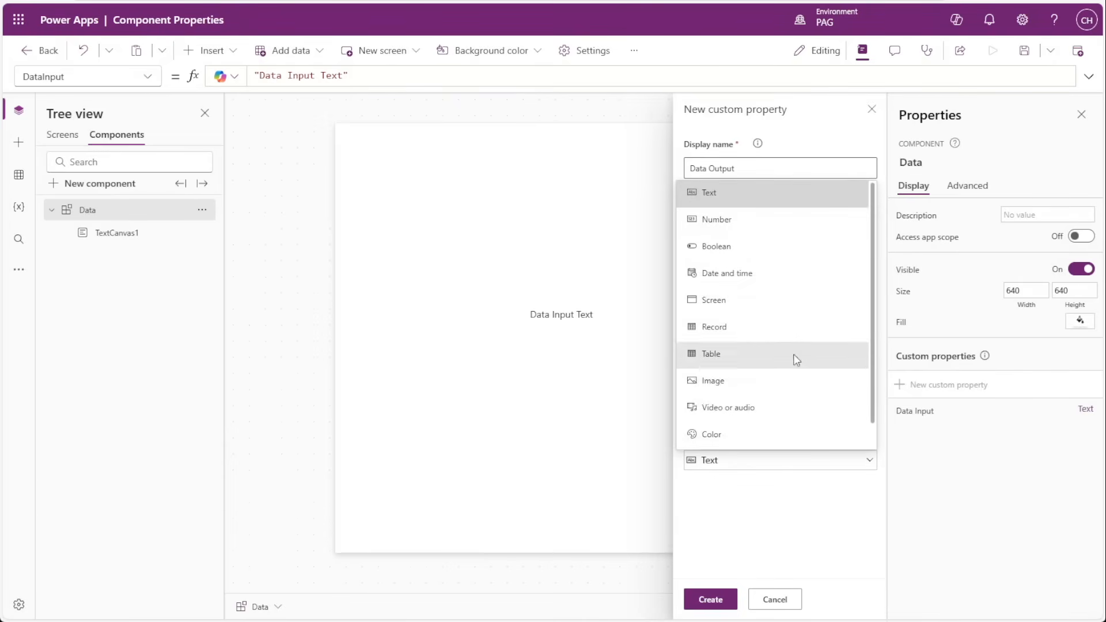
pyautogui.click(782, 508)
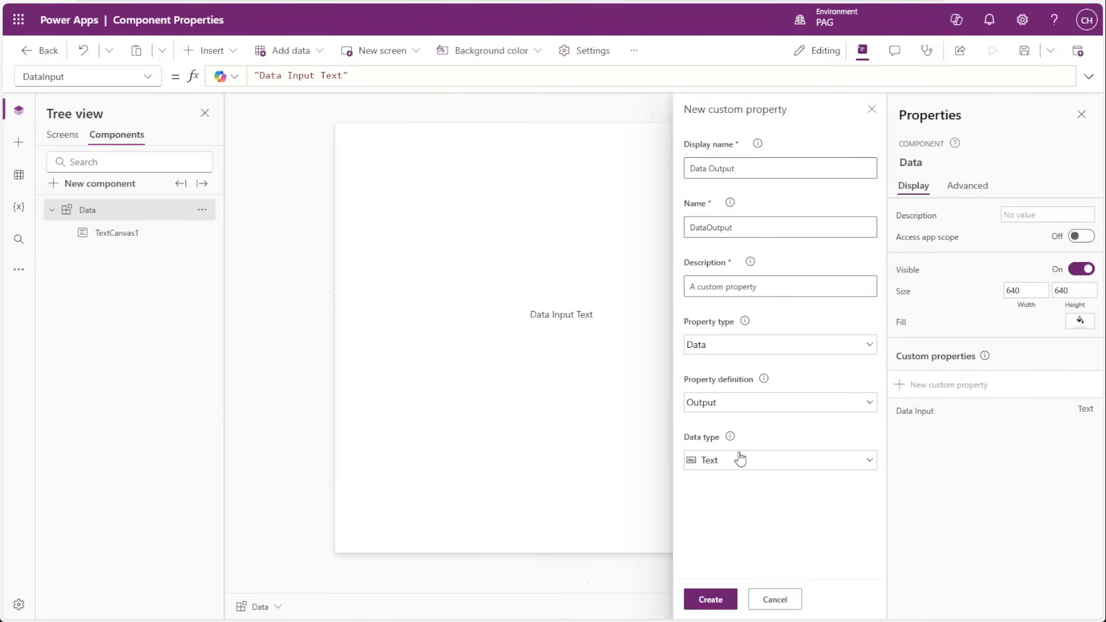
pyautogui.click(710, 599)
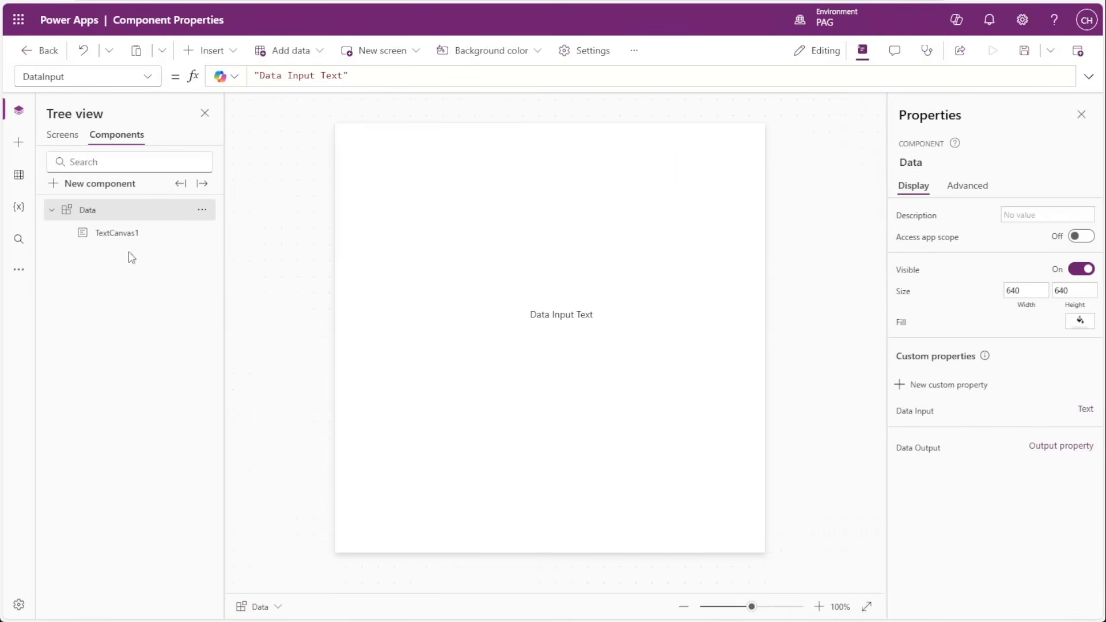
# Insert a vertical gallery into the Data component and place it at about X 0, Y 65.
pyautogui.click(19, 143)
pyautogui.click(88, 276)
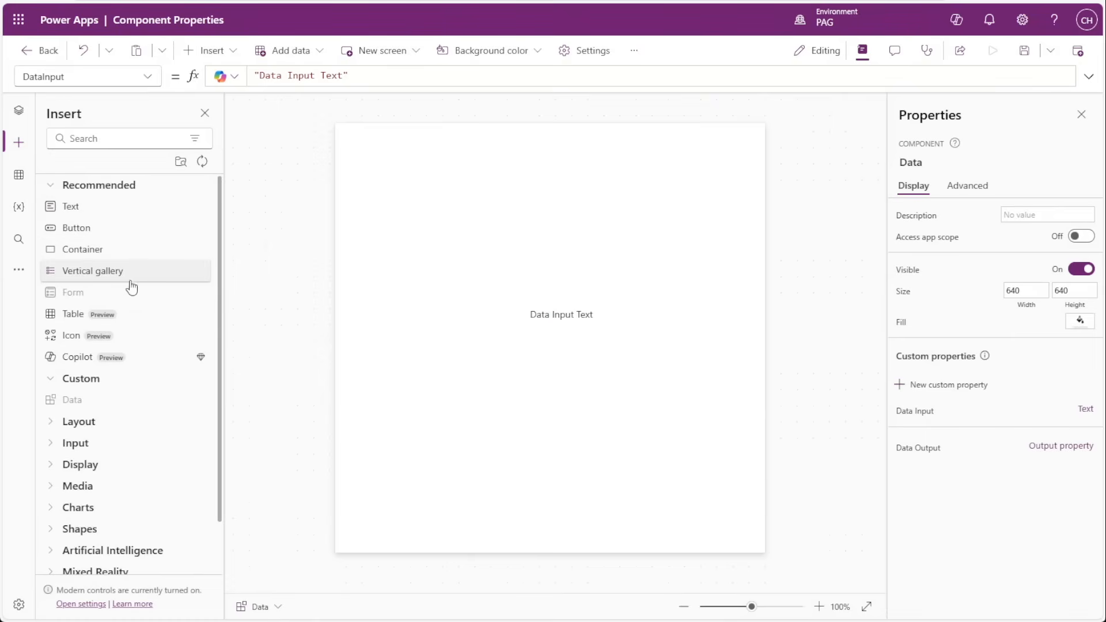
pyautogui.moveTo(394, 224); pyautogui.dragTo(393, 246)
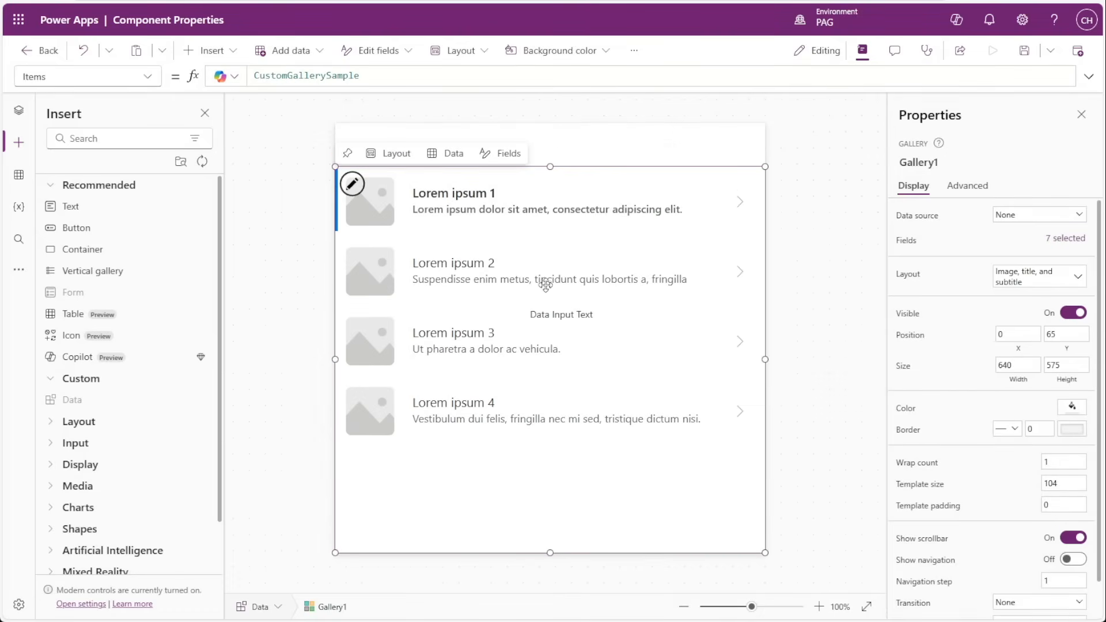
# Test item selection in the gallery by choosing different sample rows, ending on Lorem ipsum 3.
pyautogui.keyDown('alt'); pyautogui.click(487, 268); pyautogui.keyUp('alt')
pyautogui.keyDown('alt'); pyautogui.click(468, 327); pyautogui.keyUp('alt')
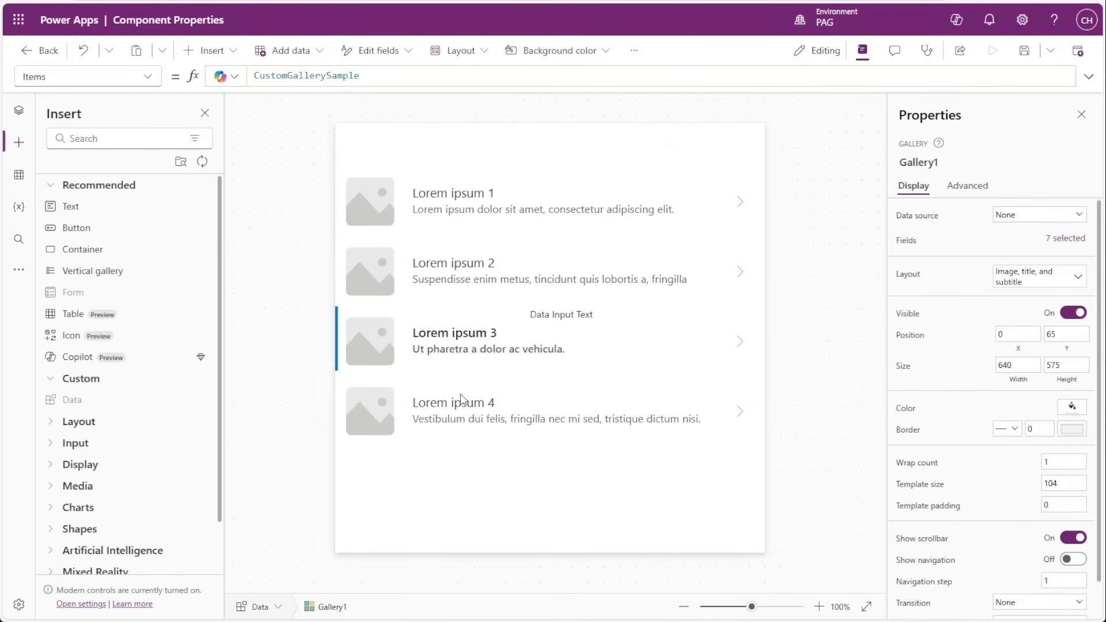
pyautogui.keyDown('alt'); pyautogui.click(463, 399); pyautogui.keyUp('alt')
pyautogui.keyDown('alt'); pyautogui.click(460, 278); pyautogui.keyUp('alt')
pyautogui.keyDown('alt'); pyautogui.click(445, 228); pyautogui.keyUp('alt')
pyautogui.keyDown('alt'); pyautogui.click(421, 297); pyautogui.keyUp('alt')
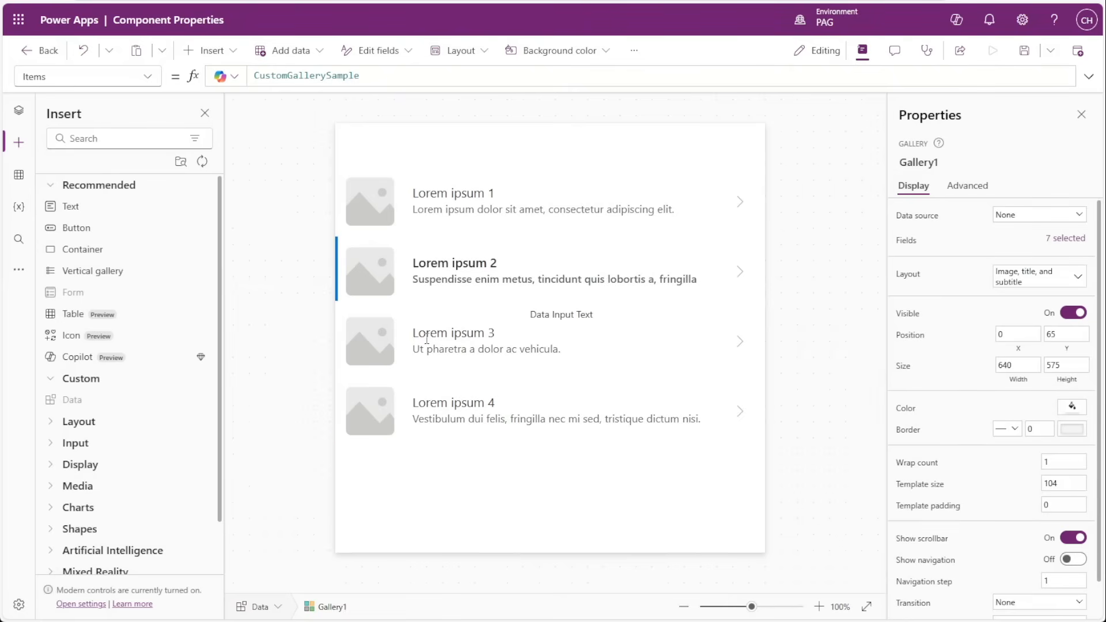
pyautogui.keyDown('alt'); pyautogui.click(427, 340); pyautogui.keyUp('alt')
pyautogui.click(500, 301)
# Reorder the Data component's controls so that TextCanvas1 sits above Gallery1.
pyautogui.click(19, 111)
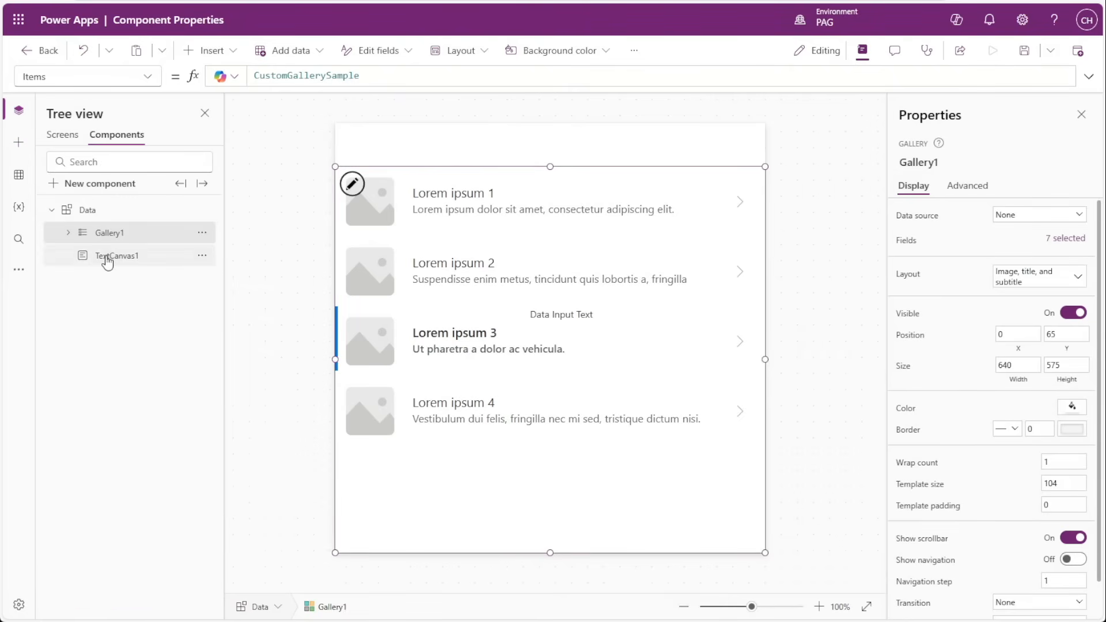
pyautogui.moveTo(106, 257); pyautogui.dragTo(131, 239)
pyautogui.click(134, 242)
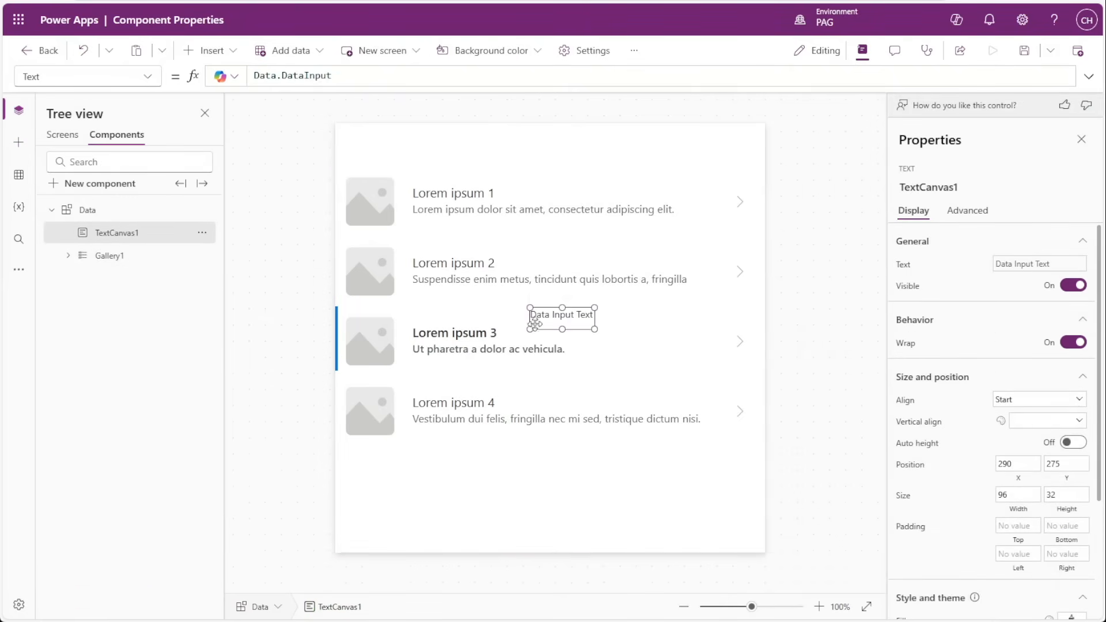
# Move TextCanvas1 above the gallery in the Data component, to X 272, Y 2.
pyautogui.moveTo(534, 322); pyautogui.dragTo(529, 143)
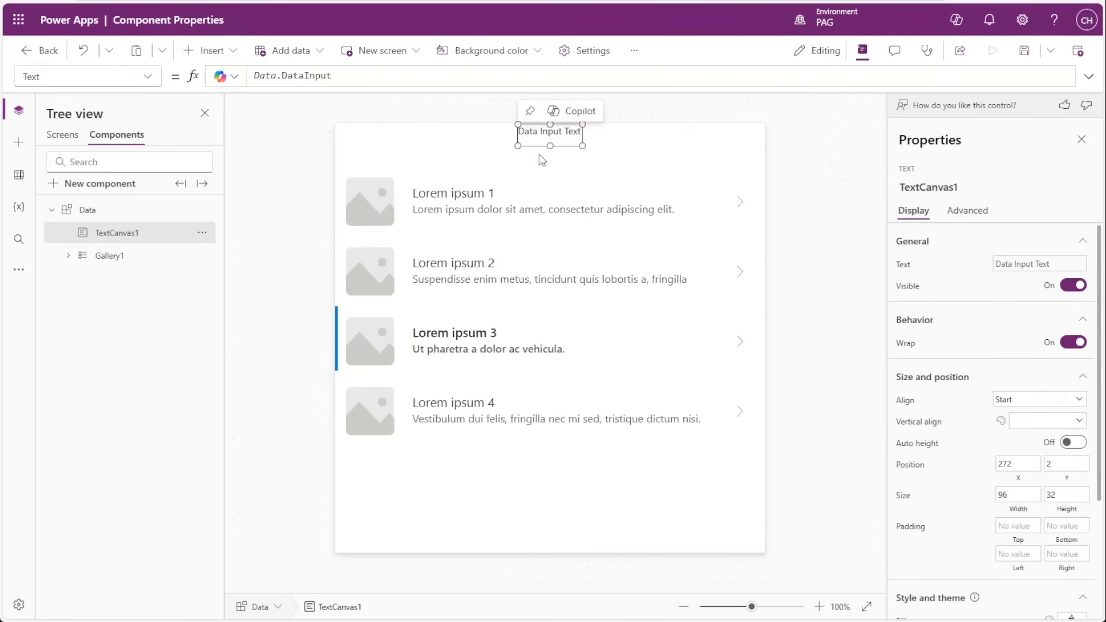
pyautogui.click(840, 281)
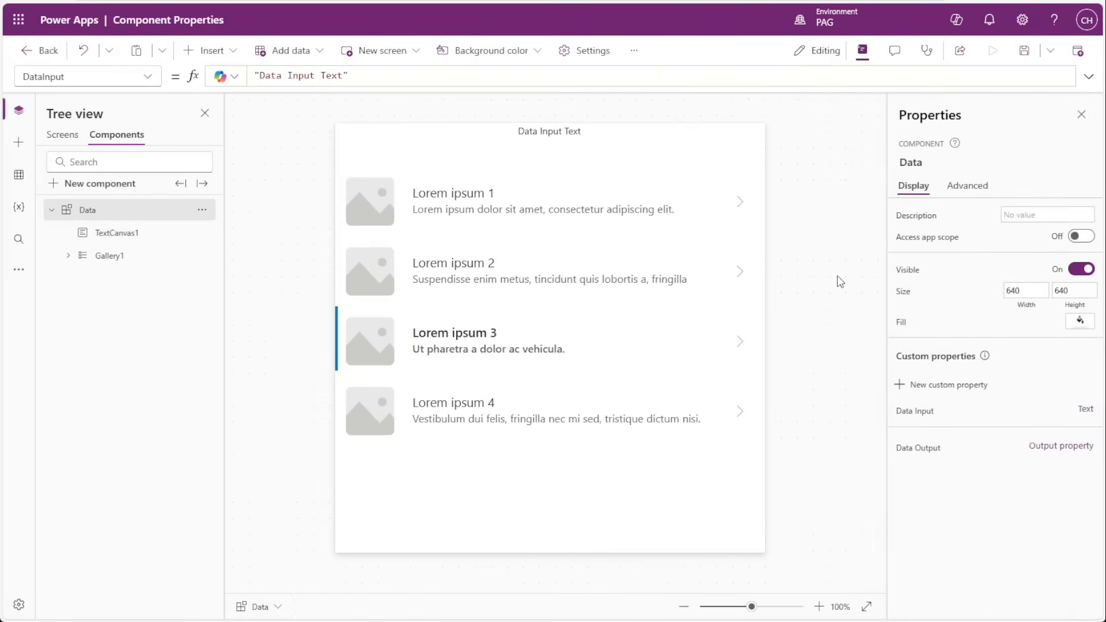
# Set the Data Output property's formula to Gallery1.Selected.SampleHeading.
pyautogui.click(919, 455)
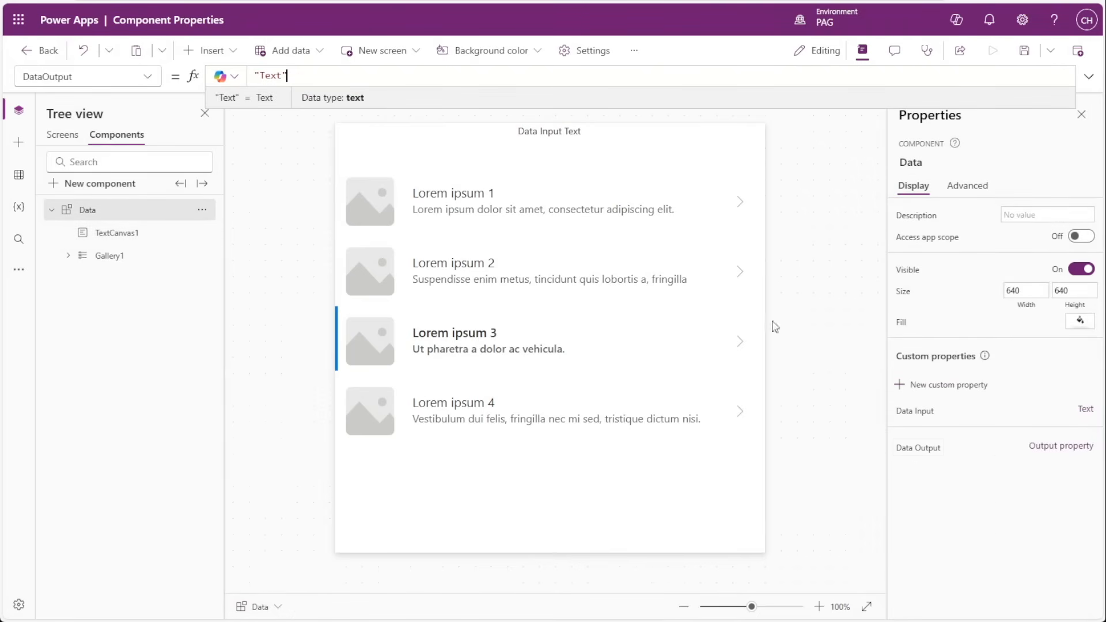
pyautogui.moveTo(297, 74); pyautogui.dragTo(254, 79)
pyautogui.write('Gallery1.')
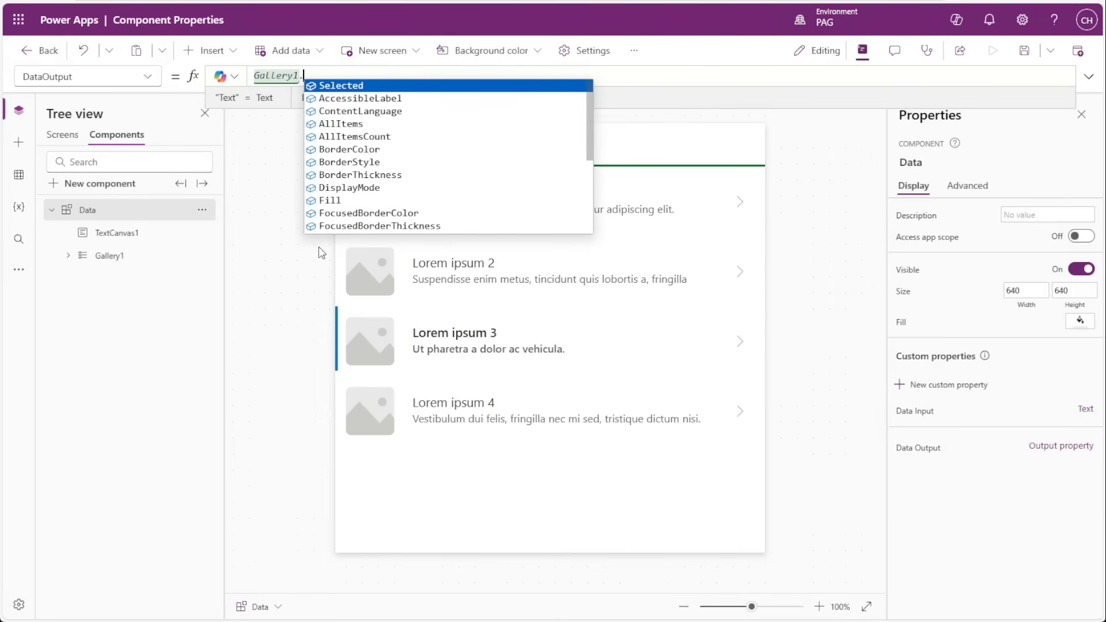
pyautogui.press('Tab')
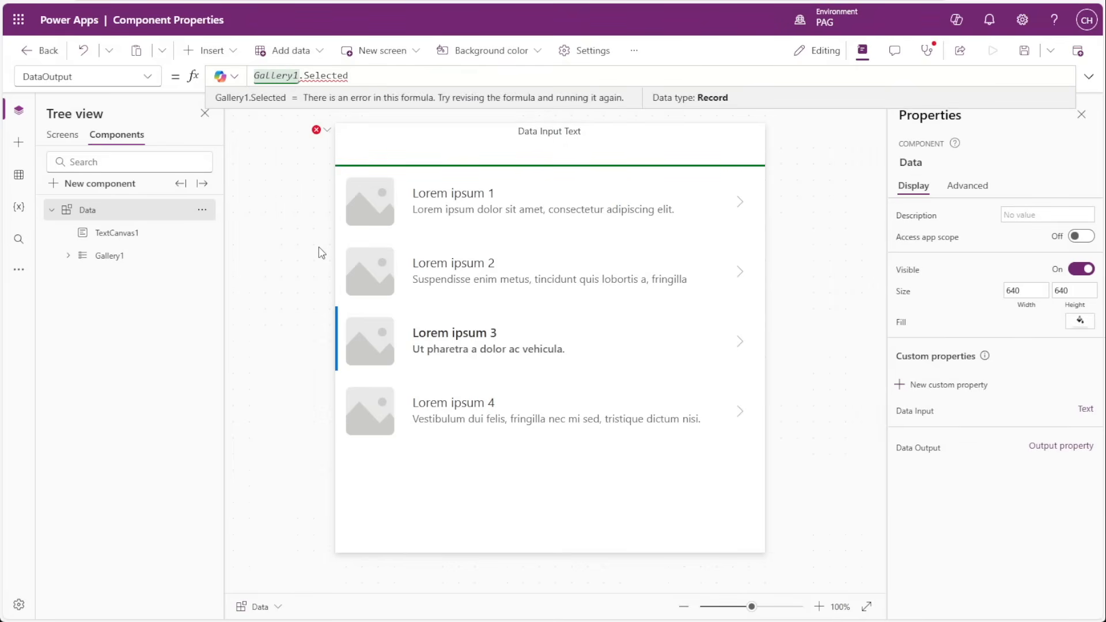
pyautogui.write('.')
pyautogui.press('Tab')
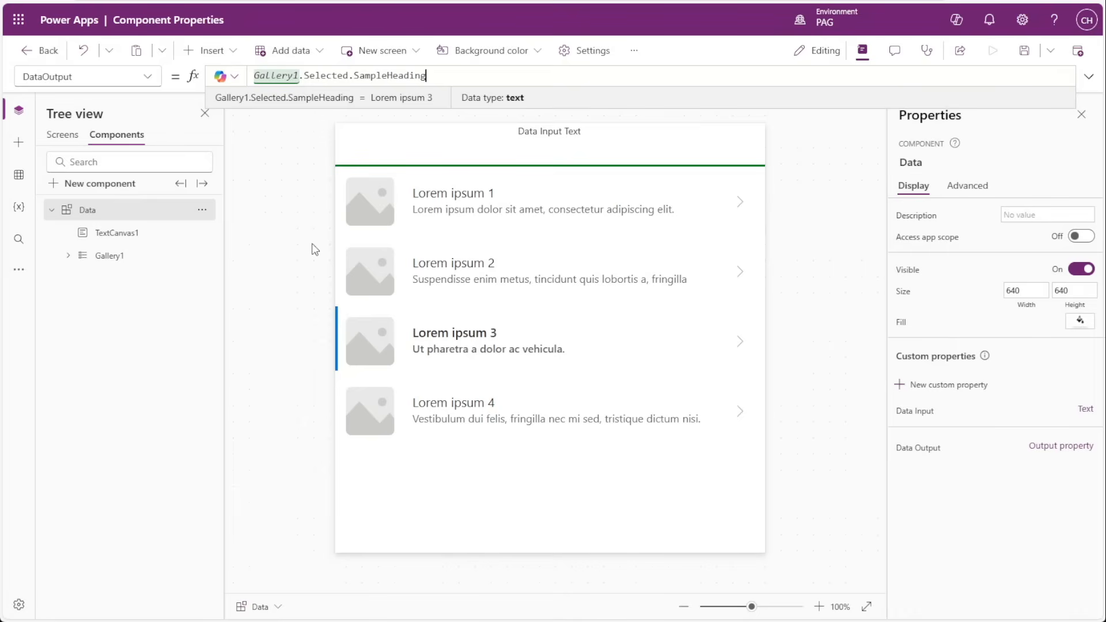
# On Screen1, place the two component instances side by side, Data_2 at X 726, Y 70 and Data_1 at X 86, Y 70.
pyautogui.click(62, 136)
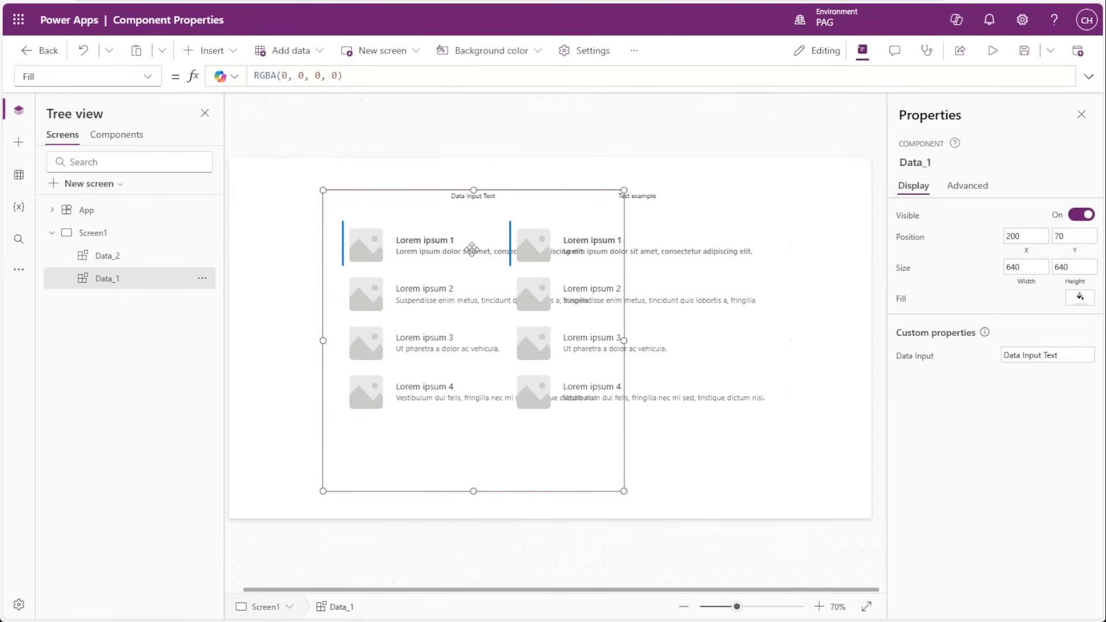
pyautogui.click(653, 275)
pyautogui.moveTo(649, 276); pyautogui.dragTo(760, 276)
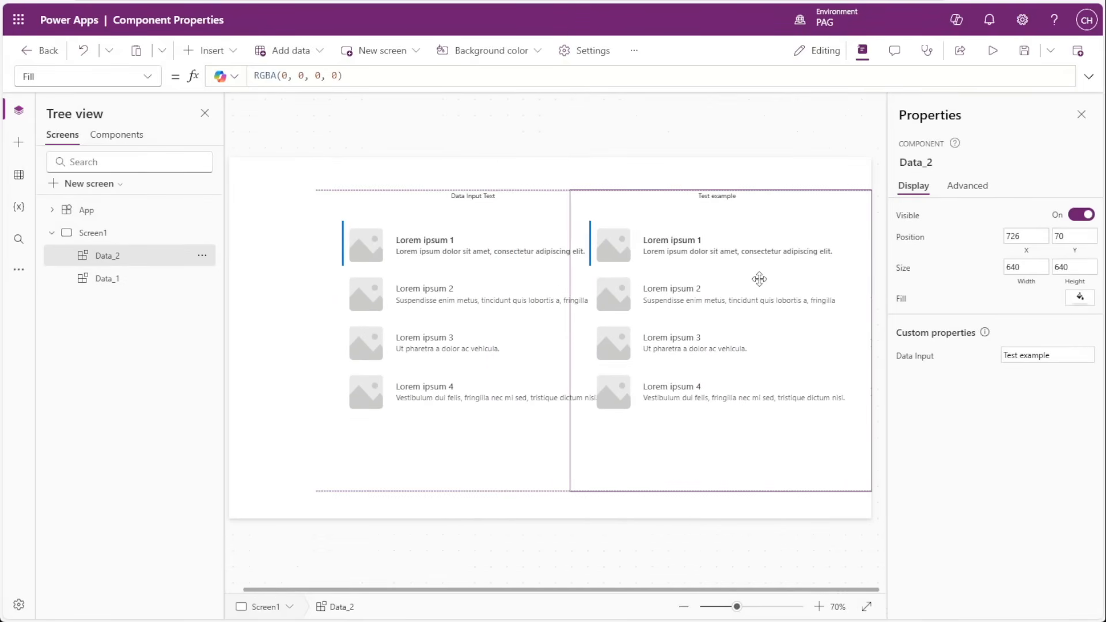
pyautogui.moveTo(533, 270); pyautogui.dragTo(482, 263)
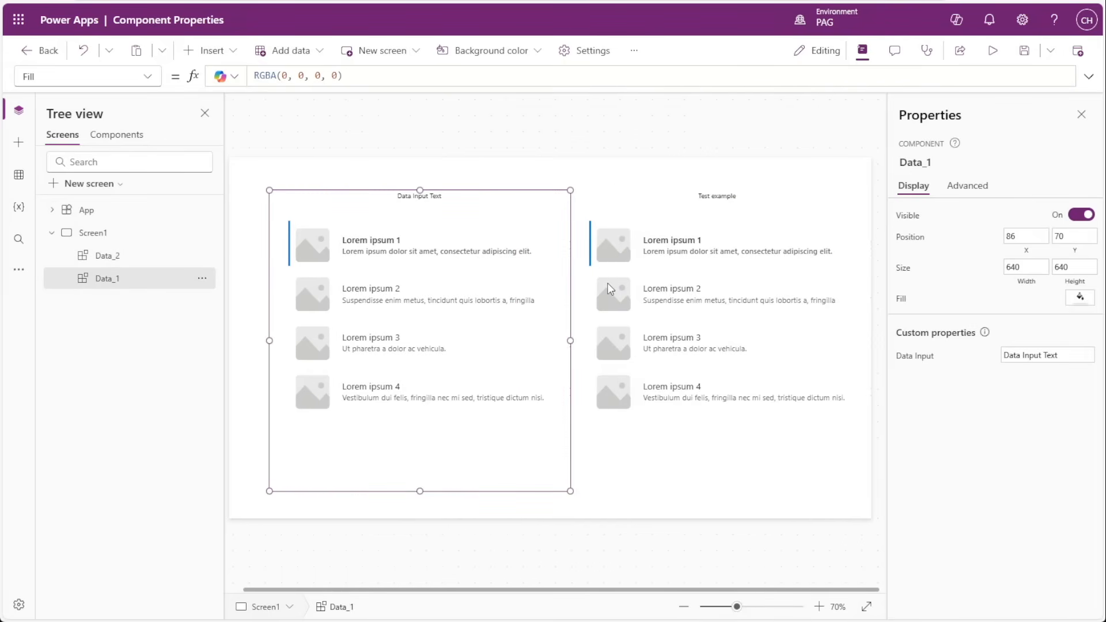
# Insert a text control on Screen1 and place it above Data_1 at X 358, Y 38.
pyautogui.click(552, 152)
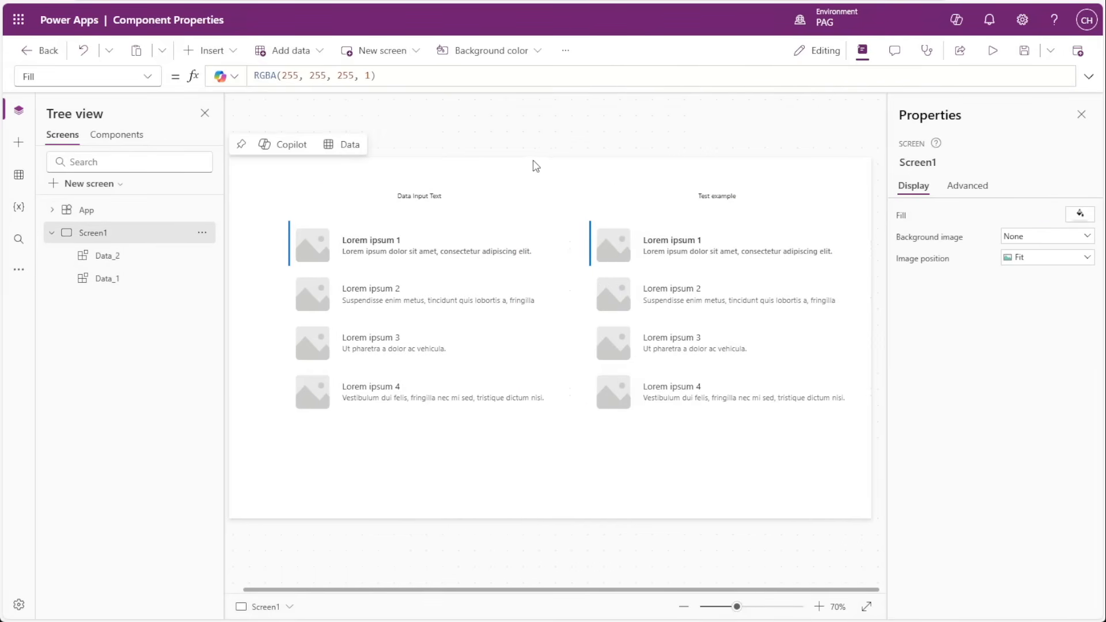
pyautogui.click(18, 147)
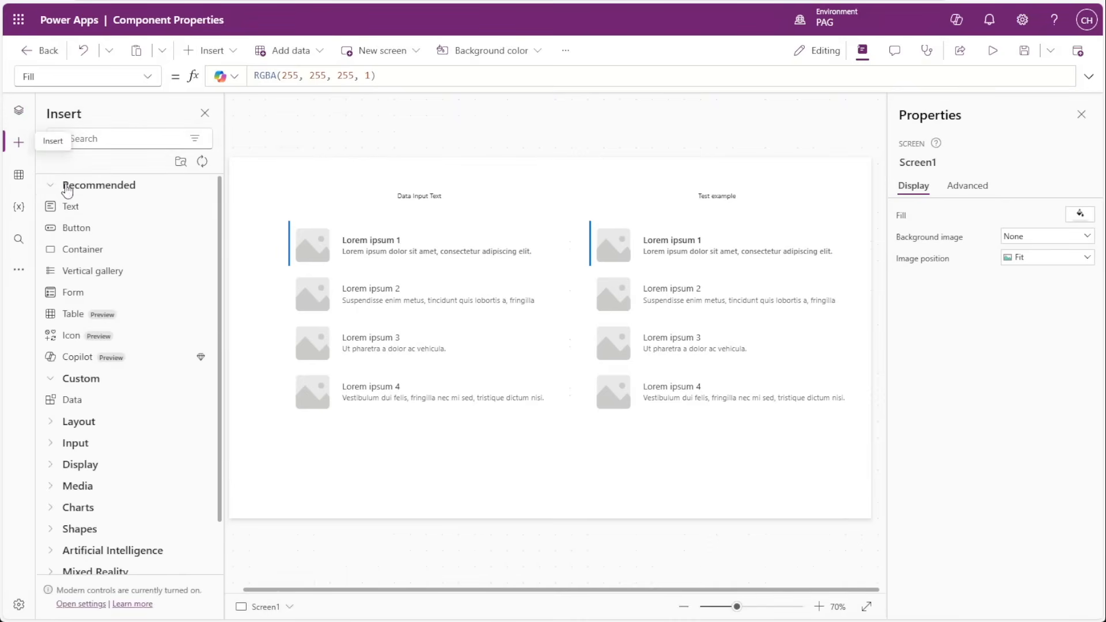
pyautogui.click(69, 208)
pyautogui.moveTo(254, 180); pyautogui.dragTo(422, 181)
# Set the new text control's Text formula to Data_1.DataOutput.
pyautogui.click(299, 73)
pyautogui.hotkey('ctrl', 'a')
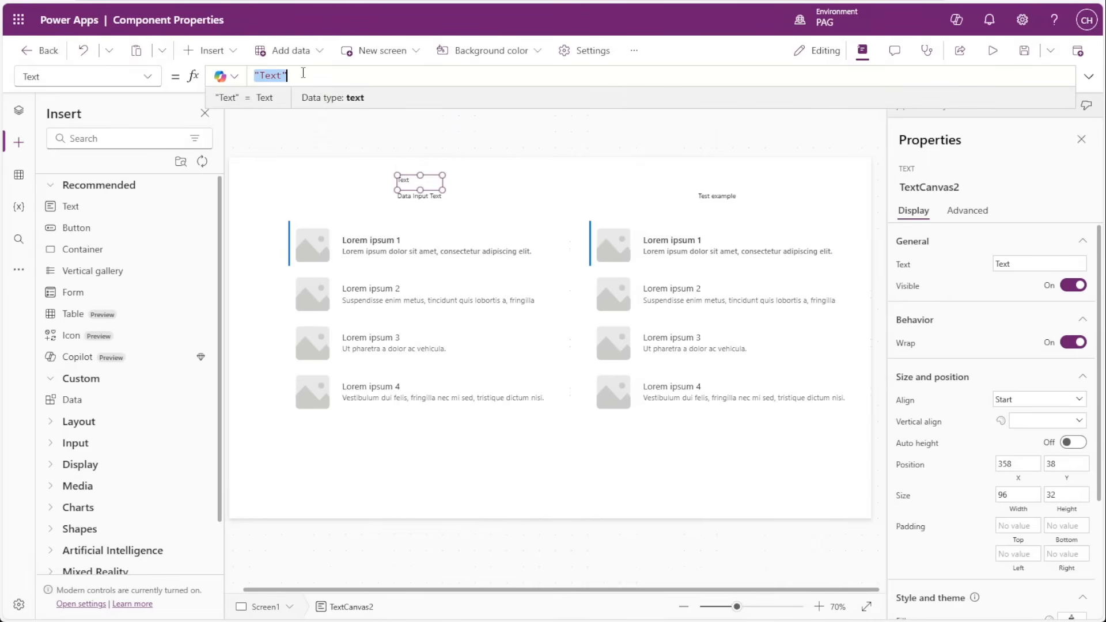
pyautogui.write('Data')
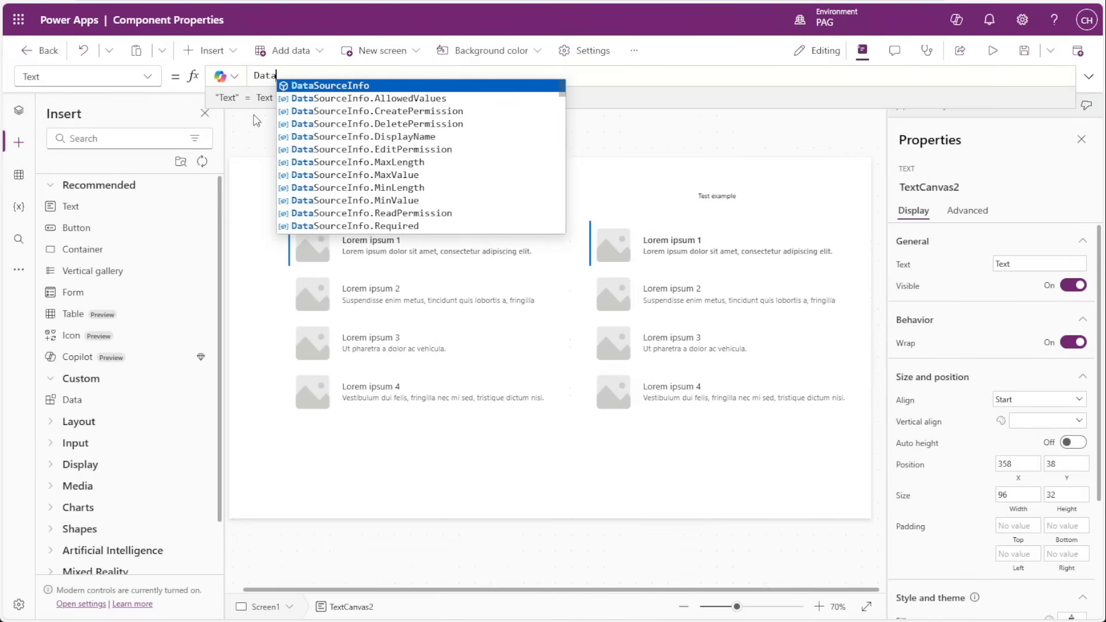
pyautogui.write('_1.DataOutput')
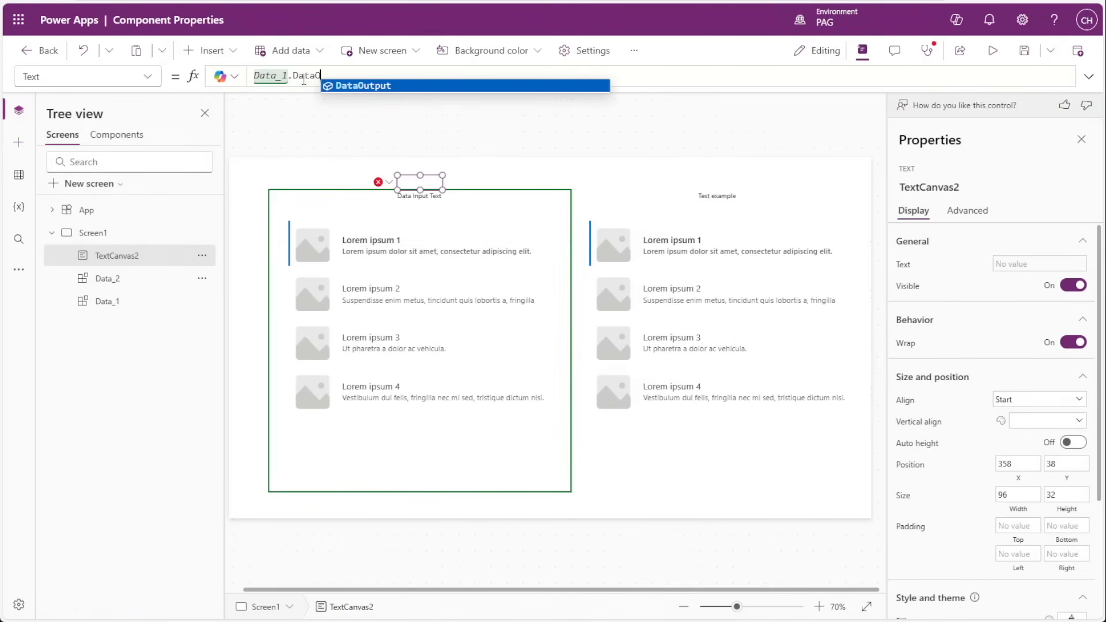
# Test the output text above Data_1 by selecting different rows in that instance's gallery, ending on Lorem ipsum 3.
pyautogui.click(377, 287)
pyautogui.click(400, 356)
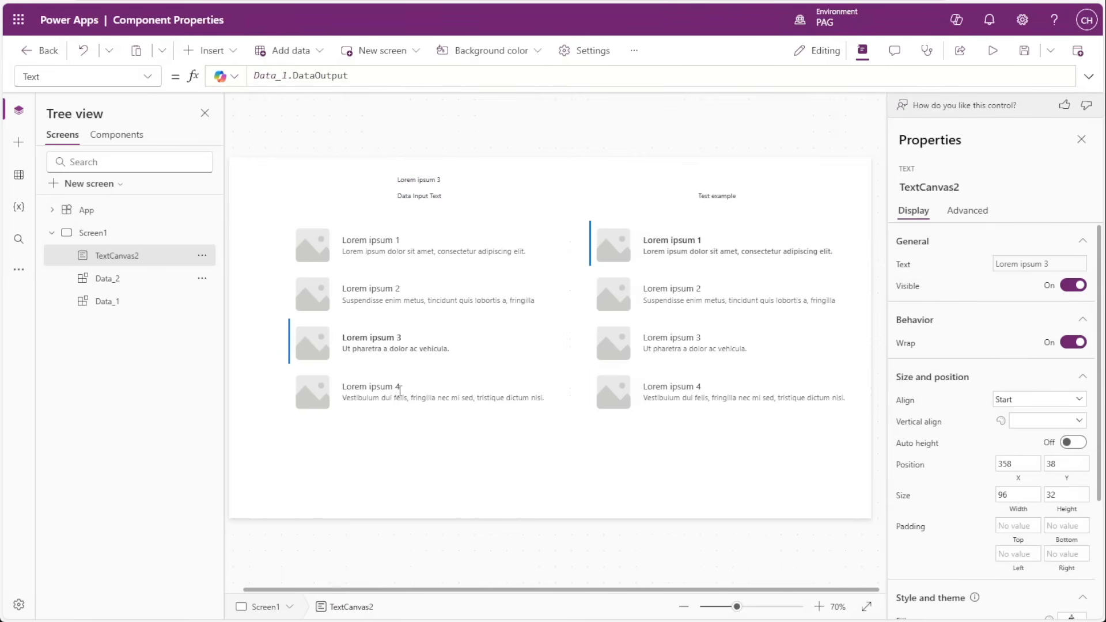
pyautogui.click(395, 291)
pyautogui.scroll(1, 406, 262)
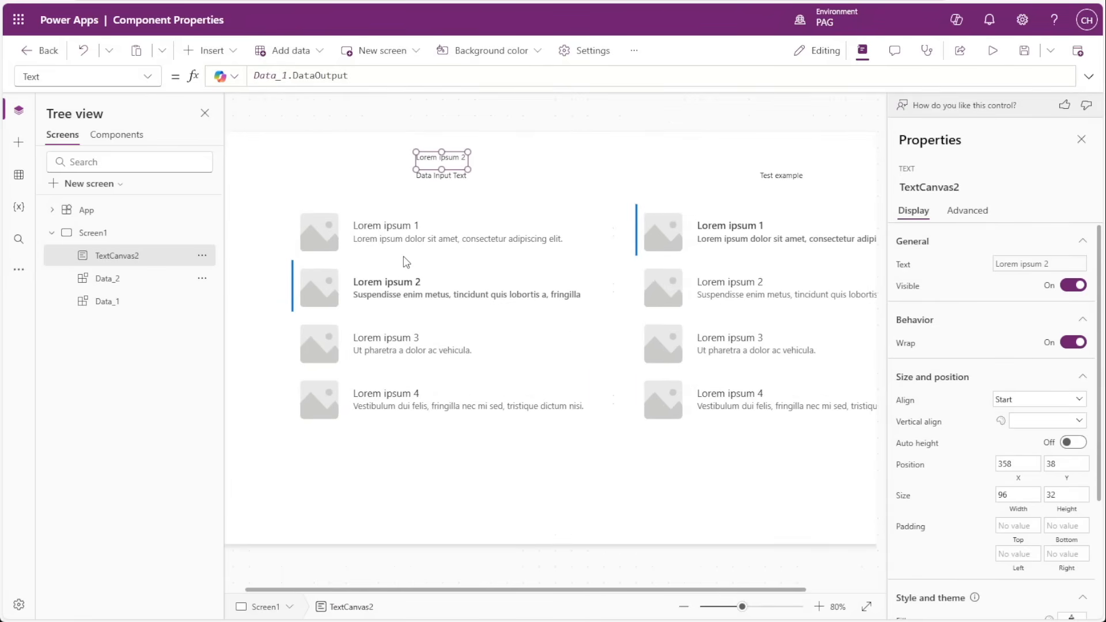
pyautogui.scroll(1, 406, 262)
pyautogui.click(419, 242)
pyautogui.click(419, 329)
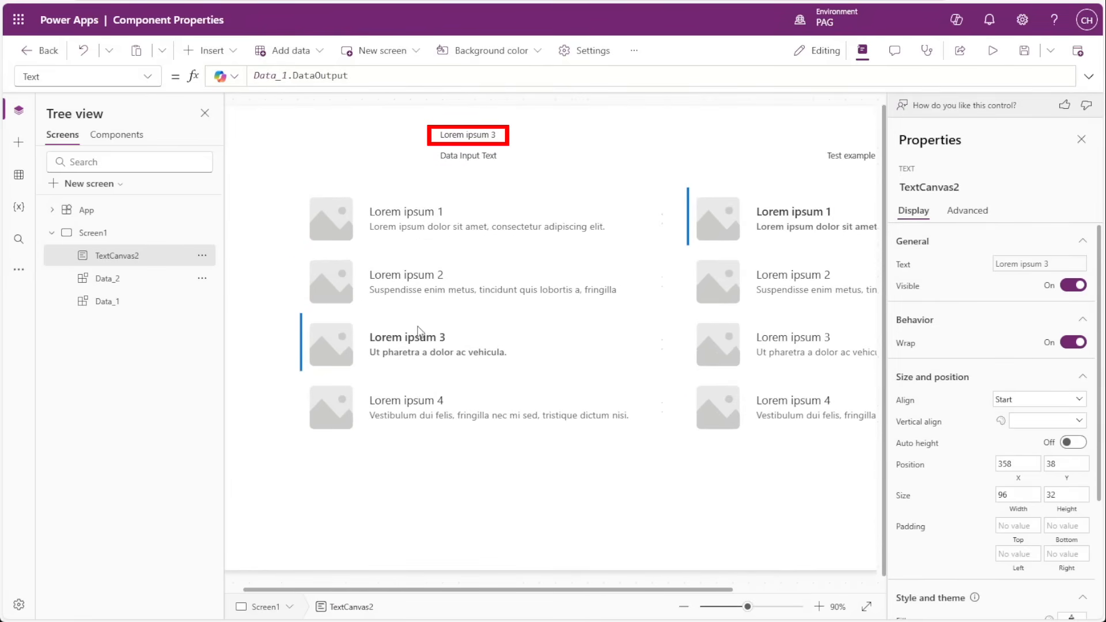
pyautogui.click(405, 283)
pyautogui.click(417, 374)
pyautogui.click(409, 397)
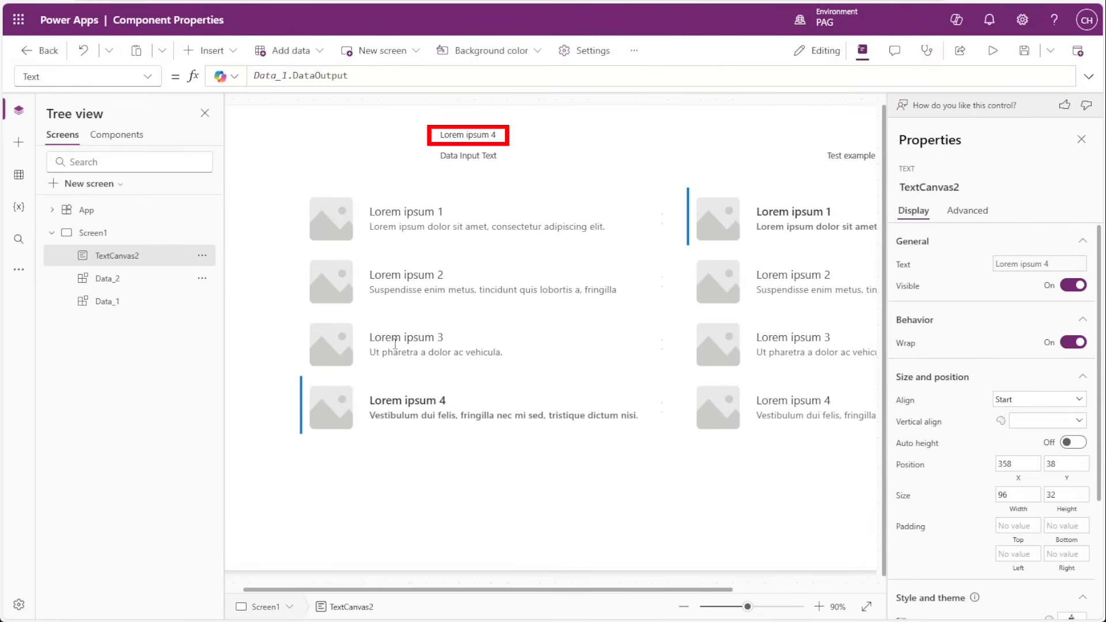
pyautogui.click(395, 343)
pyautogui.click(401, 274)
pyautogui.click(403, 226)
pyautogui.click(420, 302)
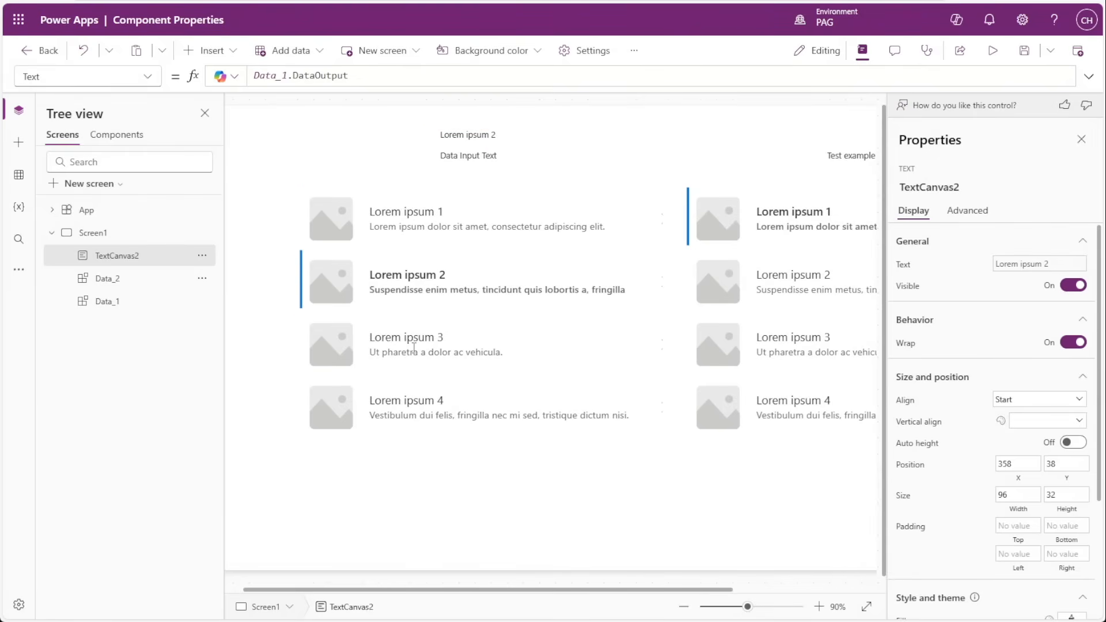
pyautogui.click(414, 345)
# Duplicate the output text control above Data_2 at X 998, Y 38 and set the copy's formula to Data_2.DataOutput.
pyautogui.moveTo(468, 594); pyautogui.dragTo(526, 599)
pyautogui.click(401, 140)
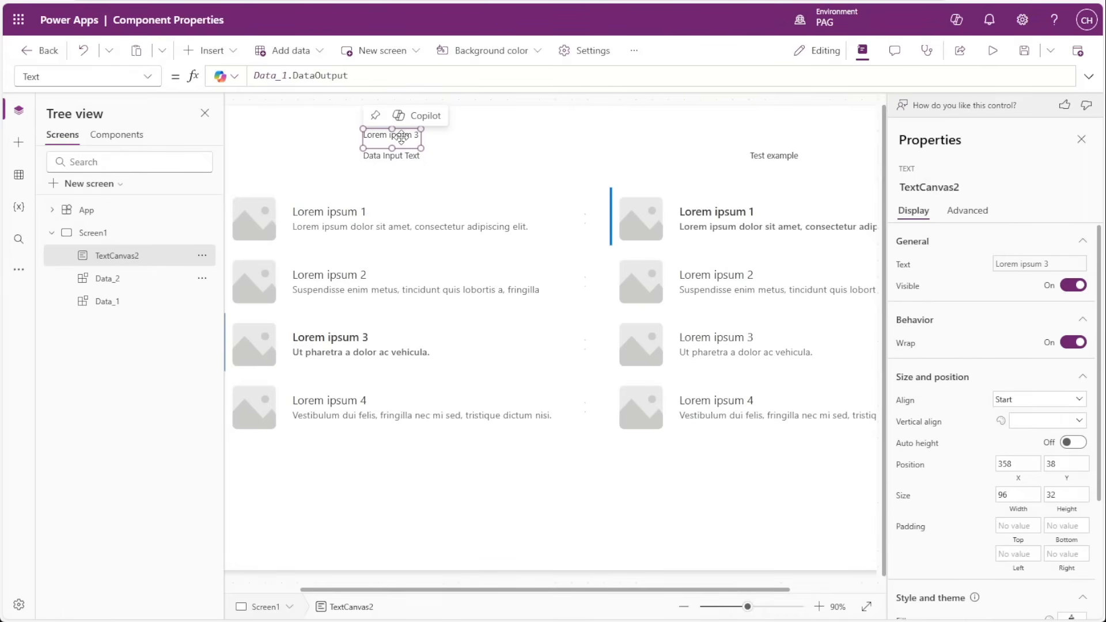
pyautogui.hotkey('ctrl', 'c')
pyautogui.hotkey('ctrl', 'v')
pyautogui.moveTo(402, 139); pyautogui.dragTo(778, 135)
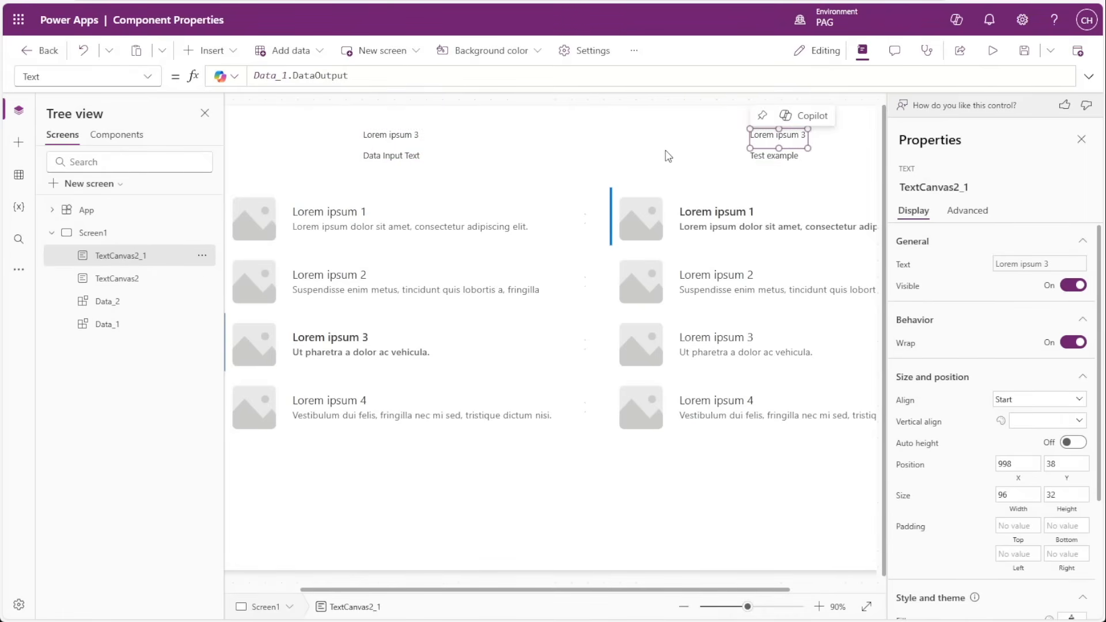
pyautogui.moveTo(282, 76); pyautogui.dragTo(289, 77)
pyautogui.write('2')
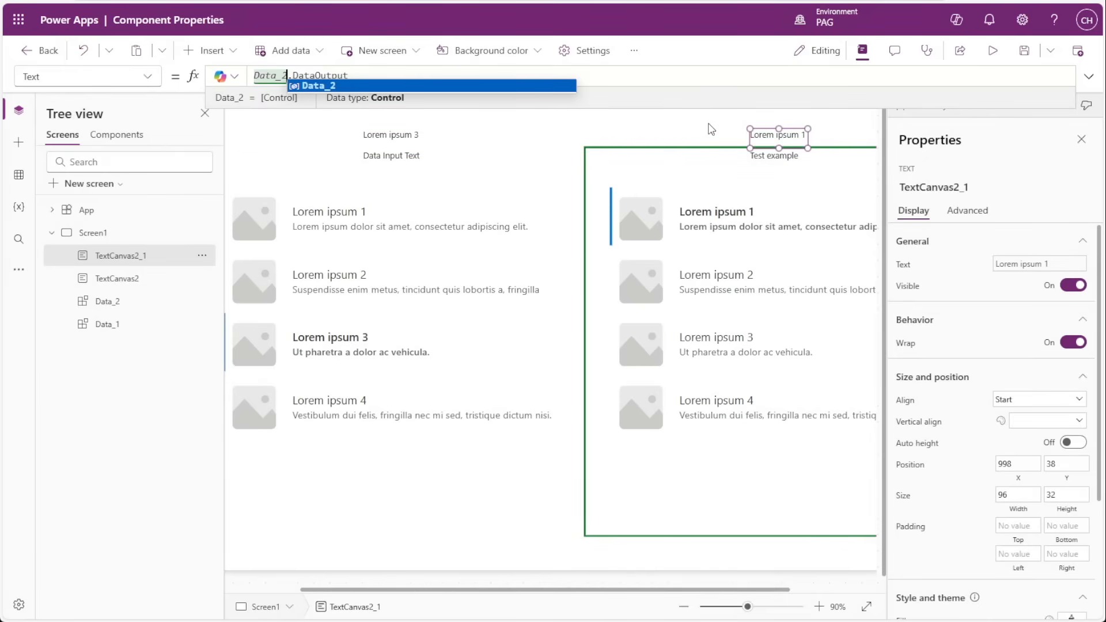
# Test both output texts by selecting different gallery rows in each instance, ending on Lorem ipsum 1 in Data_1 and Lorem ipsum 4 in Data_2.
pyautogui.click(725, 270)
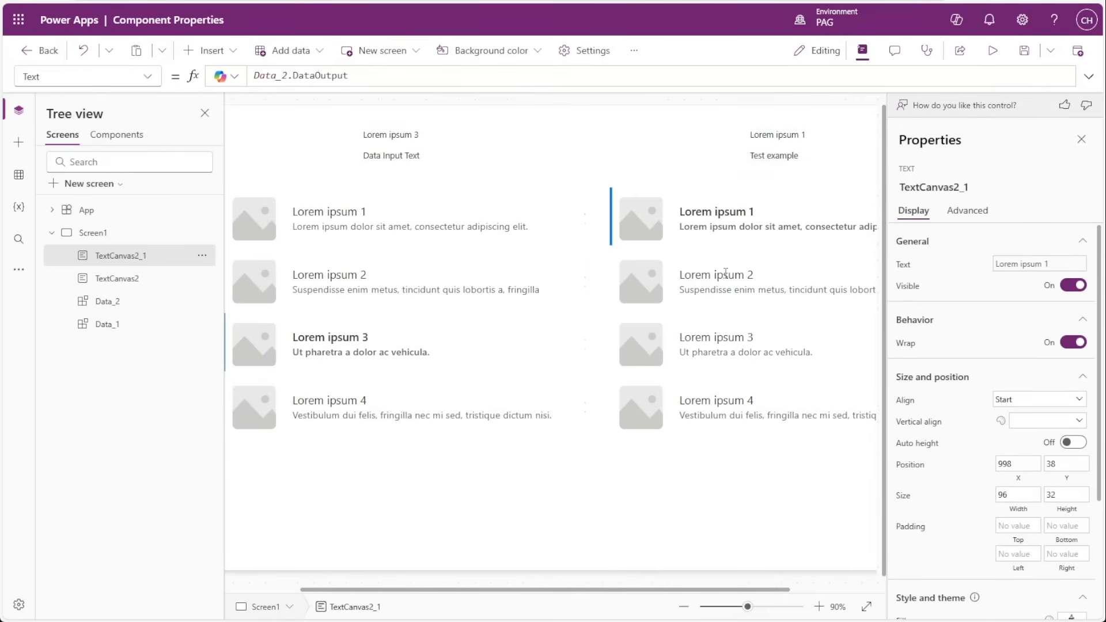
pyautogui.click(732, 343)
pyautogui.click(726, 399)
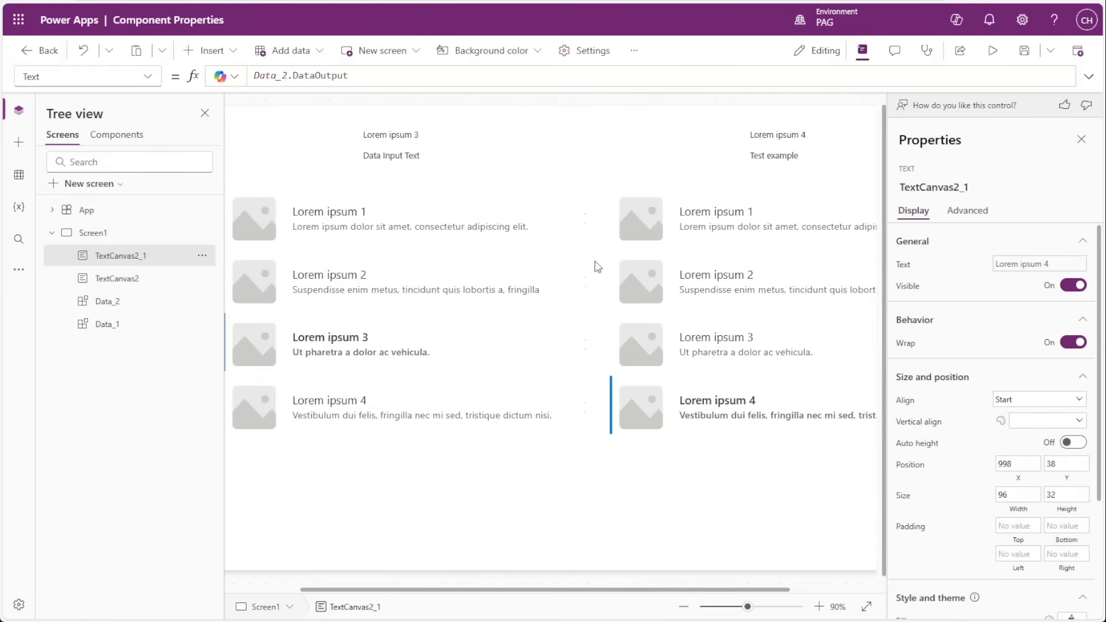
pyautogui.click(440, 268)
pyautogui.click(413, 206)
pyautogui.click(683, 228)
pyautogui.click(697, 279)
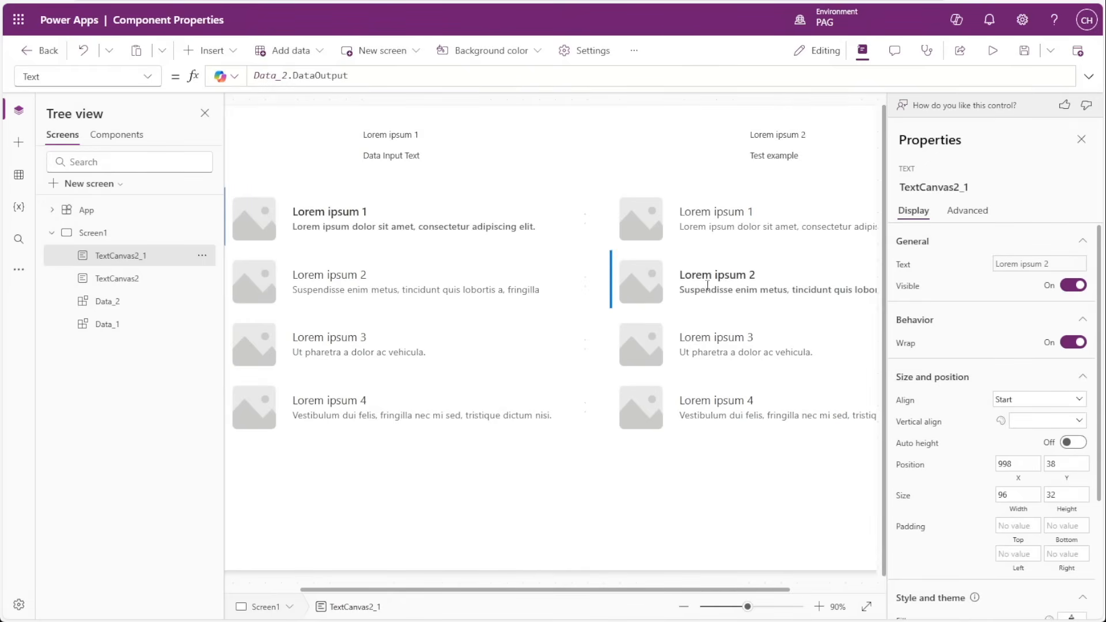
pyautogui.click(707, 334)
pyautogui.moveTo(429, 289); pyautogui.dragTo(434, 290)
pyautogui.click(347, 395)
pyautogui.click(380, 206)
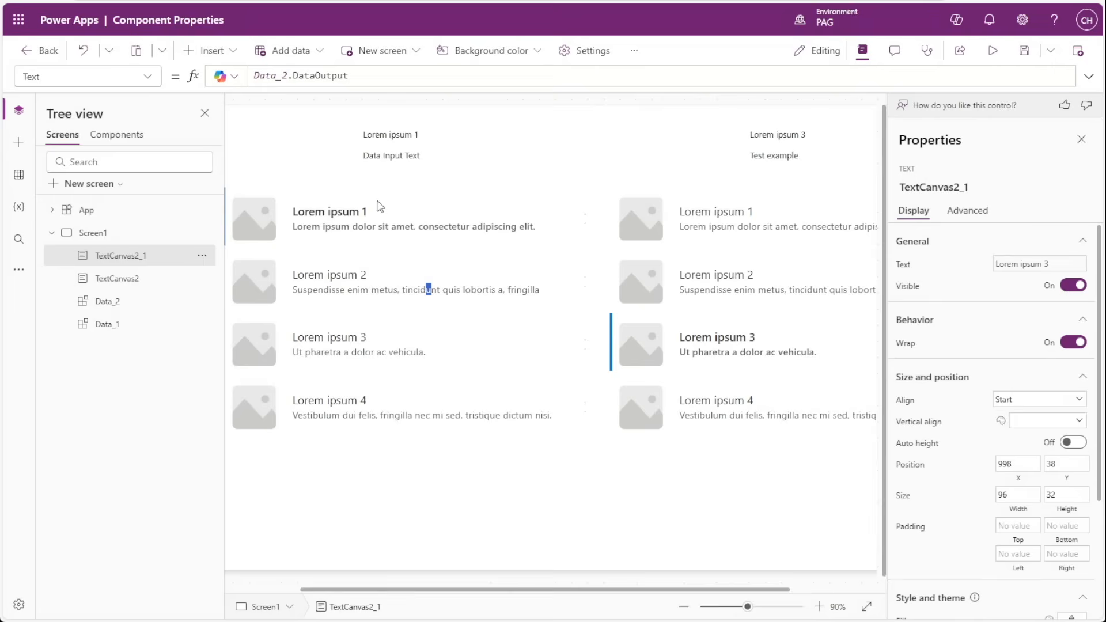
pyautogui.click(697, 222)
pyautogui.click(722, 297)
pyautogui.click(722, 351)
pyautogui.click(643, 396)
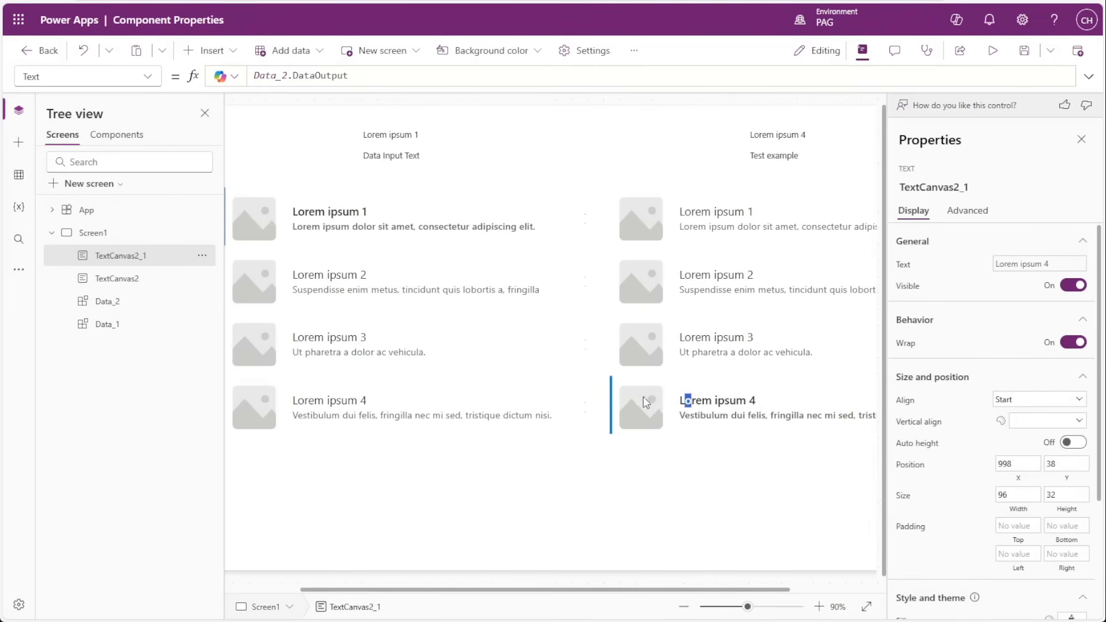
pyautogui.click(451, 401)
pyautogui.keyDown('alt'); pyautogui.click(423, 336); pyautogui.keyUp('alt')
pyautogui.keyDown('alt'); pyautogui.click(419, 272); pyautogui.keyUp('alt')
pyautogui.keyDown('alt'); pyautogui.click(408, 216); pyautogui.keyUp('alt')
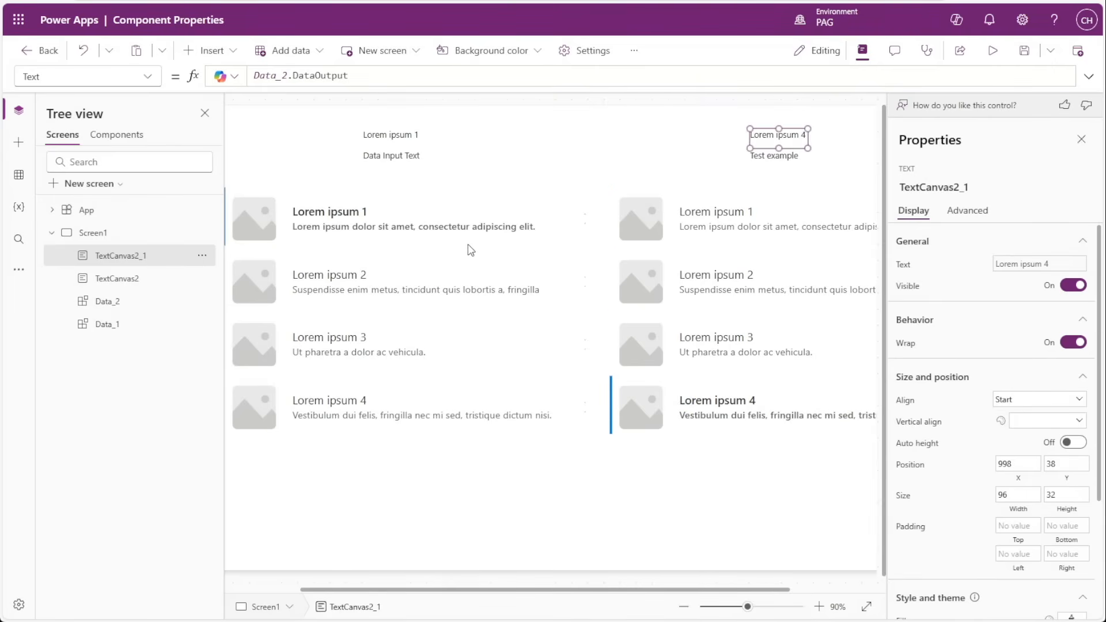
# Review the Data Input value of Data_1 and the DataOutput formula of the text control above it.
pyautogui.scroll(-1, 474, 246)
pyautogui.scroll(-1, 476, 250)
pyautogui.click(556, 446)
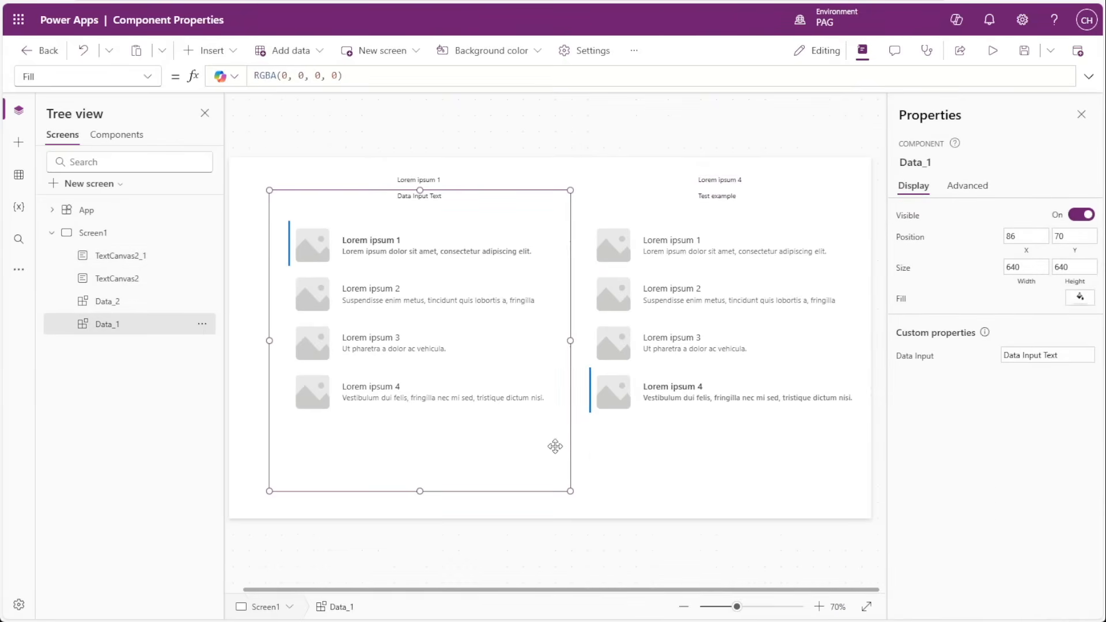
pyautogui.click(918, 364)
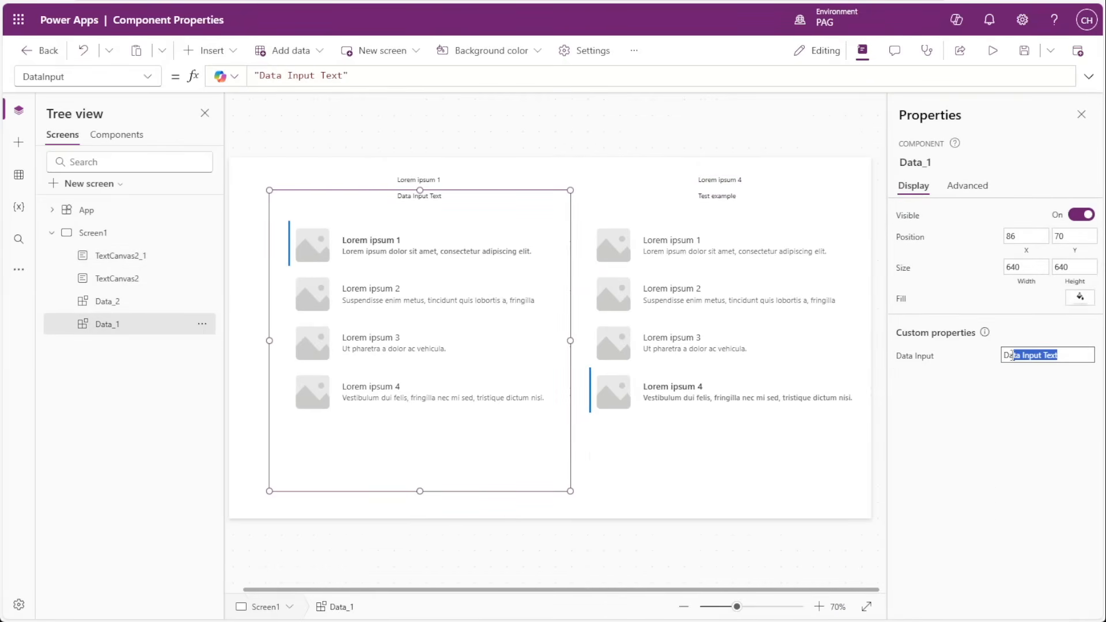
pyautogui.hotkey('ctrl', 'a')
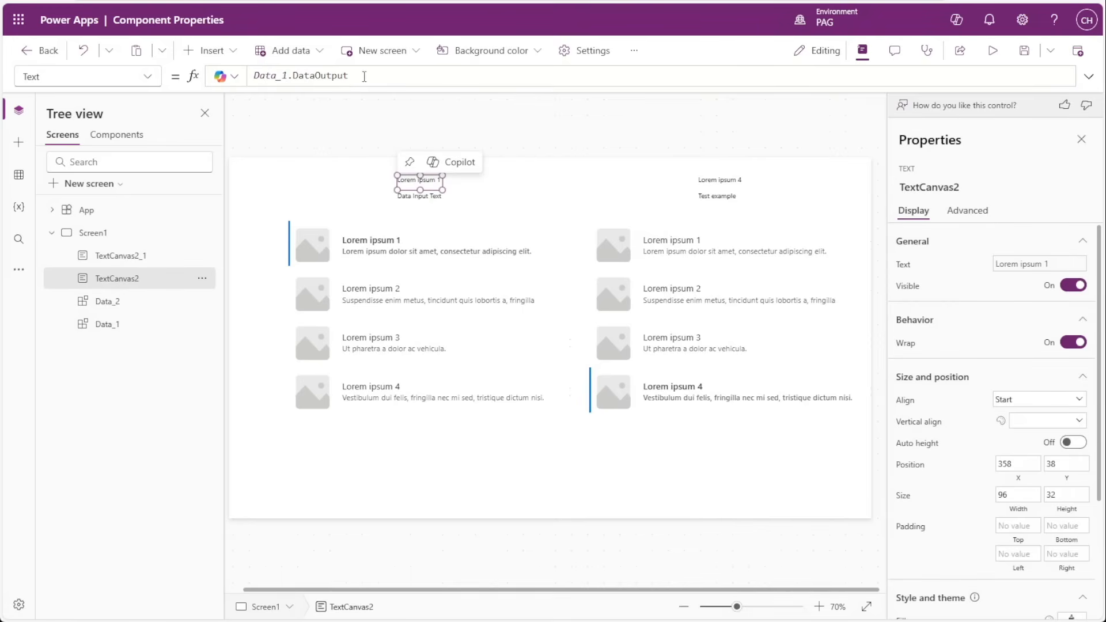
pyautogui.moveTo(363, 76); pyautogui.dragTo(252, 75)
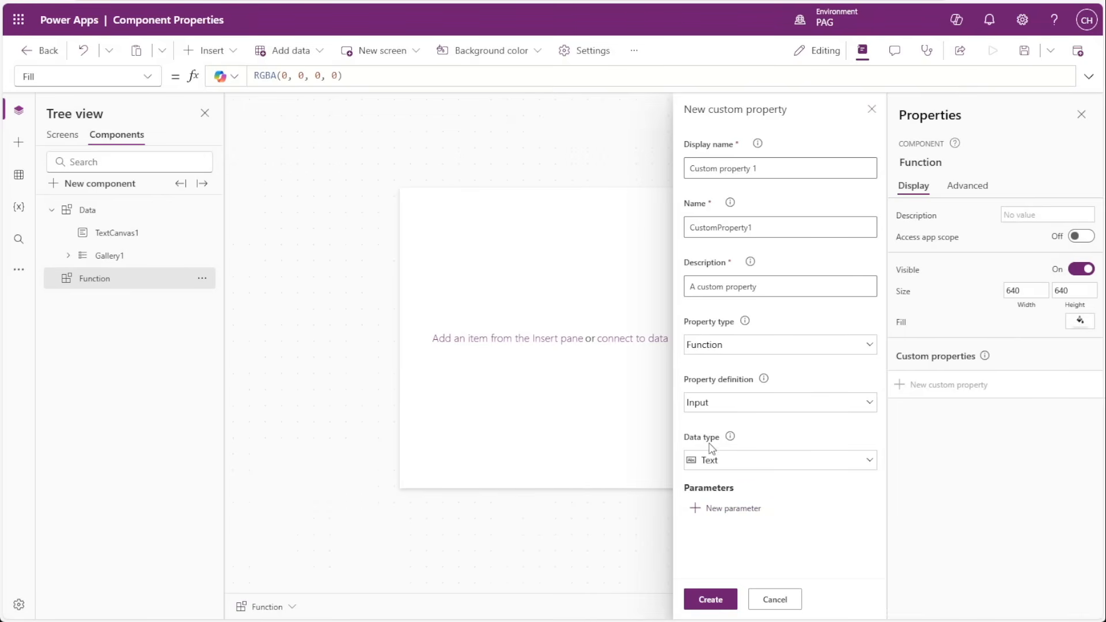
# Review the new parameter settings for the Function component's custom property and return without creating a parameter.
pyautogui.click(726, 509)
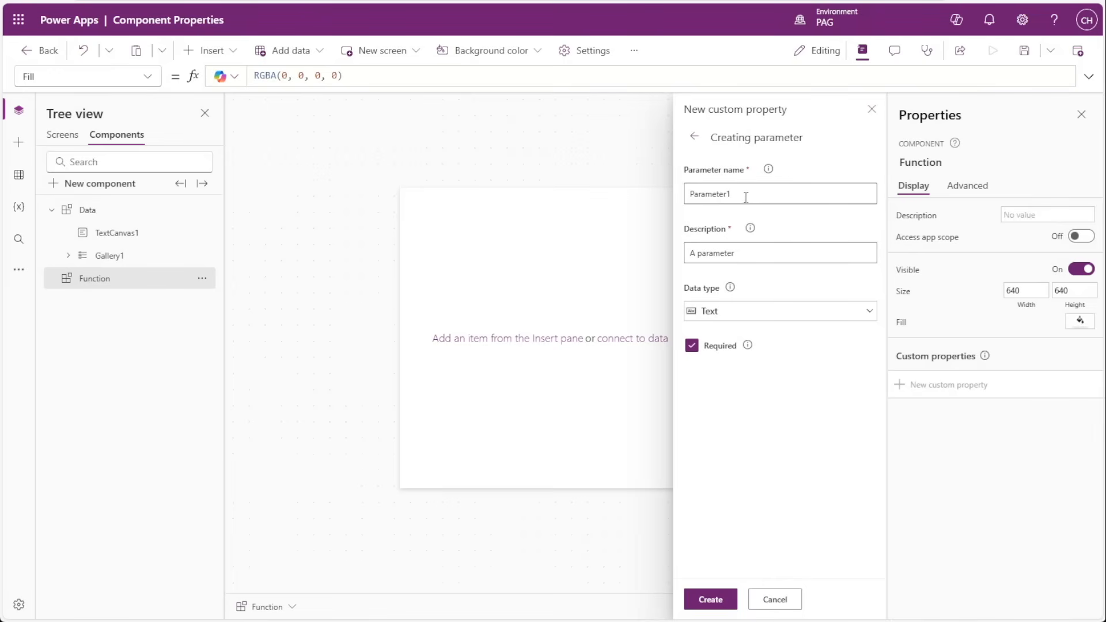
pyautogui.moveTo(748, 194); pyautogui.dragTo(691, 194)
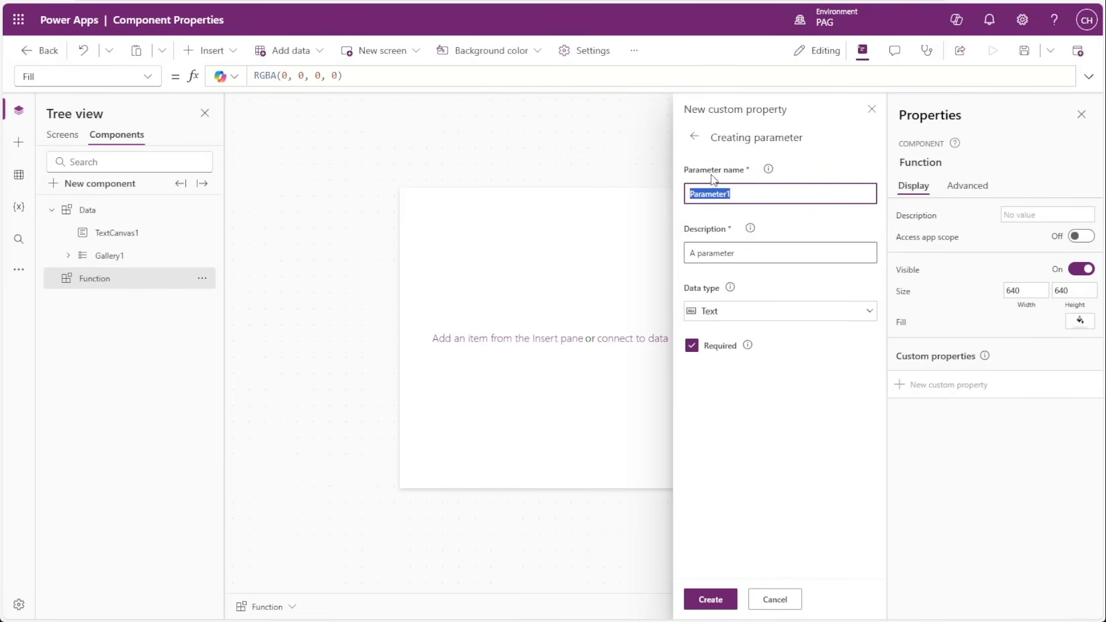
pyautogui.click(698, 141)
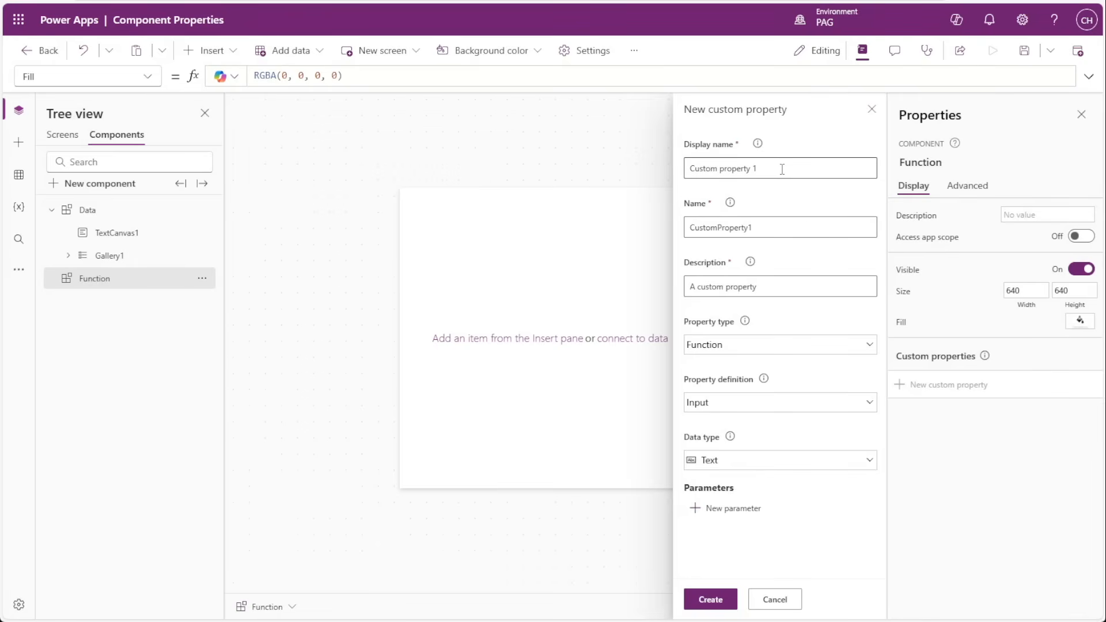
# Give the Function component's new custom property the display name Add Numbers and set its data type to Number.
pyautogui.click(782, 169)
pyautogui.hotkey('ctrl', 'a')
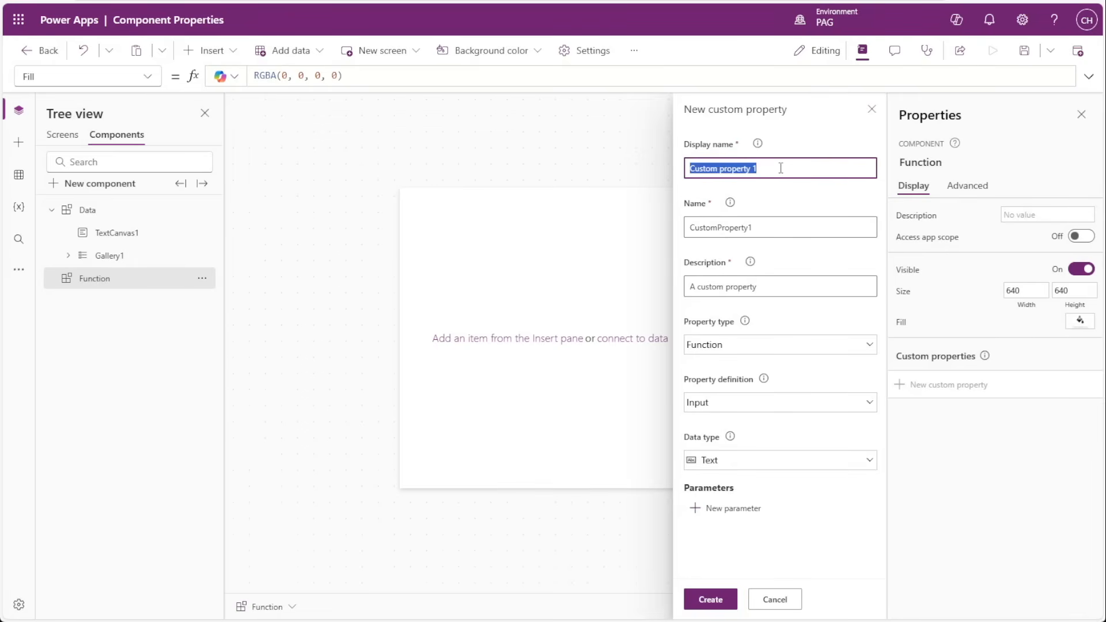
pyautogui.write('Add')
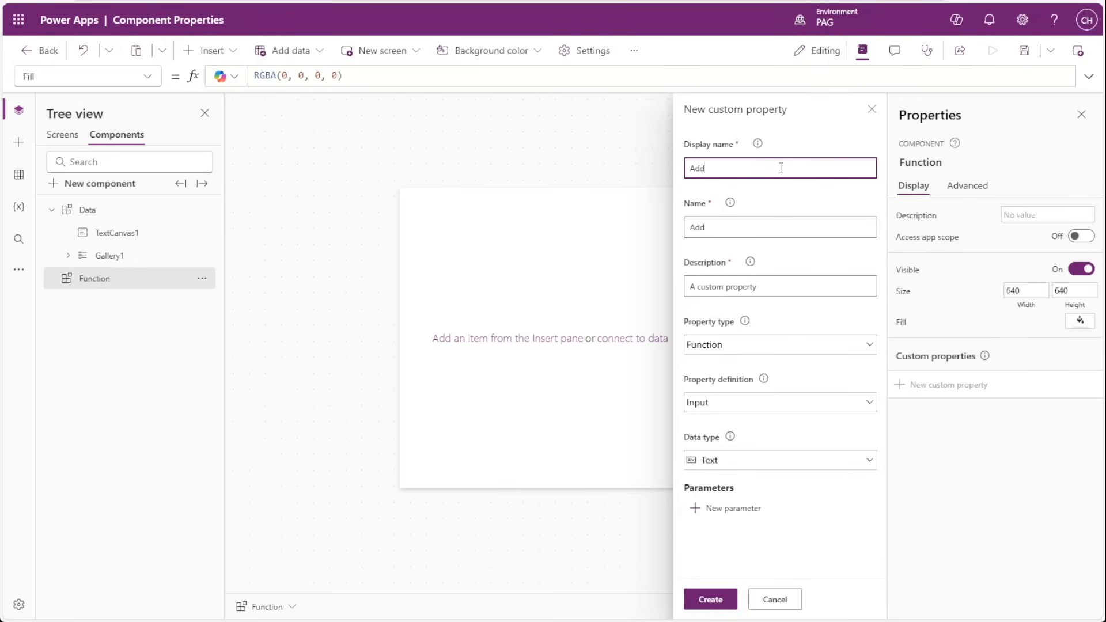
pyautogui.write(' Numbers')
pyautogui.click(730, 468)
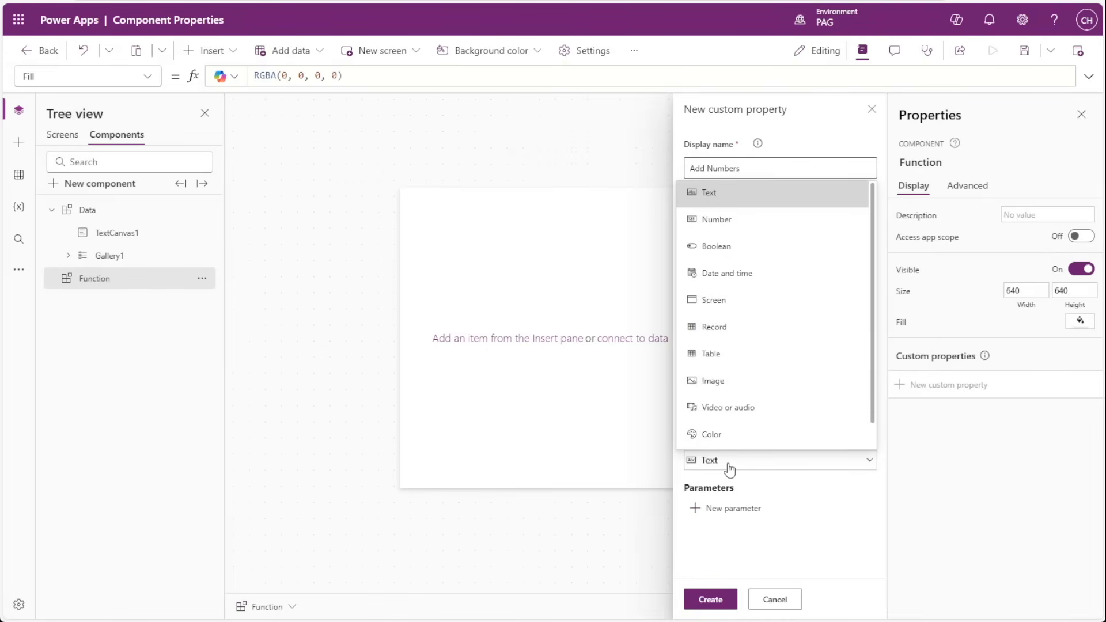
pyautogui.click(723, 219)
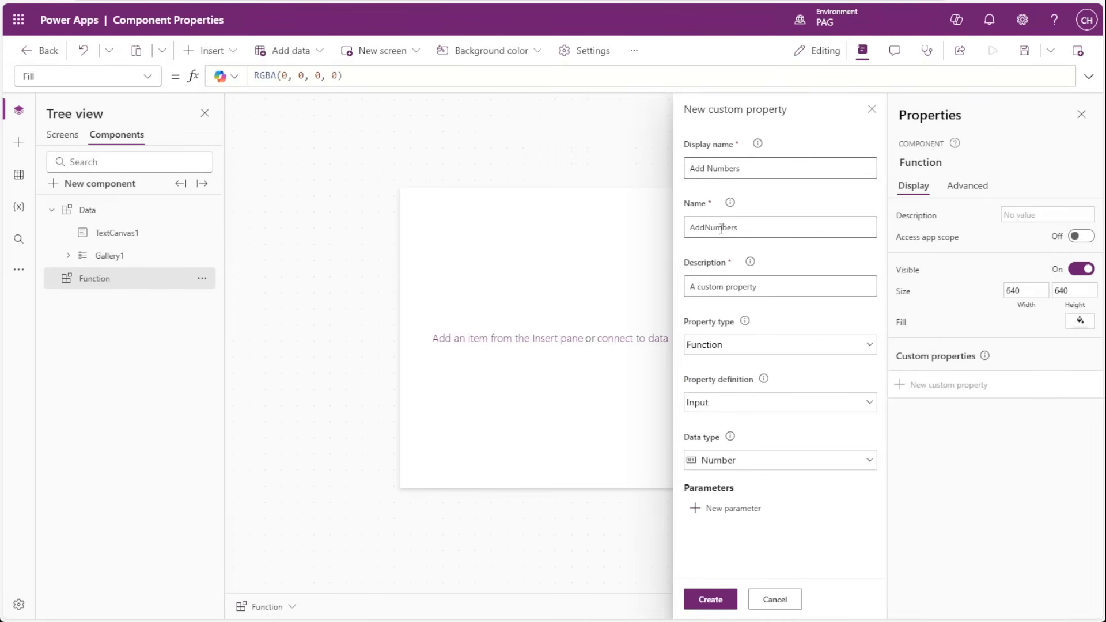
# Create a required parameter named Number1 with the Number data type for the Add Numbers property.
pyautogui.click(731, 509)
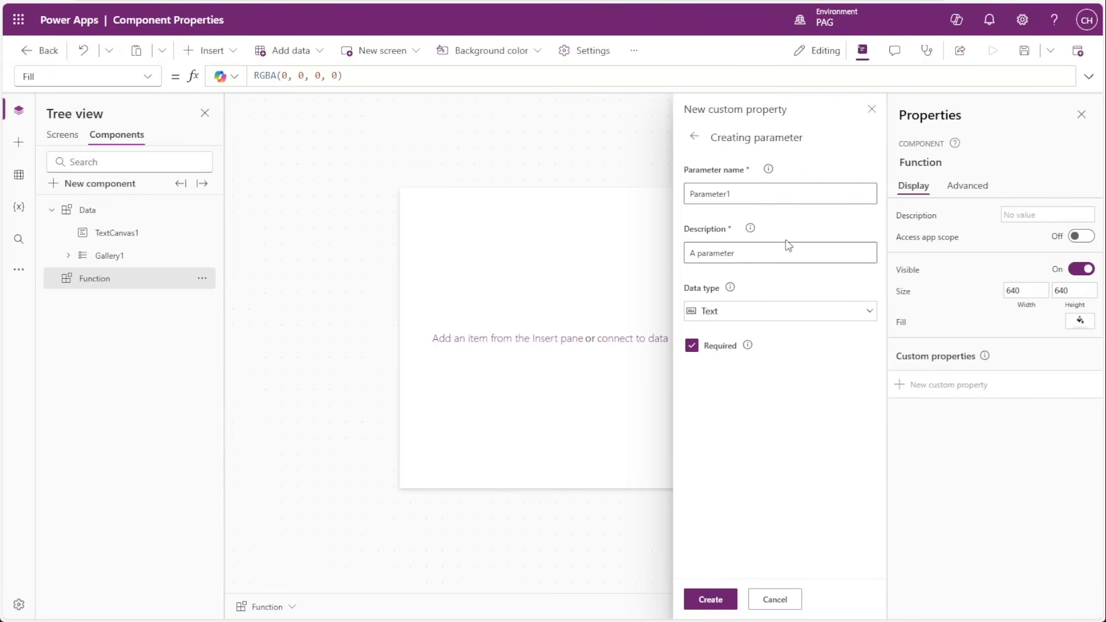
pyautogui.doubleClick(750, 193)
pyautogui.write('Number1')
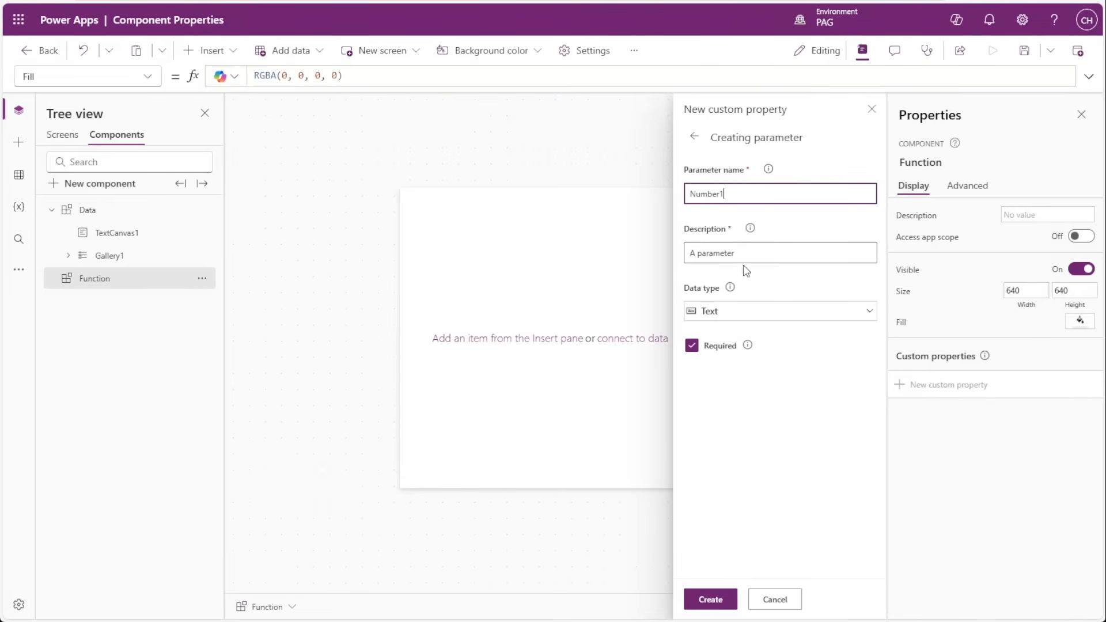
pyautogui.click(738, 311)
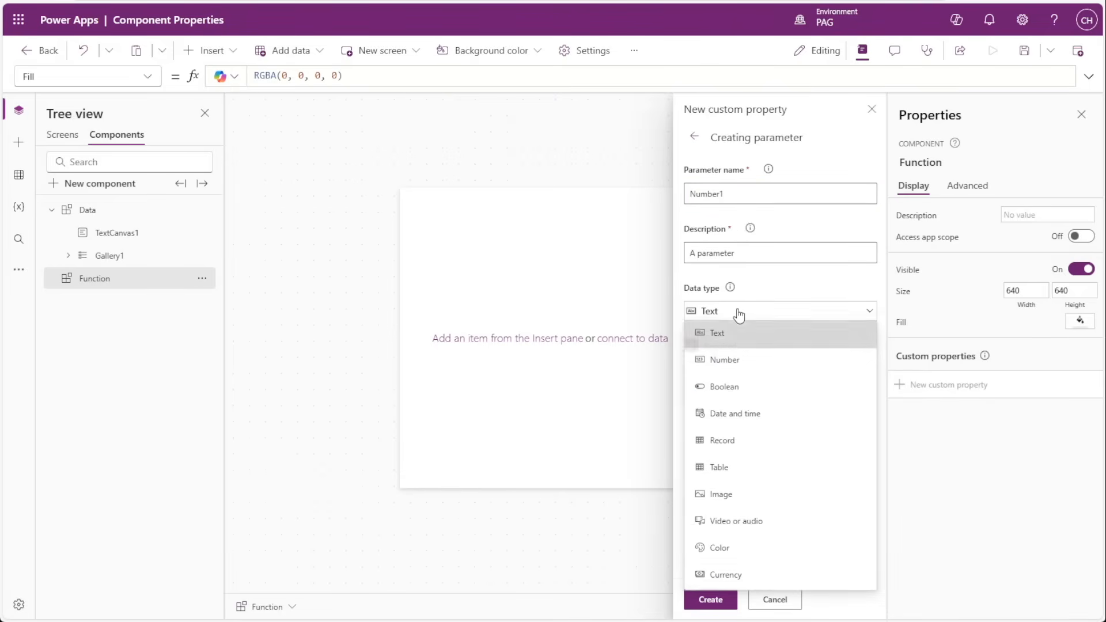
pyautogui.click(725, 361)
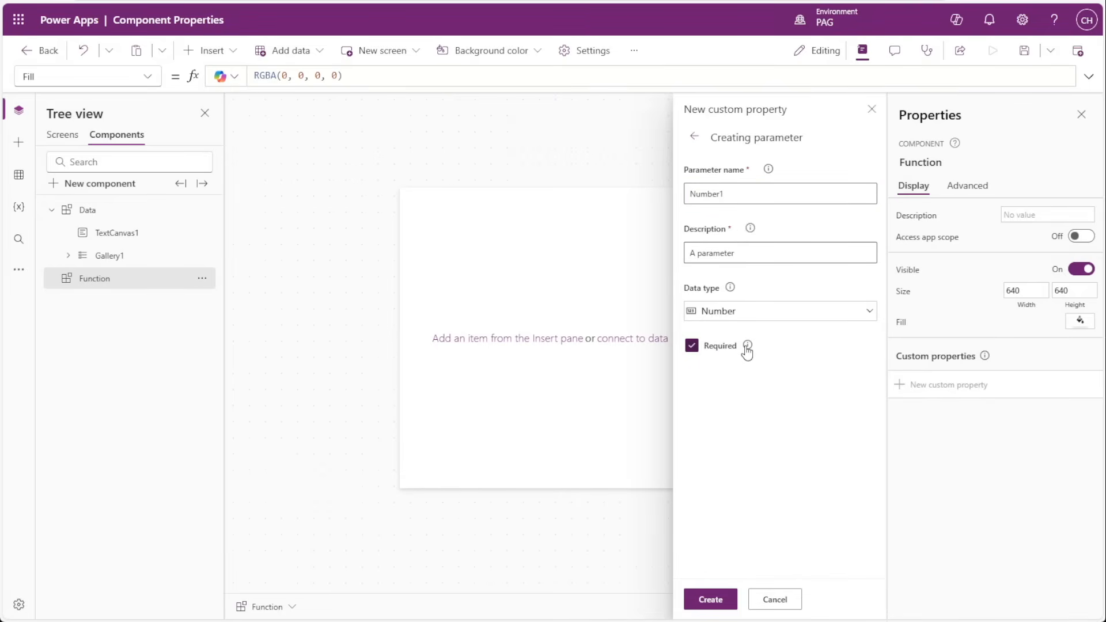
pyautogui.moveTo(747, 349)
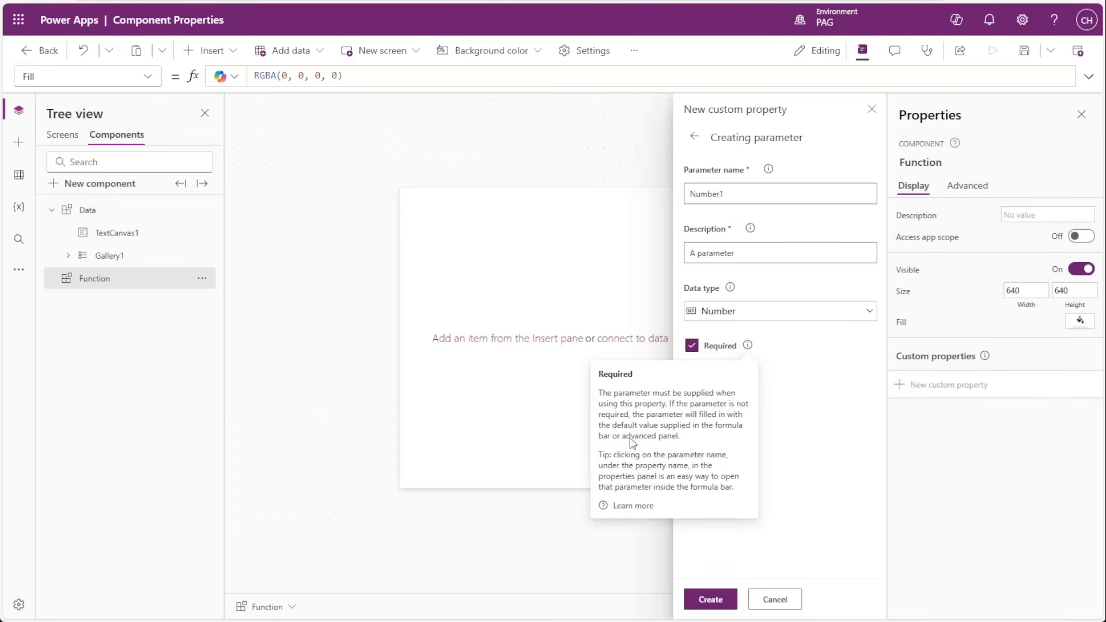
pyautogui.click(806, 470)
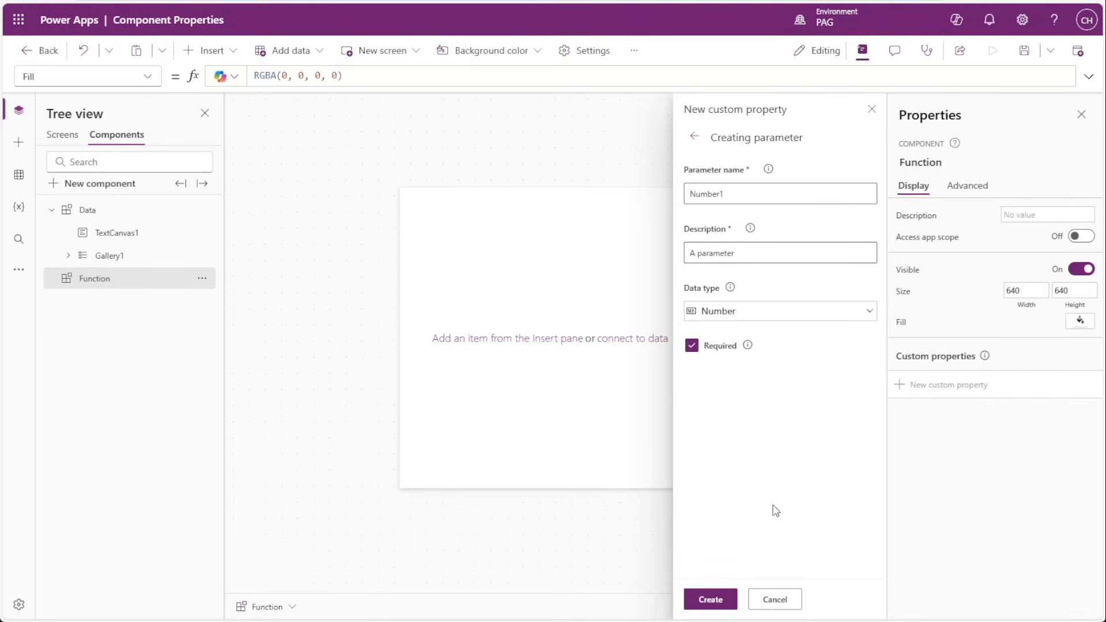
pyautogui.click(719, 599)
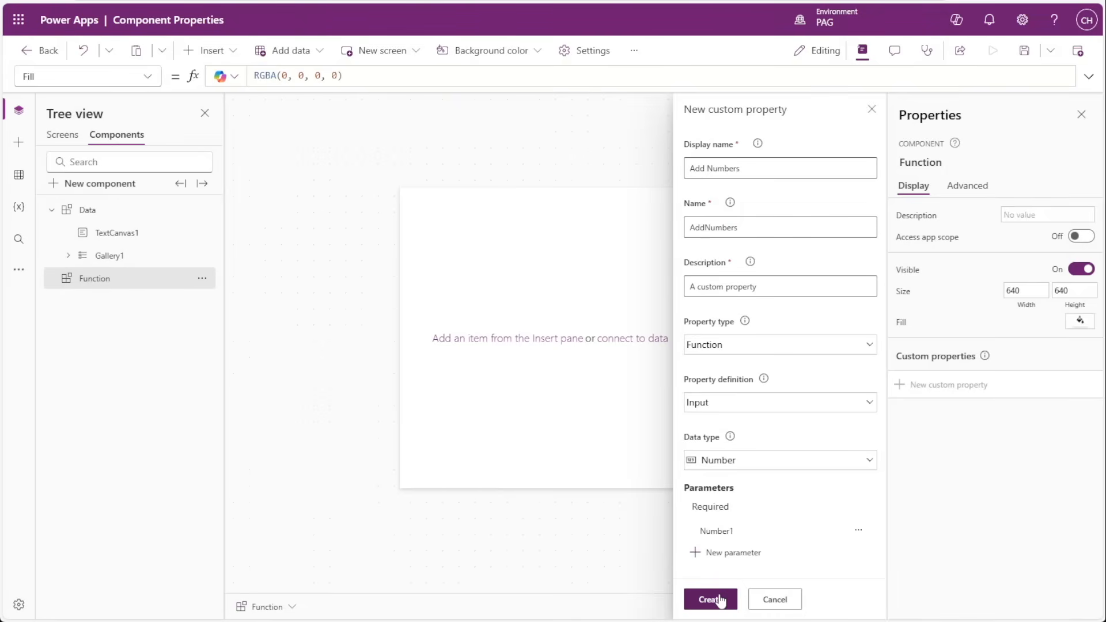
# Create a second required Number parameter named Number2 and finish creating the Add Numbers function property.
pyautogui.click(735, 557)
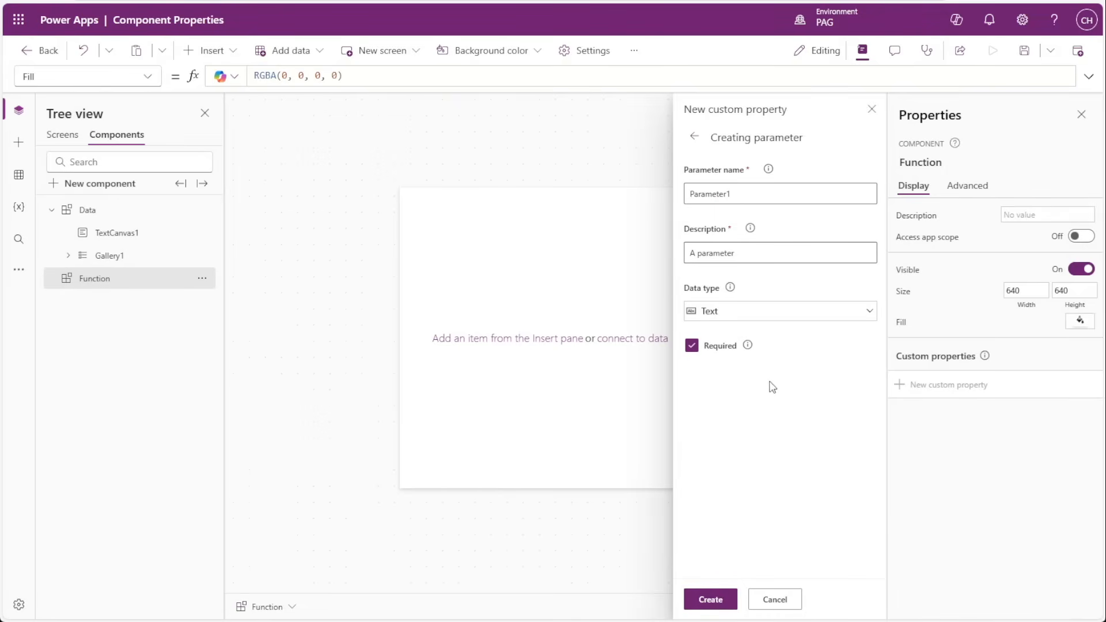
pyautogui.doubleClick(744, 191)
pyautogui.write('N')
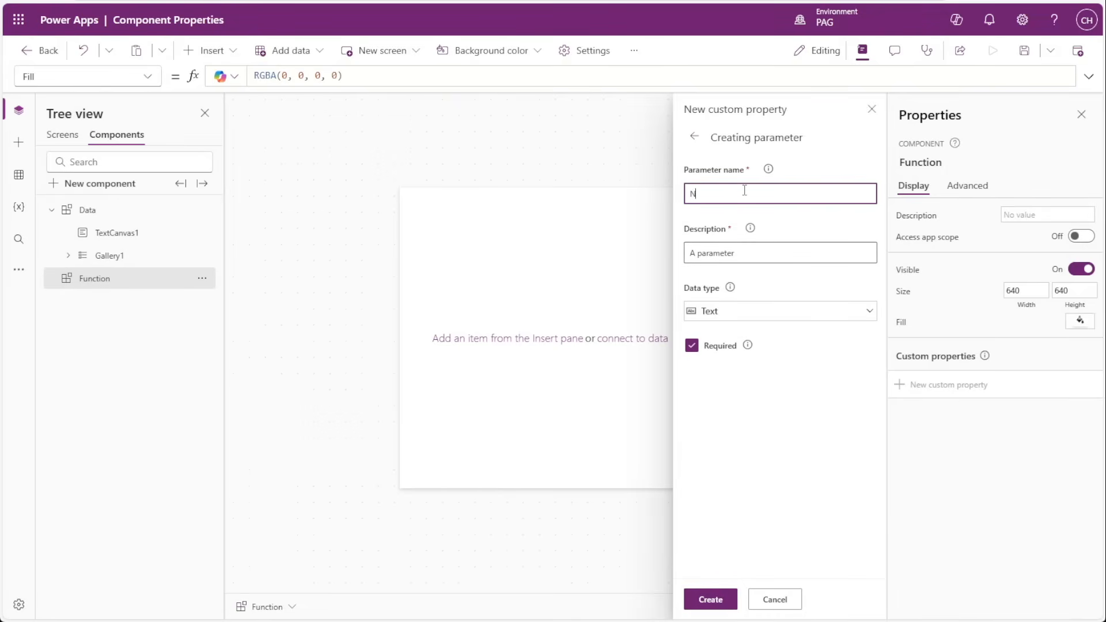
pyautogui.write('umber2')
pyautogui.click(743, 311)
pyautogui.click(727, 352)
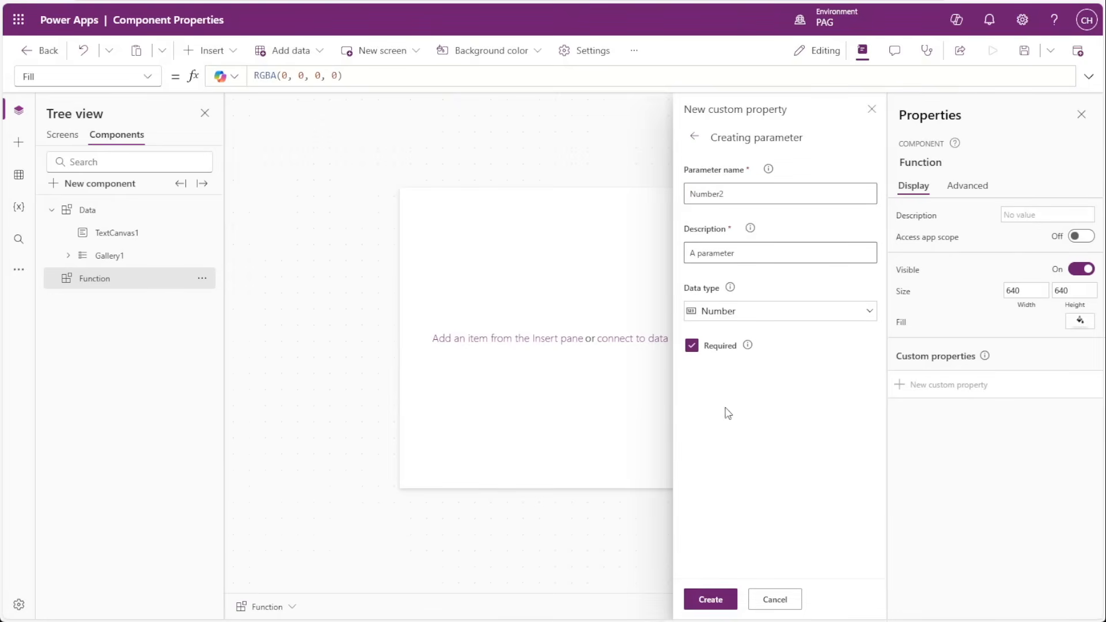
pyautogui.click(708, 600)
pyautogui.click(706, 600)
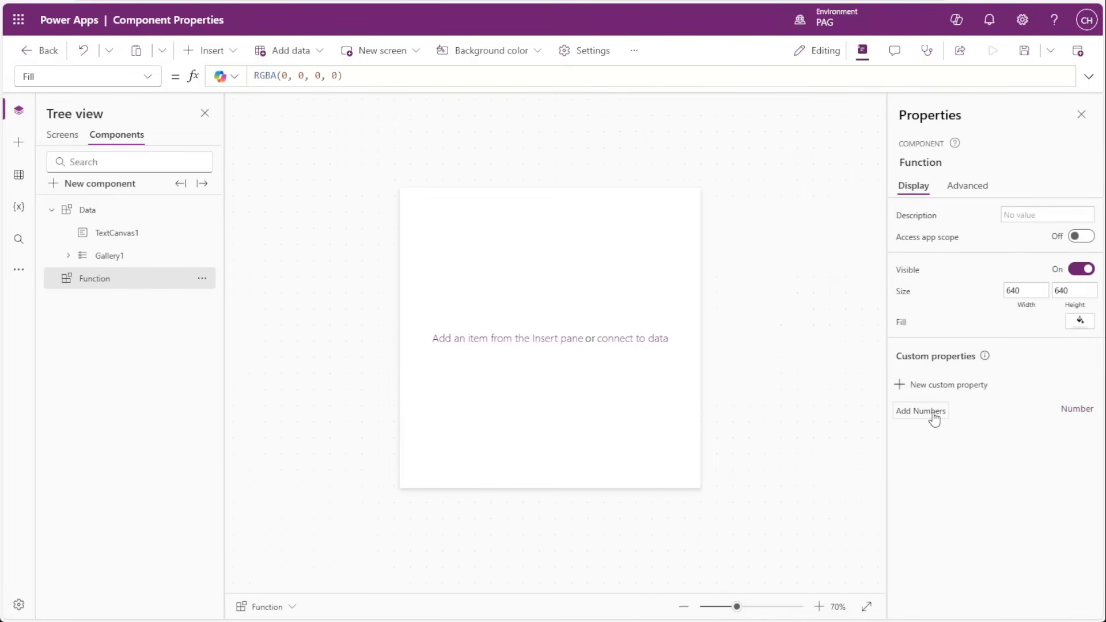
# Set the formula of the Add Numbers custom property to Number1 + Number2.
pyautogui.click(934, 419)
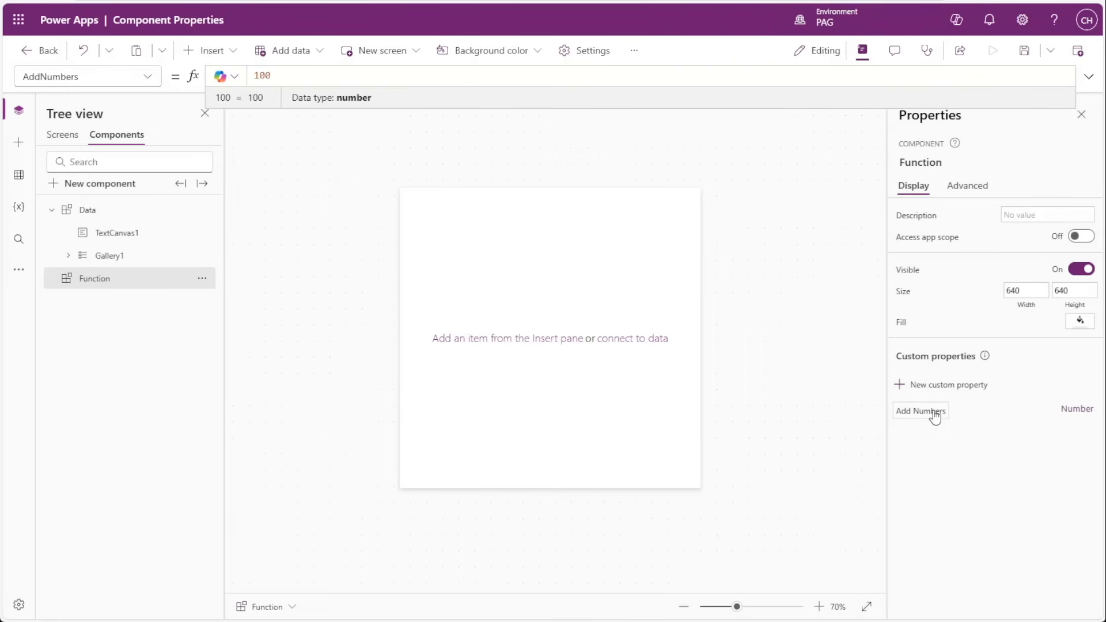
pyautogui.doubleClick(272, 76)
pyautogui.press('BackSpace')
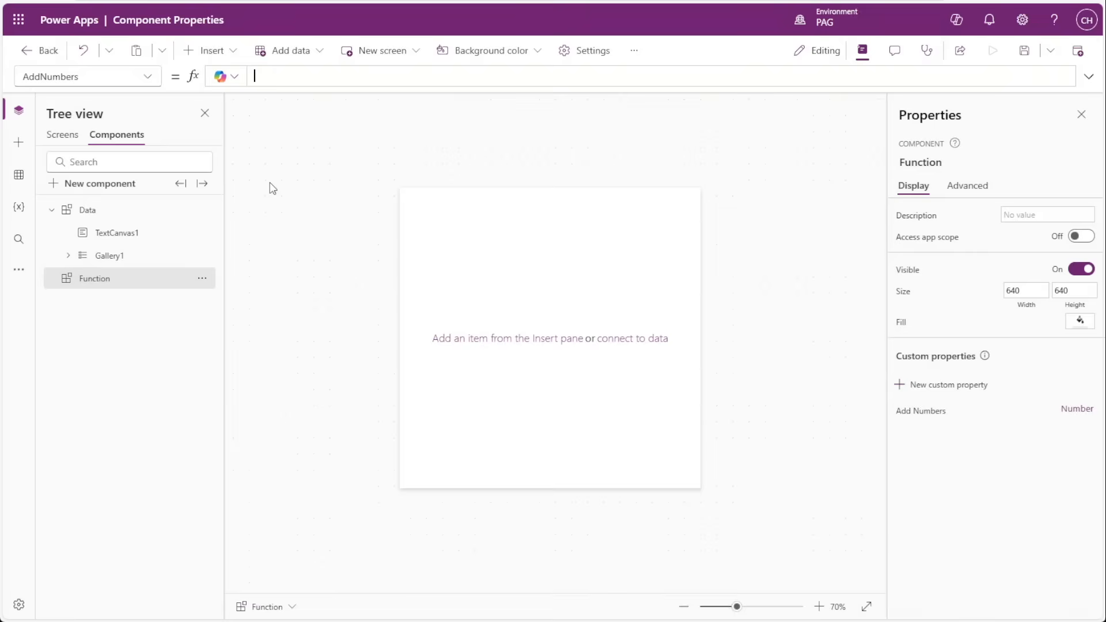
pyautogui.write('Number')
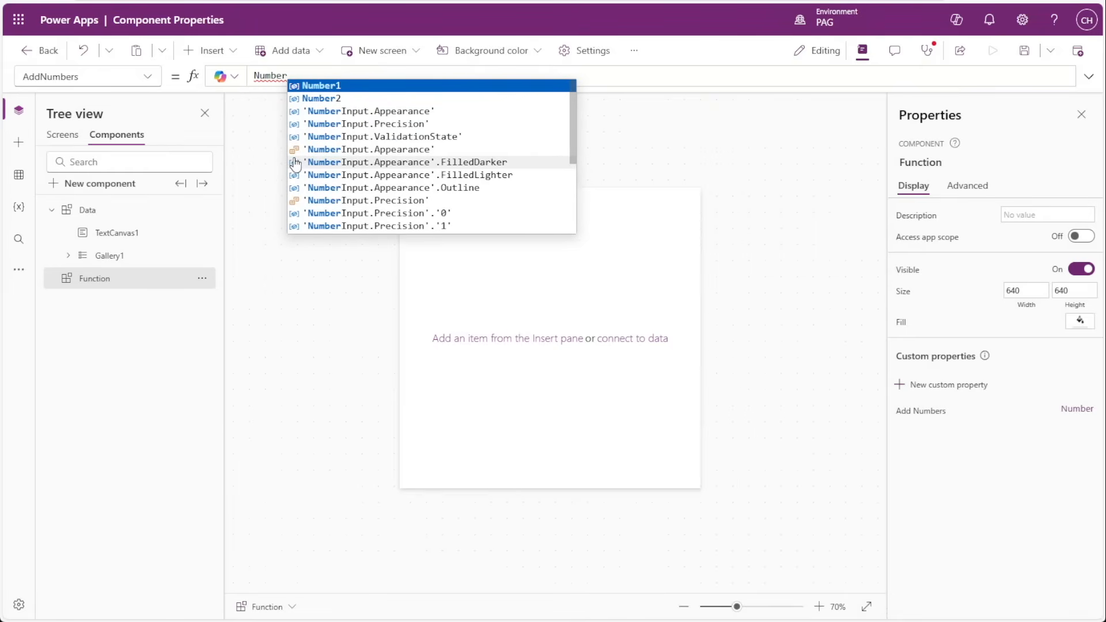
pyautogui.write('1')
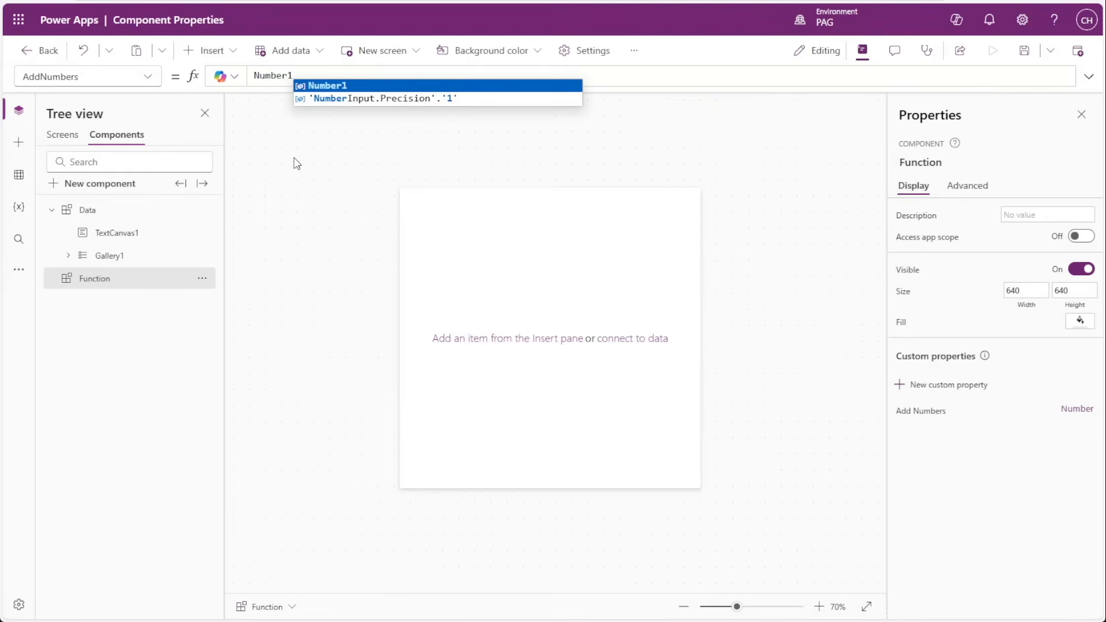
pyautogui.write(' + Num')
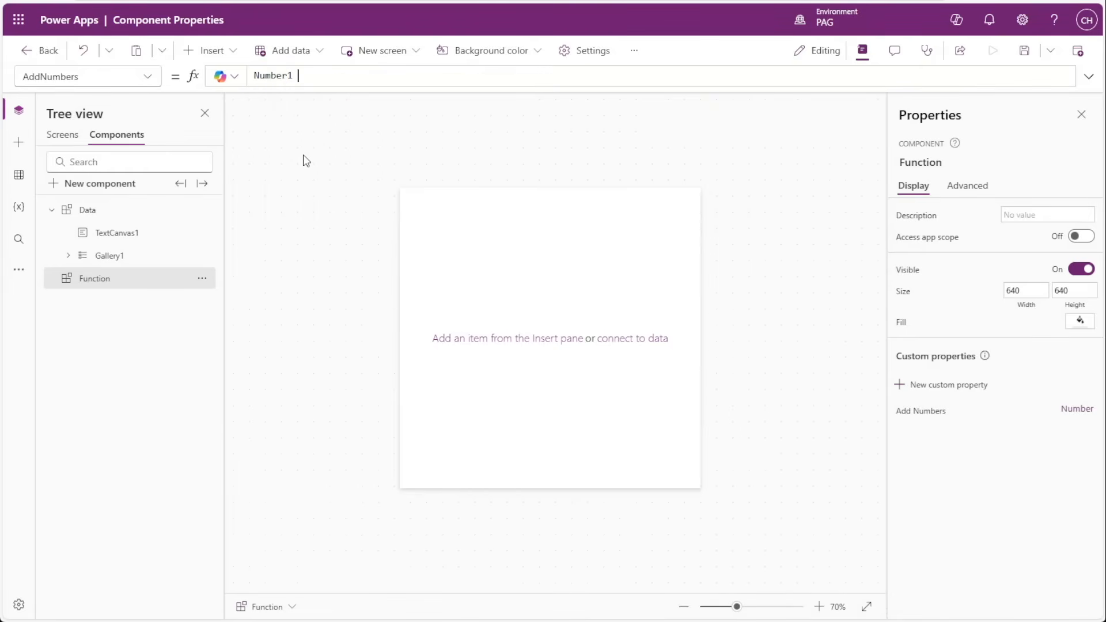
pyautogui.write('ber2')
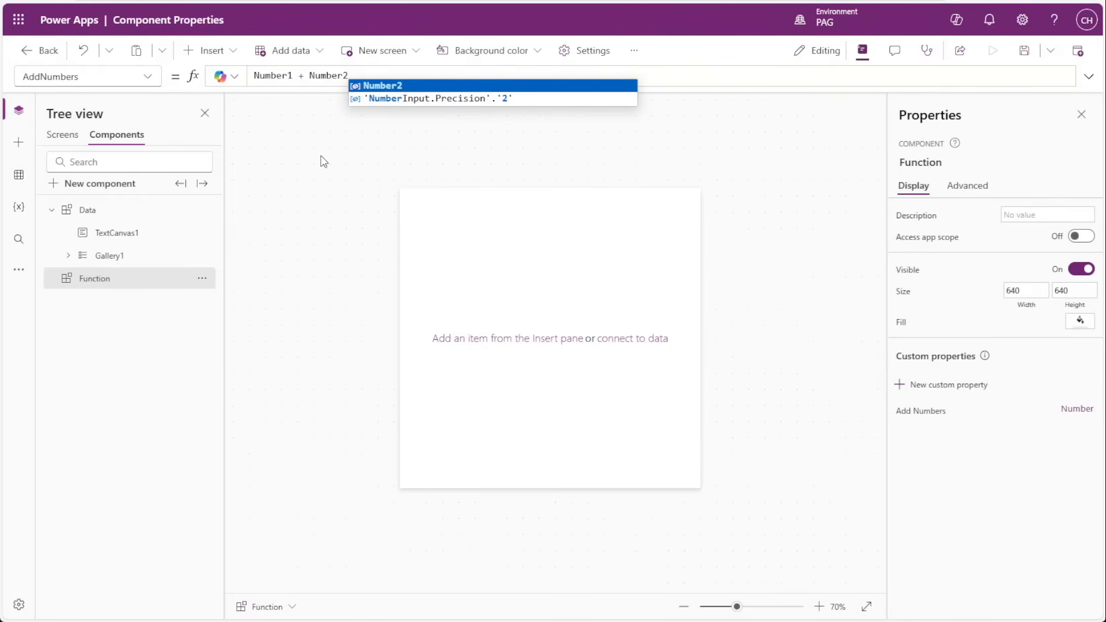
pyautogui.click(320, 156)
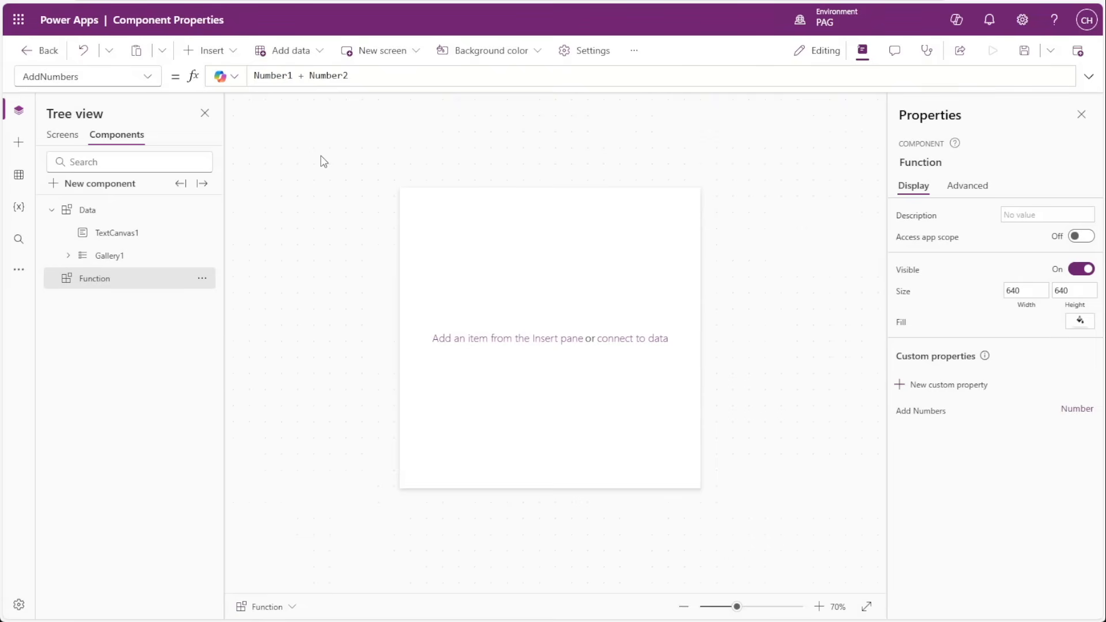
# Insert a text control near the middle of the Function component, at X 256, Y 280.
pyautogui.click(19, 142)
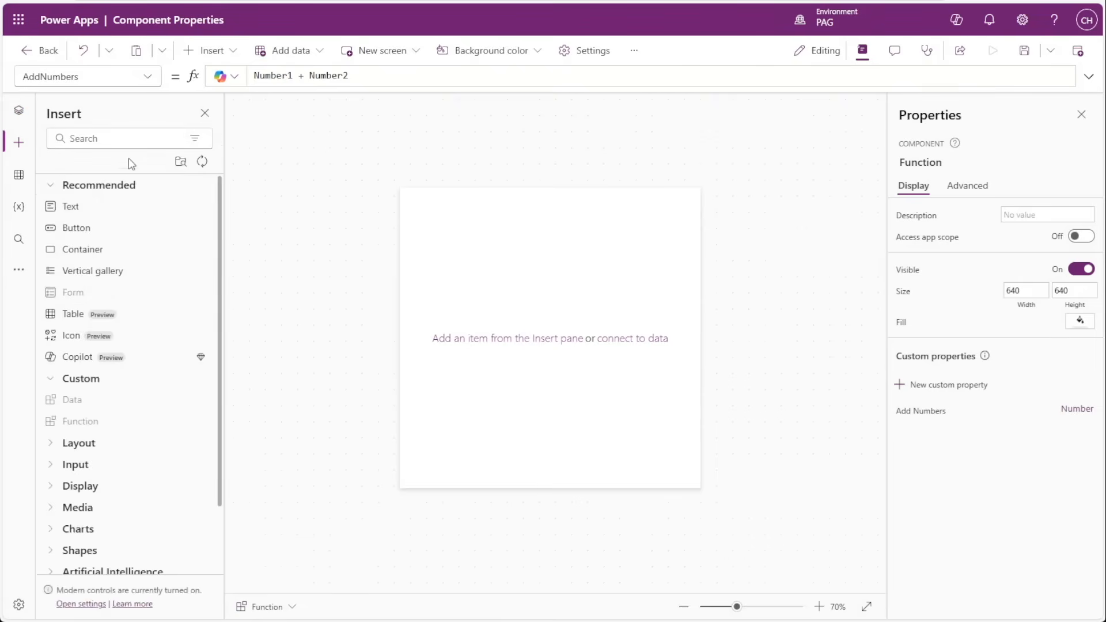
pyautogui.click(72, 207)
pyautogui.moveTo(425, 215); pyautogui.dragTo(527, 324)
pyautogui.scroll(6, 544, 338)
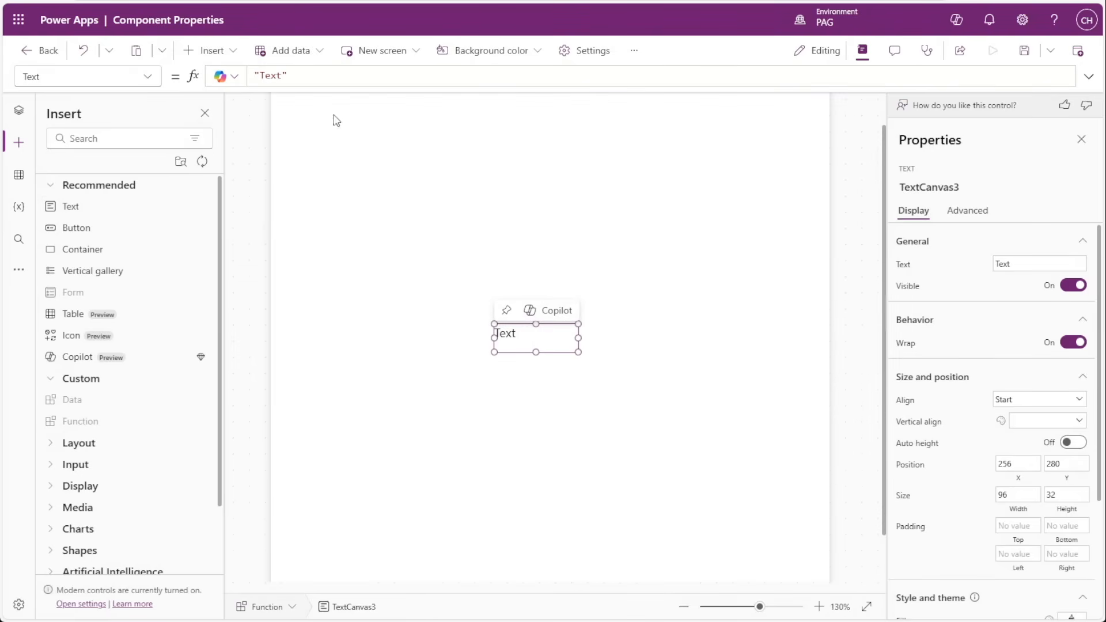
# Set the new text control's Text formula to Function.AddNumbers(4, 4).
pyautogui.click(310, 72)
pyautogui.hotkey('ctrl', 'a')
pyautogui.write('Function.Add')
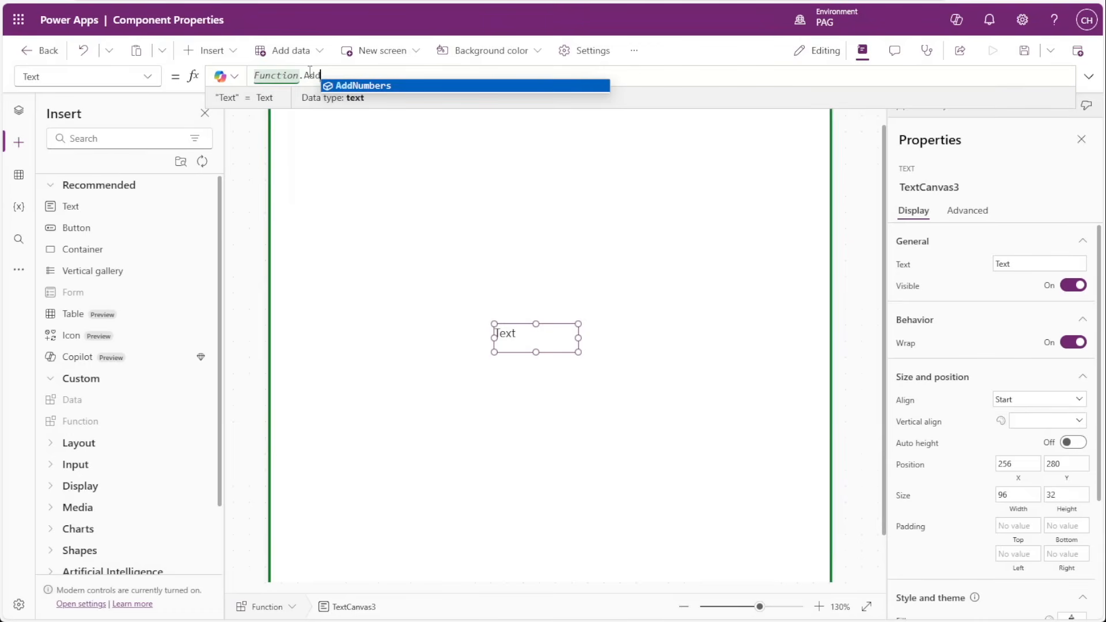
pyautogui.press('Tab')
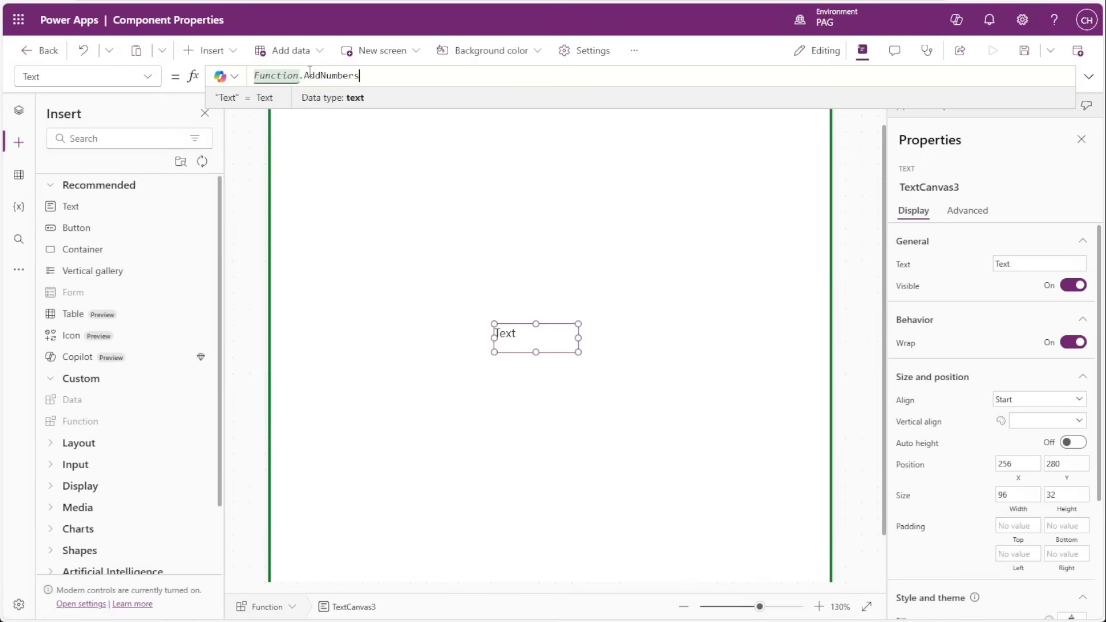
pyautogui.write('(')
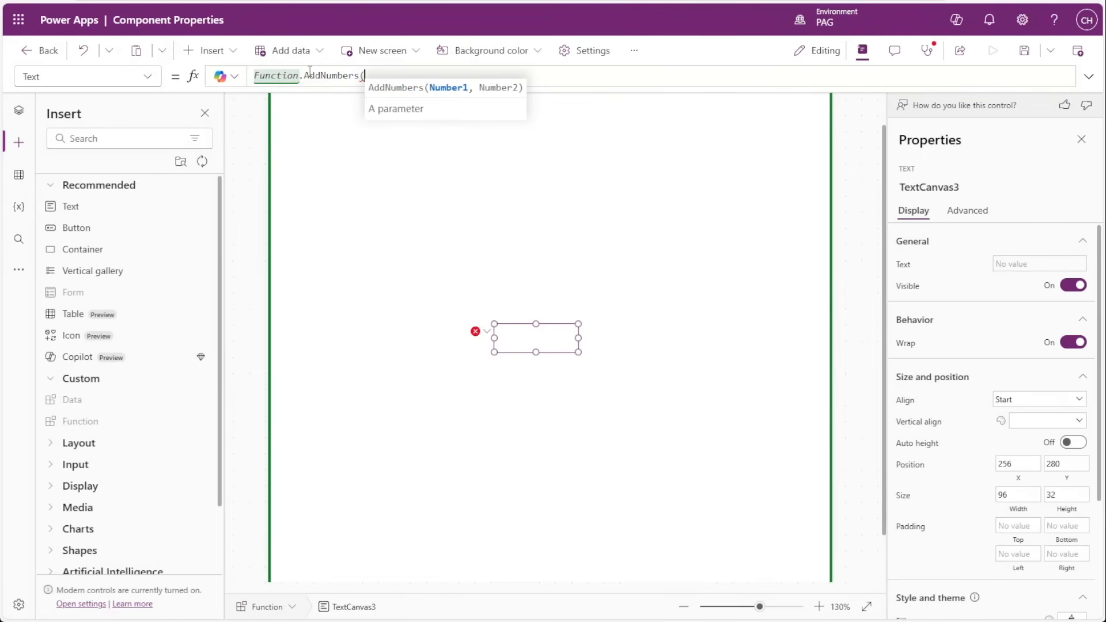
pyautogui.write('4,')
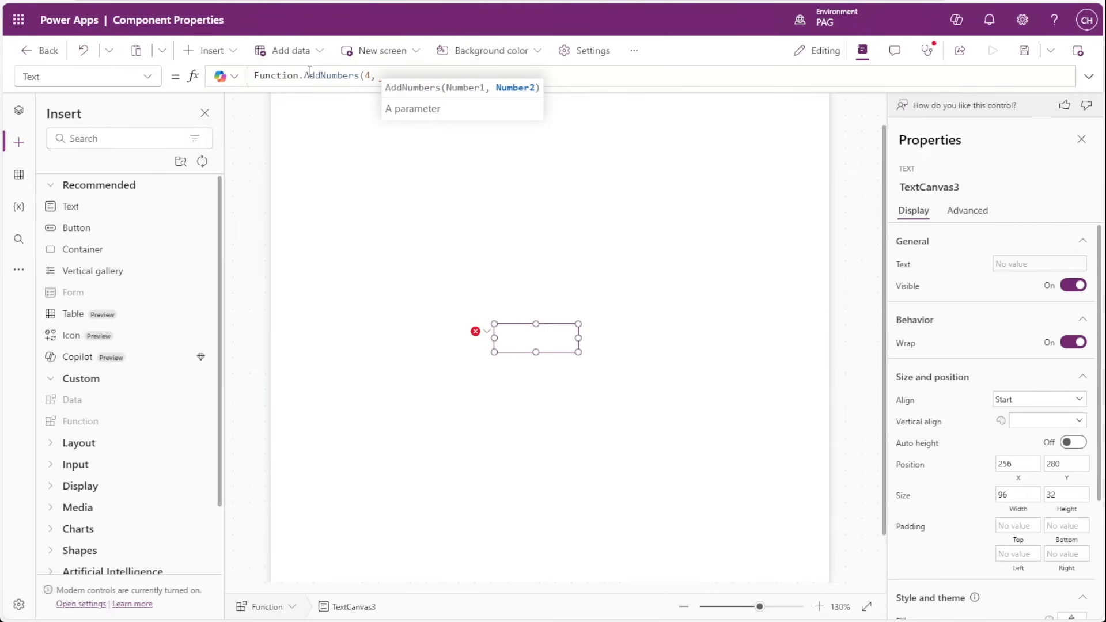
pyautogui.write(' 4)')
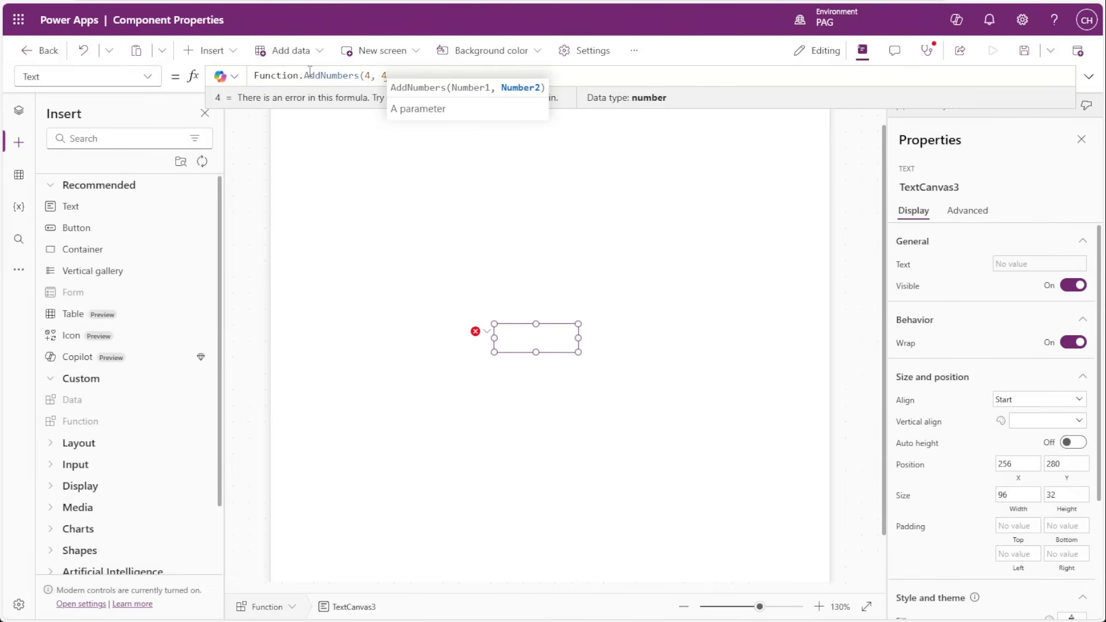
pyautogui.click(589, 248)
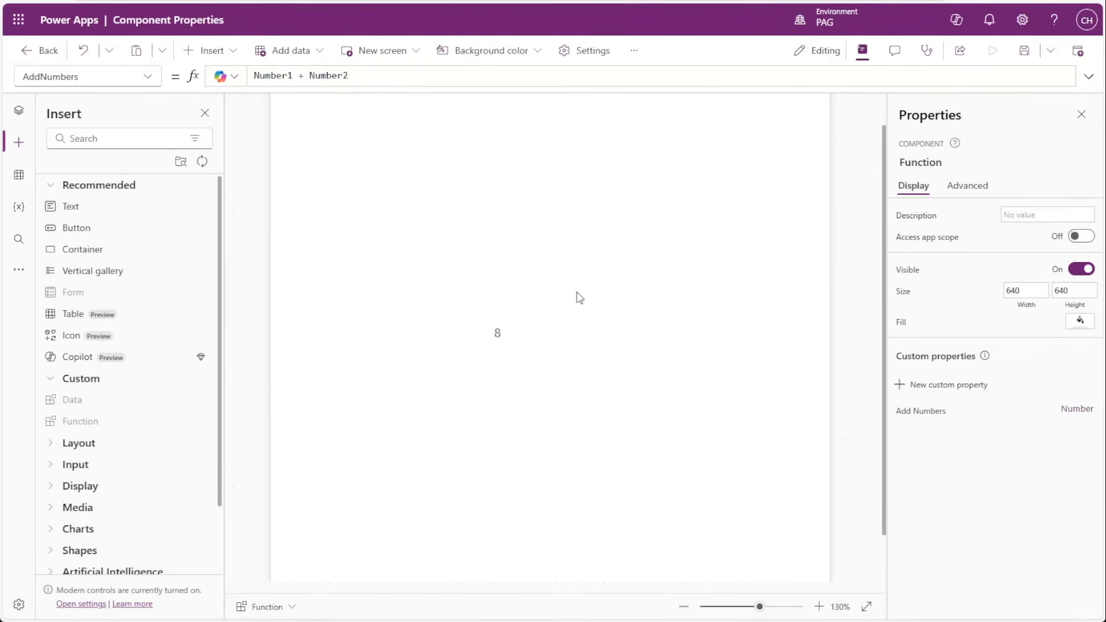
# Set the text control's alignment to Center and its vertical alignment to Middle, and check its AddNumbers formula.
pyautogui.click(509, 339)
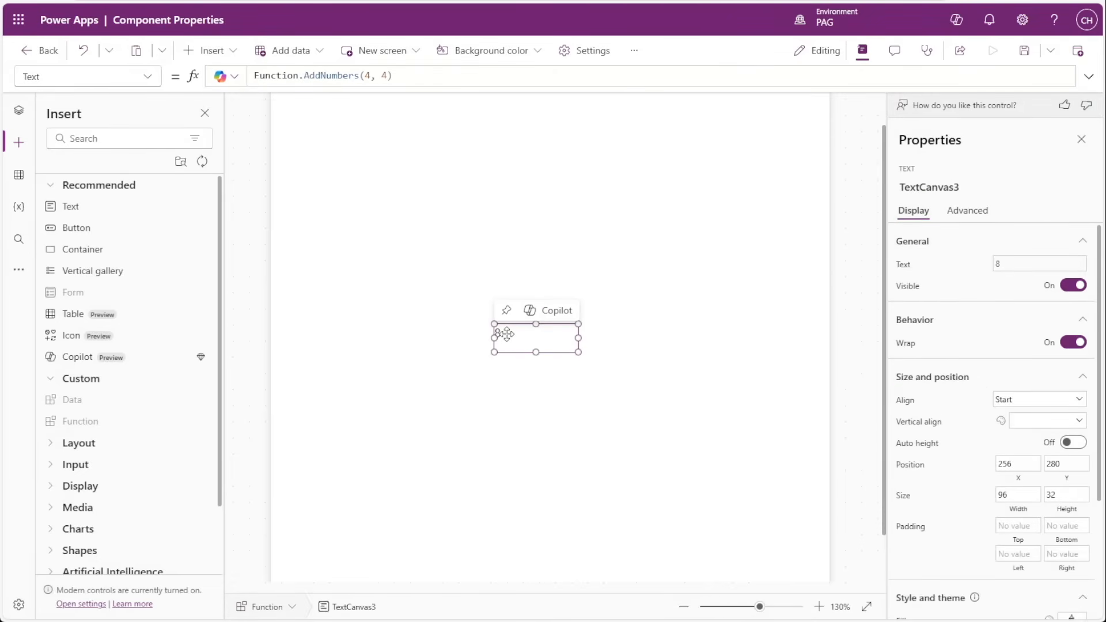
pyautogui.click(1037, 401)
pyautogui.click(1016, 455)
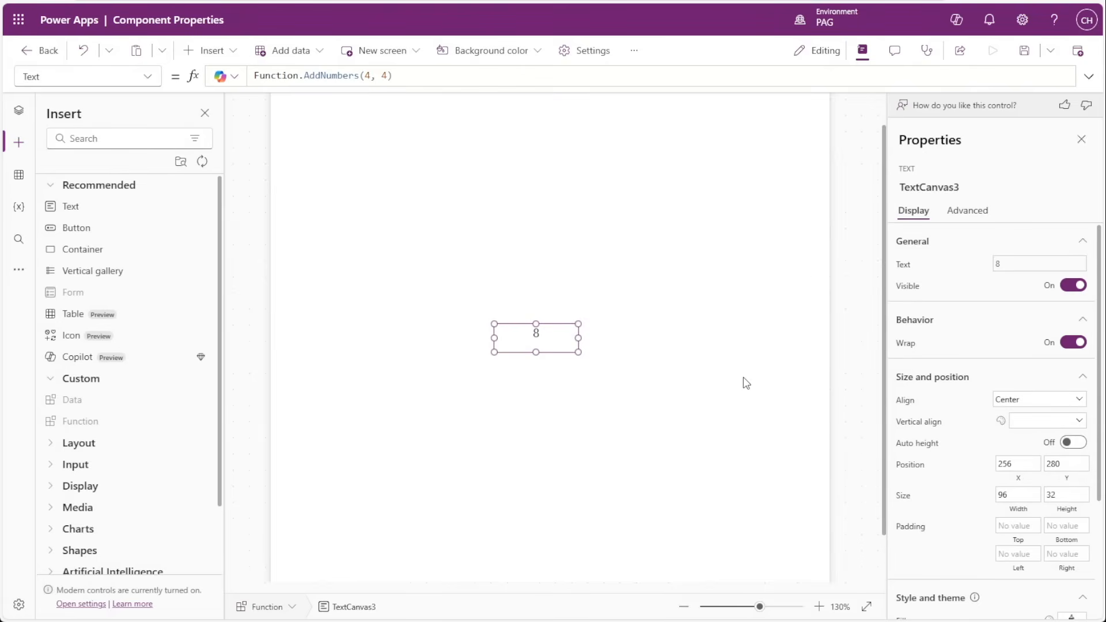
pyautogui.click(1054, 423)
pyautogui.click(1035, 456)
pyautogui.click(539, 345)
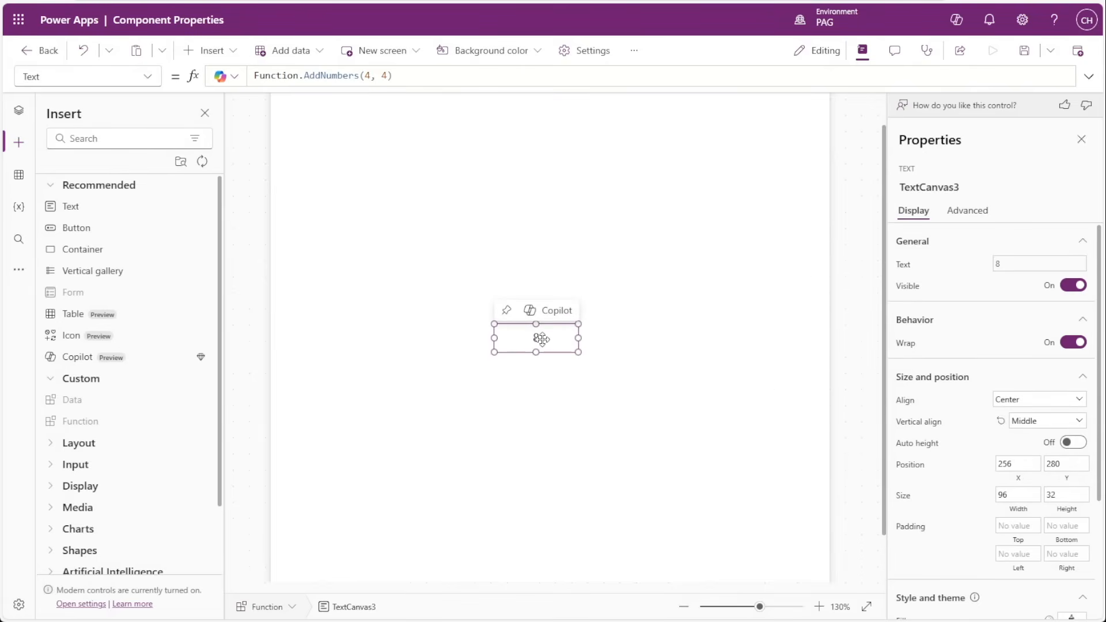
pyautogui.click(395, 75)
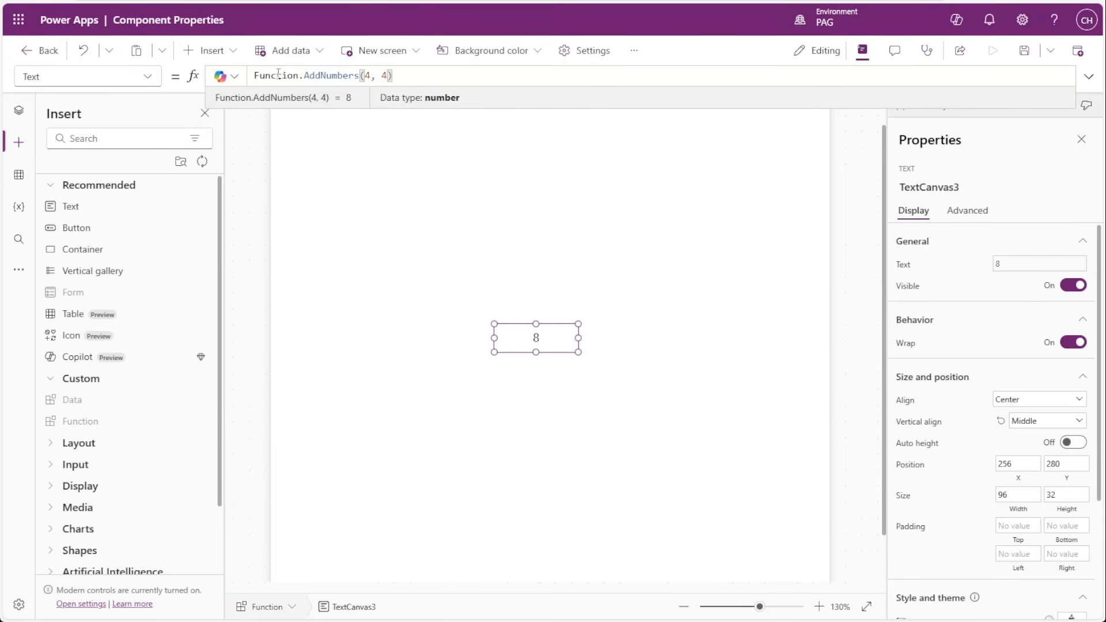
pyautogui.moveTo(574, 354)
pyautogui.click(610, 360)
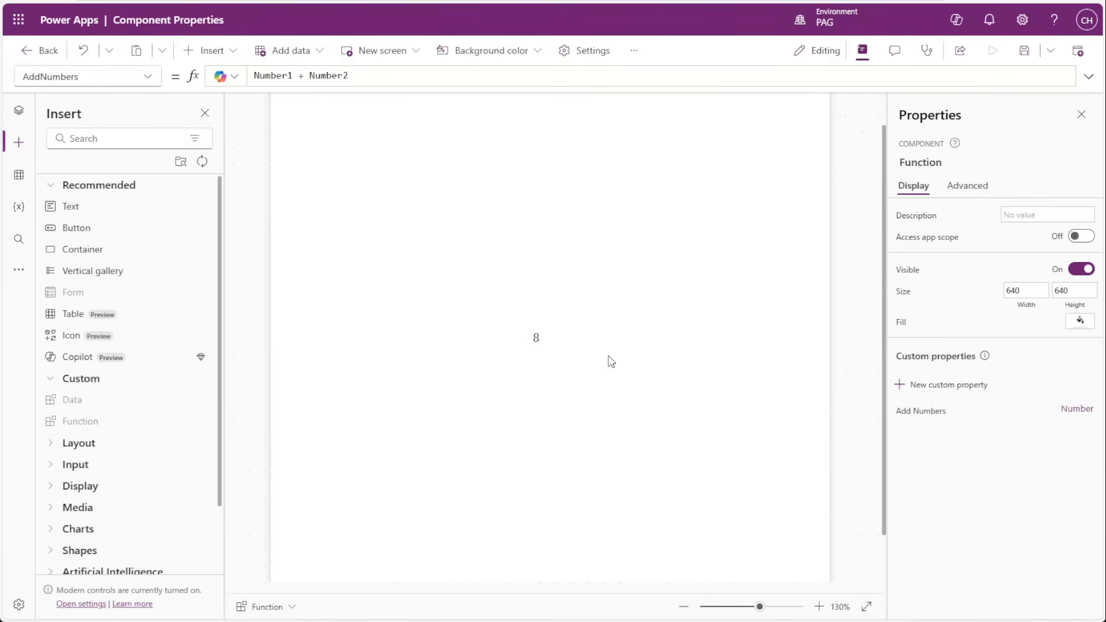
# Duplicate the AddNumbers text control directly below the original and set the copy's Text formula to Function.AddNumbers(9, 4).
pyautogui.click(552, 337)
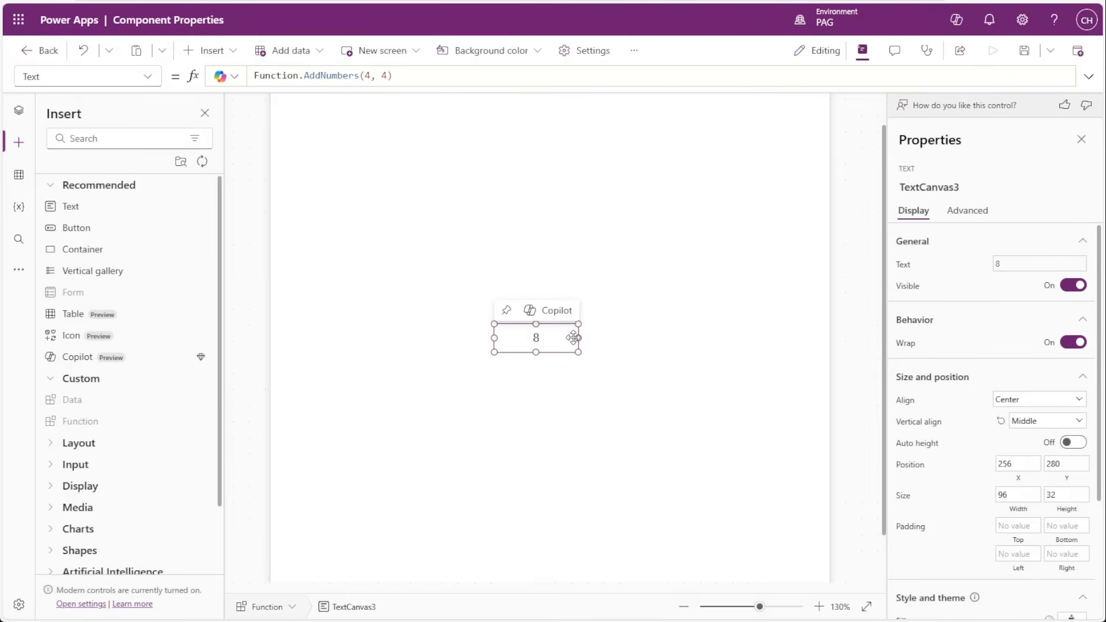
pyautogui.moveTo(560, 345); pyautogui.dragTo(542, 355)
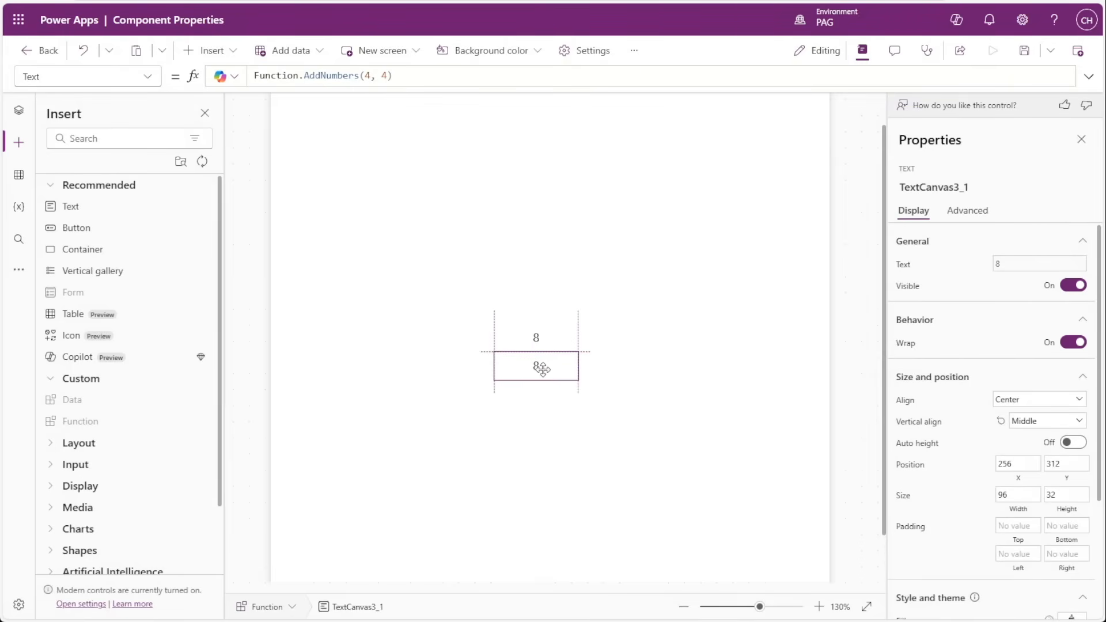
pyautogui.click(372, 75)
pyautogui.press('BackSpace')
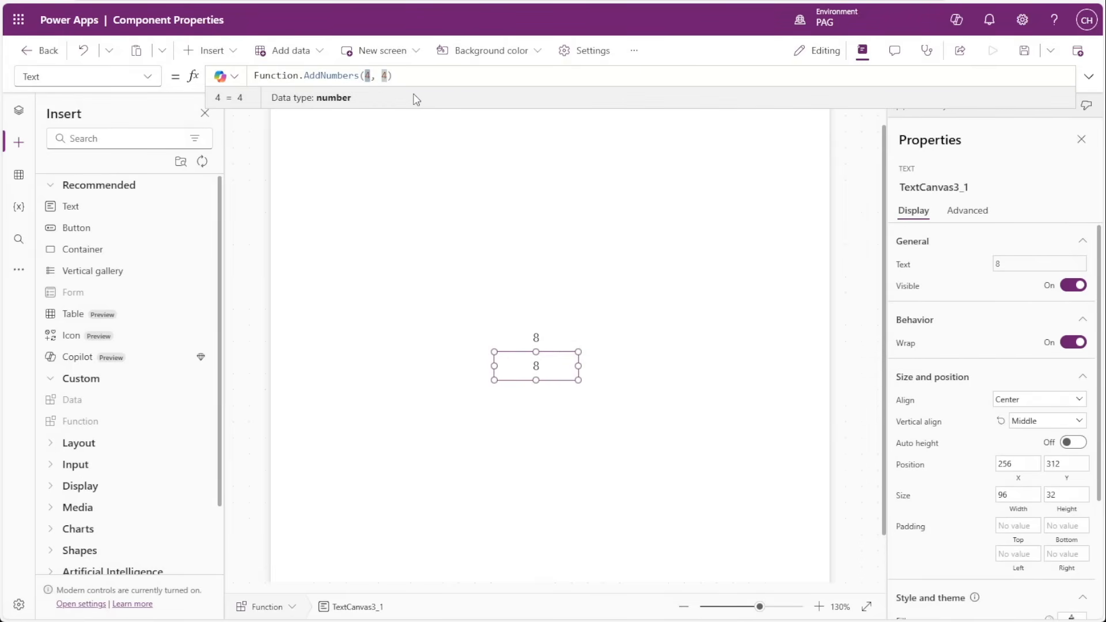
pyautogui.write('9')
pyautogui.click(444, 162)
pyautogui.click(544, 367)
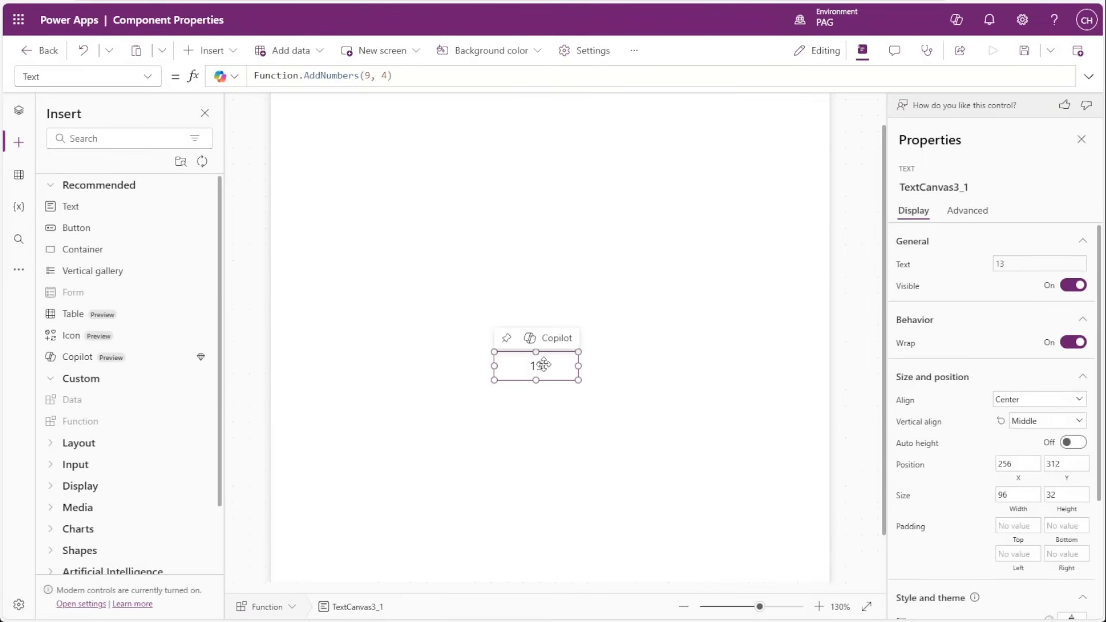
pyautogui.click(547, 420)
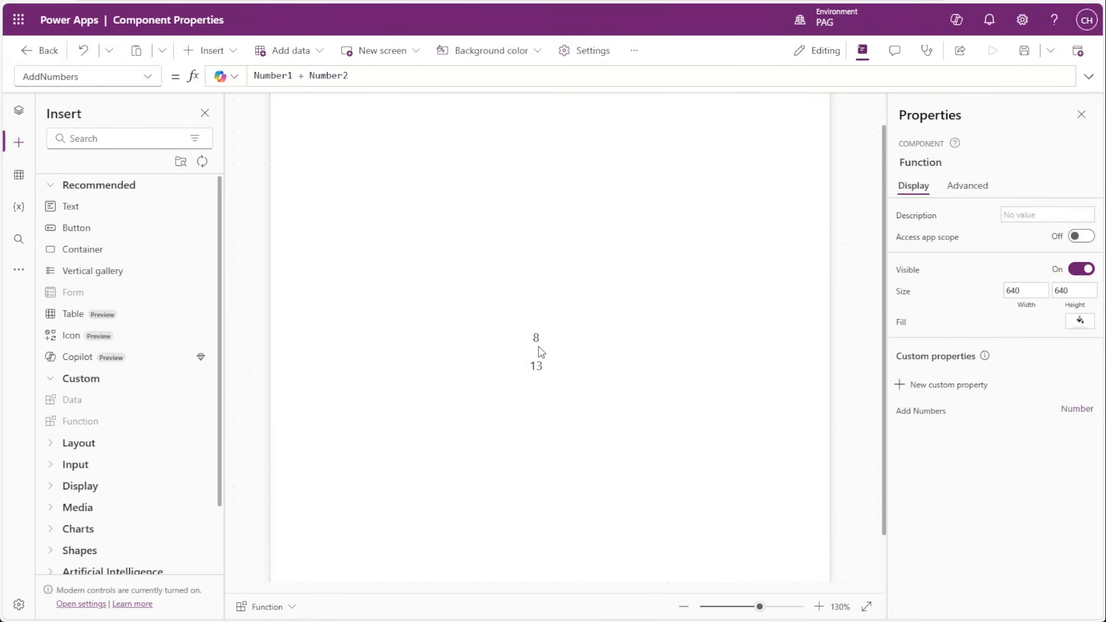
pyautogui.click(544, 373)
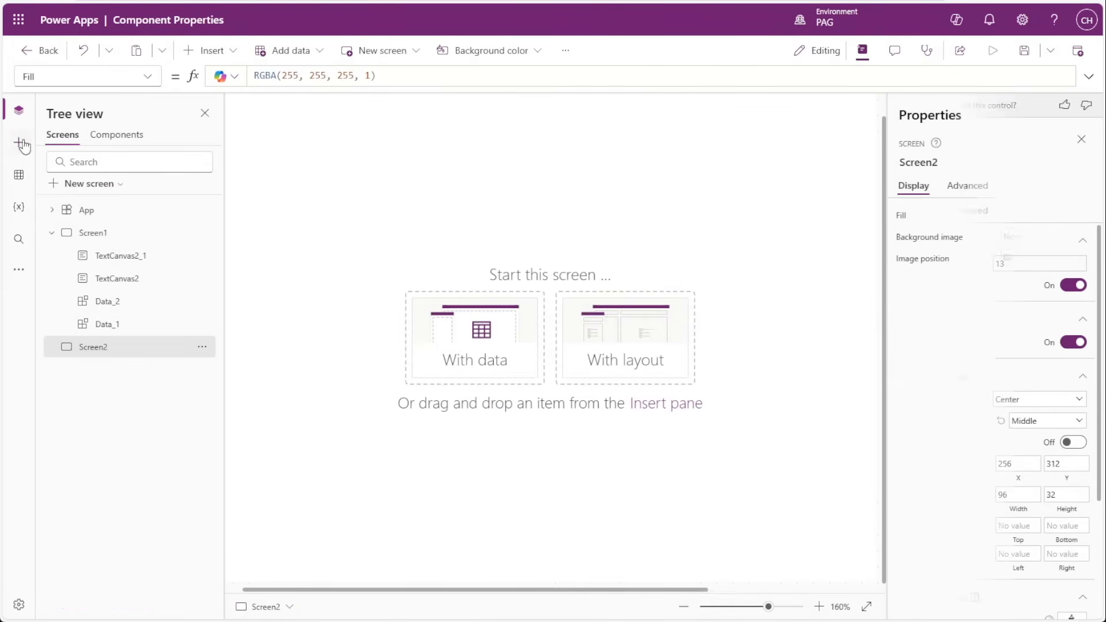
# Insert the Function component on Screen2 and open its Add Numbers property formula.
pyautogui.click(19, 142)
pyautogui.click(83, 425)
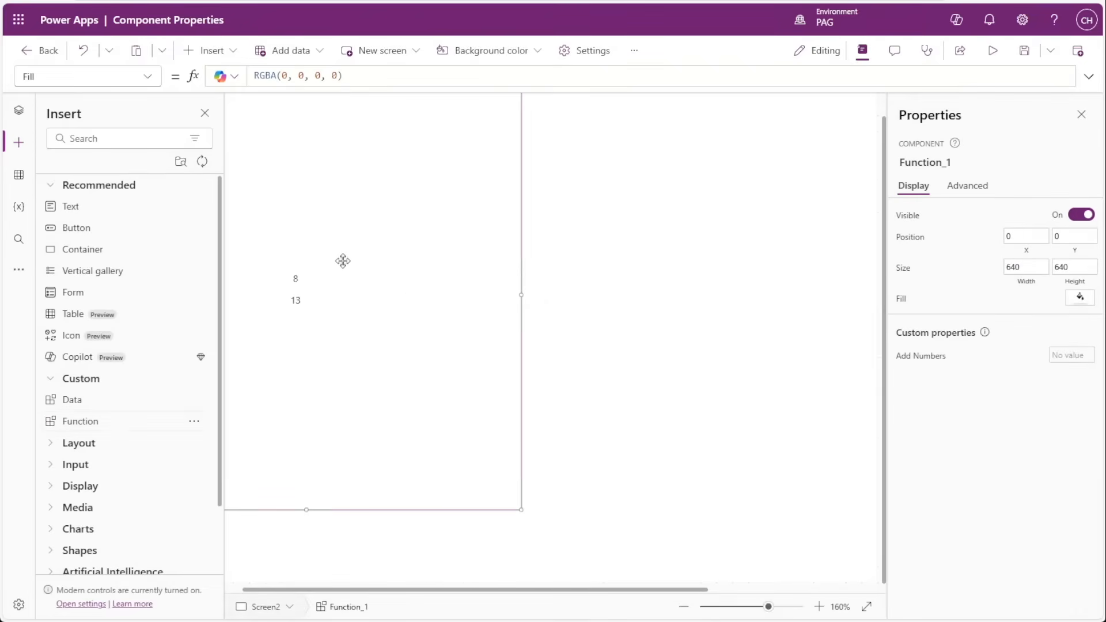
pyautogui.click(929, 359)
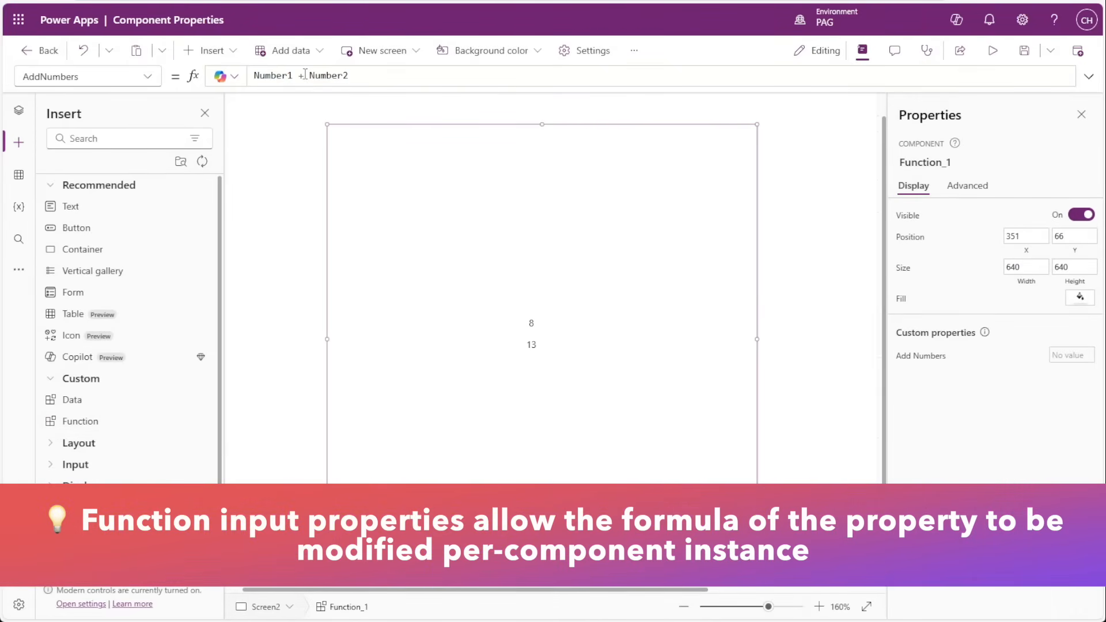
# Change the AddNumbers formula of the component instance on Screen2 to Number1 * Number2.
pyautogui.doubleClick(300, 75)
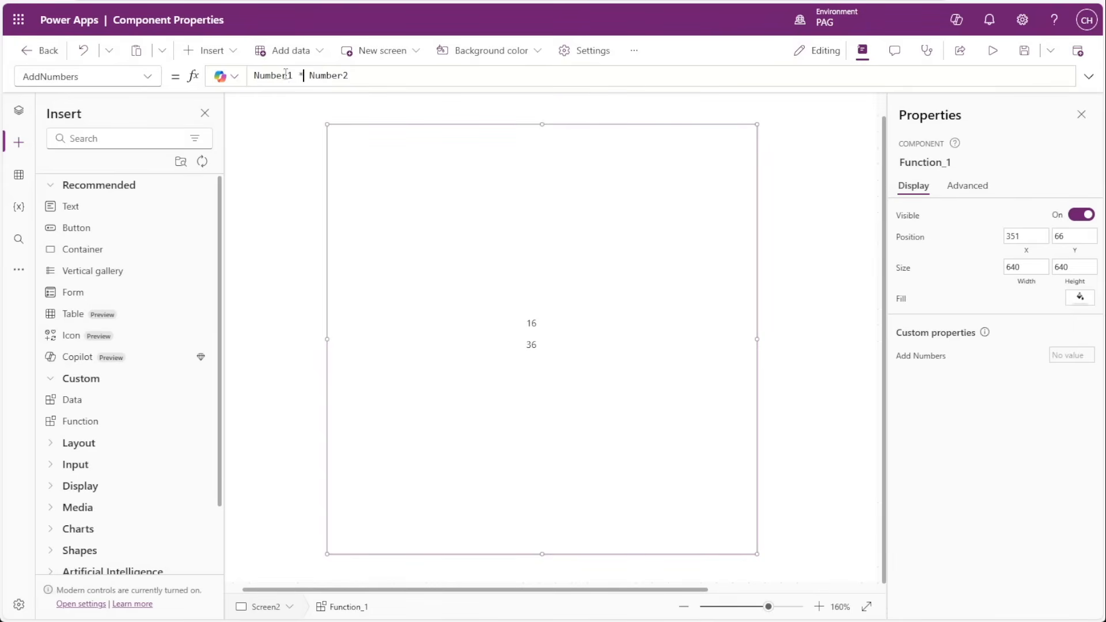
pyautogui.click(306, 76)
pyautogui.moveTo(362, 76); pyautogui.dragTo(252, 76)
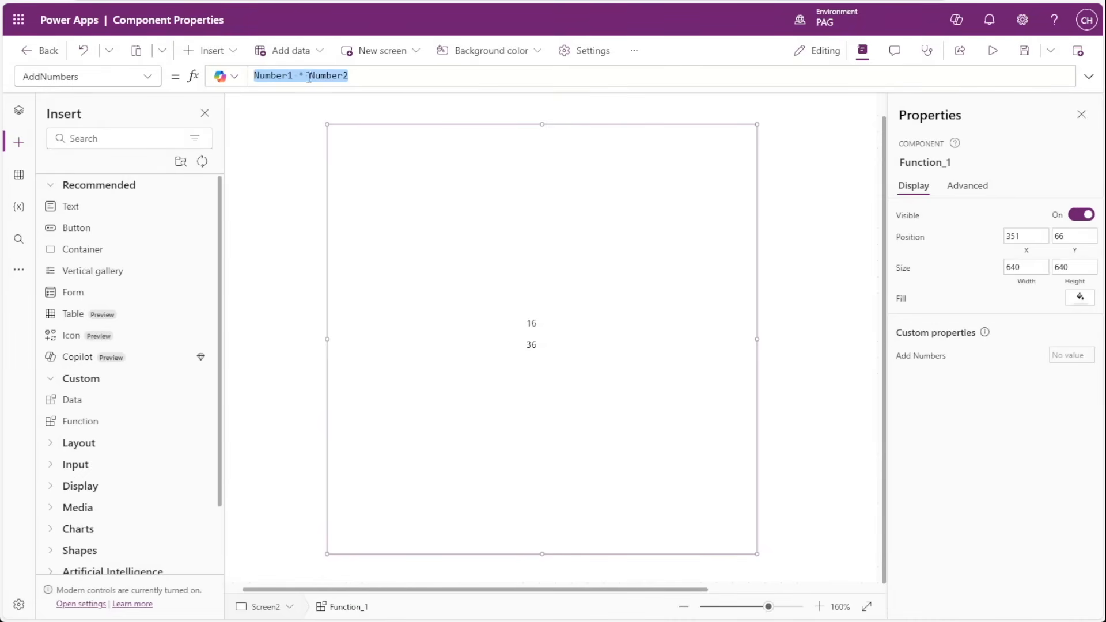
# Extend the instance's AddNumbers formula with a factor of 2, replacing that with 4 to give Number1 * Number2 * 4.
pyautogui.click(358, 75)
pyautogui.write('* ')
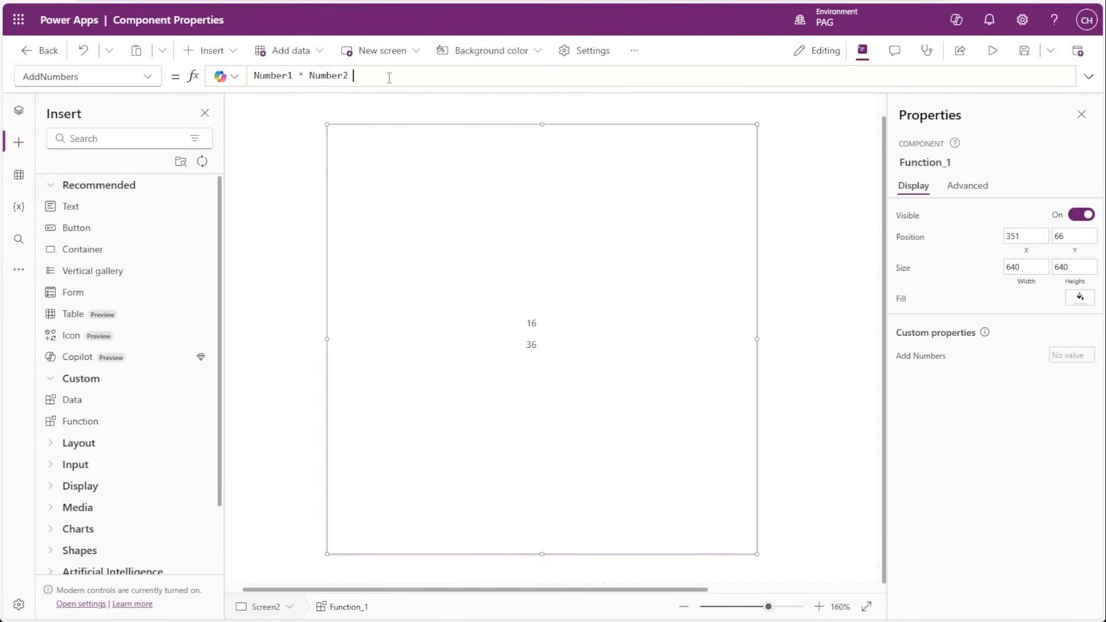
pyautogui.write('2')
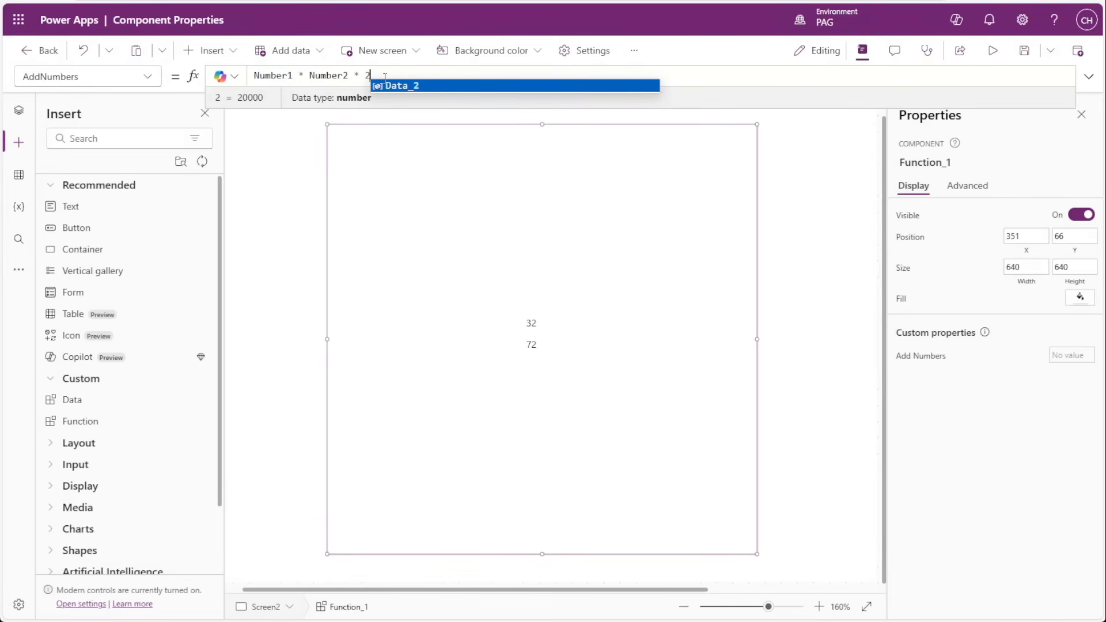
pyautogui.press('BackSpace')
pyautogui.write('4')
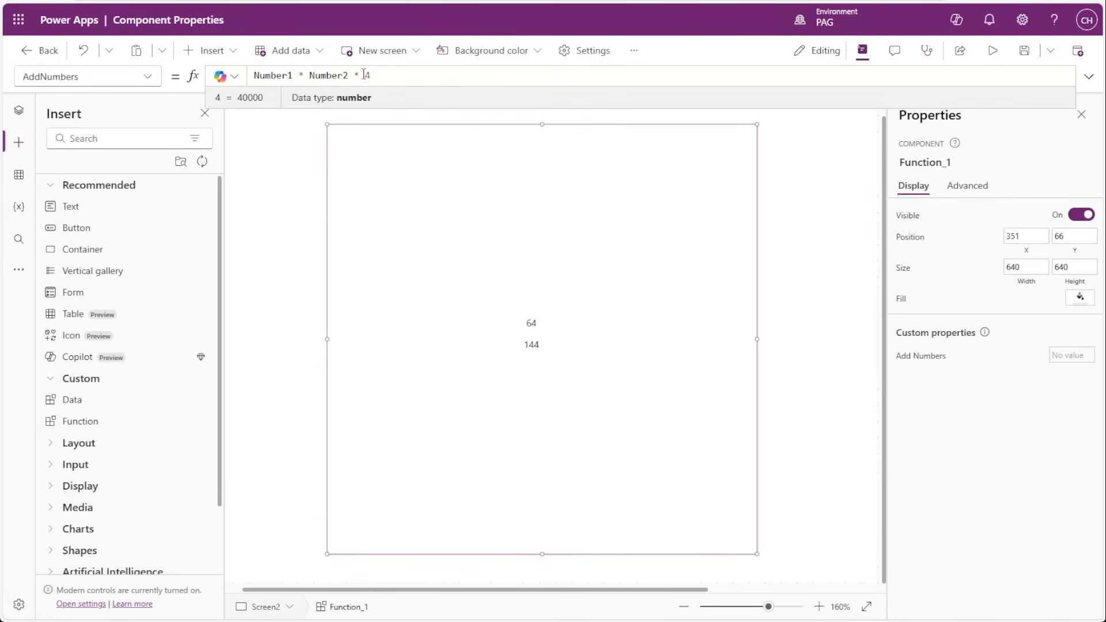
# Restore the instance's AddNumbers formula to Number1 + Number2 and check both results in the component.
pyautogui.moveTo(375, 76); pyautogui.dragTo(351, 75)
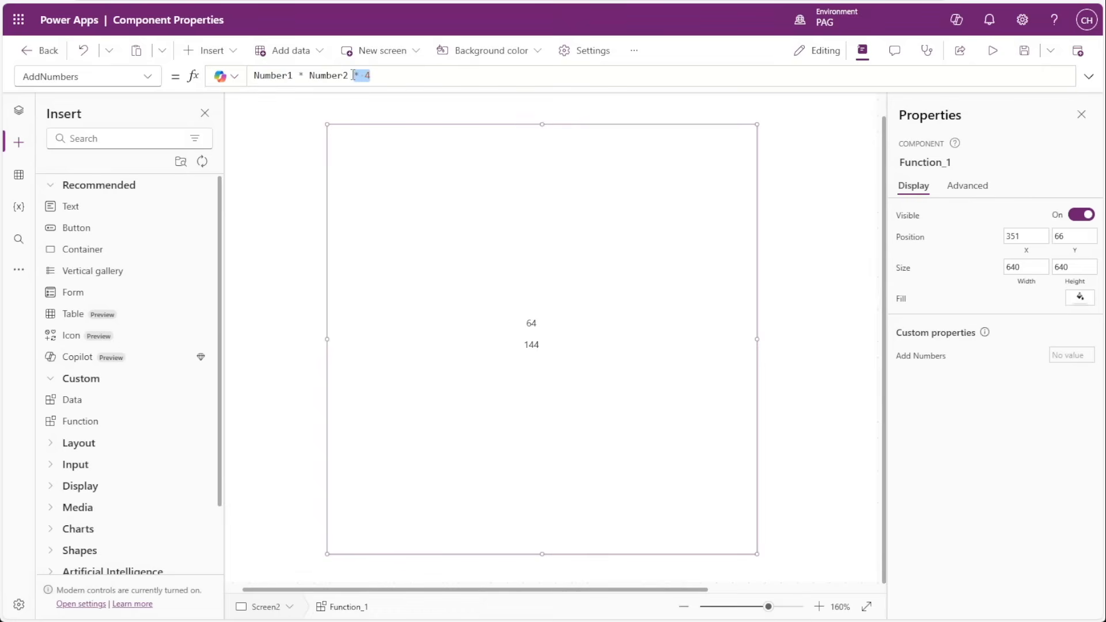
pyautogui.press('BackSpace')
pyautogui.doubleClick(300, 76)
pyautogui.press('BackSpace')
pyautogui.write('+')
pyautogui.press('alt')
pyautogui.moveTo(528, 324); pyautogui.dragTo(542, 323)
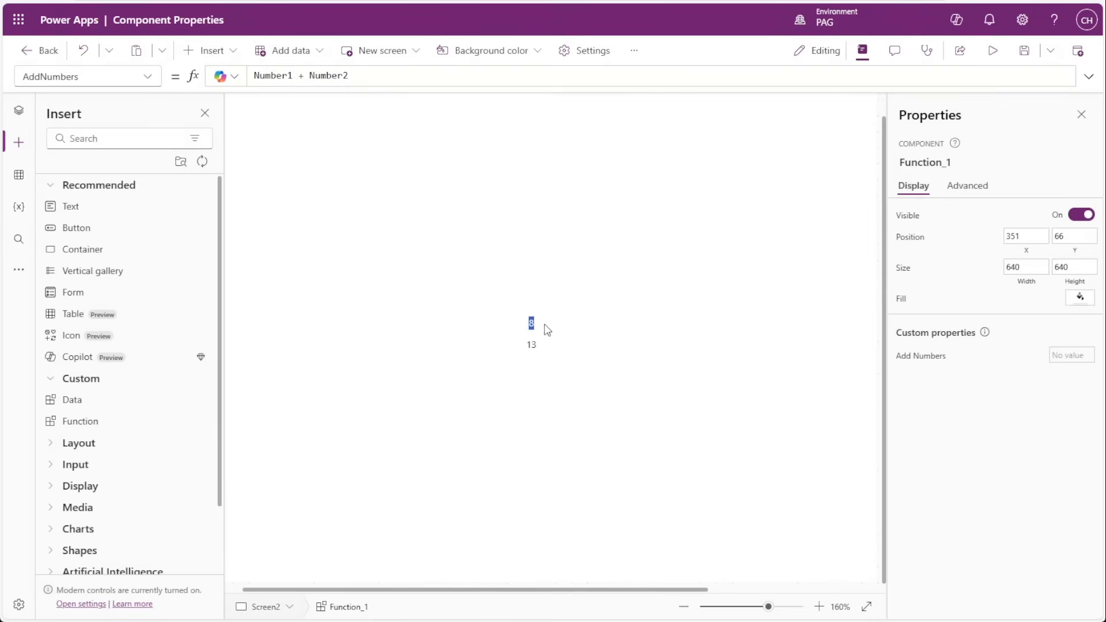
pyautogui.keyDown('alt'); pyautogui.click(574, 375); pyautogui.keyUp('alt')
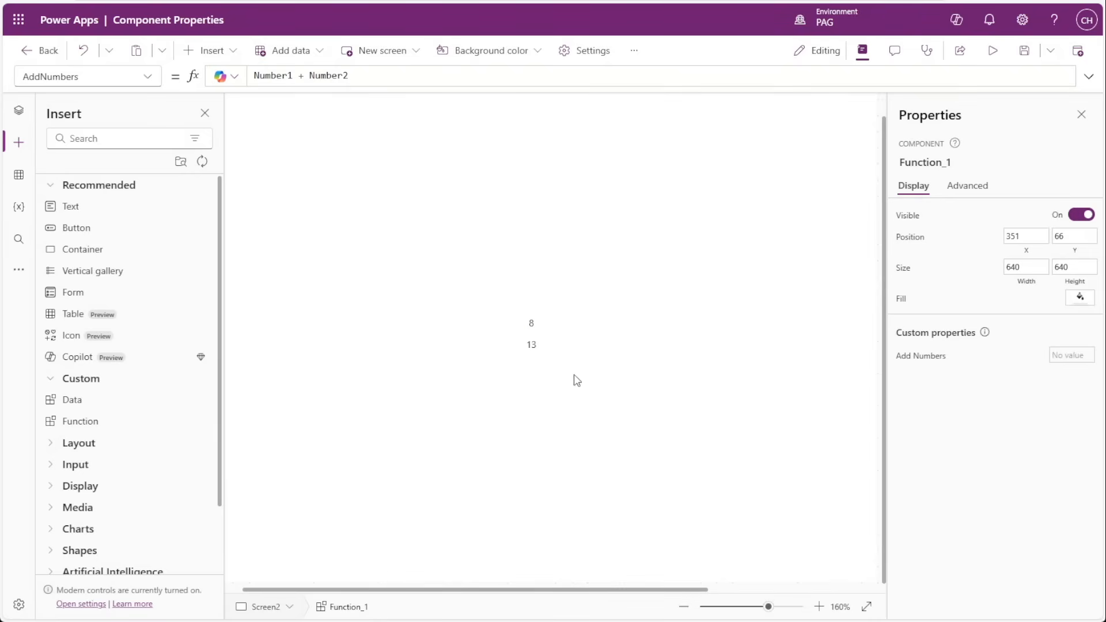
# Change the property definition of the Function component's Add Numbers custom property to Output and save the update.
pyautogui.click(19, 111)
pyautogui.click(116, 136)
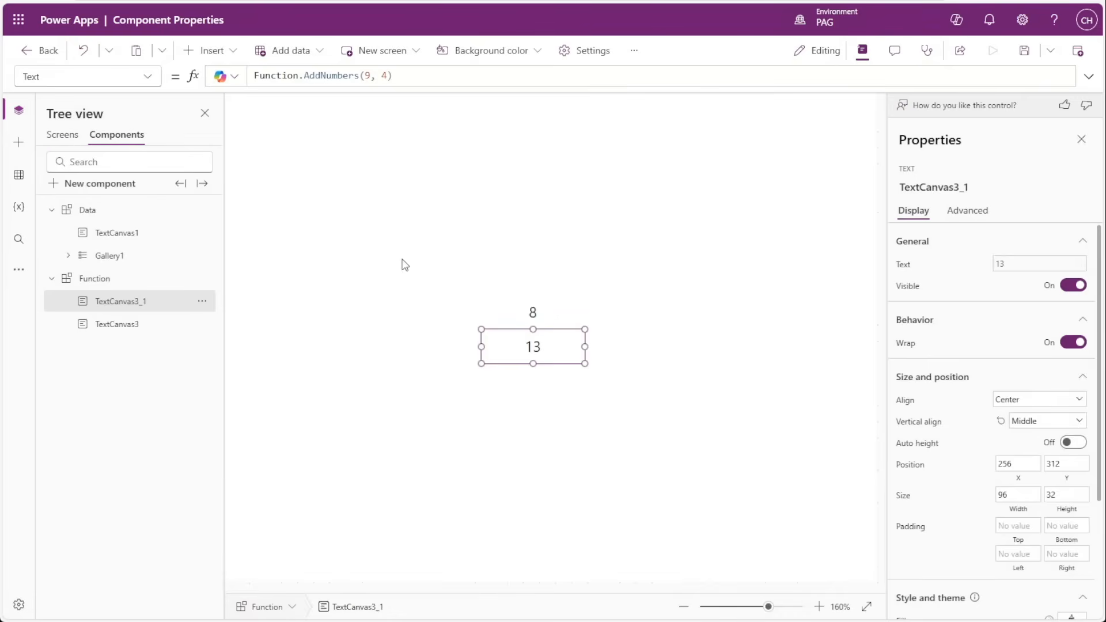
pyautogui.click(851, 459)
pyautogui.click(1073, 411)
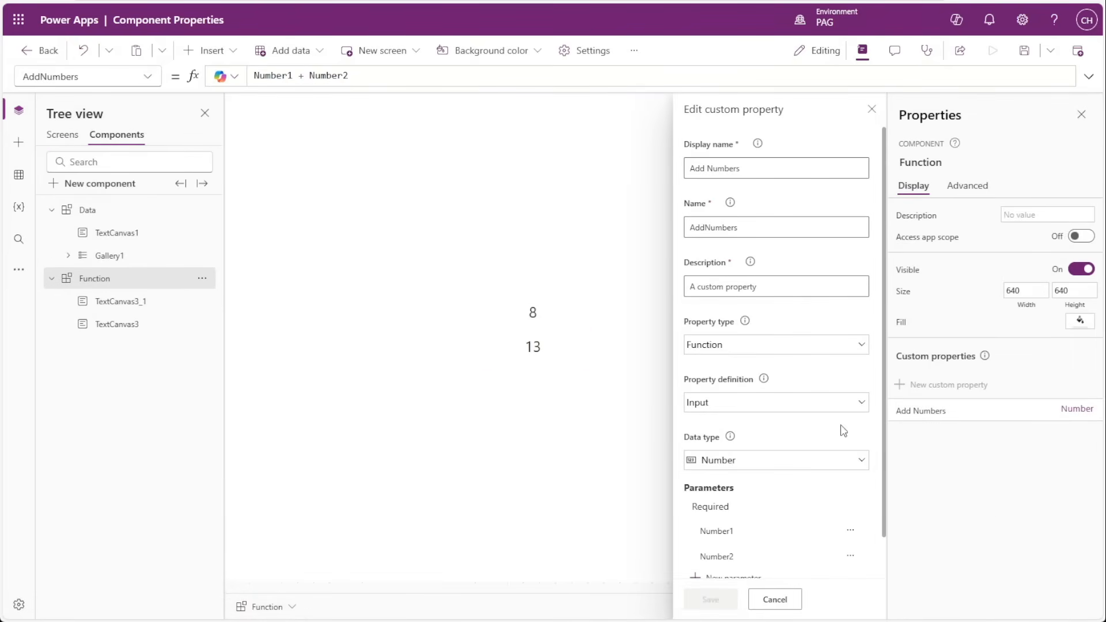
pyautogui.click(733, 406)
pyautogui.click(735, 484)
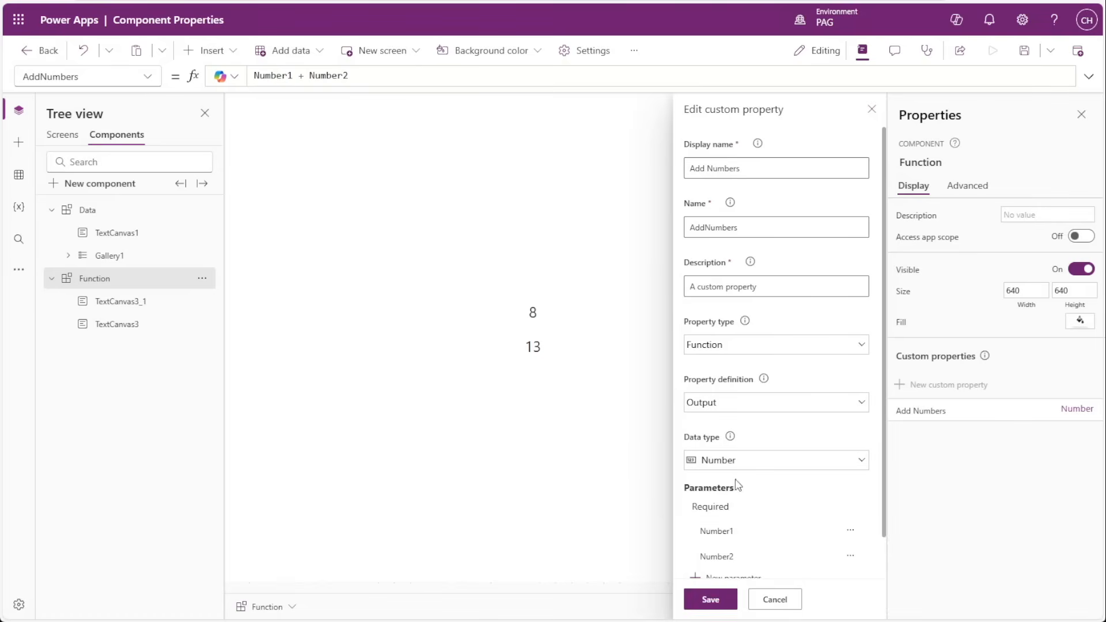
pyautogui.click(710, 599)
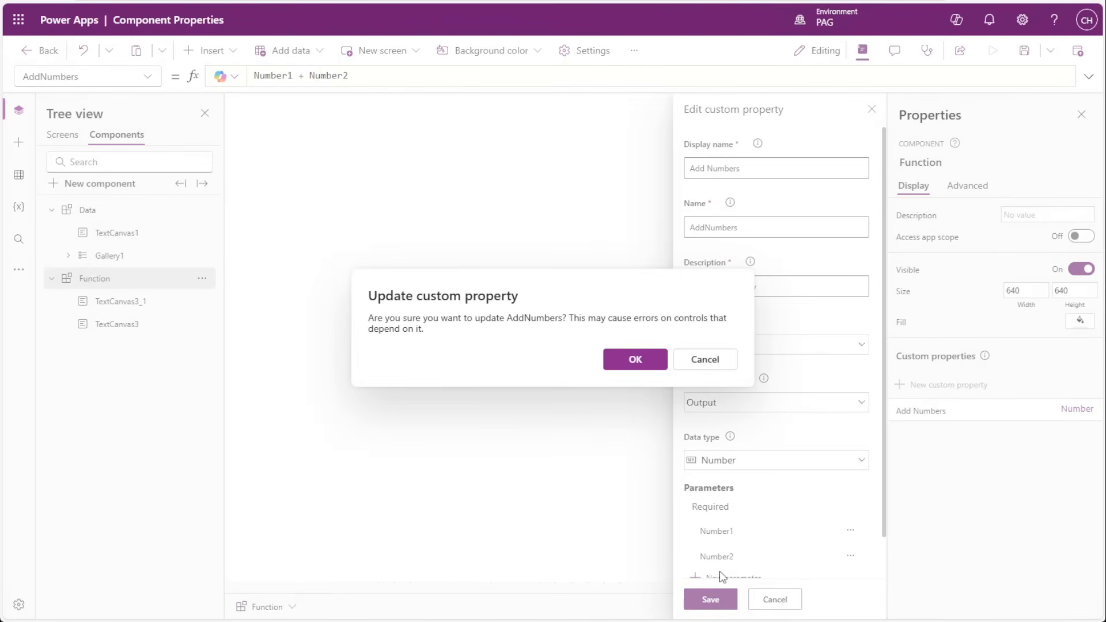
pyautogui.click(636, 359)
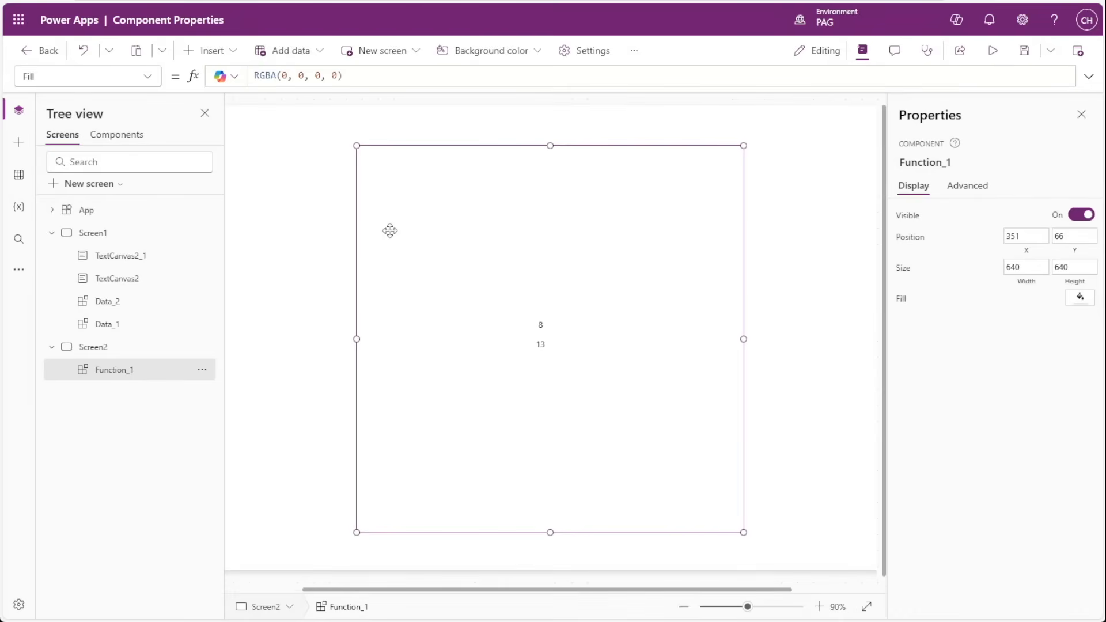
# Insert a text control on Screen2 at about X 623, Y 290, and set its Text formula to Function_1.AddNumbers(1,1).
pyautogui.click(19, 143)
pyautogui.click(75, 211)
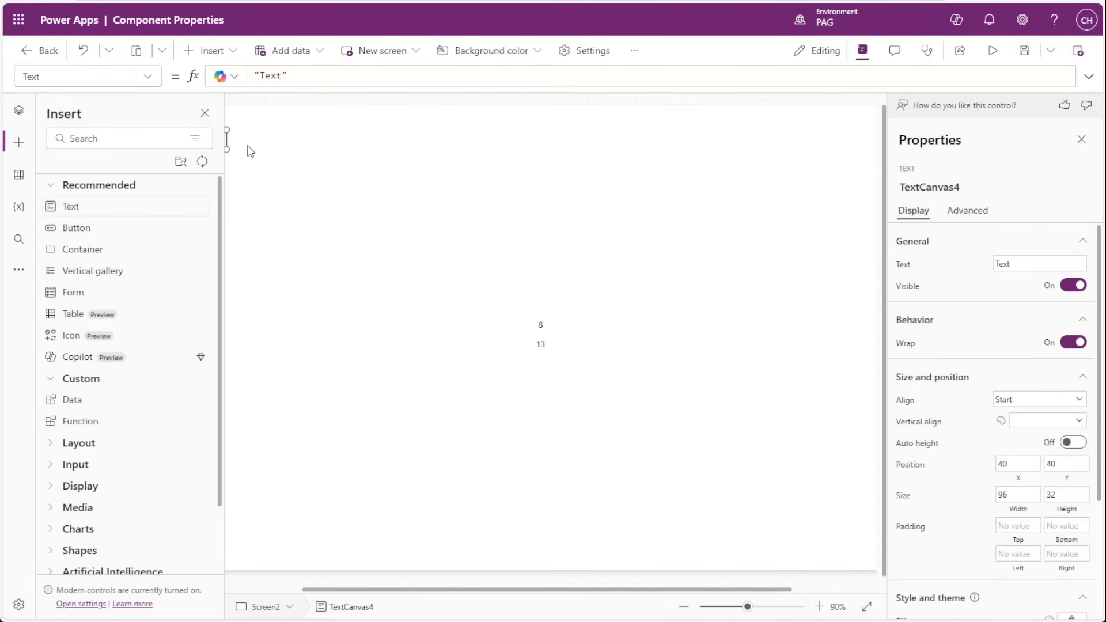
pyautogui.moveTo(265, 183); pyautogui.dragTo(535, 316)
pyautogui.scroll(5, 542, 316)
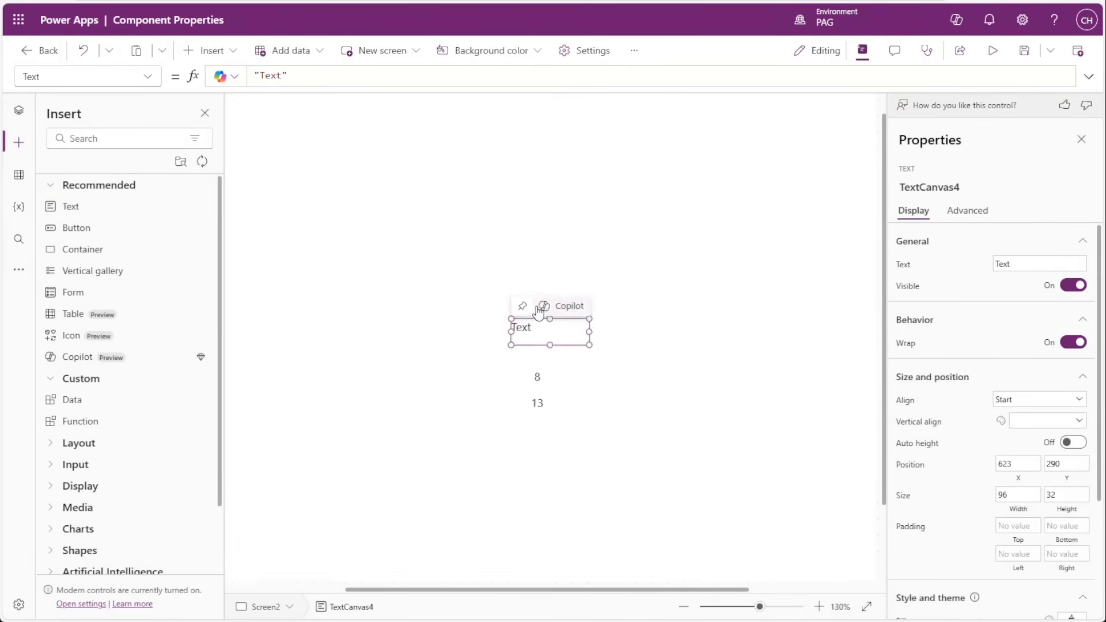
pyautogui.click(307, 77)
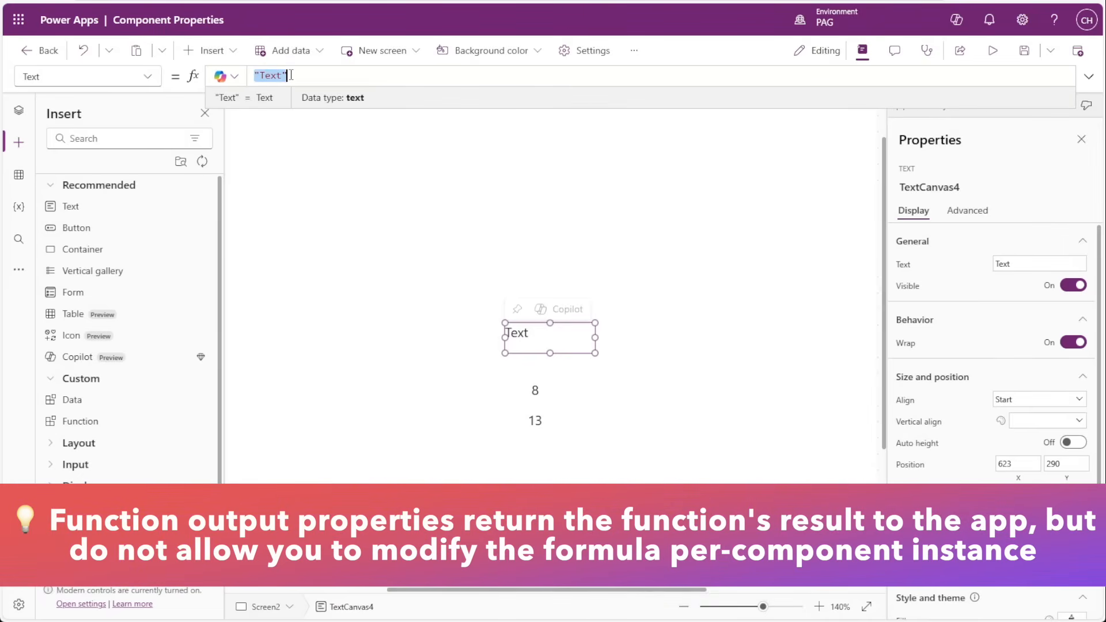
pyautogui.write('Function_1.AddNumbers(1,1)')
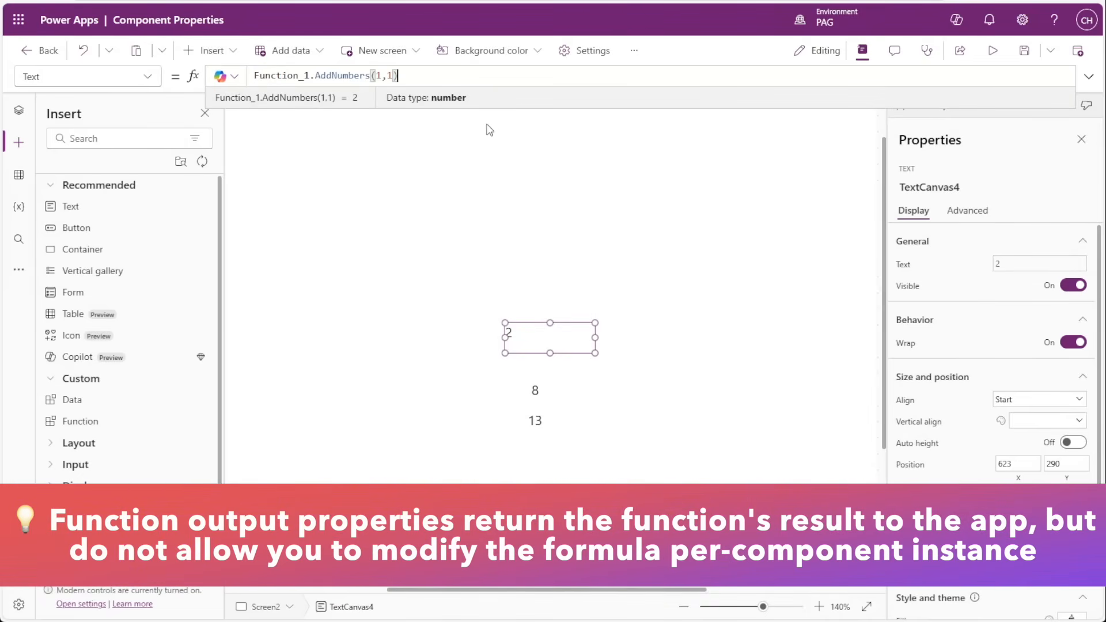
pyautogui.click(106, 401)
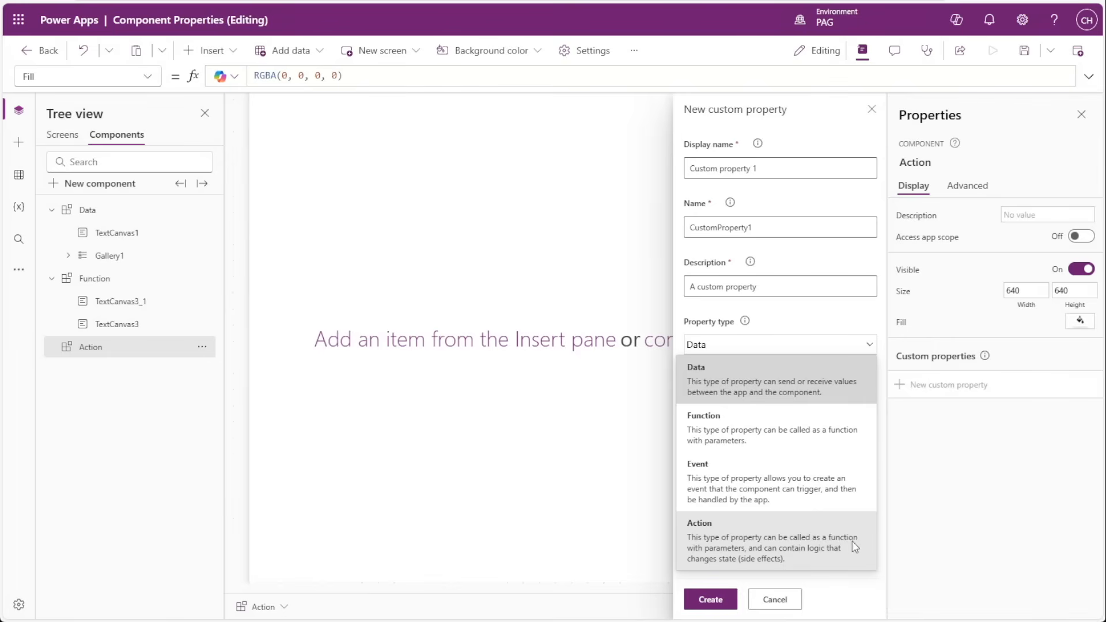
pyautogui.click(801, 555)
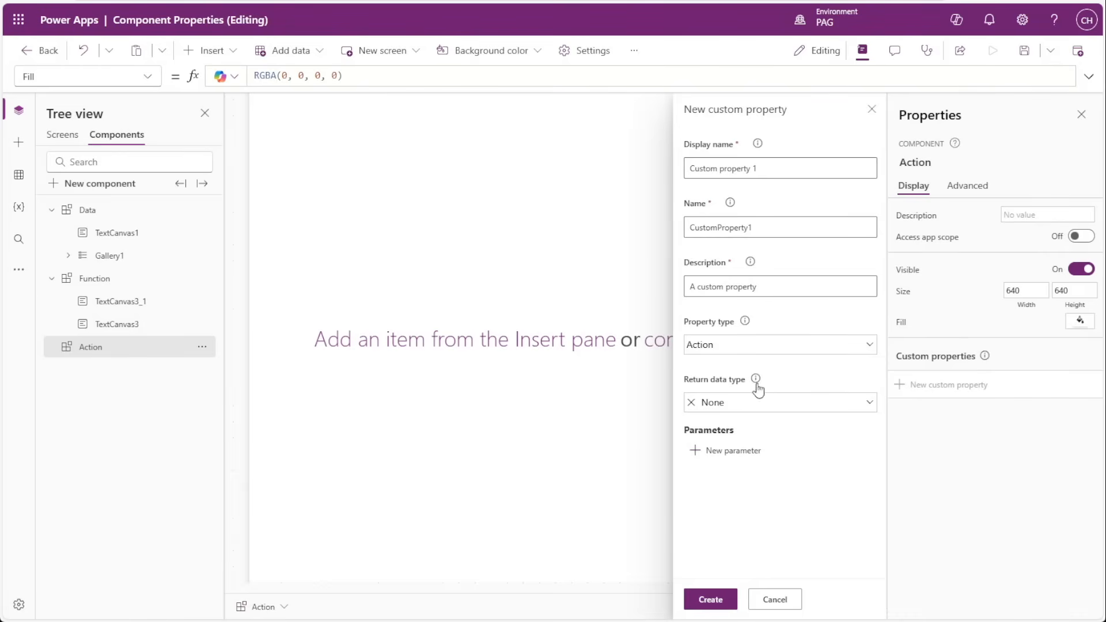
pyautogui.click(740, 347)
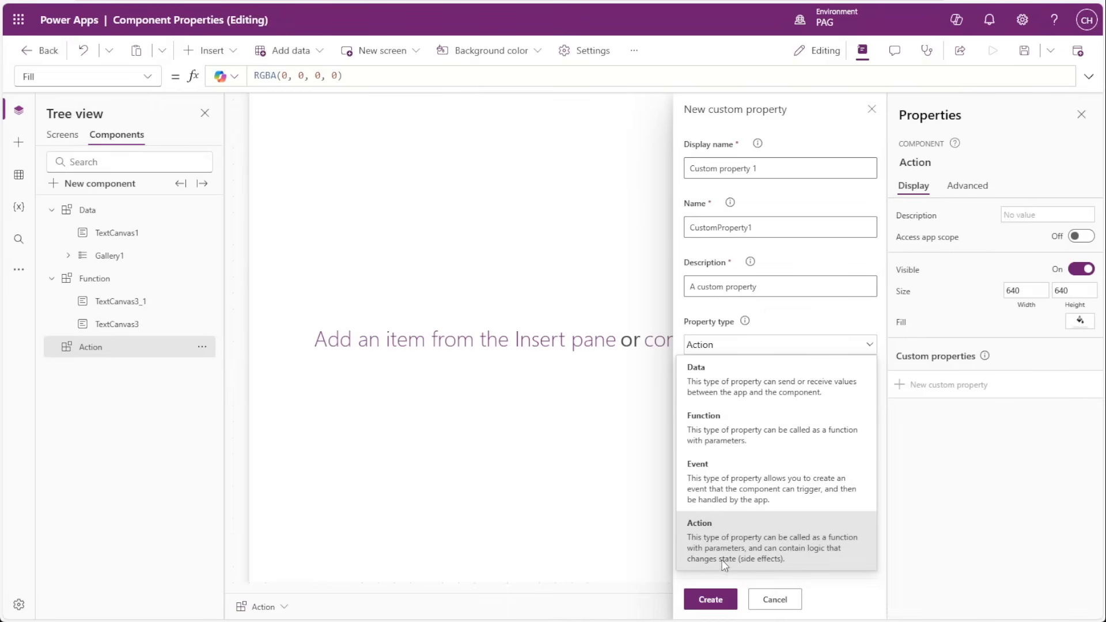
pyautogui.click(785, 551)
pyautogui.click(775, 166)
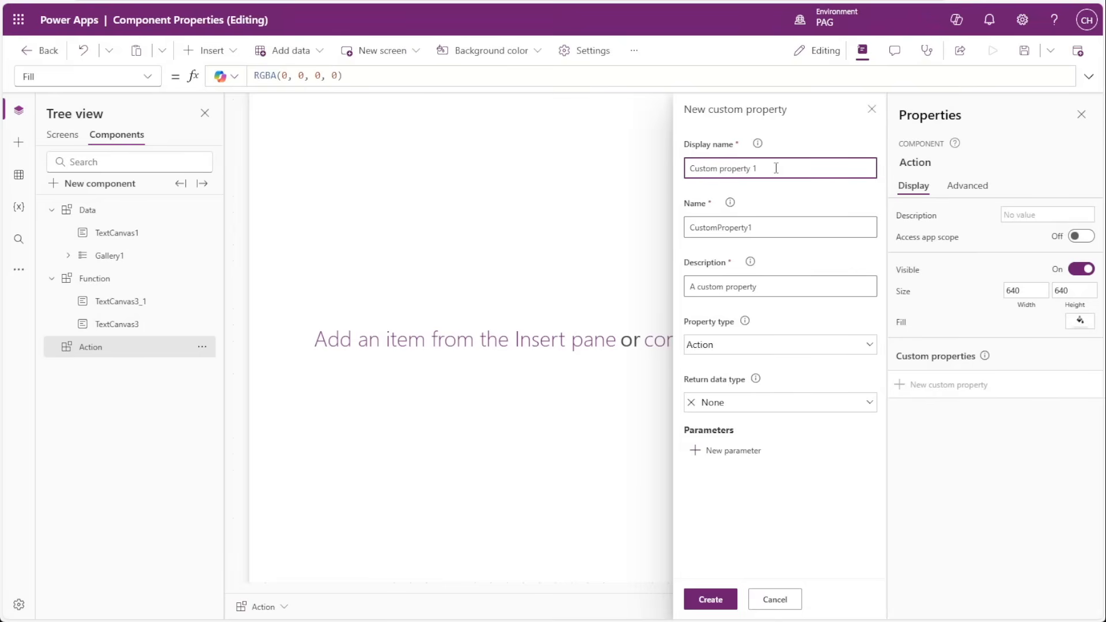
pyautogui.click(872, 115)
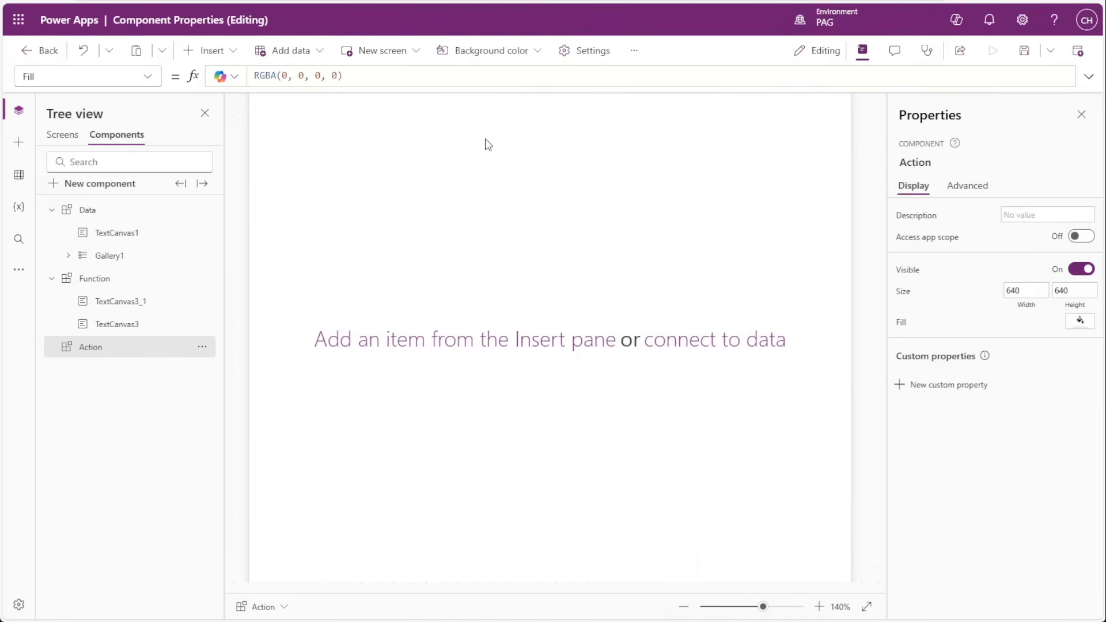
# Add a text input and a combo box to the Action component, and set the combo box's Items to CustomGallerySample.
pyautogui.click(30, 144)
pyautogui.click(91, 485)
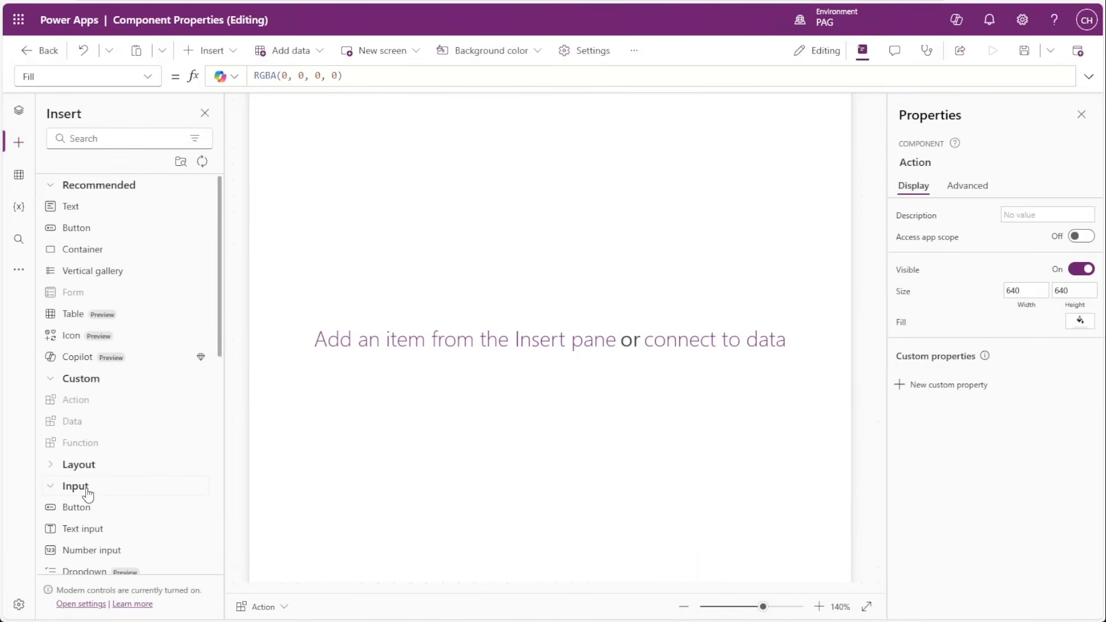
pyautogui.scroll(-1, 90, 475)
pyautogui.click(90, 469)
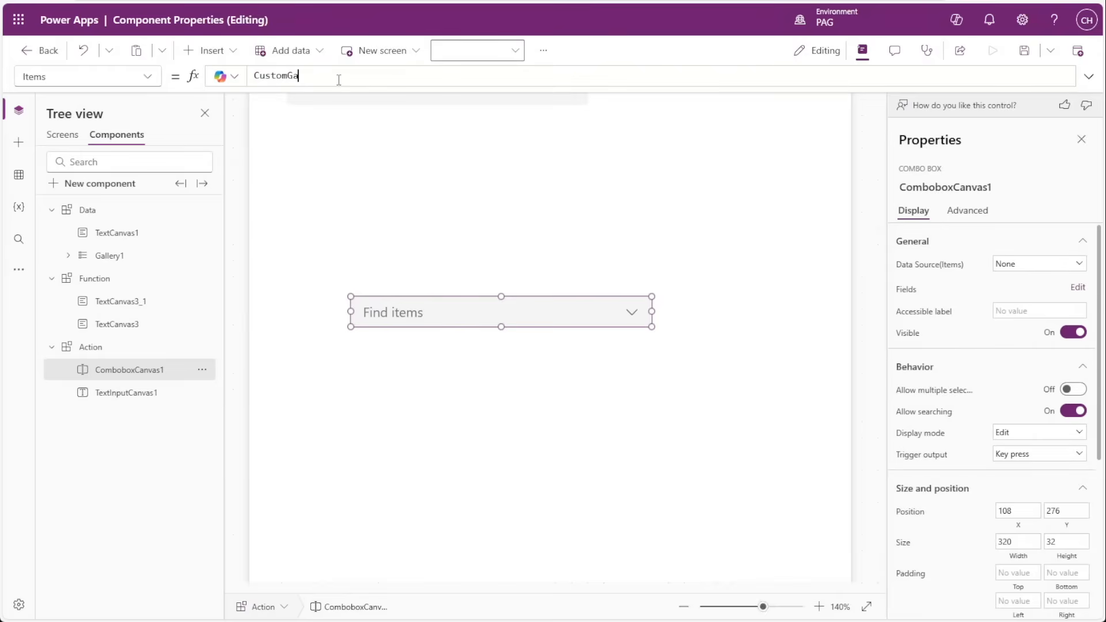
pyautogui.write('llerySample')
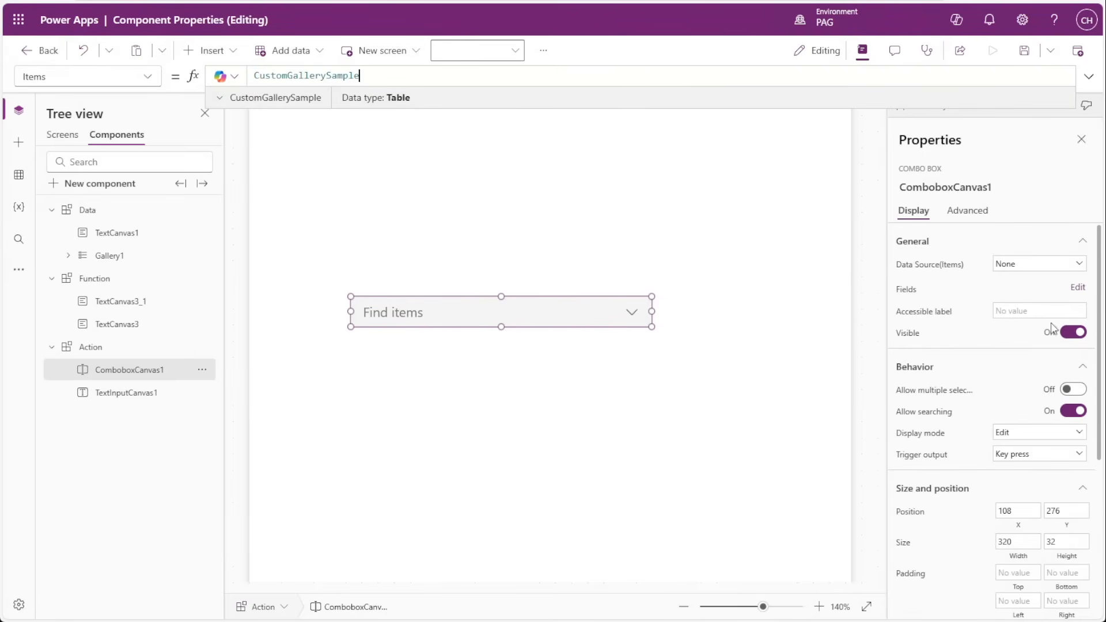
pyautogui.click(1079, 293)
# Start a new custom property on the Action component with display name Reset Controls and property type Action.
pyautogui.click(962, 382)
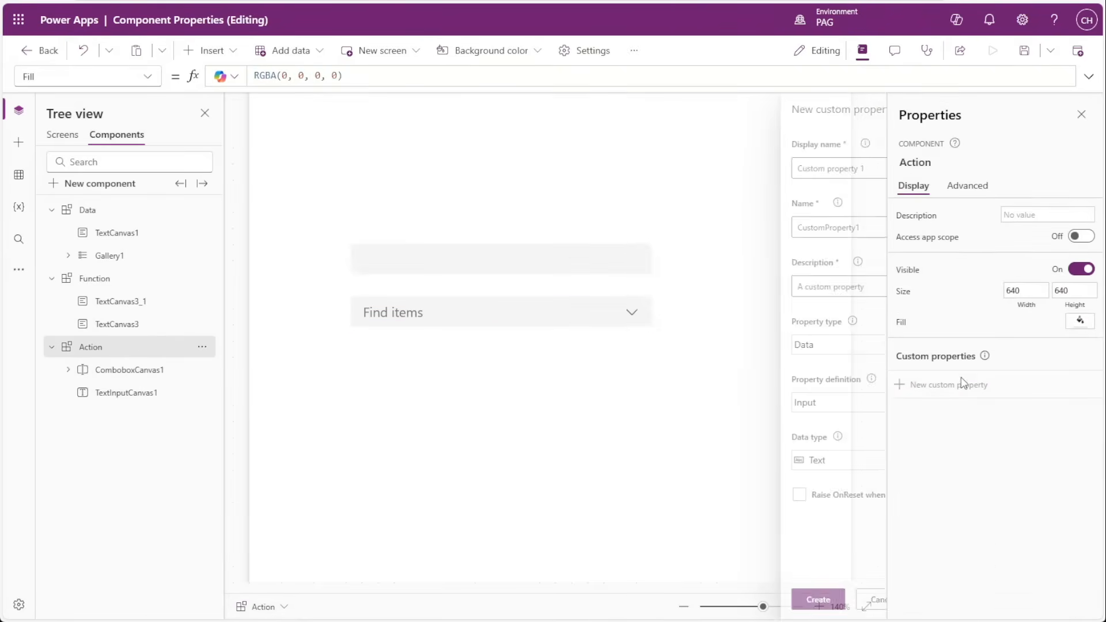
pyautogui.tripleClick(801, 168)
pyautogui.write('Reset ')
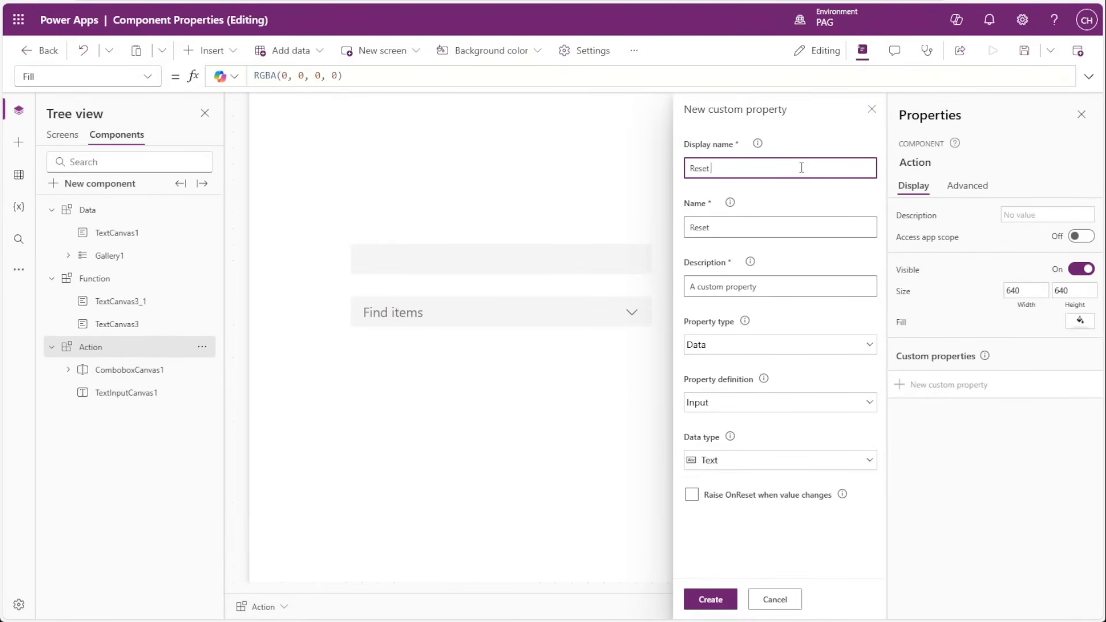
pyautogui.write('Controls')
pyautogui.click(753, 348)
pyautogui.click(731, 526)
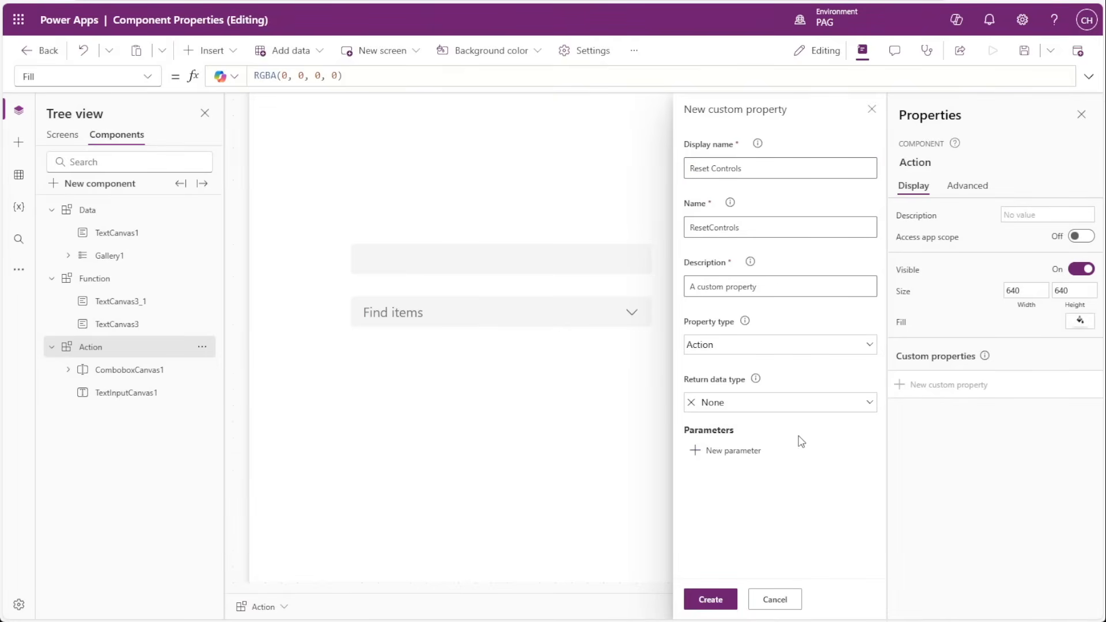
# Review the return data types, keep None, and create the Reset Controls property without any parameters.
pyautogui.click(721, 404)
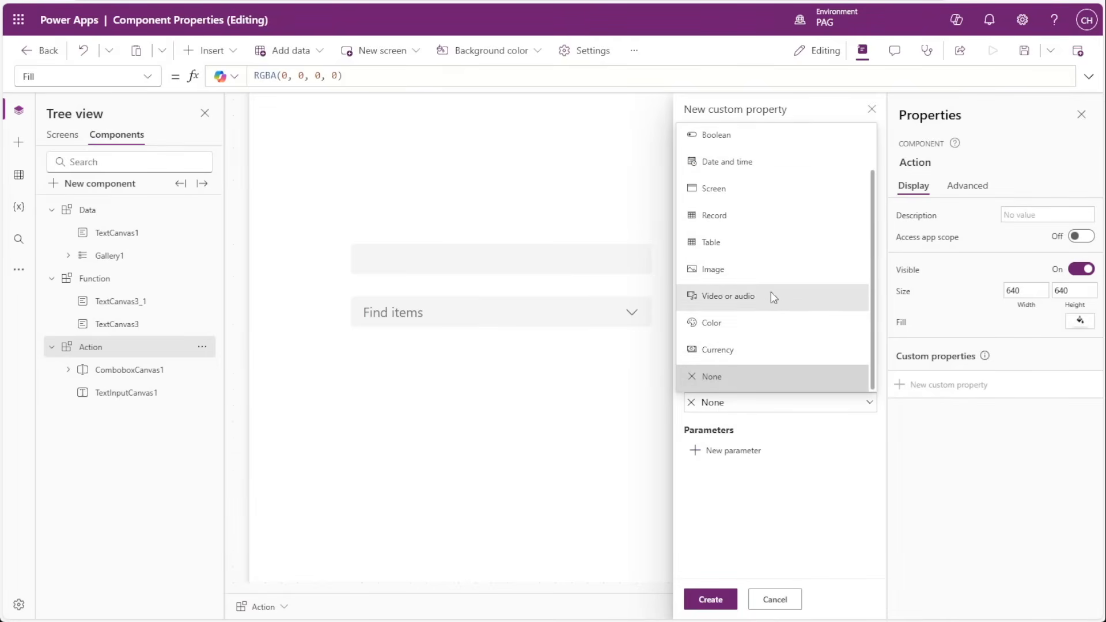
pyautogui.scroll(2, 743, 150)
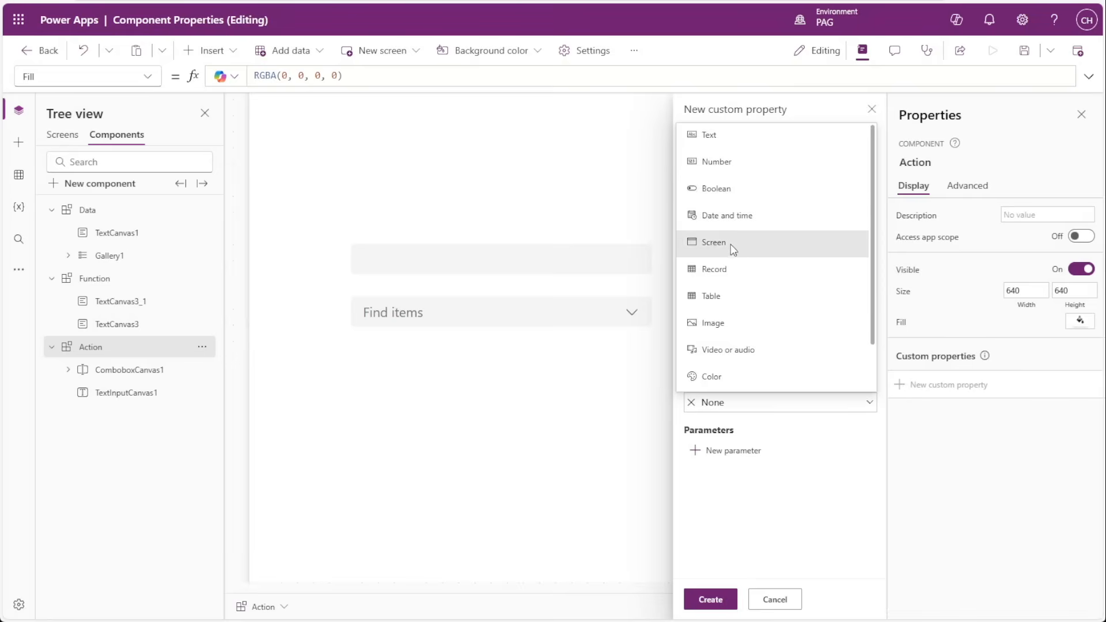
pyautogui.scroll(-2, 759, 372)
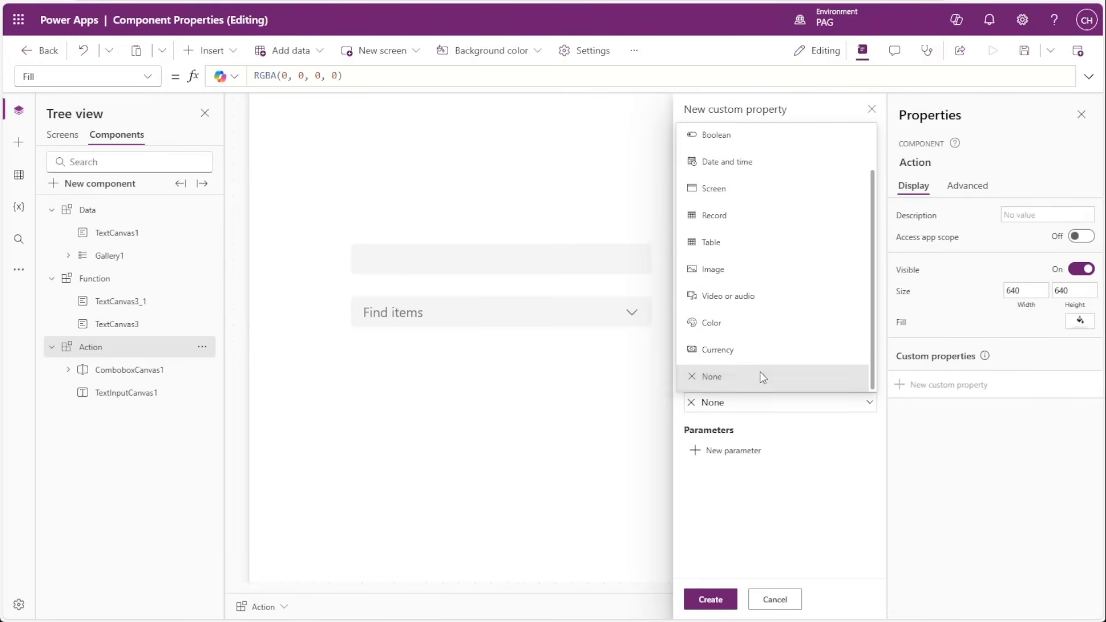
pyautogui.scroll(2, 753, 294)
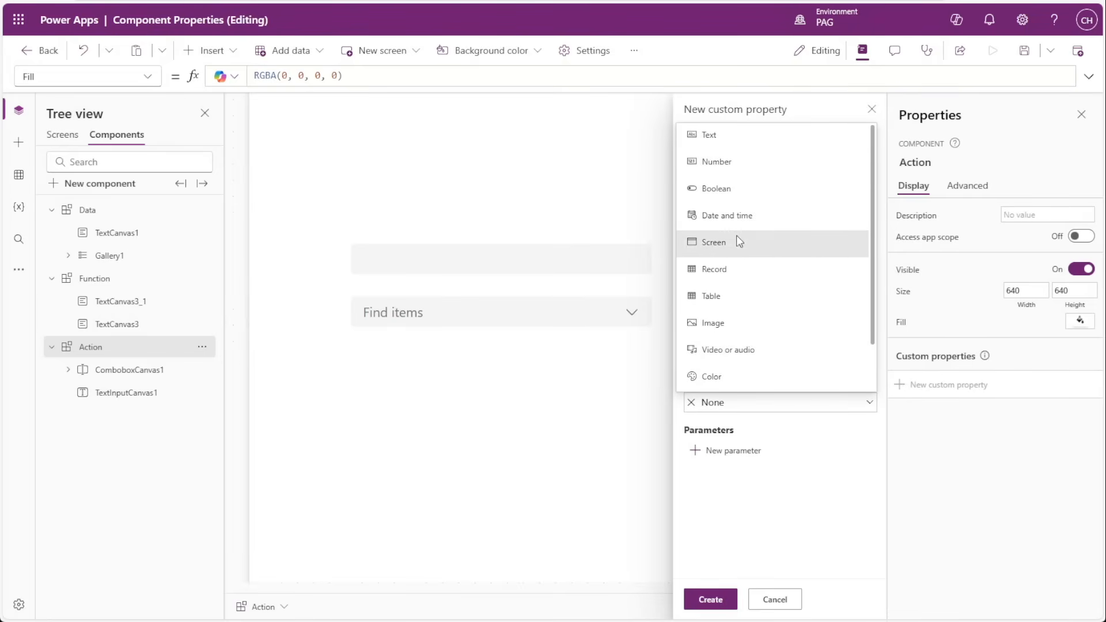
pyautogui.scroll(-2, 736, 345)
pyautogui.click(741, 381)
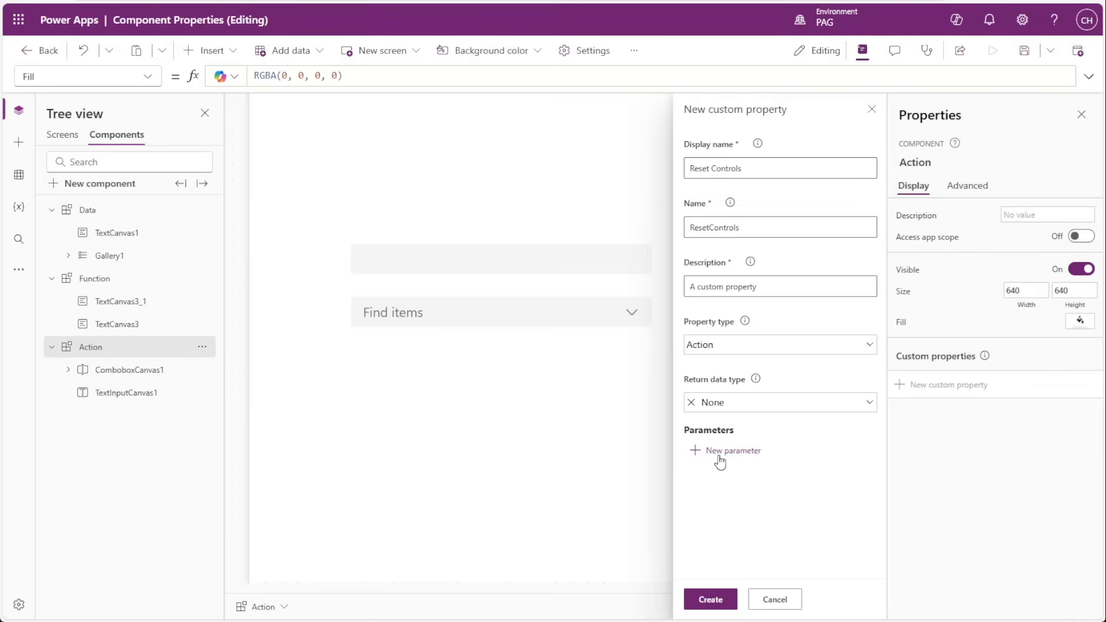
pyautogui.click(722, 452)
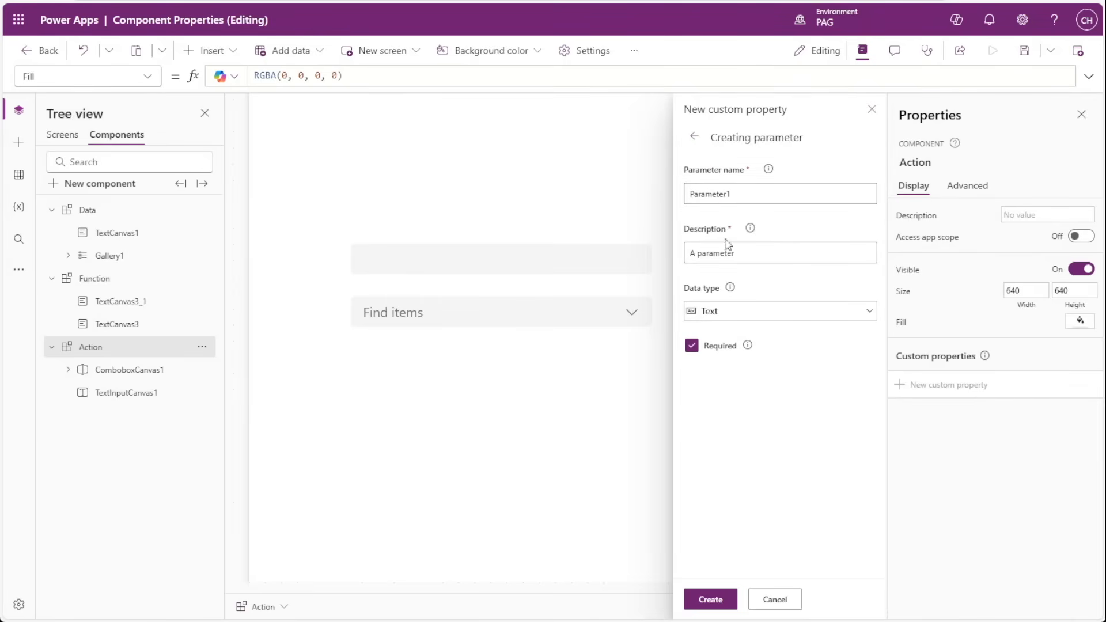
pyautogui.click(694, 137)
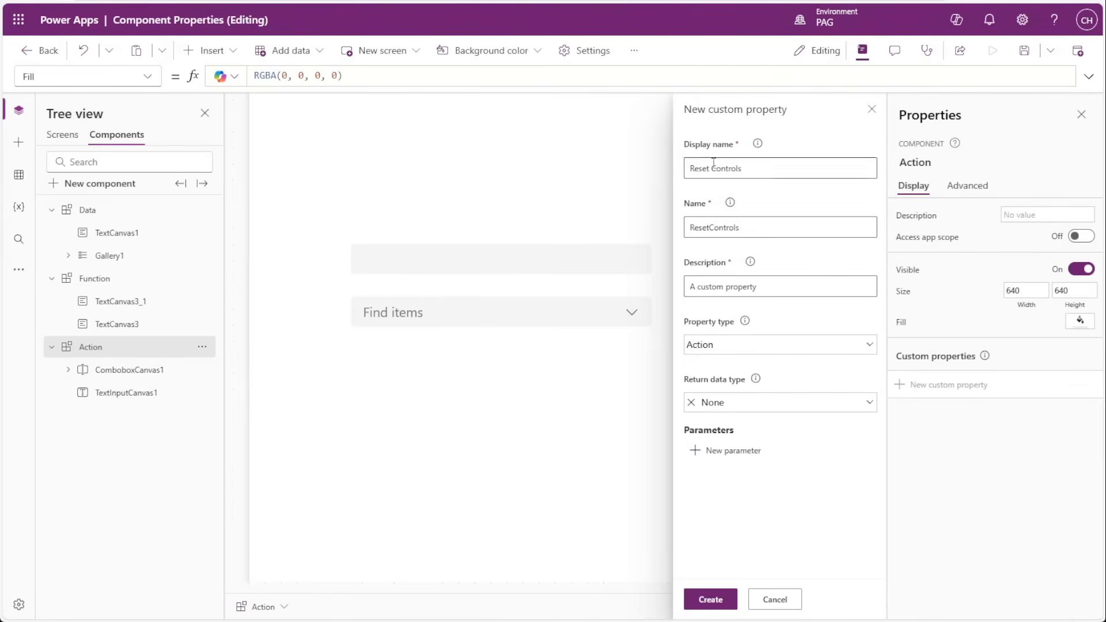
pyautogui.click(711, 601)
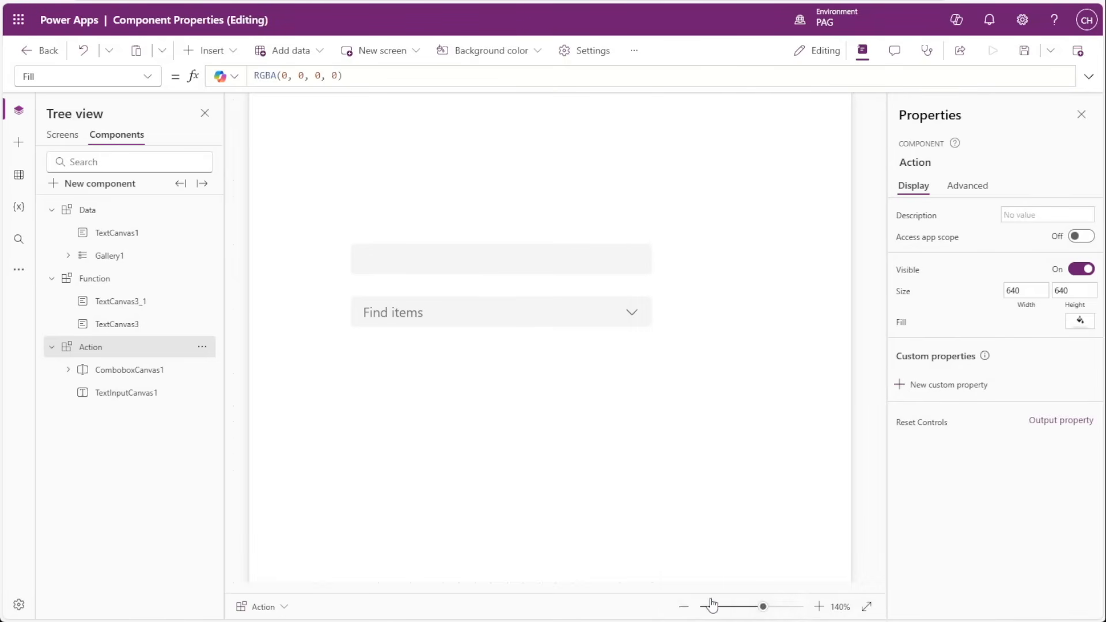
# Set the component's ResetControls formula to Reset(ComboboxCanvas1); Reset(TextInputCanvas1).
pyautogui.click(927, 425)
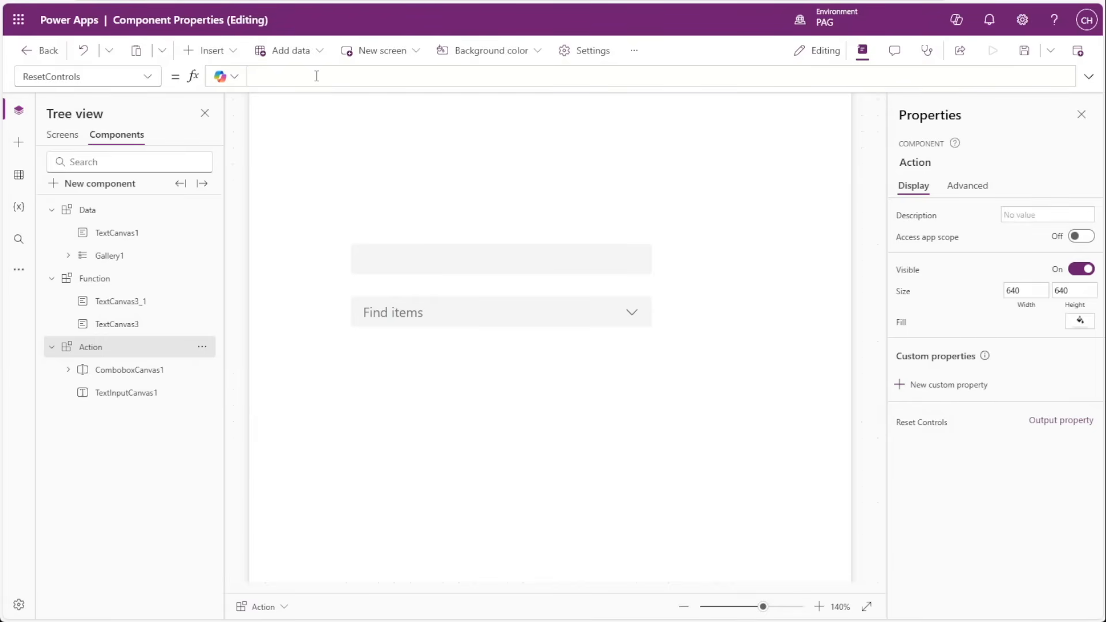
pyautogui.write('R')
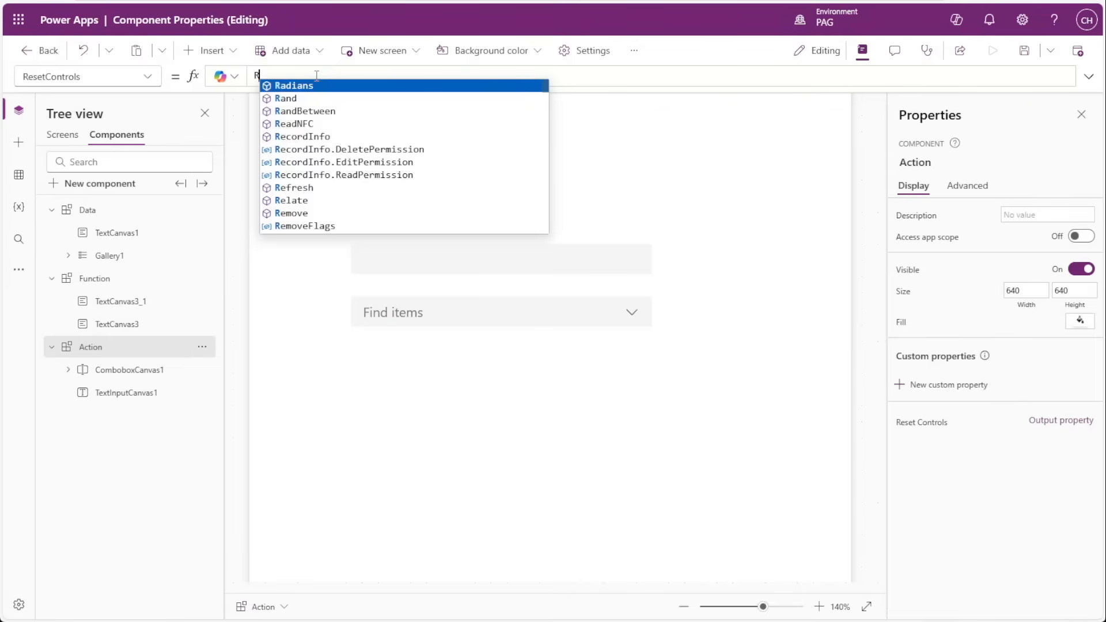
pyautogui.write('eset(dombo')
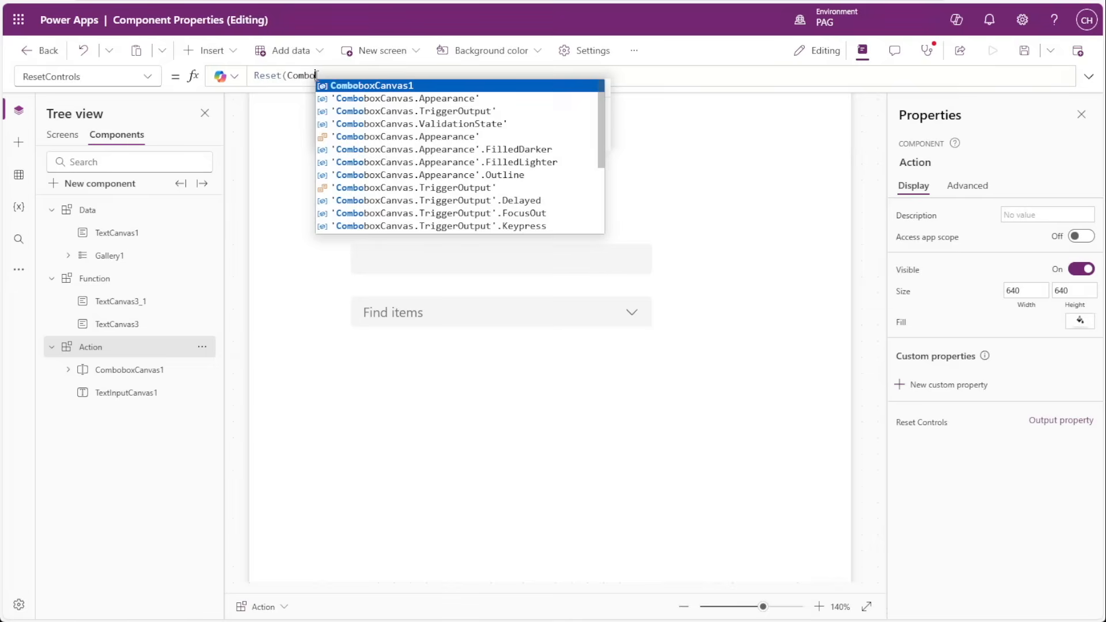
pyautogui.write('boxCanvas1); ')
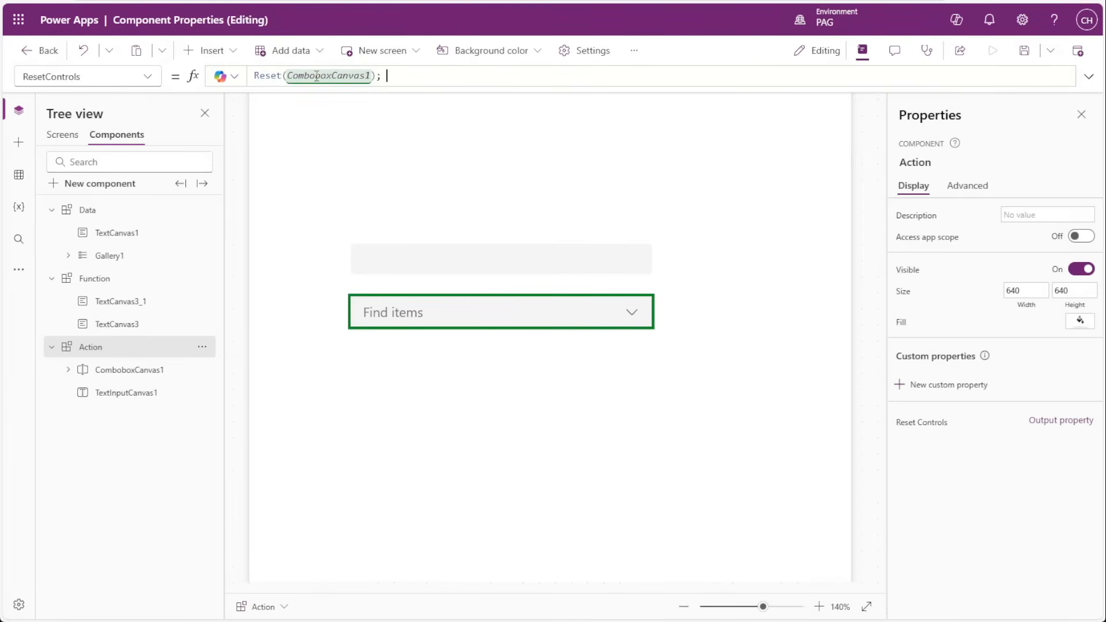
pyautogui.write('Reset(TextInputCanvas1)')
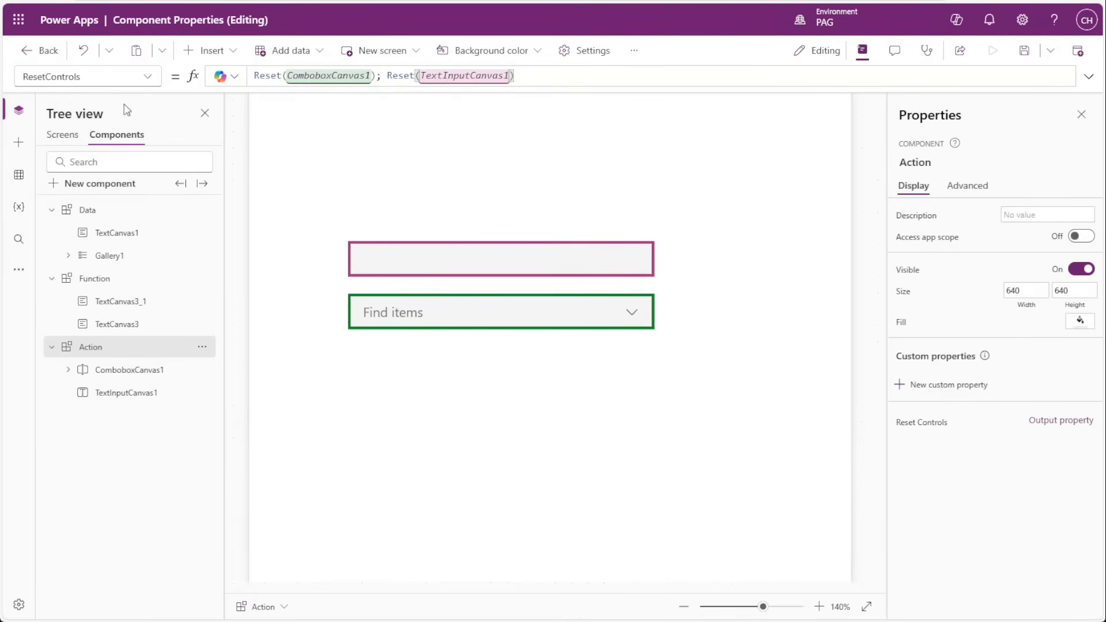
# Insert the Action component on Screen3 and move it to about X 400, Y 60.
pyautogui.click(62, 134)
pyautogui.click(18, 142)
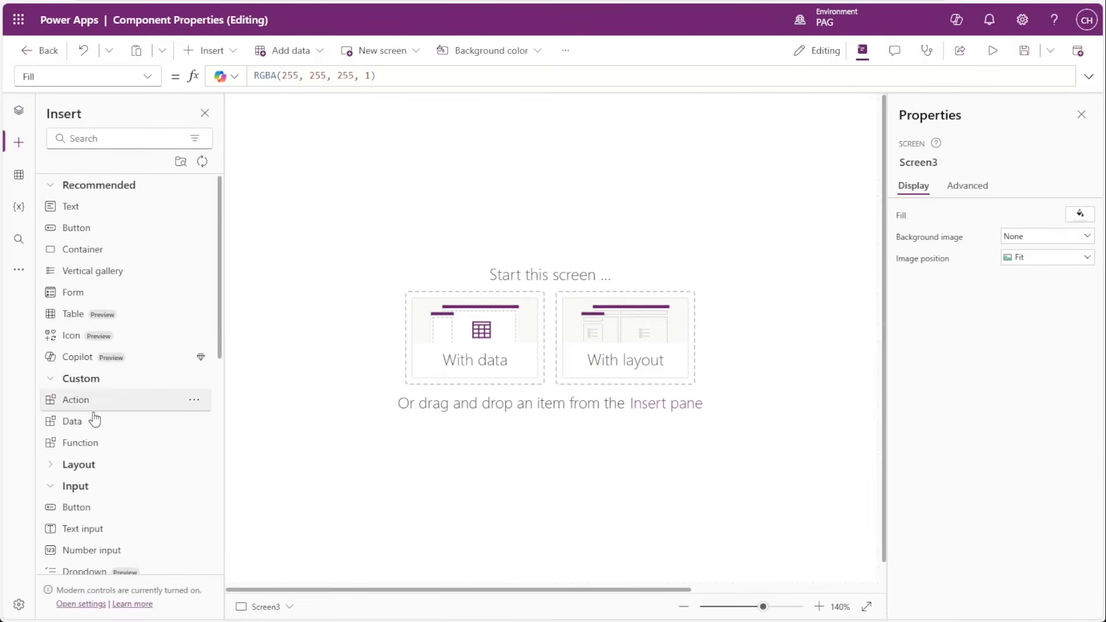
pyautogui.click(80, 403)
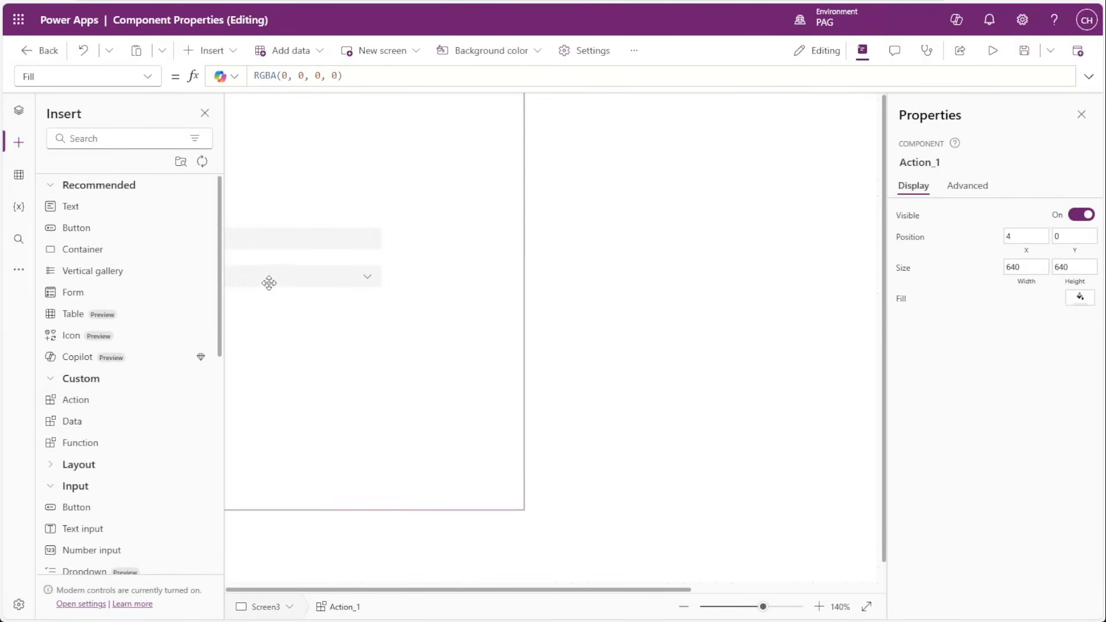
pyautogui.moveTo(269, 283); pyautogui.dragTo(600, 329)
# Choose Lorem ipsum 1 in the instance's combo box and enter test in its text input using the app preview.
pyautogui.click(547, 316)
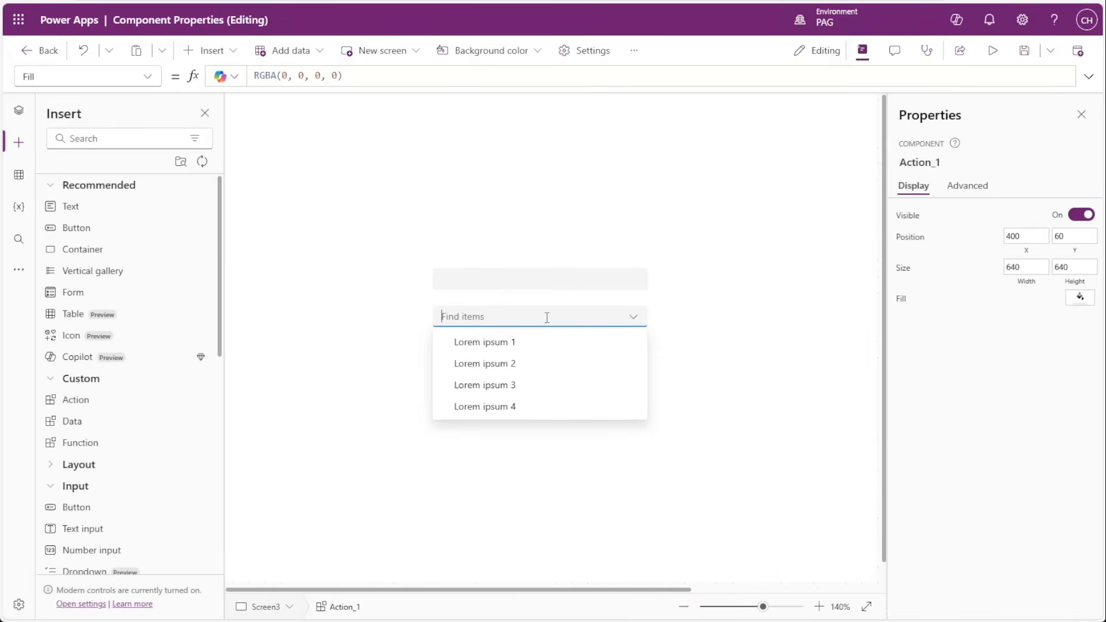
pyautogui.click(523, 342)
pyautogui.click(992, 51)
pyautogui.write('t')
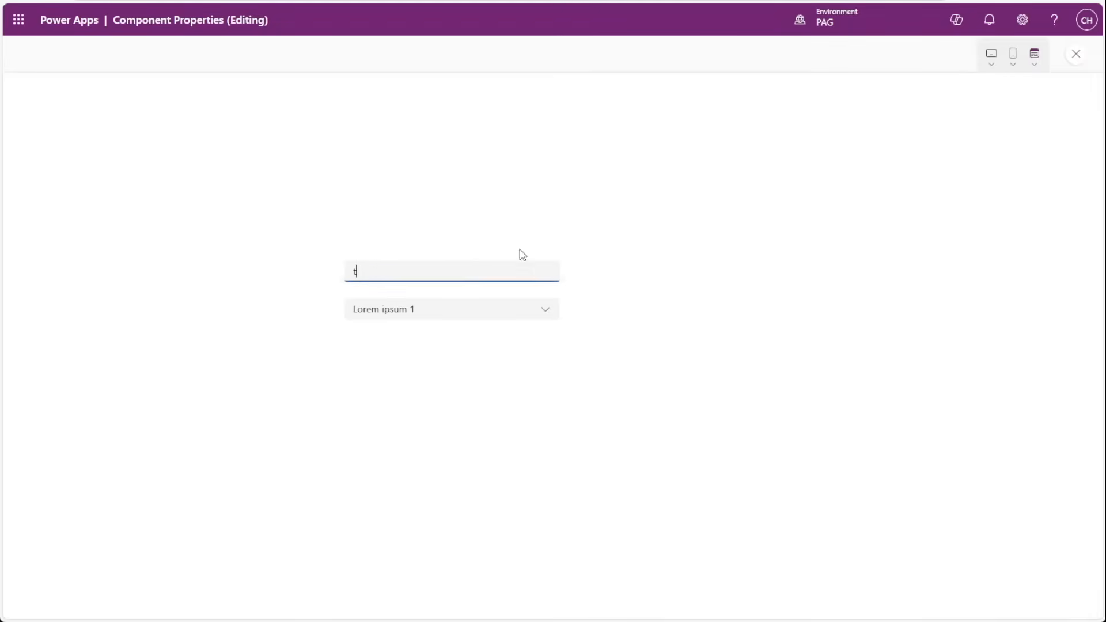
pyautogui.write('est')
pyautogui.click(1076, 53)
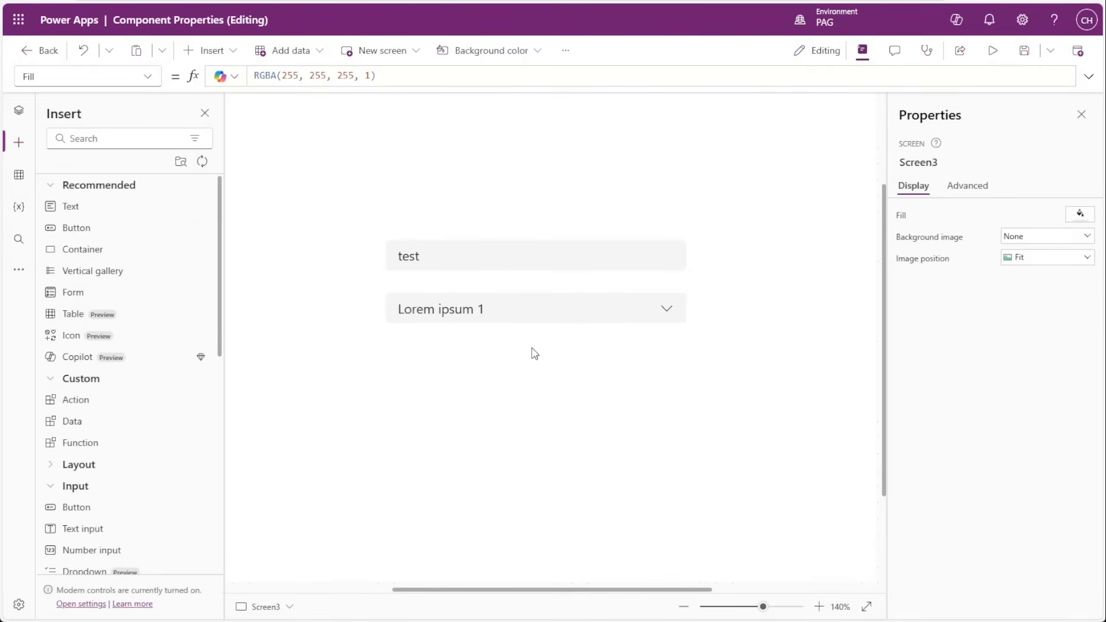
# Add a button above the text input at about X 588, Y 220, and set its OnSelect to Action_1.ResetControls().
pyautogui.moveTo(123, 230); pyautogui.dragTo(462, 190)
pyautogui.doubleClick(283, 76)
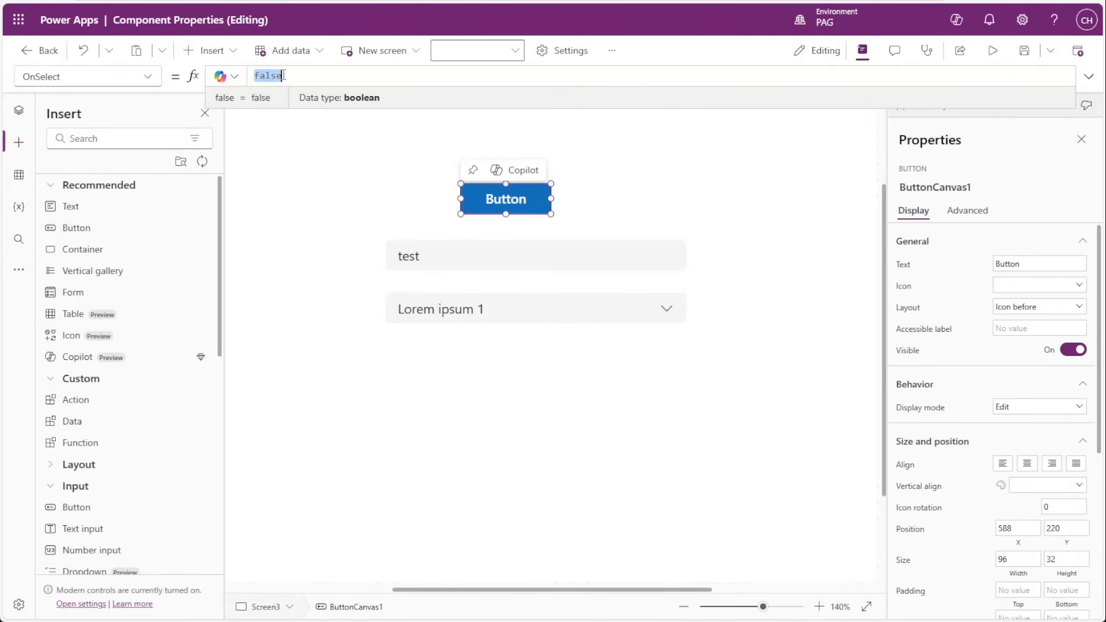
pyautogui.write('Action)')
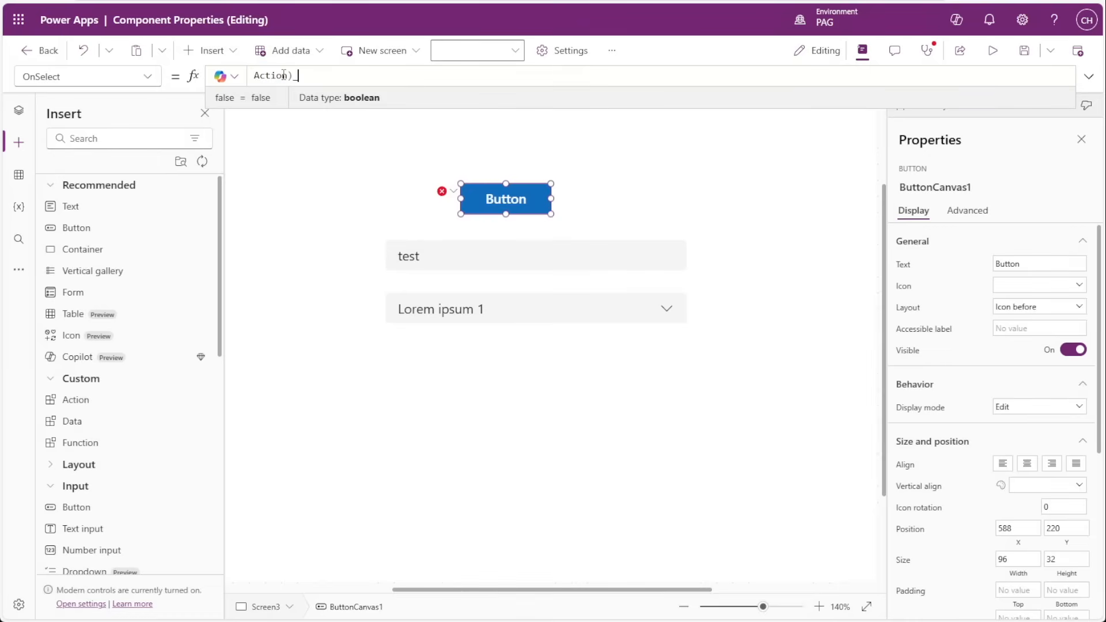
pyautogui.press('BackSpace')
pyautogui.write('_1.Re')
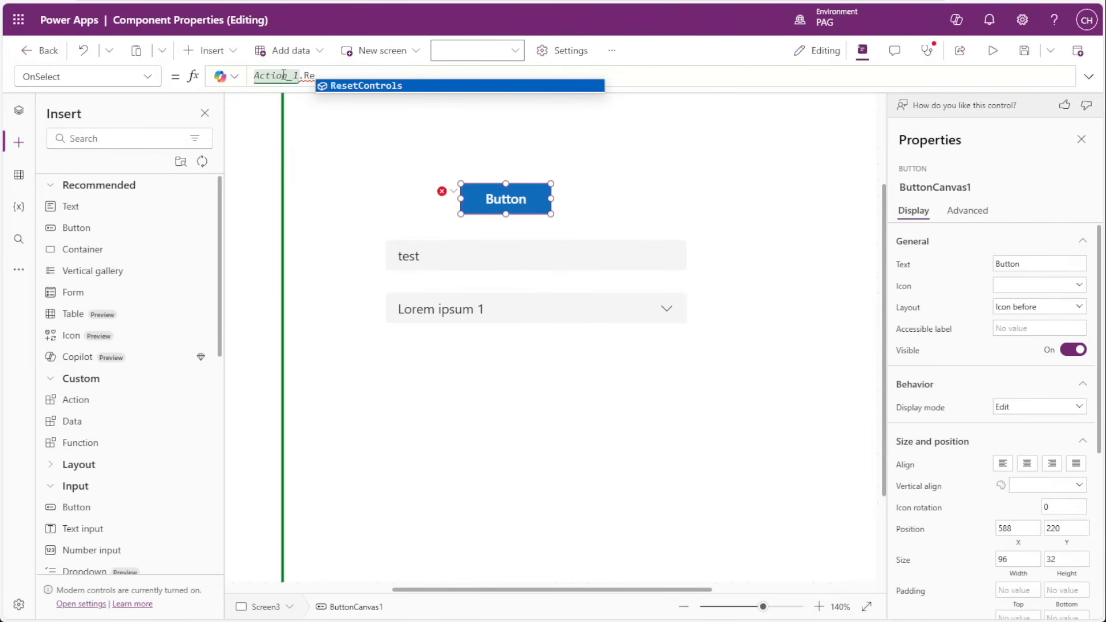
pyautogui.press('Tab')
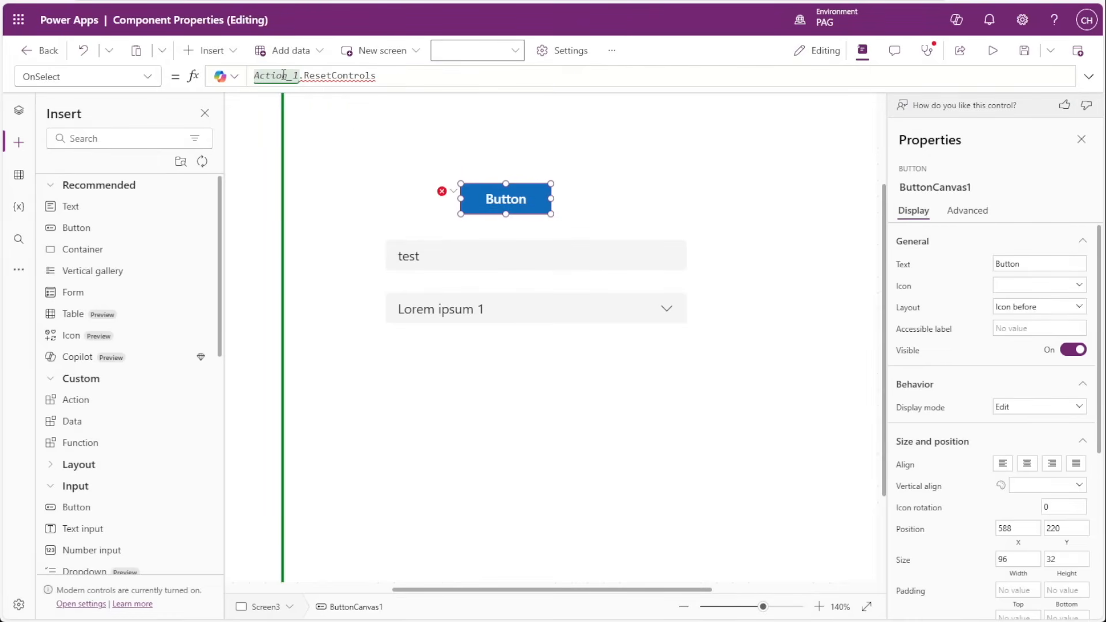
pyautogui.write('(')
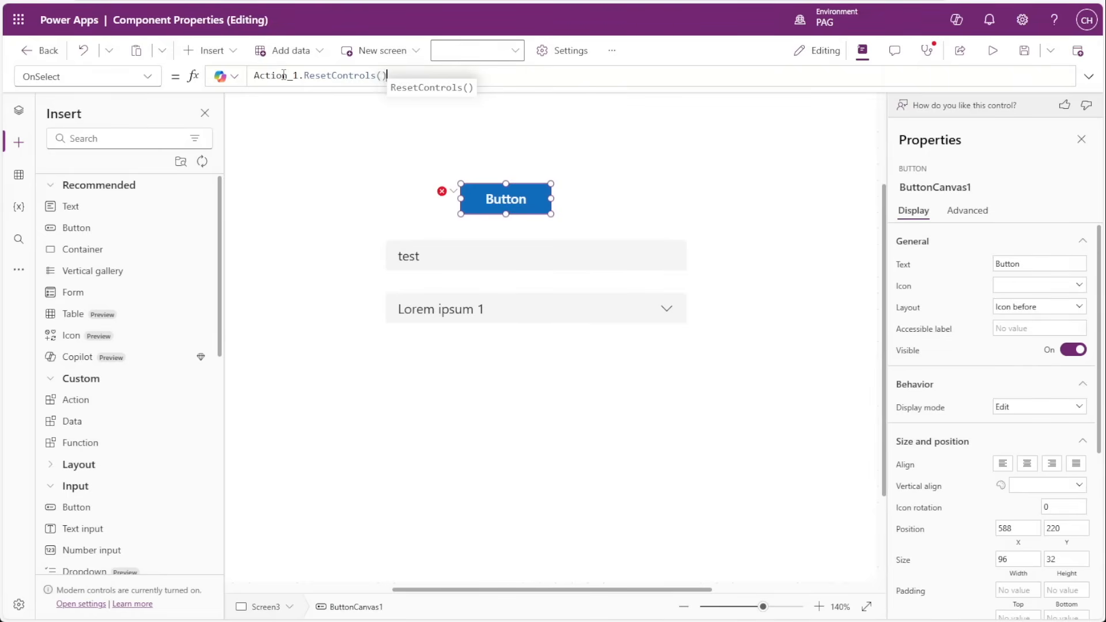
pyautogui.write(')')
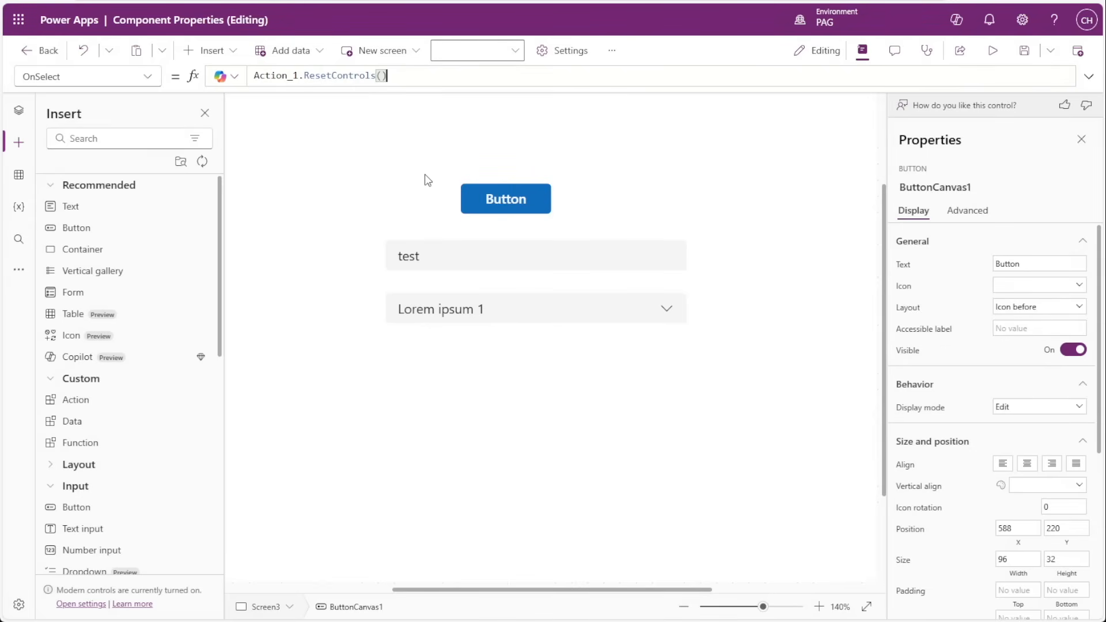
# Run the button to reset the controls, and collapse Screen1 and Screen2 in the tree view.
pyautogui.keyDown('alt'); pyautogui.click(508, 208); pyautogui.keyUp('alt')
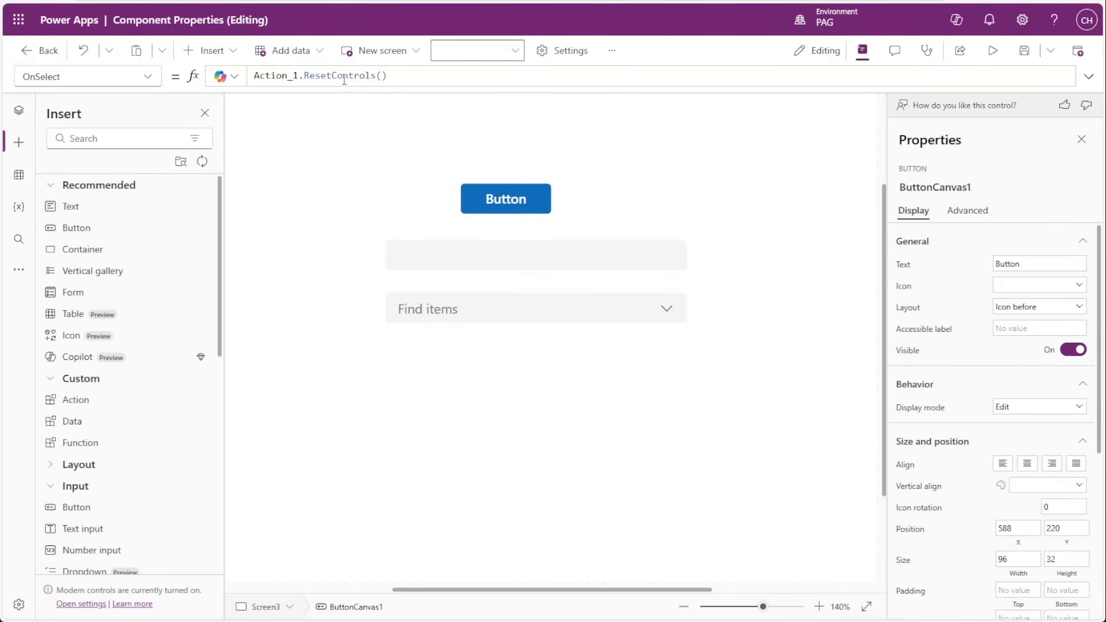
pyautogui.click(489, 193)
pyautogui.click(19, 110)
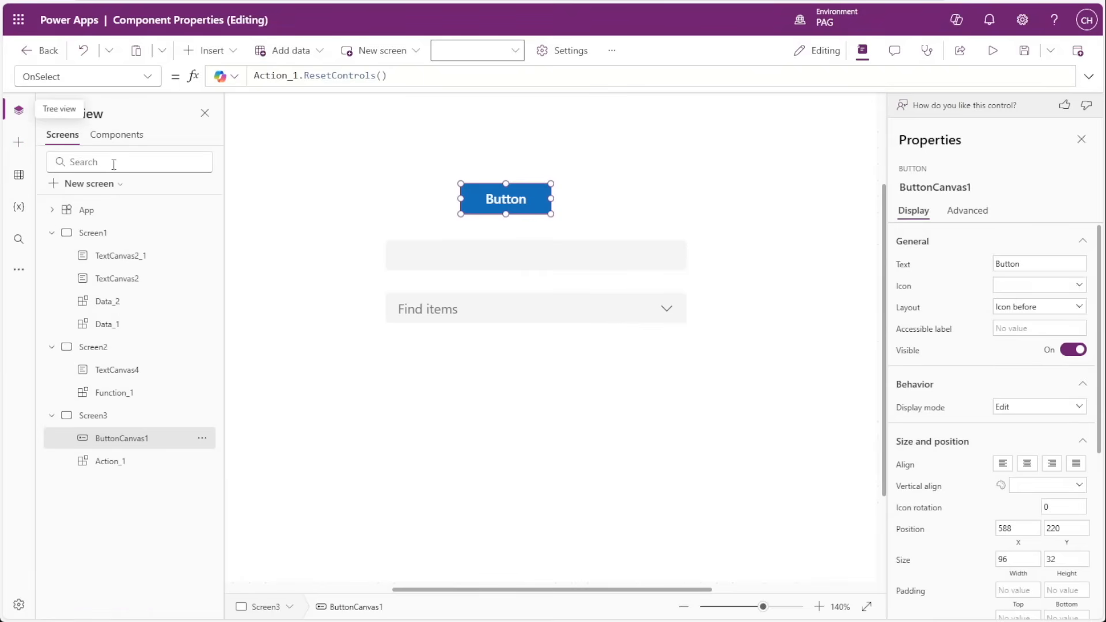
pyautogui.click(51, 233)
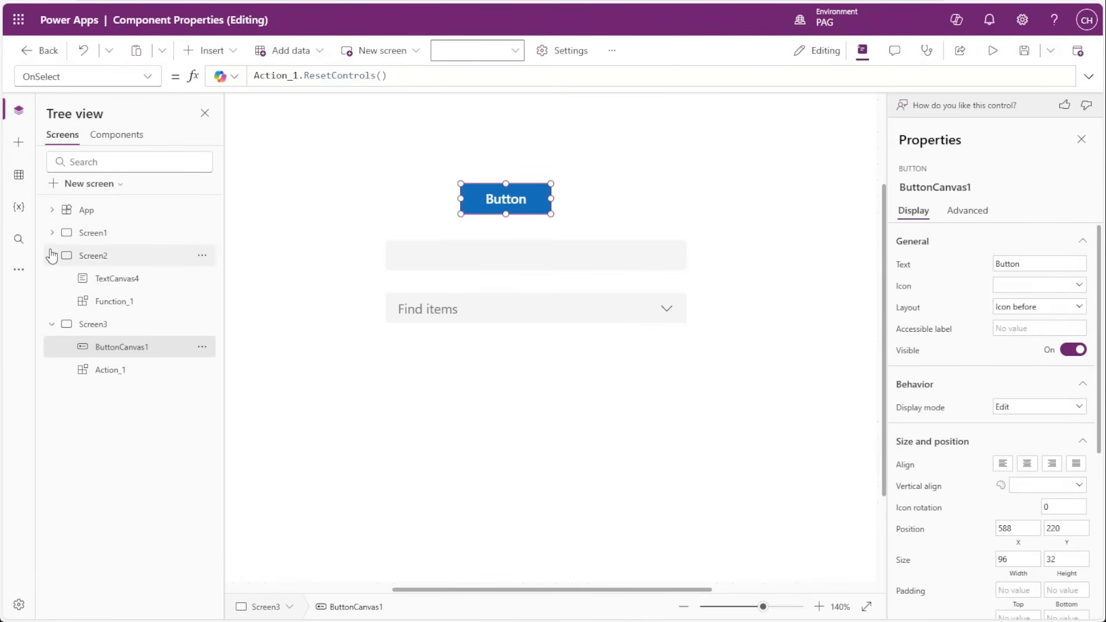
pyautogui.click(51, 255)
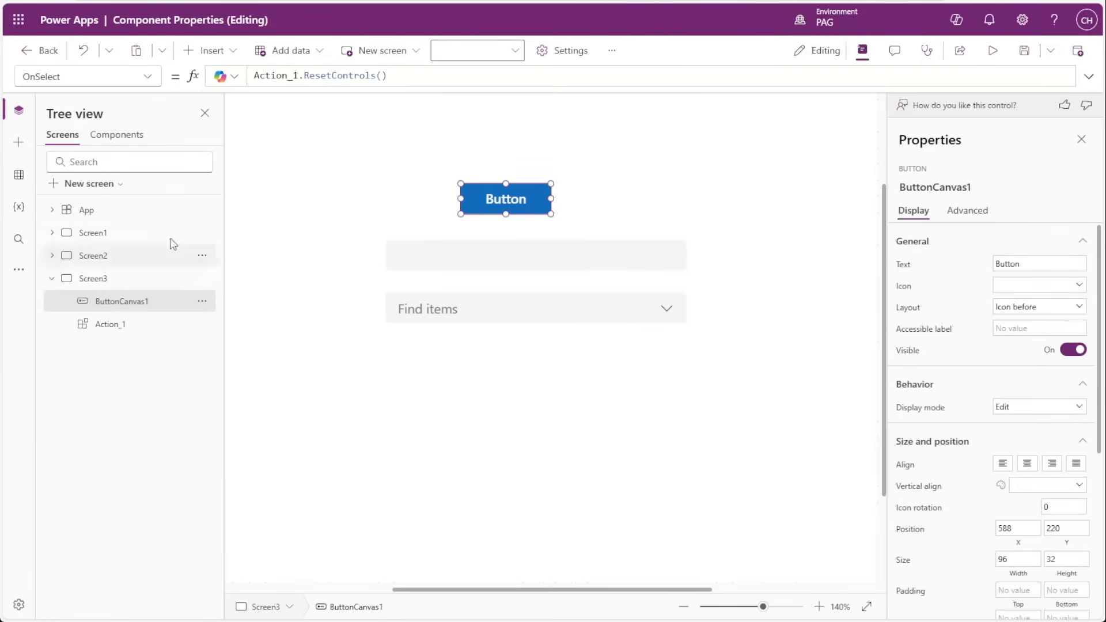
# Insert a second instance of the Action component on Screen3, with its controls beside and slightly below the first instance's.
pyautogui.click(19, 142)
pyautogui.click(76, 402)
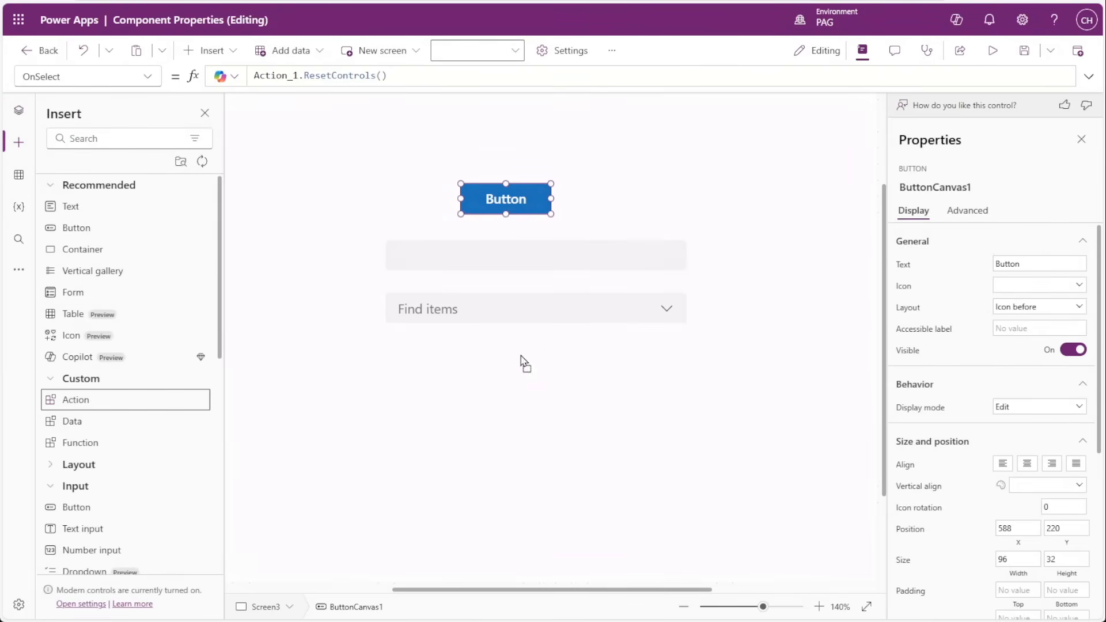
pyautogui.moveTo(395, 323); pyautogui.dragTo(652, 420)
# In the app preview, enter test in the second instance's text input and choose Lorem ipsum 2 in its combo box.
pyautogui.click(994, 51)
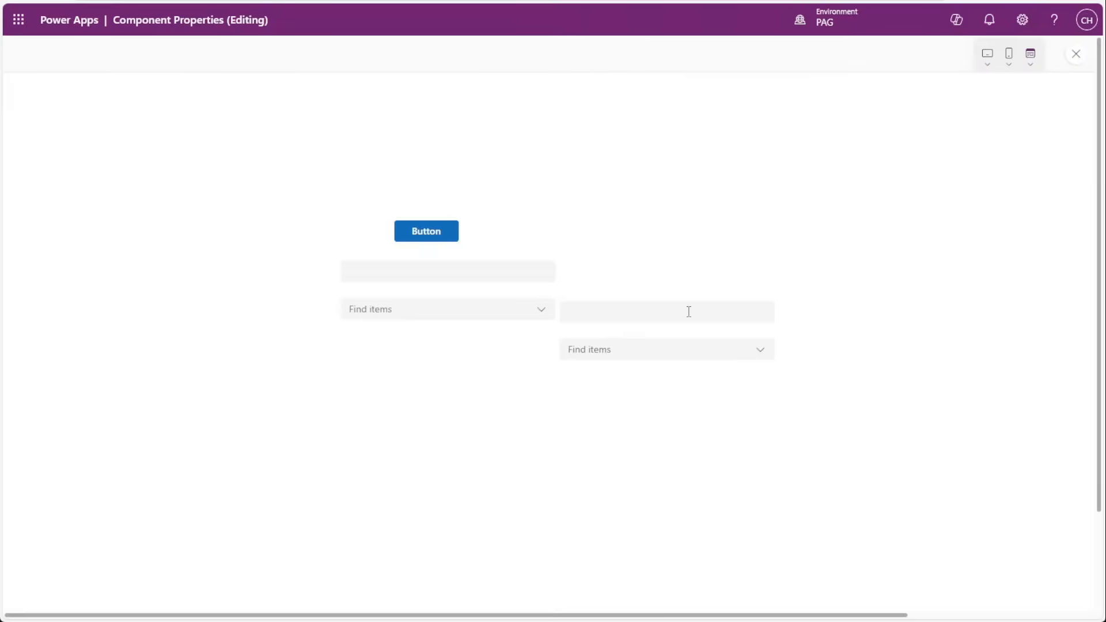
pyautogui.click(689, 311)
pyautogui.write('test')
pyautogui.click(635, 350)
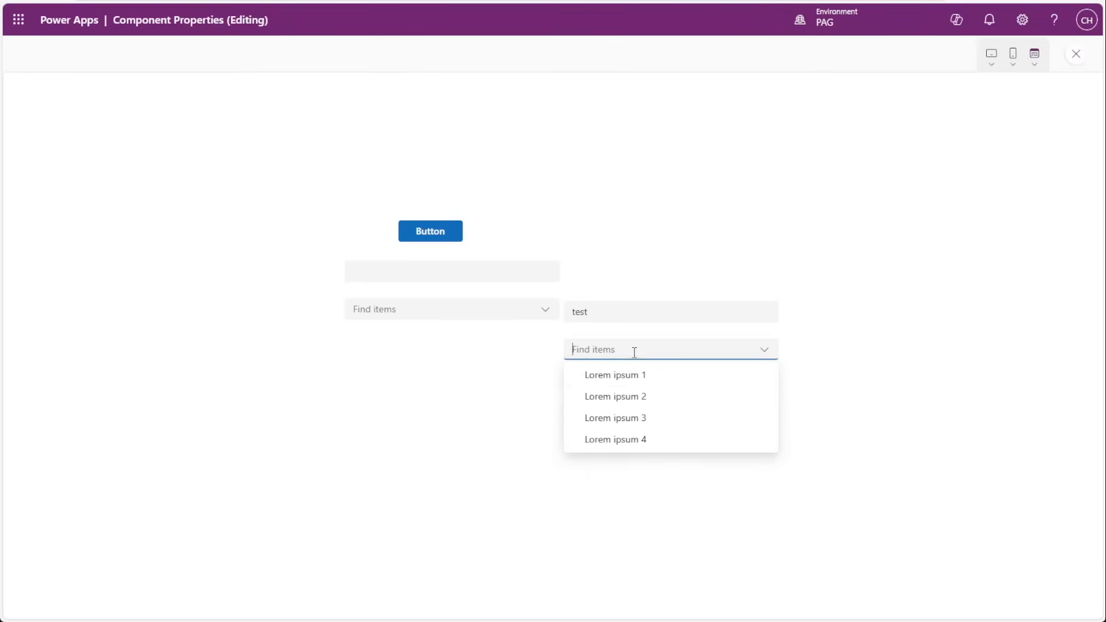
pyautogui.click(617, 404)
pyautogui.click(1075, 55)
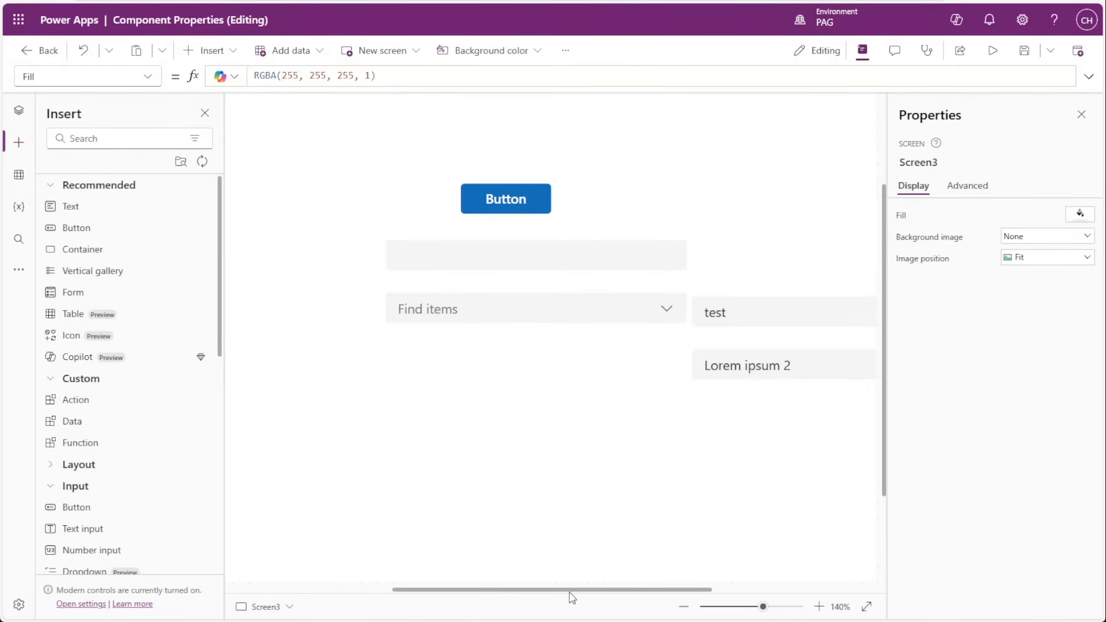
# Run the button above the first Action instance on Screen3 to test resetting only that instance's controls.
pyautogui.moveTo(569, 592); pyautogui.dragTo(628, 590)
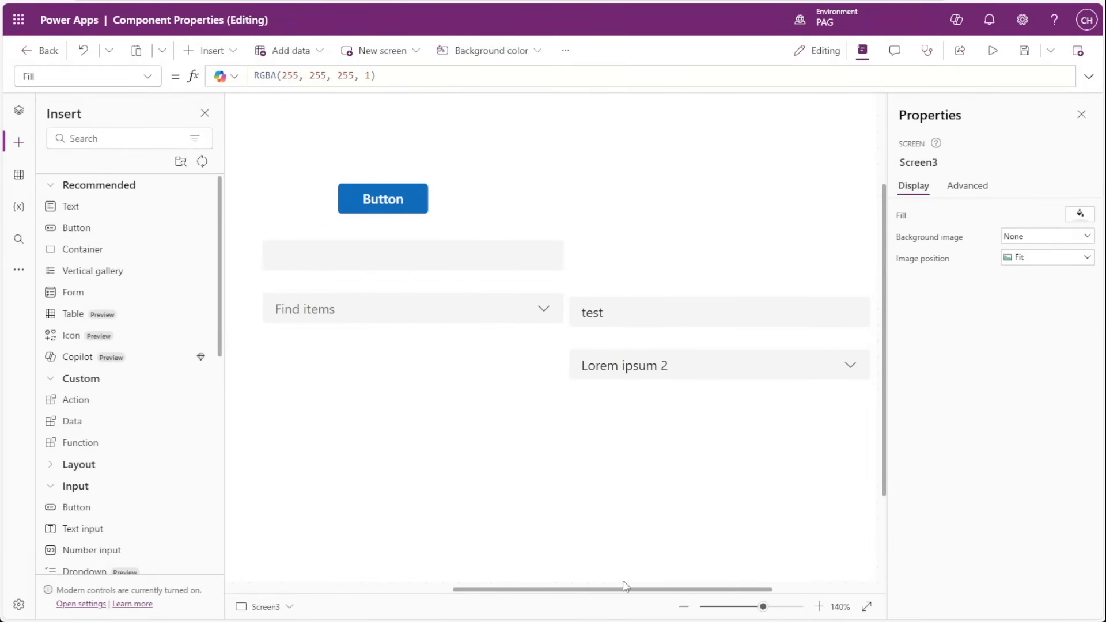
pyautogui.click(389, 198)
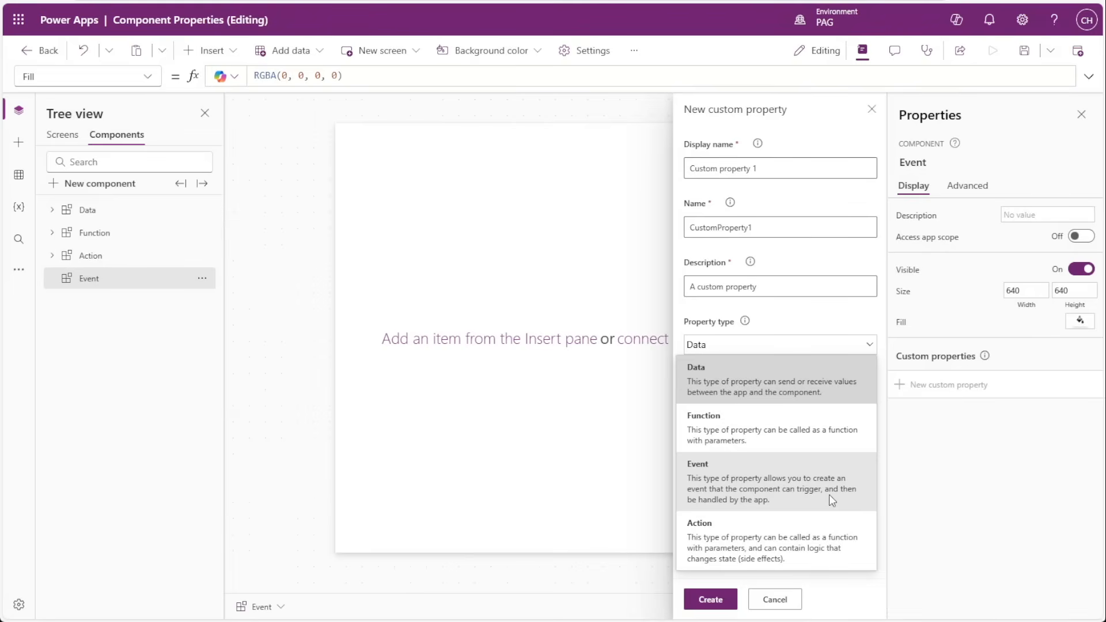
# Cancel the new custom property and insert a button into the Event component.
pyautogui.click(774, 600)
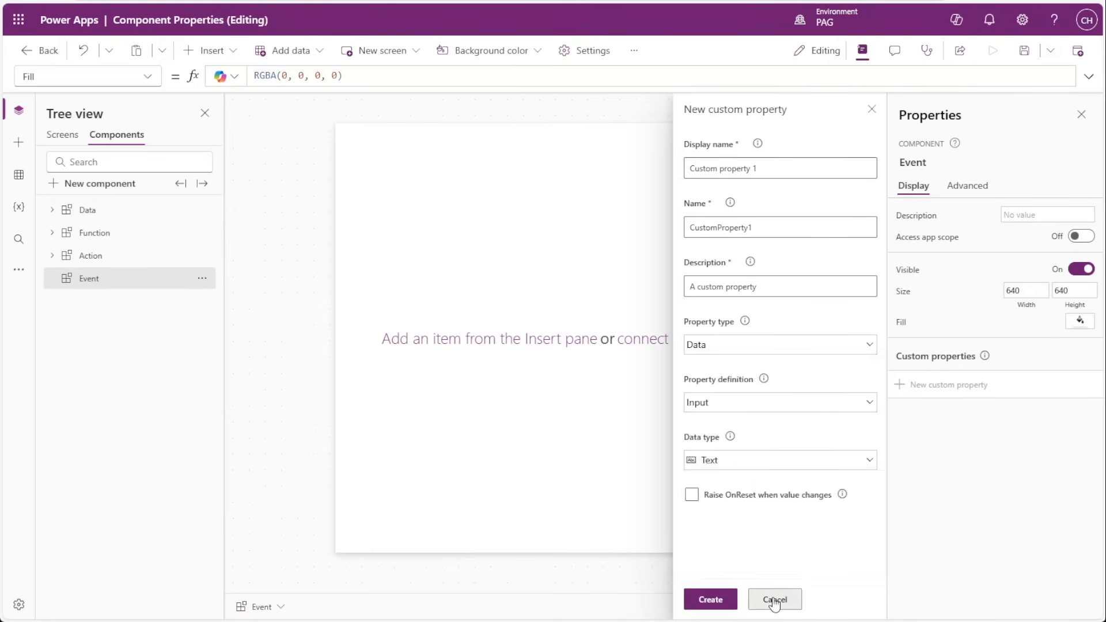
pyautogui.click(775, 599)
pyautogui.click(19, 142)
pyautogui.click(86, 231)
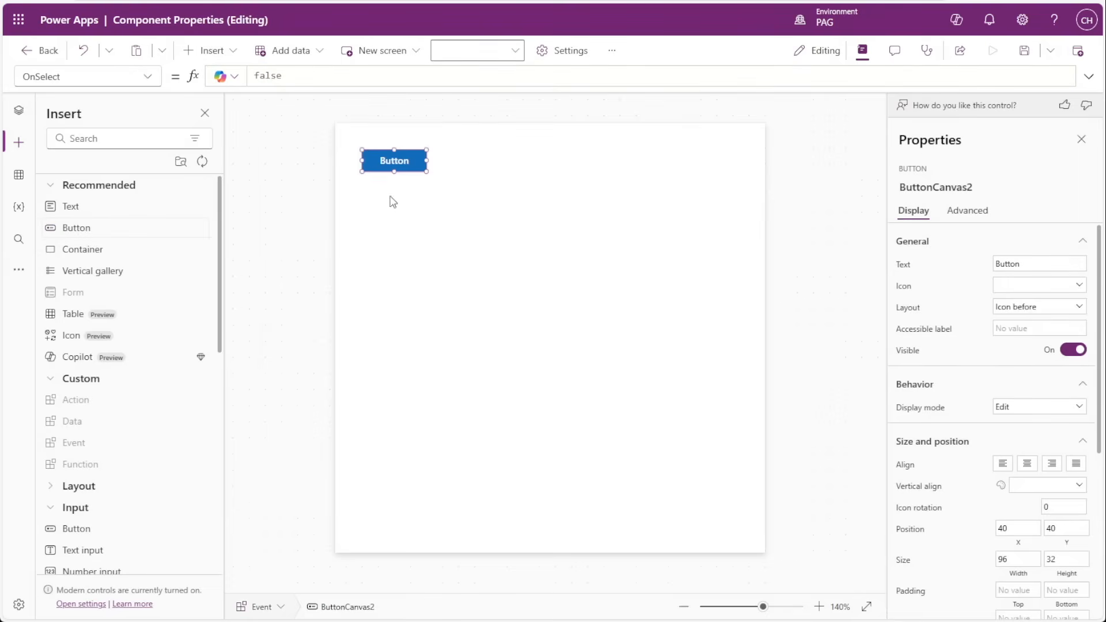
# Try the Navigate, Set and ClearCollect functions in the button's OnSelect formula, and delete the button.
pyautogui.click(974, 211)
pyautogui.click(921, 295)
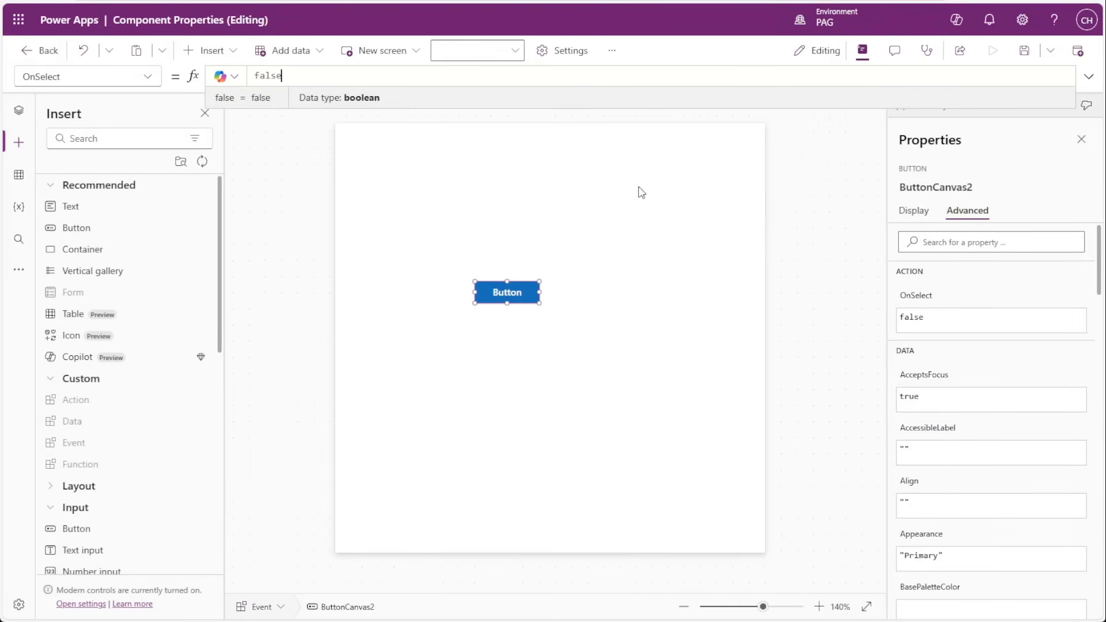
pyautogui.doubleClick(264, 76)
pyautogui.doubleClick(265, 76)
pyautogui.write('Navigate')
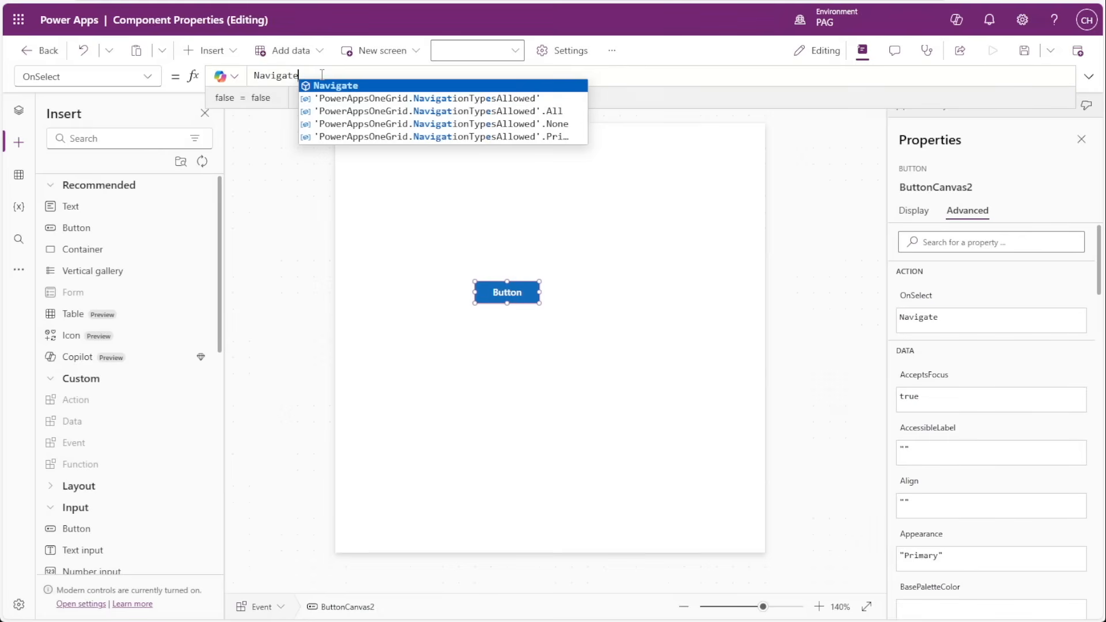
pyautogui.hotkey('ctrl', 'BackSpace')
pyautogui.write('Set')
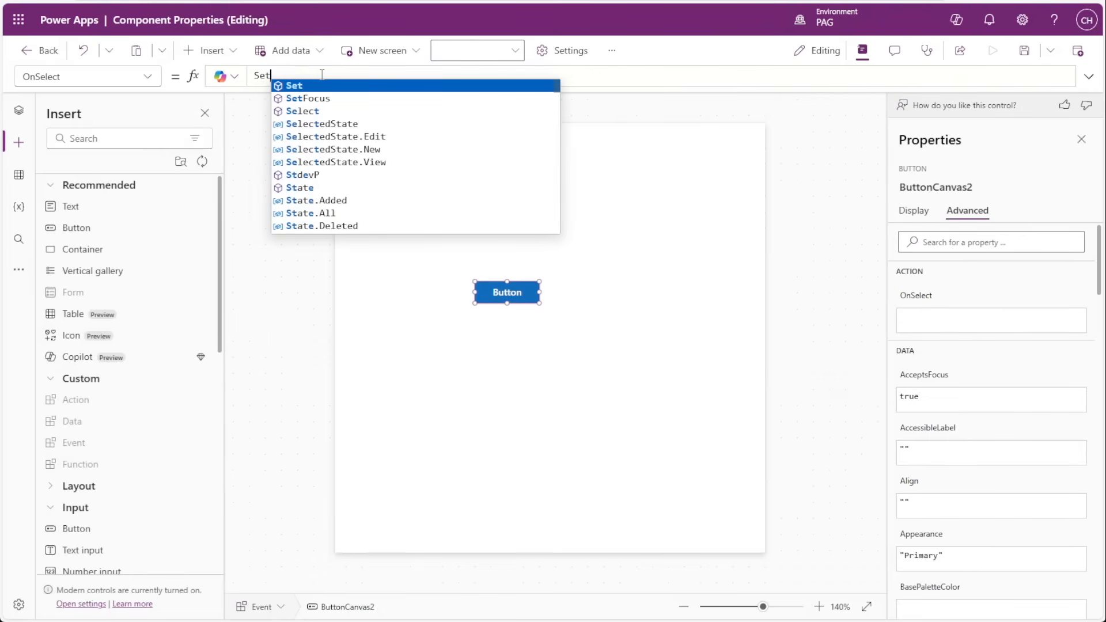
pyautogui.hotkey('ctrl', 'BackSpace')
pyautogui.write('ClearCollect')
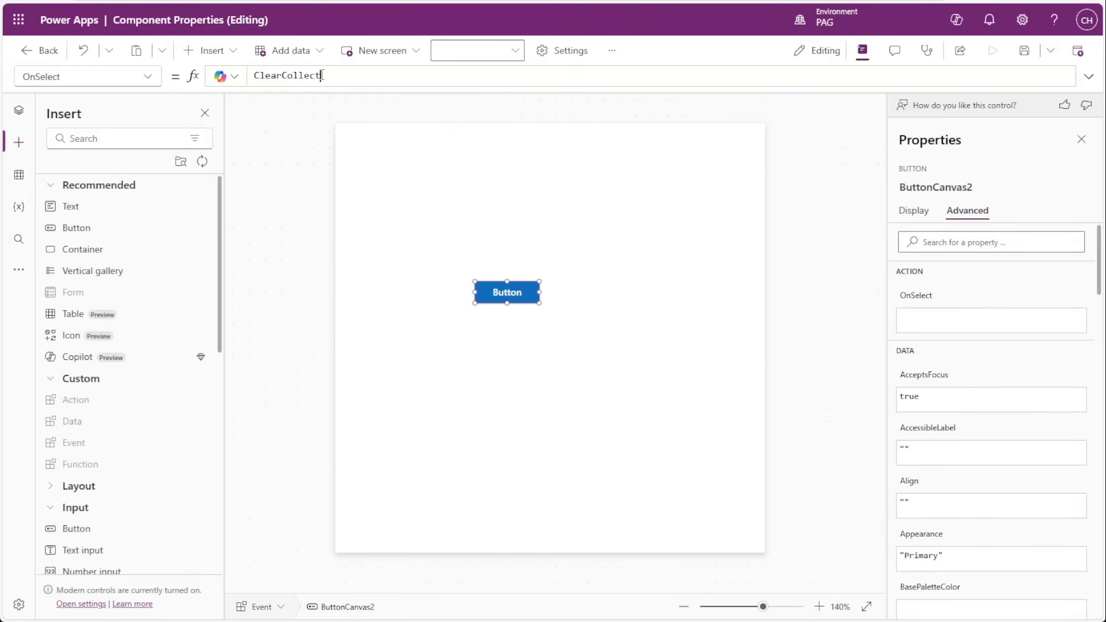
pyautogui.hotkey('ctrl', 'BackSpace')
pyautogui.press('Delete')
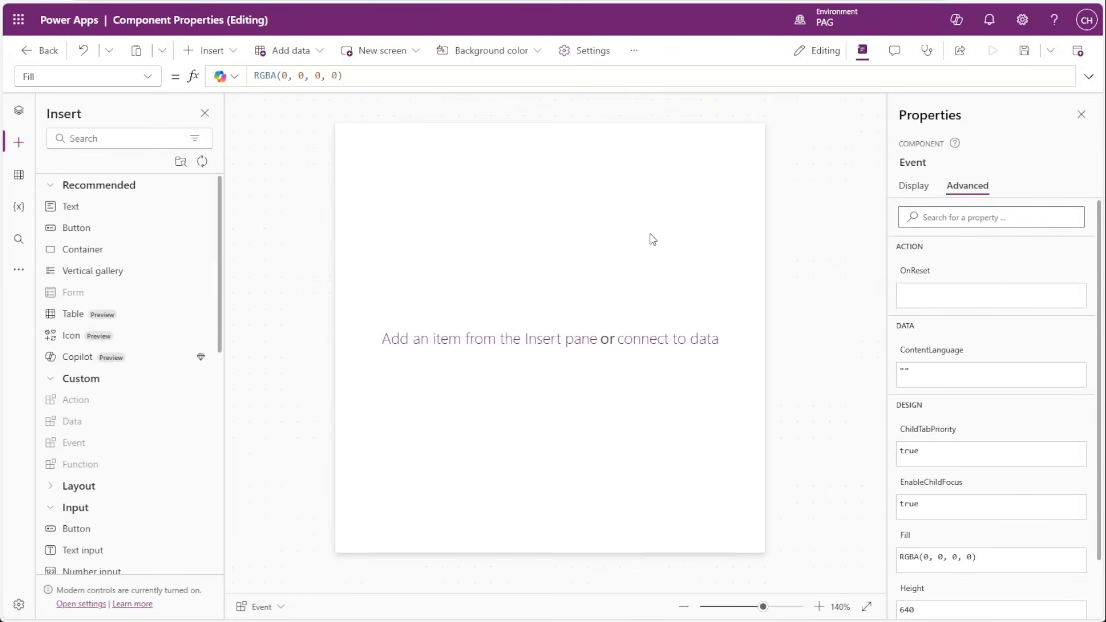
# Place a button near the middle of the Event component, at about X 268, Y 288.
pyautogui.click(914, 185)
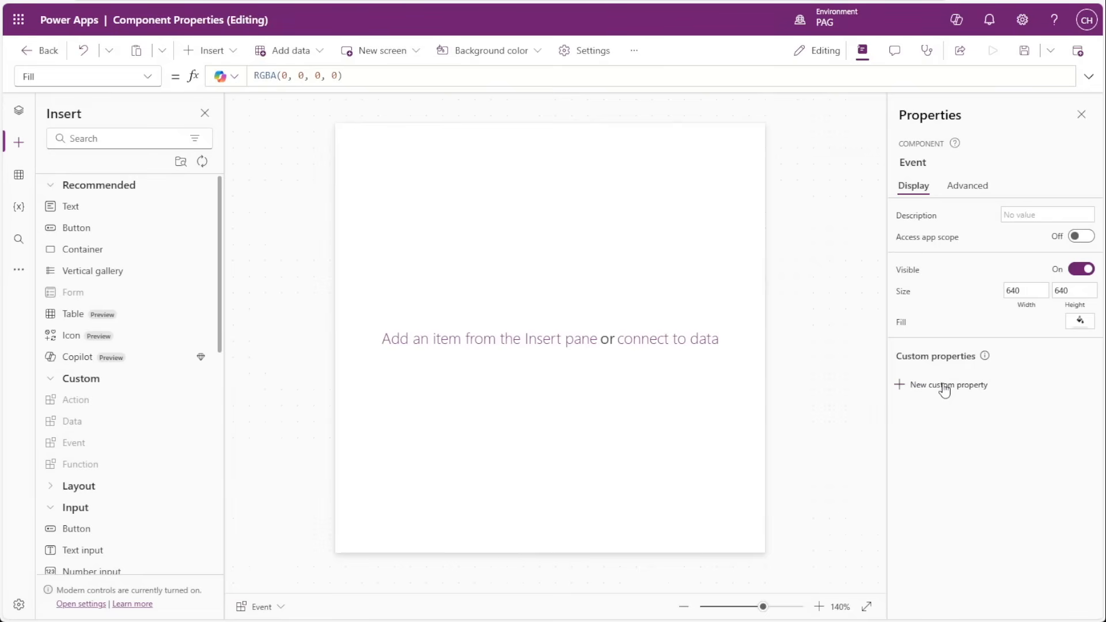
pyautogui.moveTo(75, 227); pyautogui.dragTo(524, 338)
pyautogui.moveTo(511, 287); pyautogui.dragTo(572, 351)
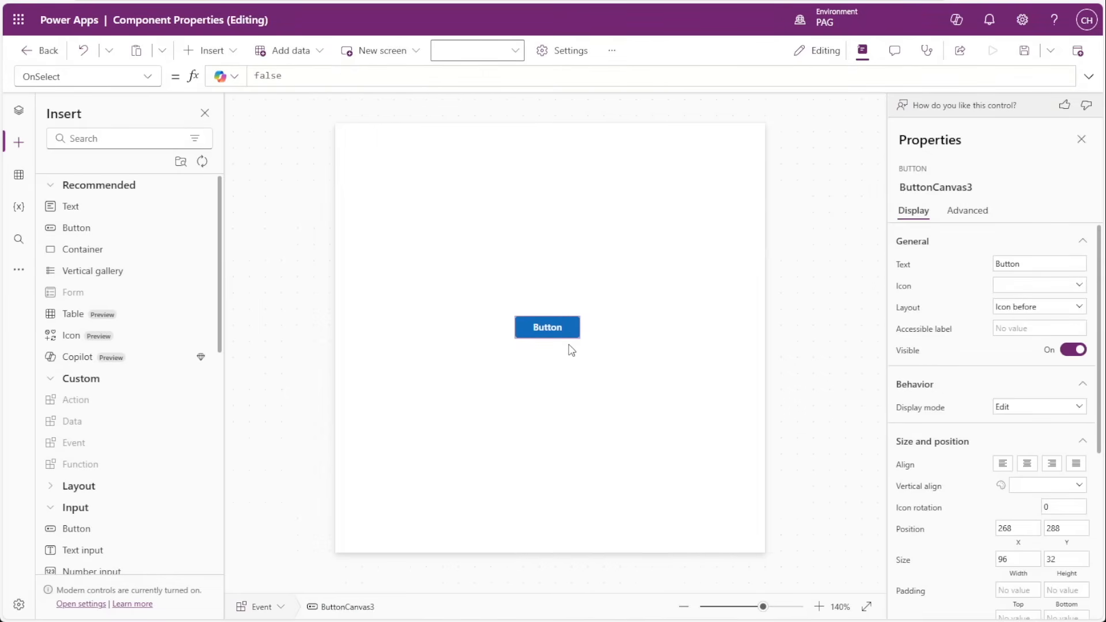
pyautogui.click(853, 263)
# Create a custom property on the Event component with display name Custom On Select, property type Event and return data type None.
pyautogui.click(945, 385)
pyautogui.tripleClick(798, 168)
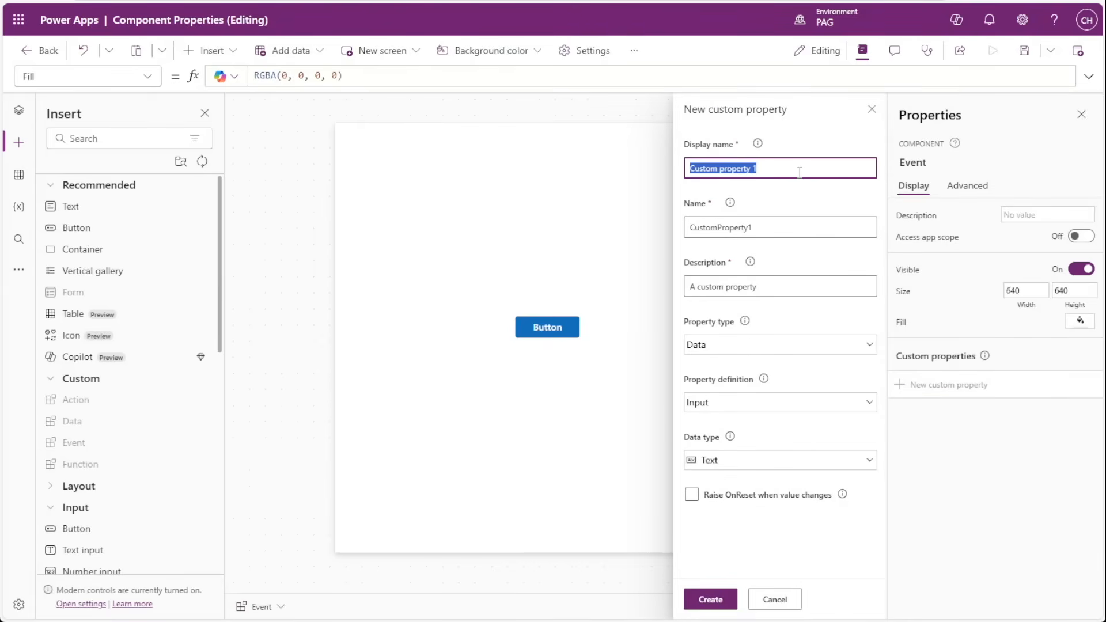
pyautogui.write('Custom On ')
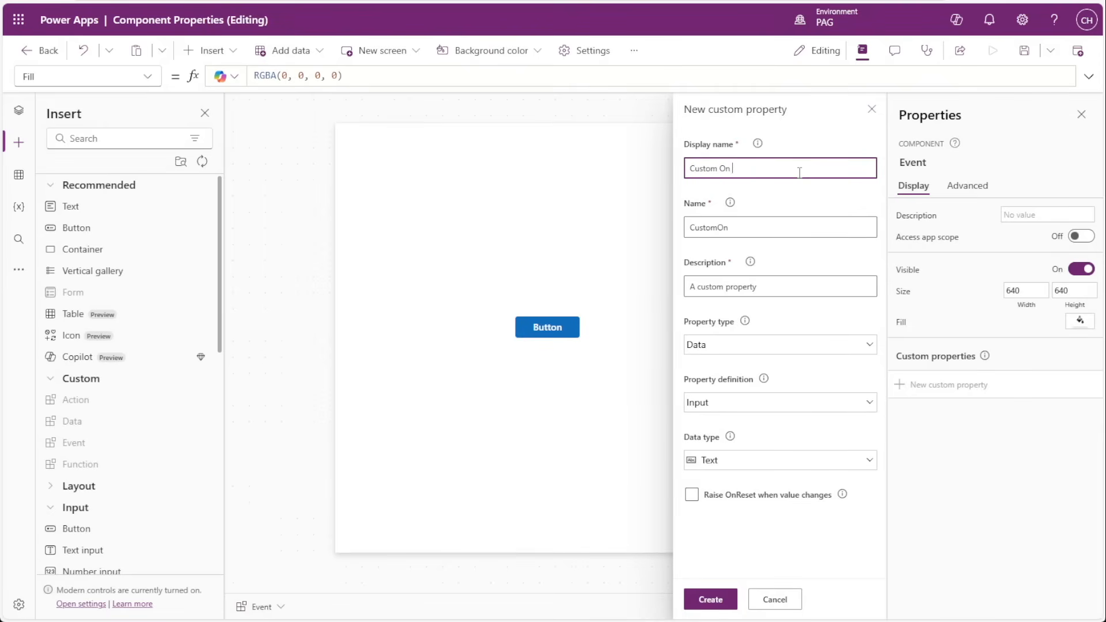
pyautogui.write('Select')
pyautogui.click(808, 191)
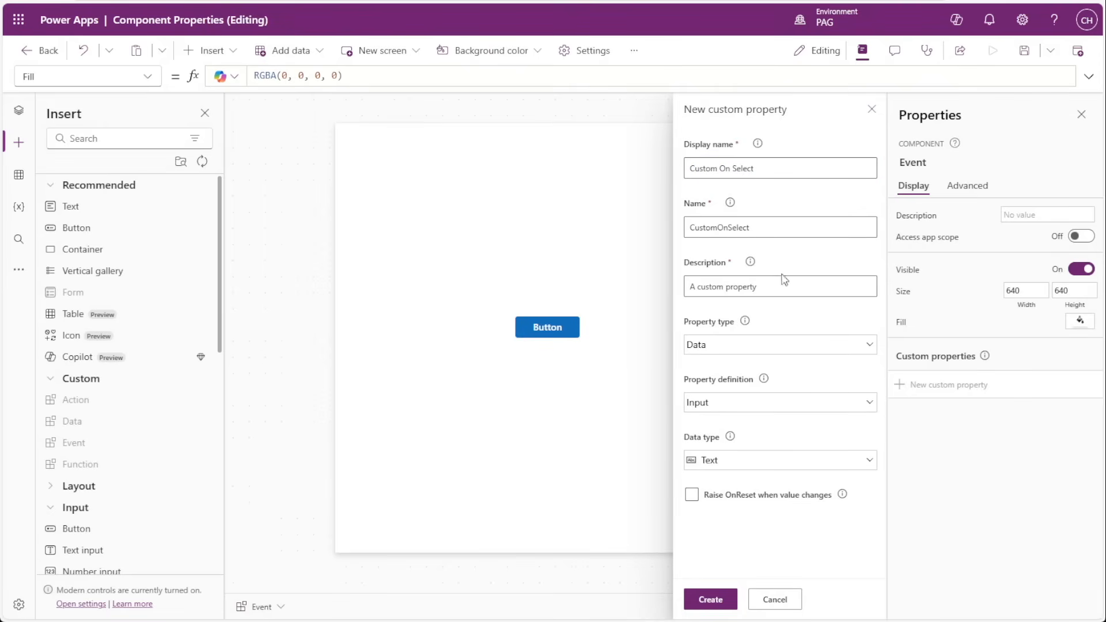
pyautogui.click(732, 350)
pyautogui.click(732, 461)
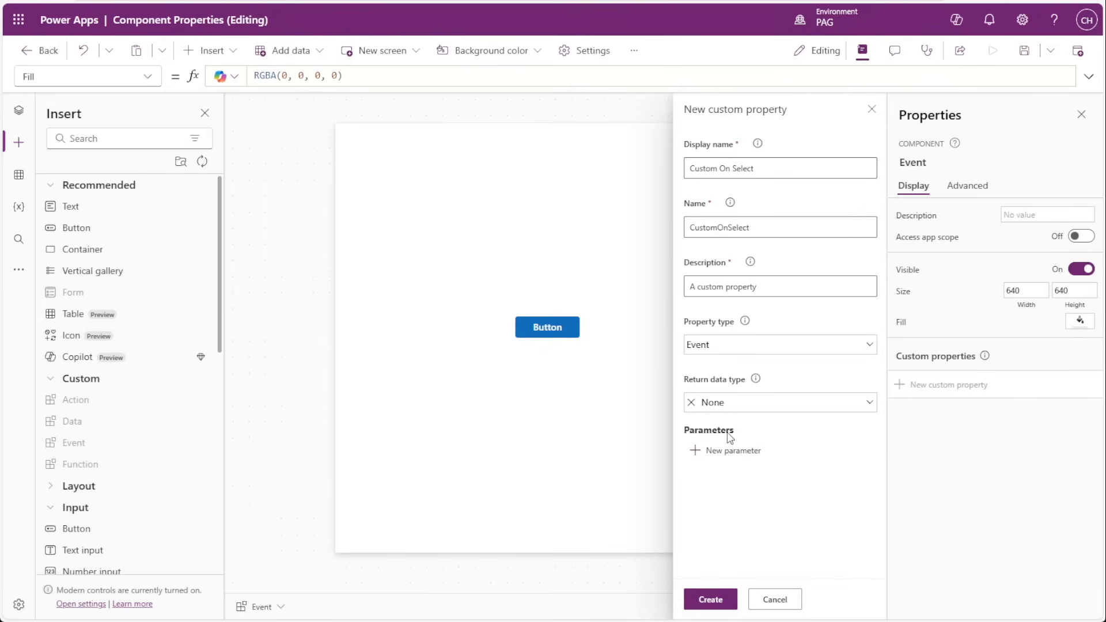
pyautogui.click(701, 402)
pyautogui.click(732, 409)
pyautogui.click(712, 458)
pyautogui.click(697, 140)
# Set the Event component's Custom On Select default formula to Notify("Default property selected").
pyautogui.click(943, 411)
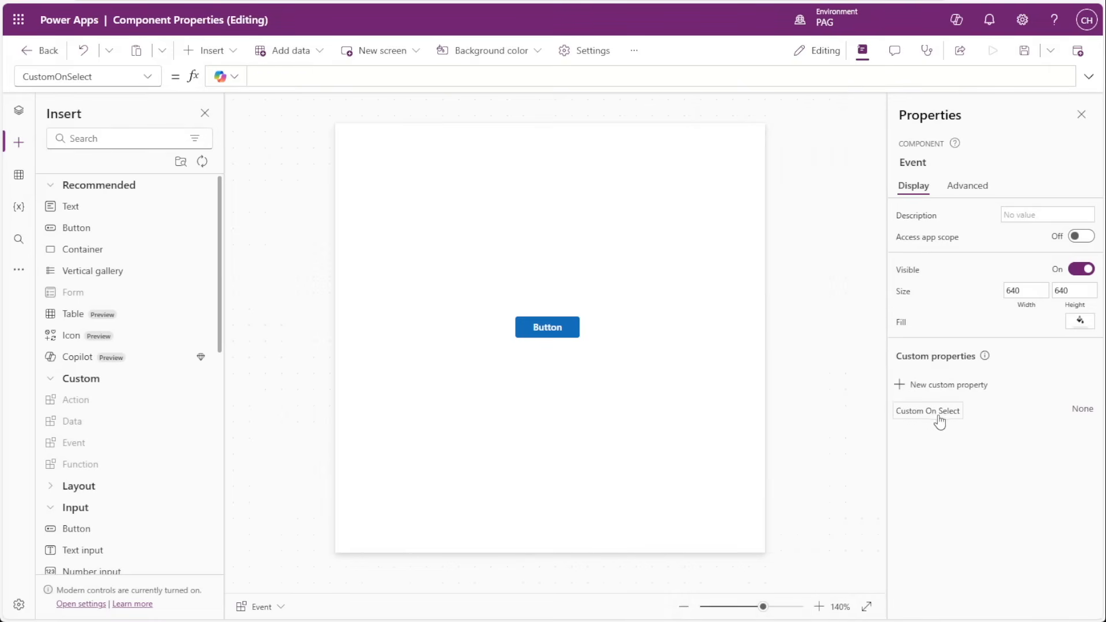
pyautogui.click(260, 78)
pyautogui.click(260, 78)
pyautogui.write('N')
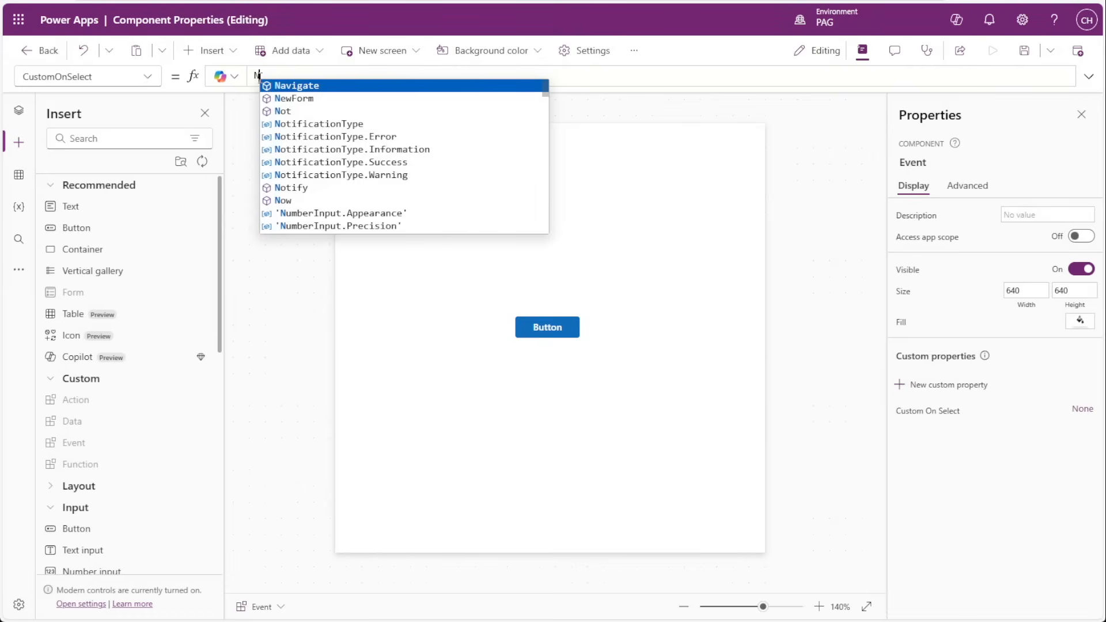
pyautogui.write('otify("Default pro')
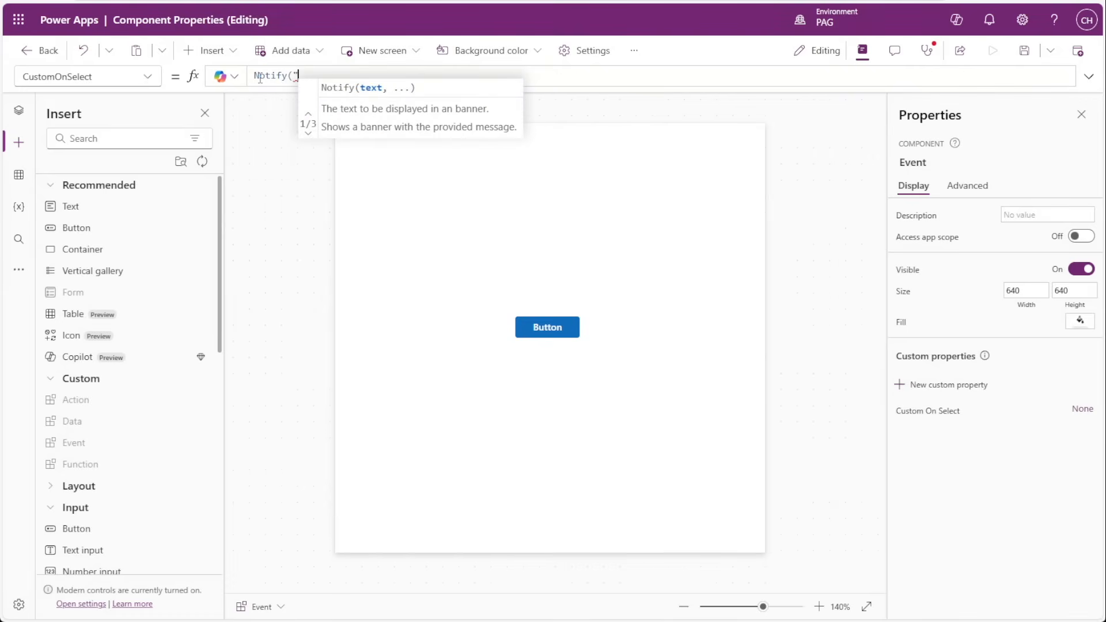
pyautogui.write('perty')
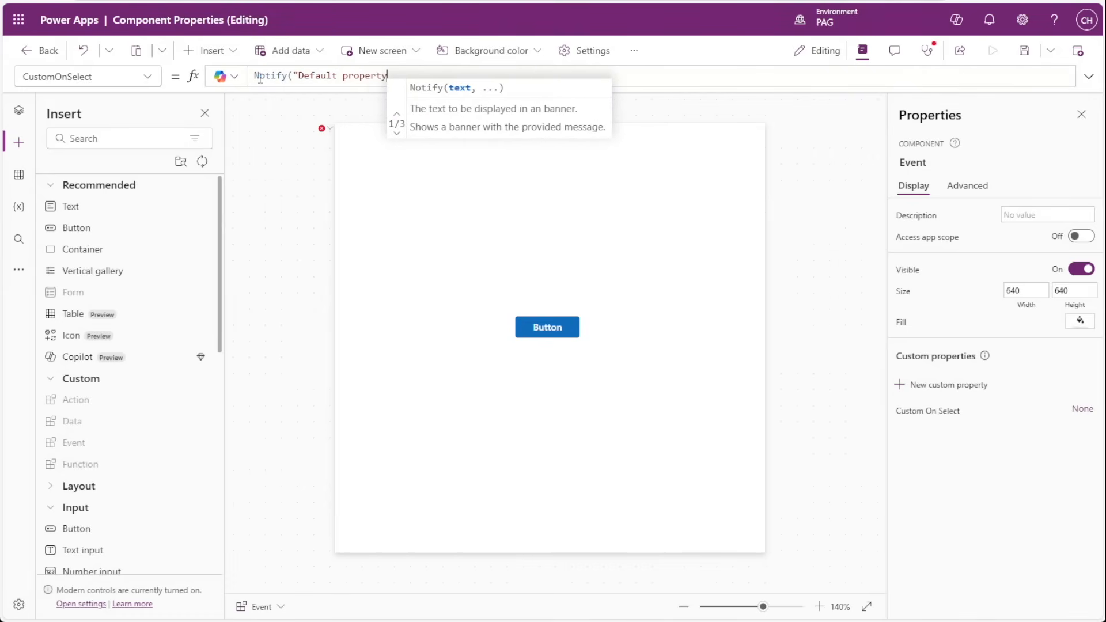
pyautogui.write(' selected")')
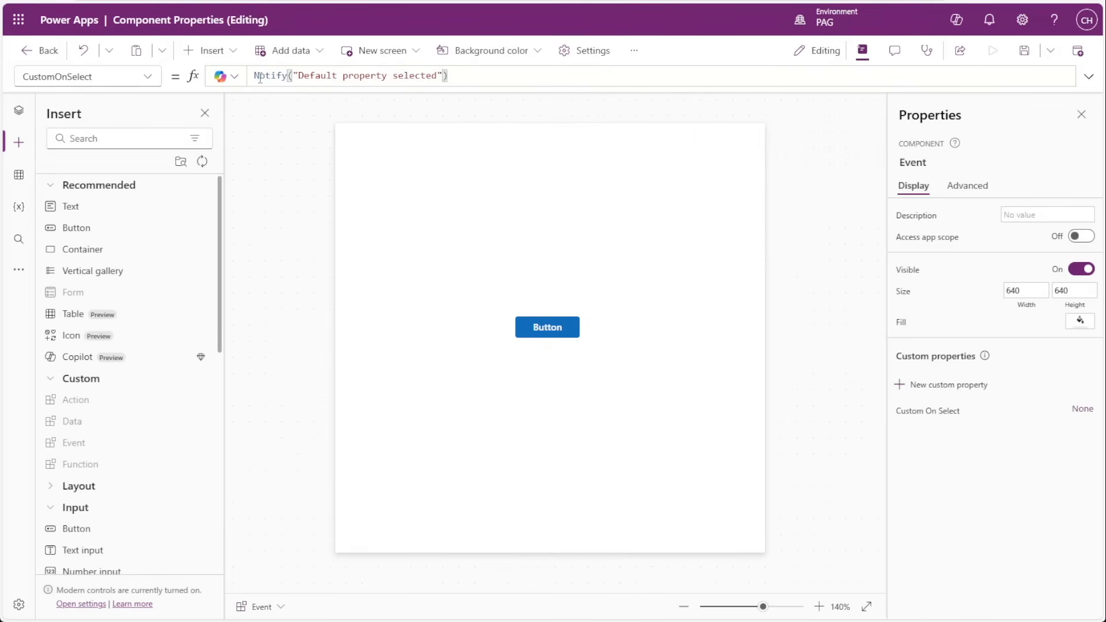
# Set the OnSelect of the button inside the Event component to Event.CustomOnSelect().
pyautogui.click(19, 110)
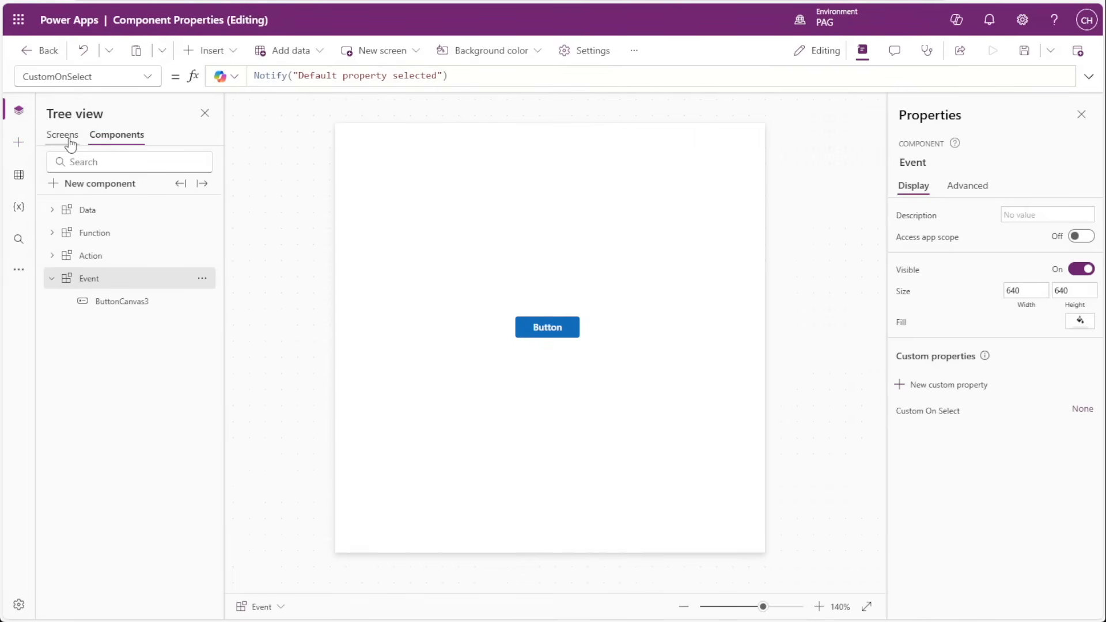
pyautogui.click(550, 328)
pyautogui.doubleClick(285, 76)
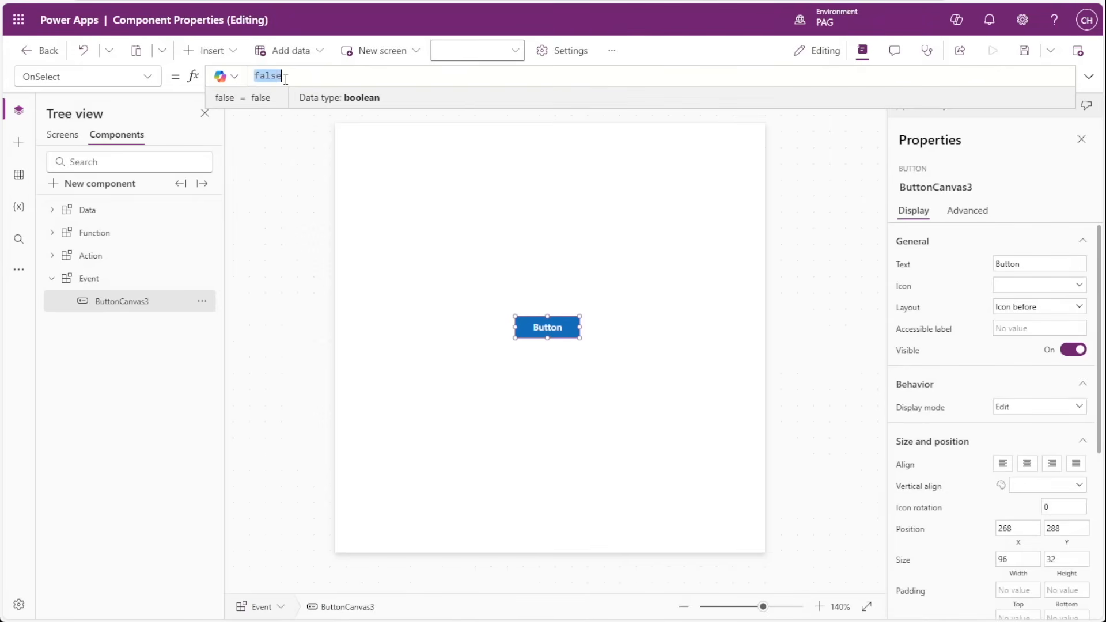
pyautogui.write('Ev')
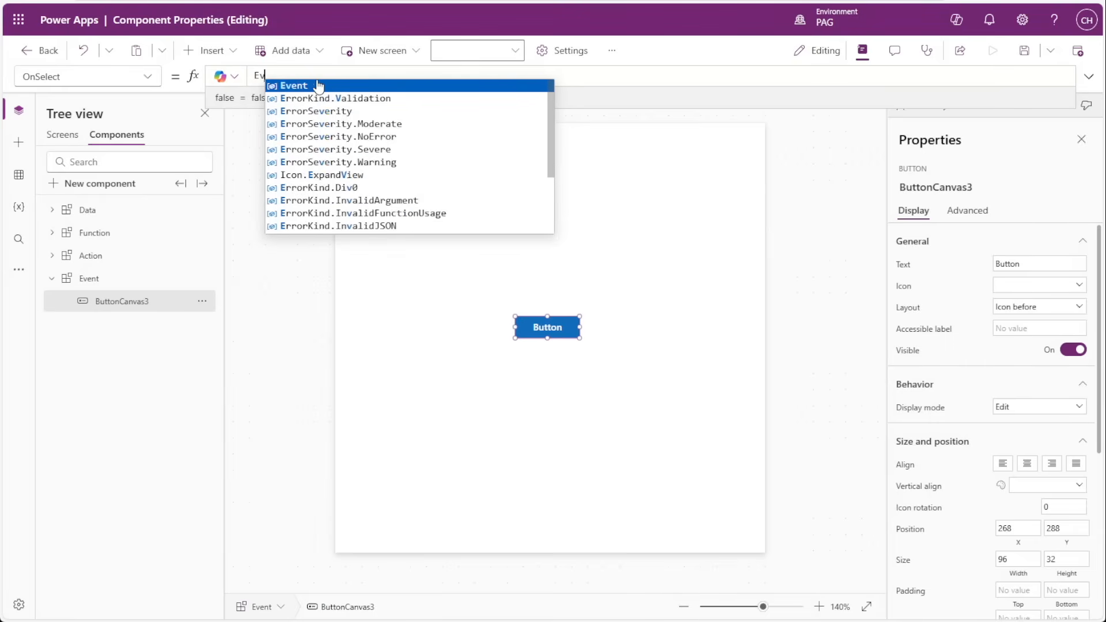
pyautogui.write('ent.CustomOnSelect')
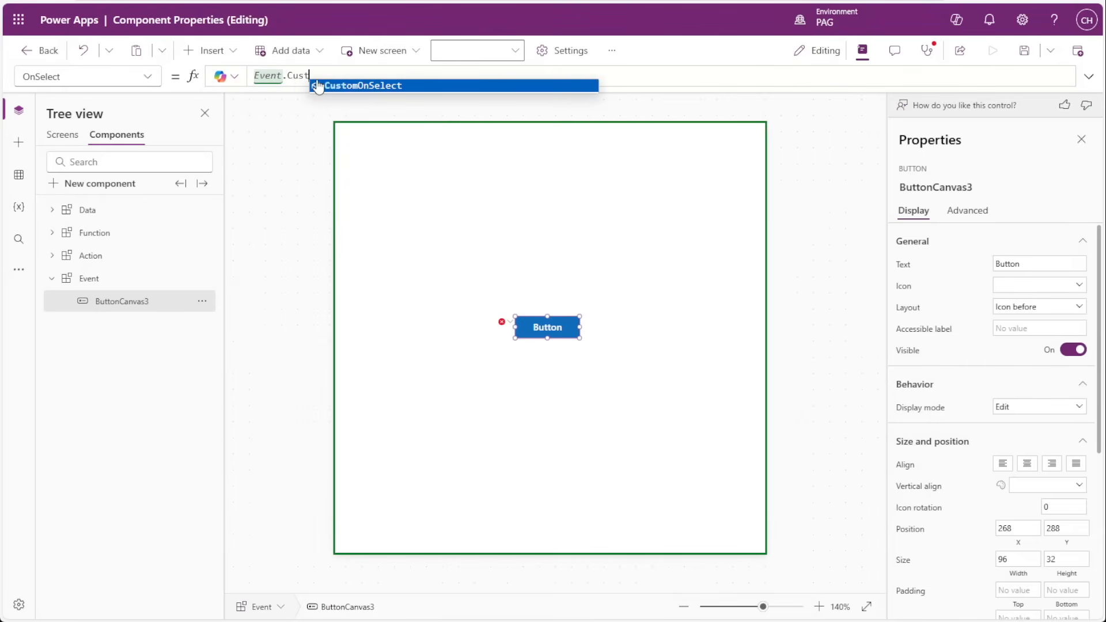
pyautogui.press('Tab')
pyautogui.write('(')
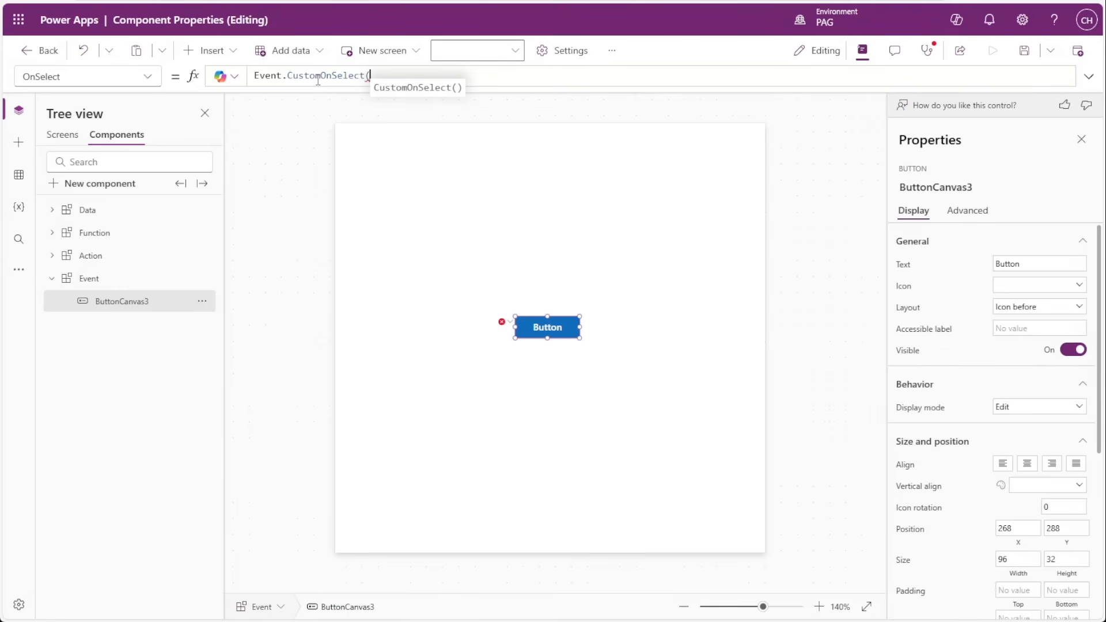
pyautogui.write(')')
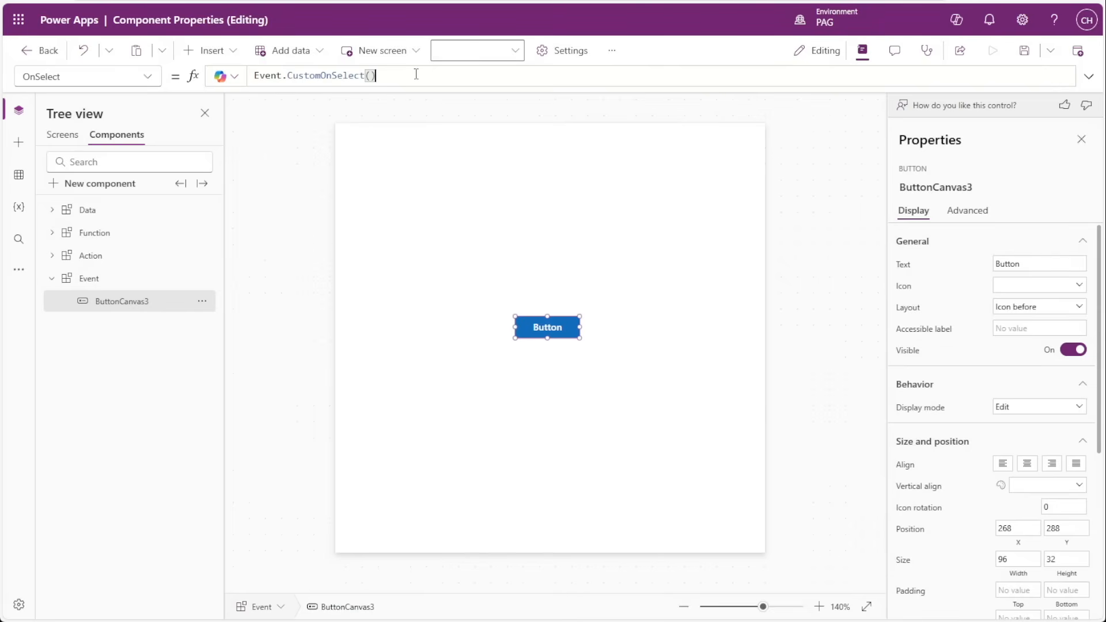
pyautogui.moveTo(416, 75); pyautogui.dragTo(240, 81)
pyautogui.click(494, 225)
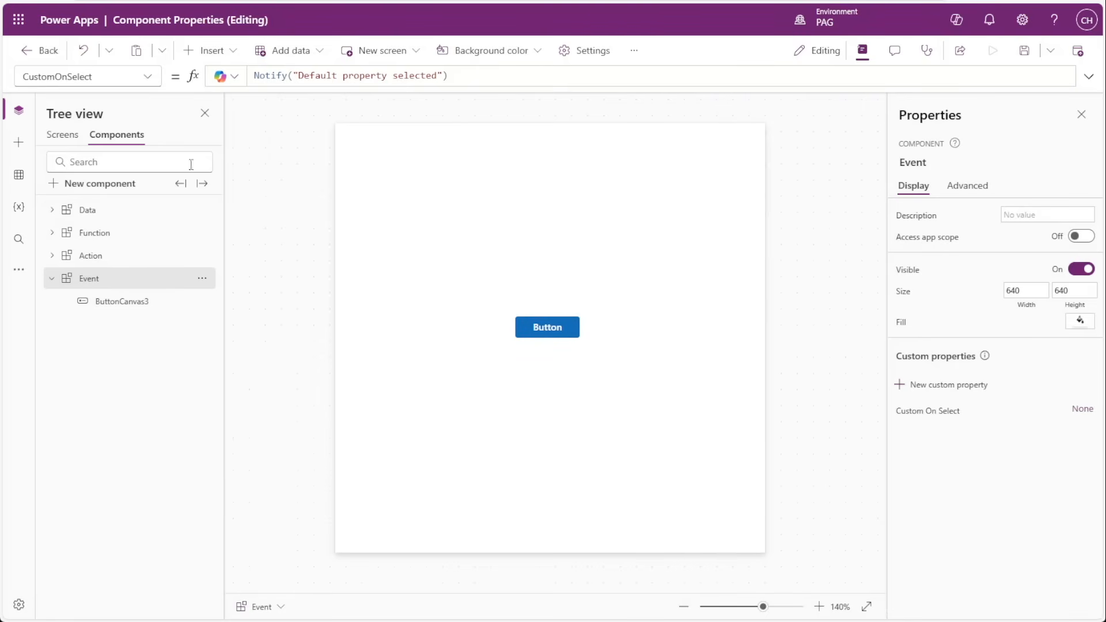
# Insert an instance of the Event component on Screen4 and move it to about X 352, Y 60.
pyautogui.click(58, 136)
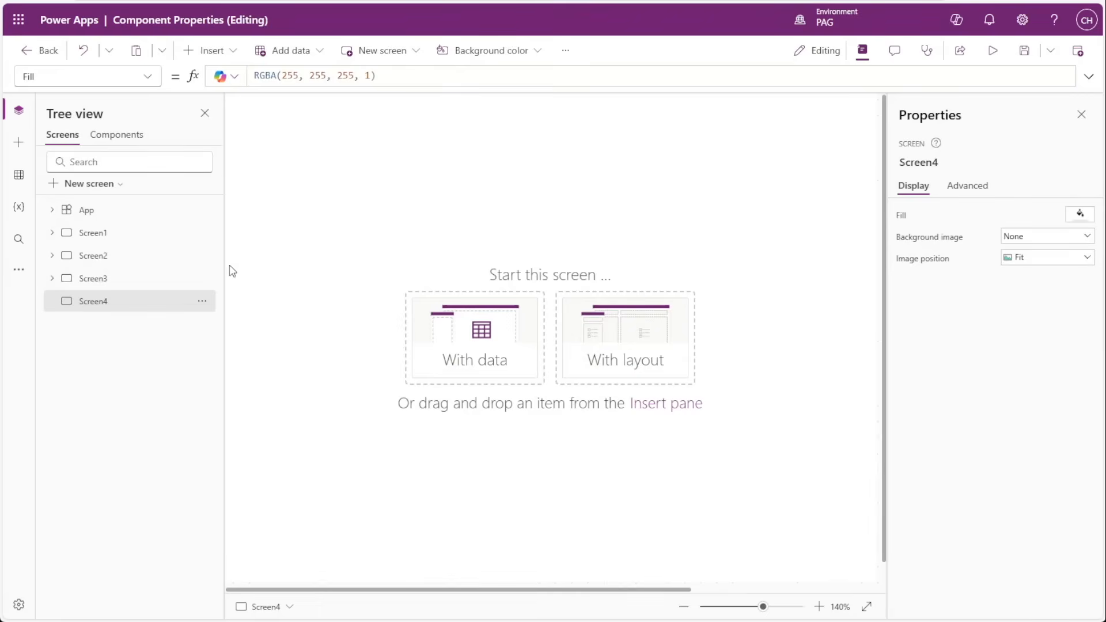
pyautogui.click(18, 142)
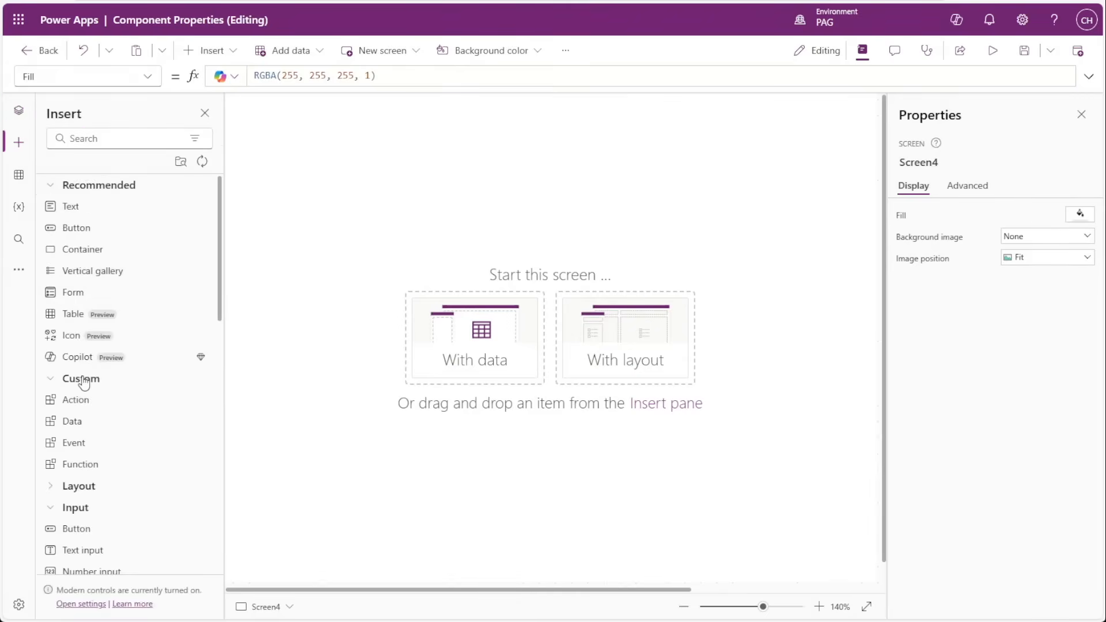
pyautogui.click(76, 447)
pyautogui.moveTo(553, 366); pyautogui.dragTo(726, 375)
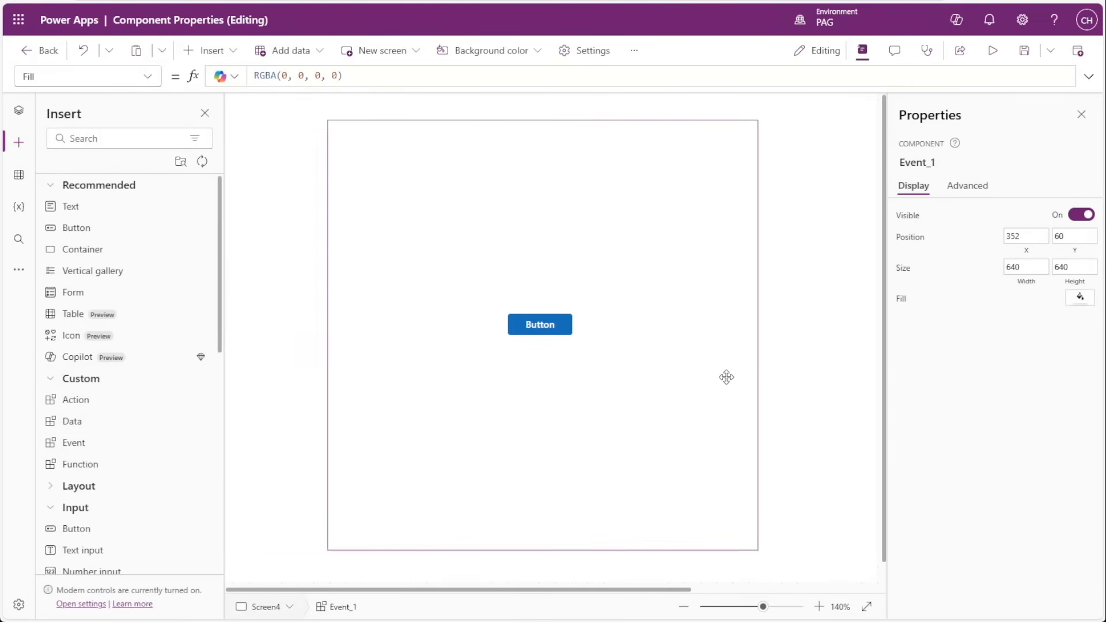
# Examine the CustomOnSelect formula of the Event instance on Screen4 and run its button to test the default notification.
pyautogui.click(981, 192)
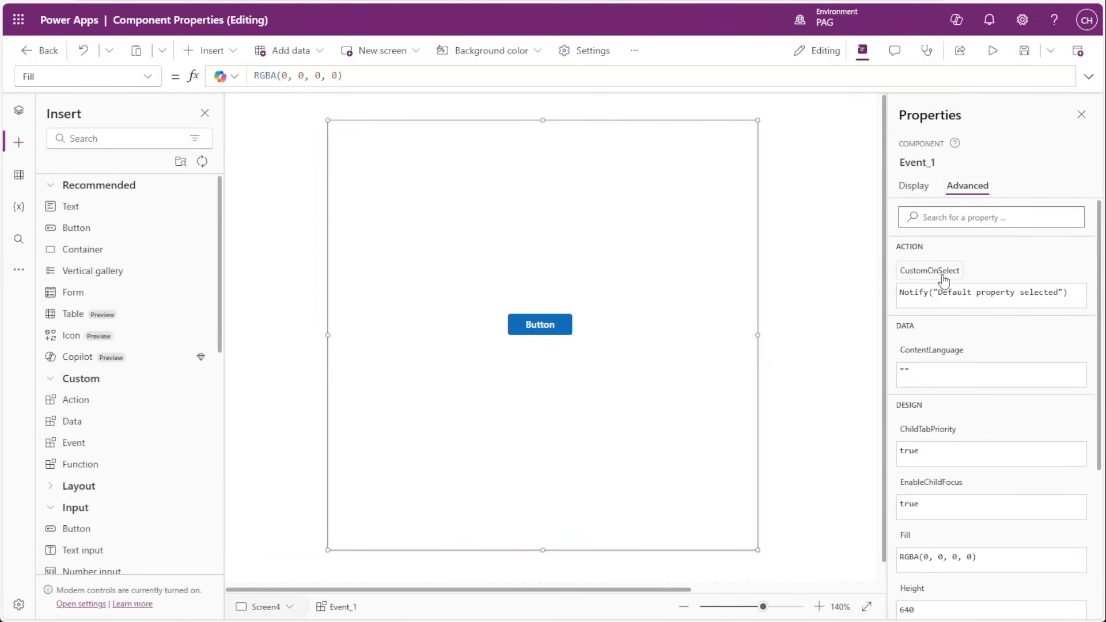
pyautogui.click(943, 281)
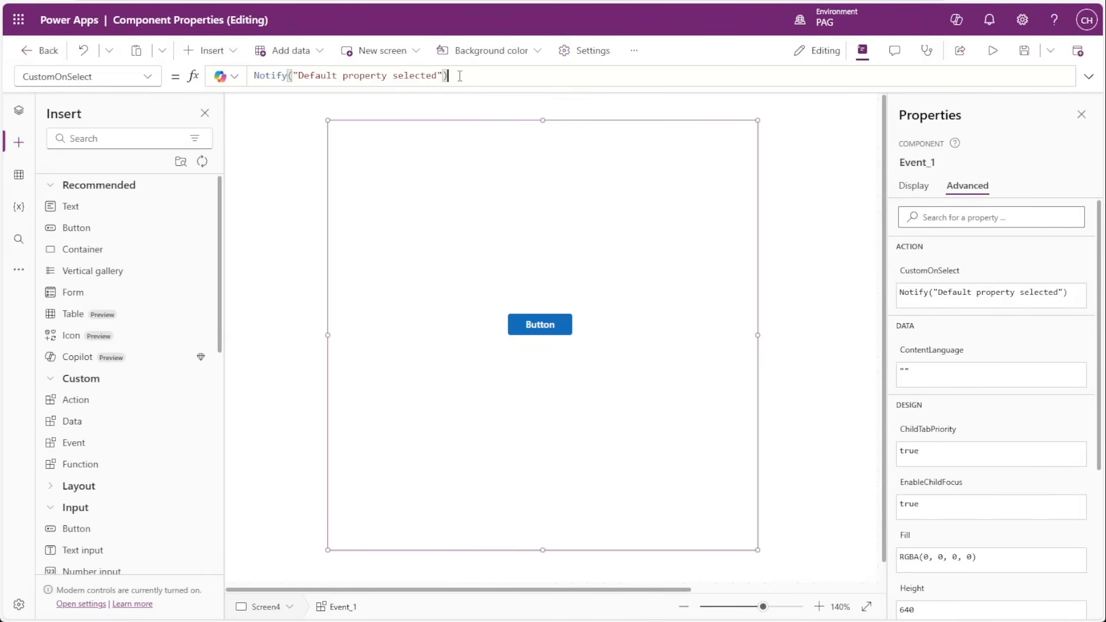
pyautogui.moveTo(452, 76); pyautogui.dragTo(250, 76)
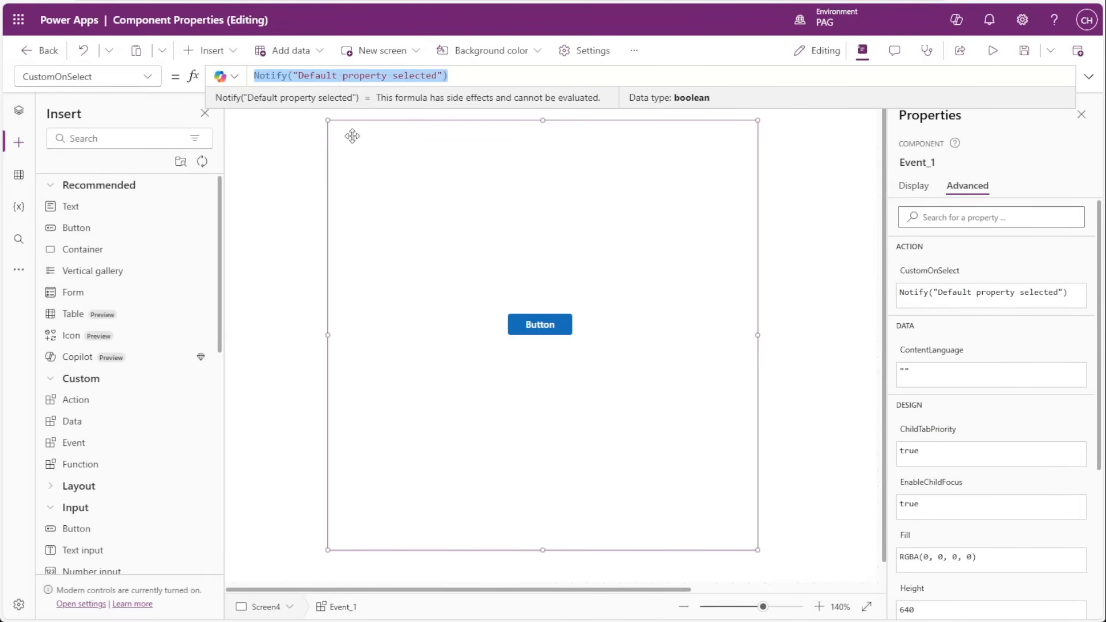
pyautogui.click(294, 219)
pyautogui.click(532, 330)
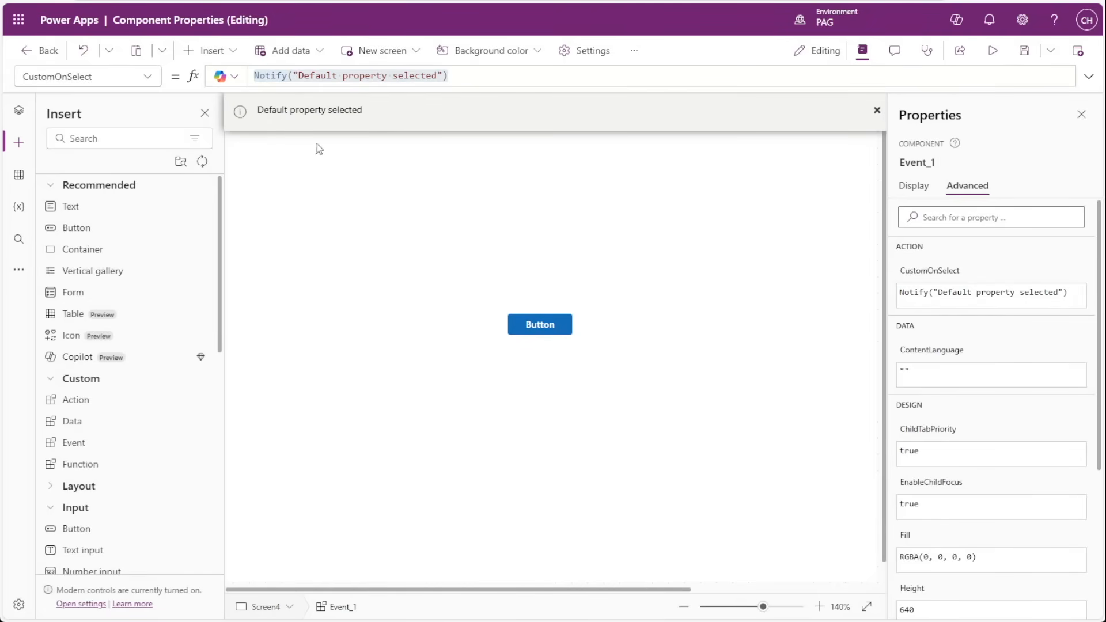
pyautogui.click(678, 317)
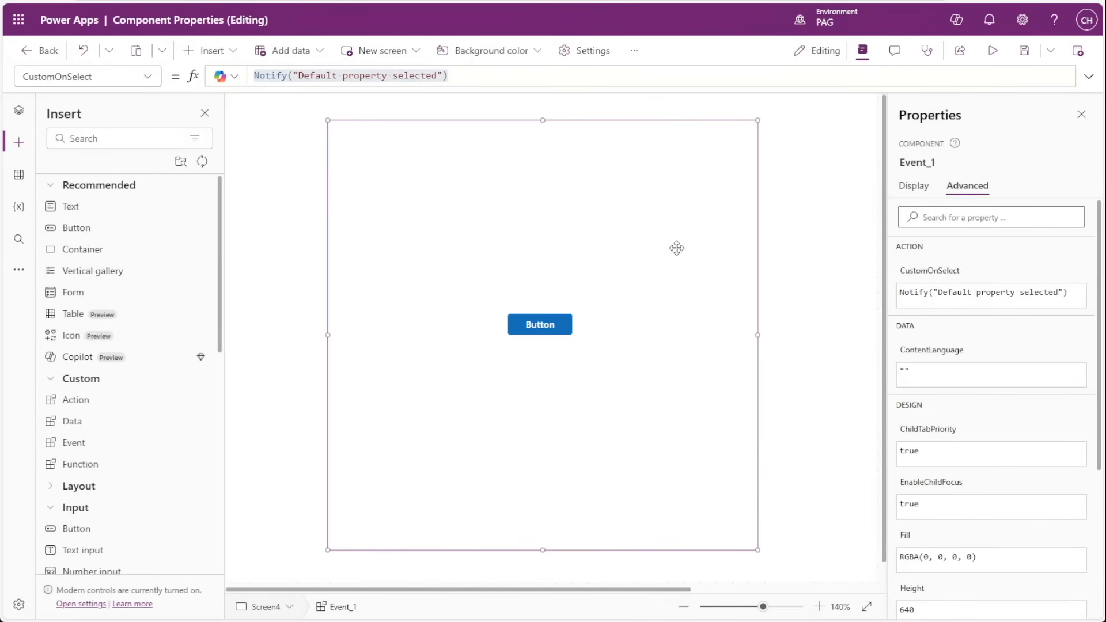
# Replace the CustomOnSelect formula of the Event instance on Screen4 with Navigate(Screen1).
pyautogui.click(933, 278)
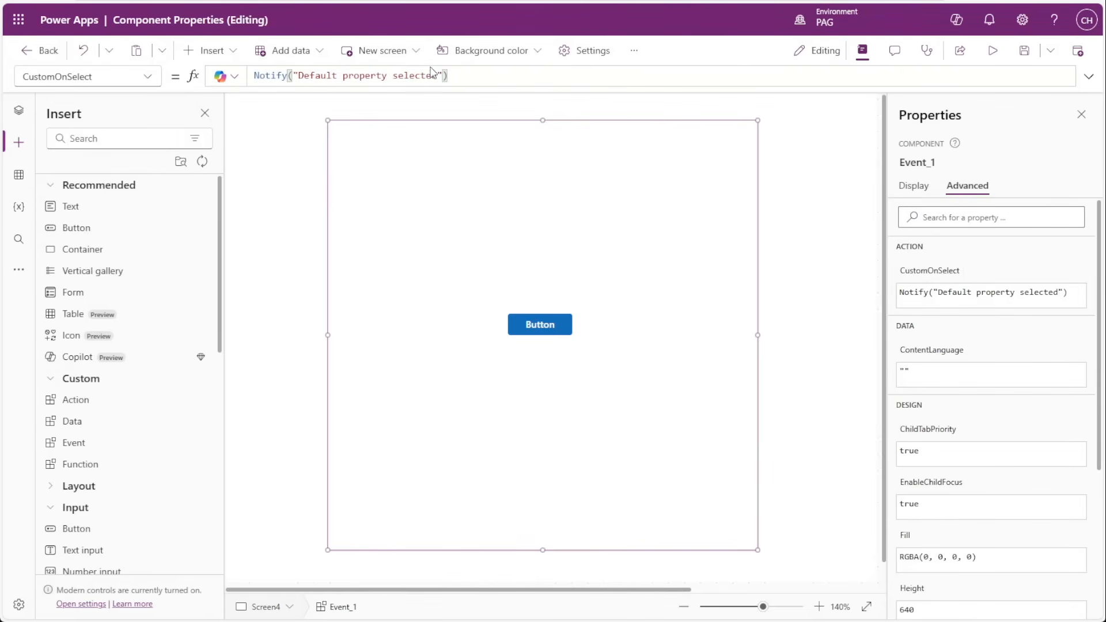
pyautogui.moveTo(448, 76); pyautogui.dragTo(251, 74)
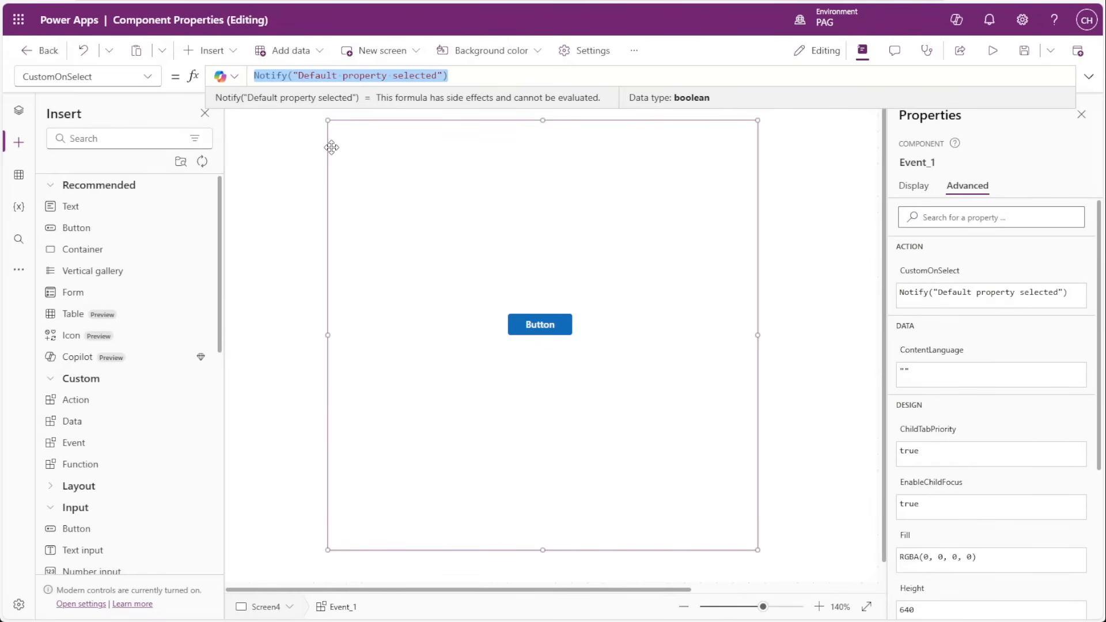
pyautogui.write('Navigate')
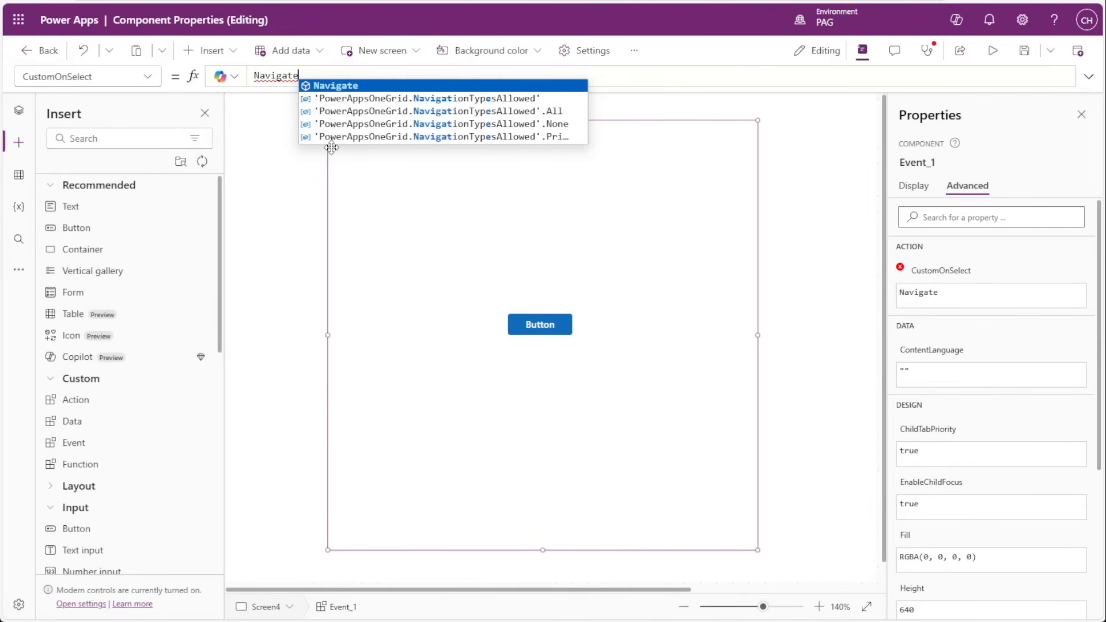
pyautogui.write('(')
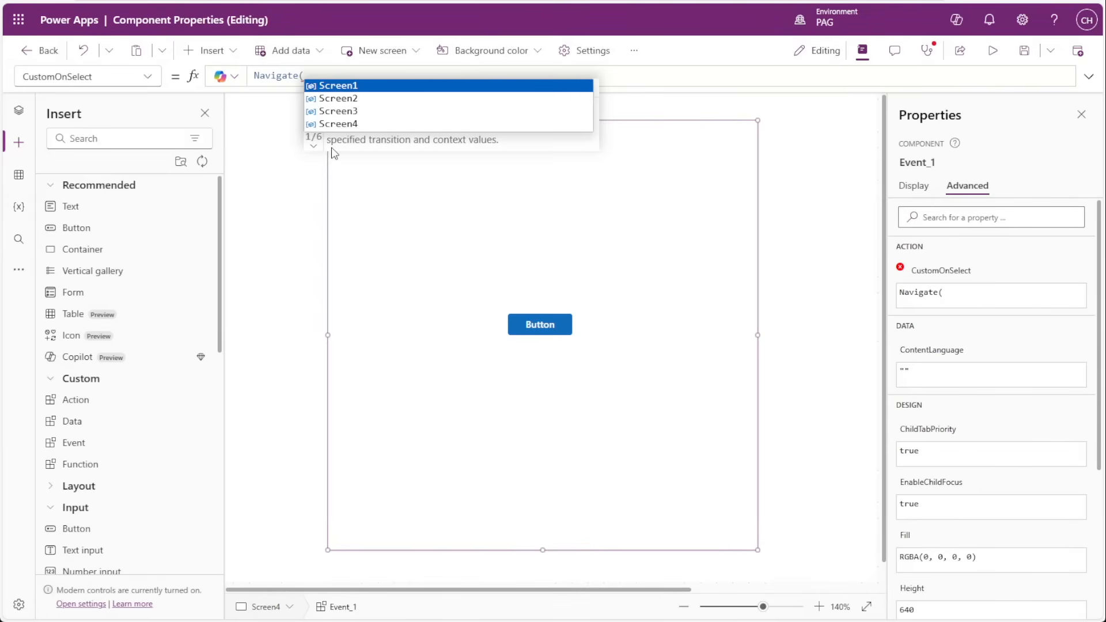
pyautogui.press('Tab')
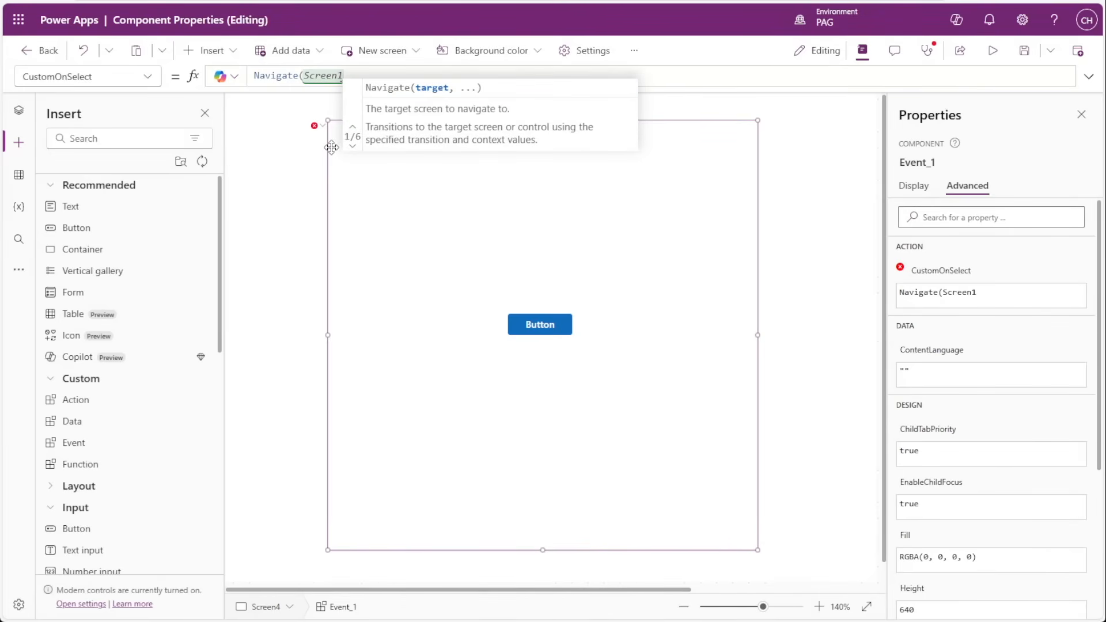
pyautogui.write(')')
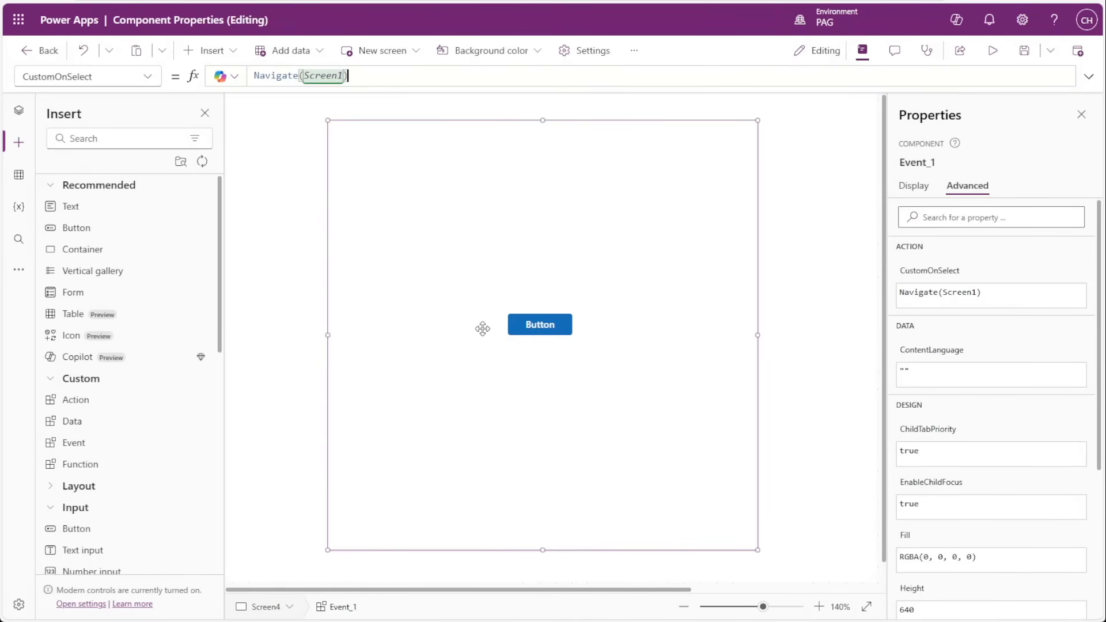
# Run the Event instance's button to test its navigation, and return to the Event instance on Screen4.
pyautogui.keyDown('alt'); pyautogui.click(530, 331); pyautogui.keyUp('alt')
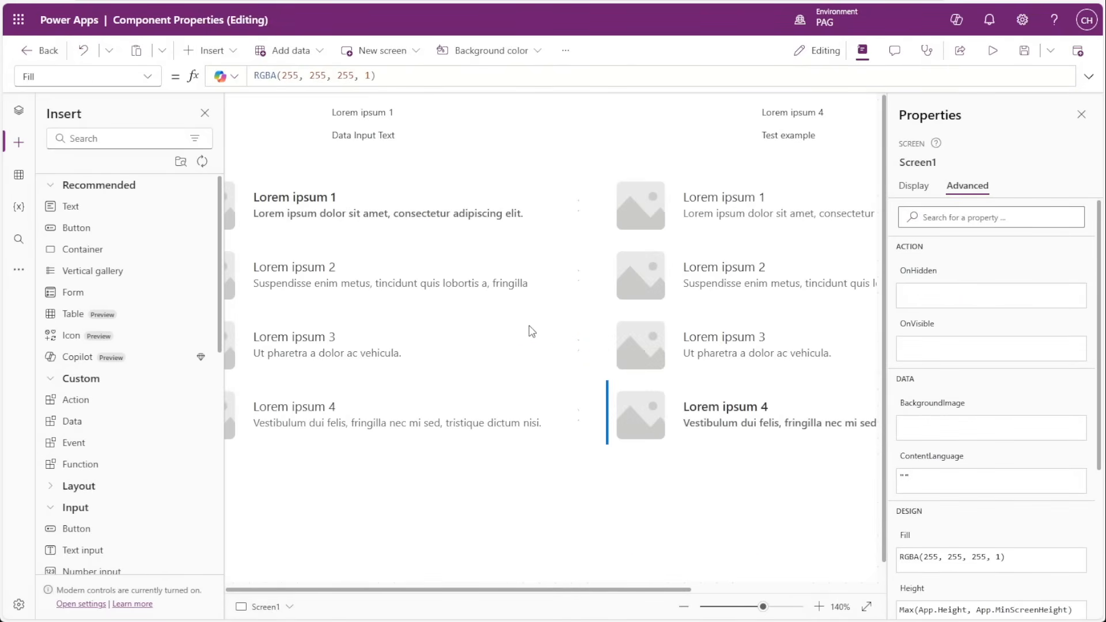
pyautogui.scroll(-7, 529, 326)
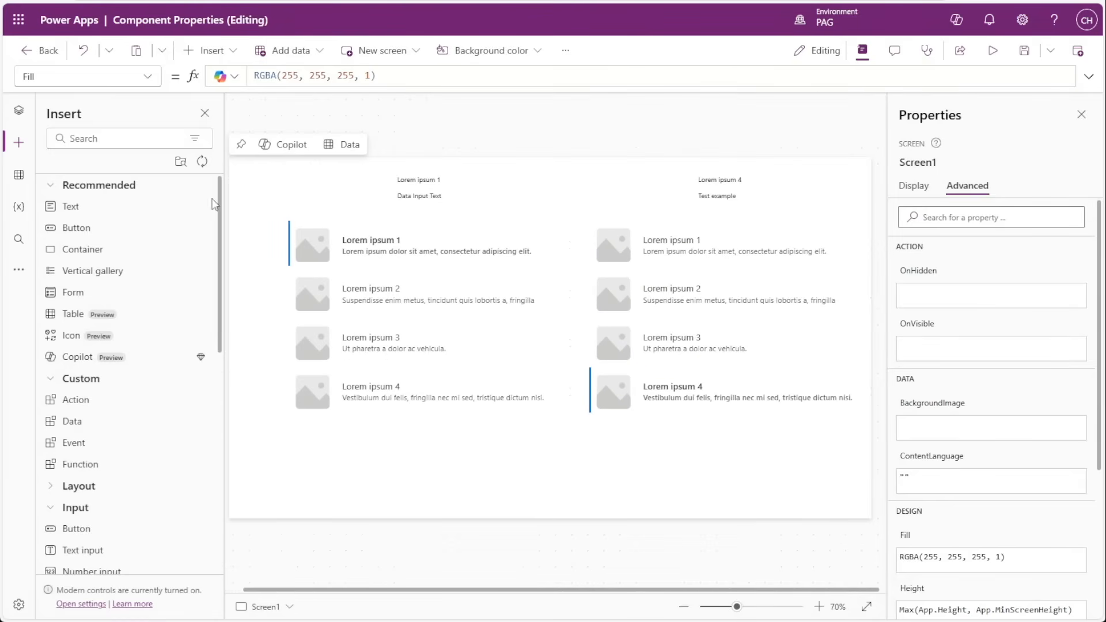
pyautogui.click(18, 110)
pyautogui.click(81, 302)
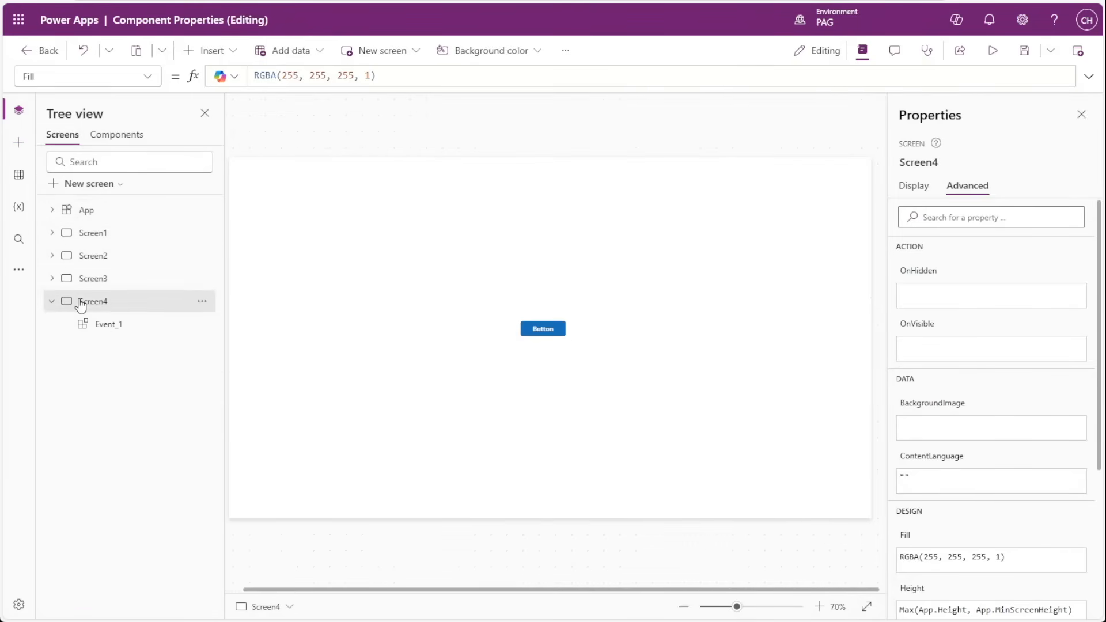
pyautogui.click(106, 324)
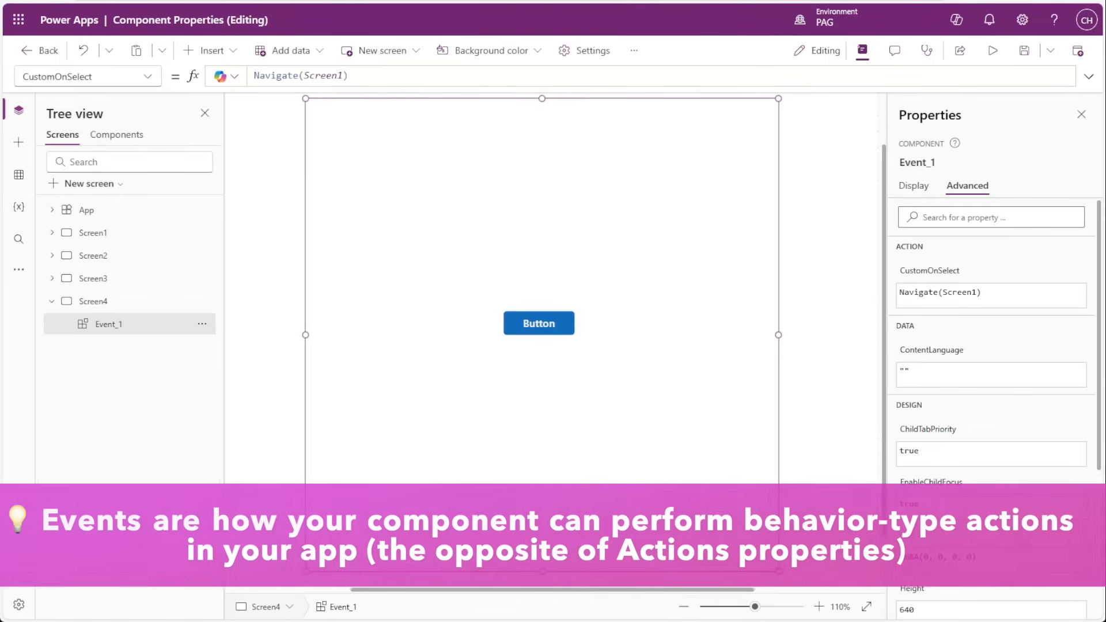
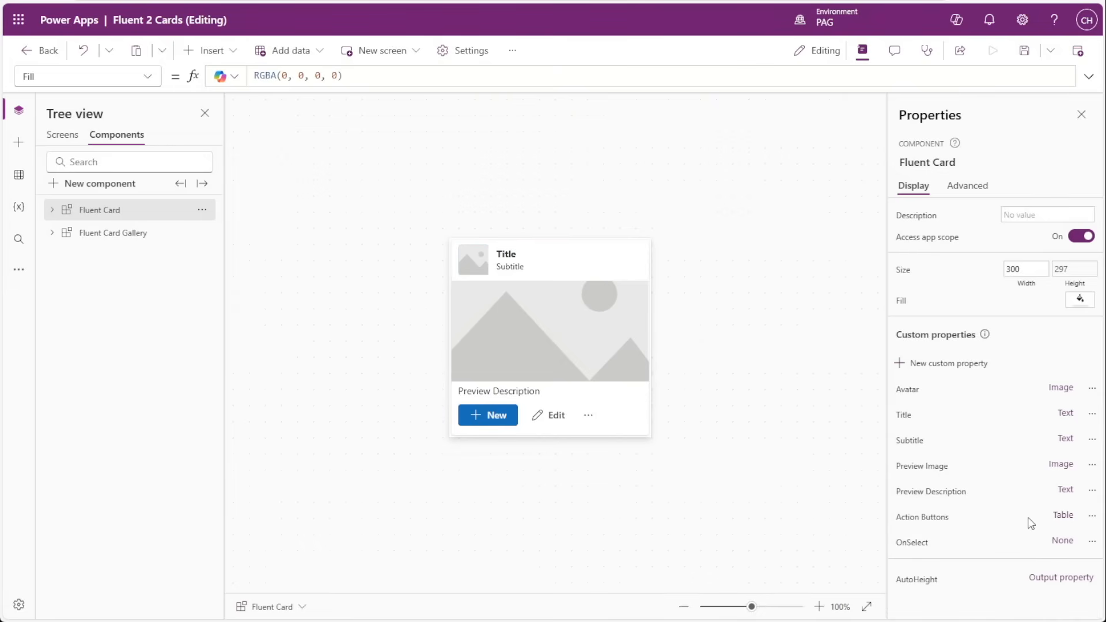
# Examine the Fluent Card's OnSelect event property definition and the OnSelect formula of tbFooter that passes the selected item.
pyautogui.click(1055, 545)
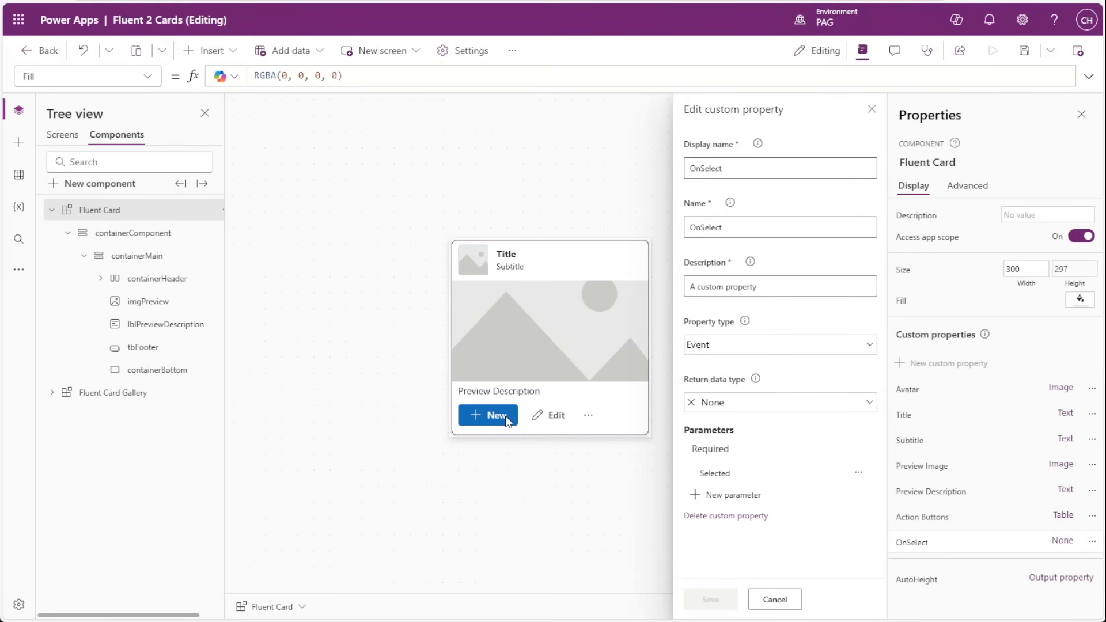
pyautogui.click(708, 475)
pyautogui.click(570, 416)
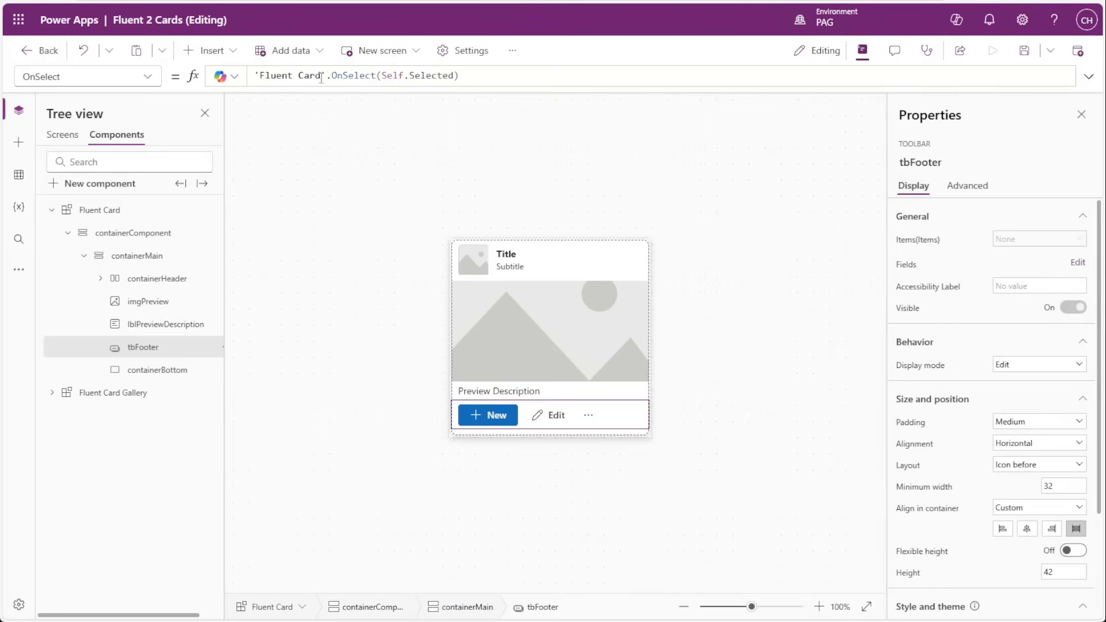
pyautogui.moveTo(332, 75); pyautogui.dragTo(375, 75)
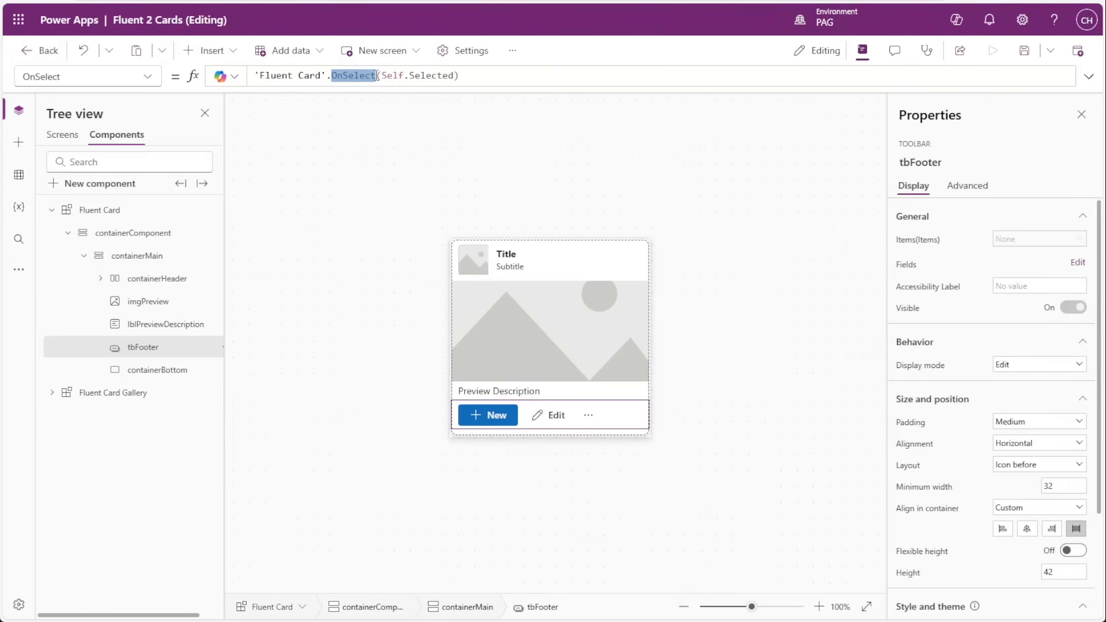
pyautogui.click(449, 76)
pyautogui.moveTo(450, 75); pyautogui.dragTo(387, 76)
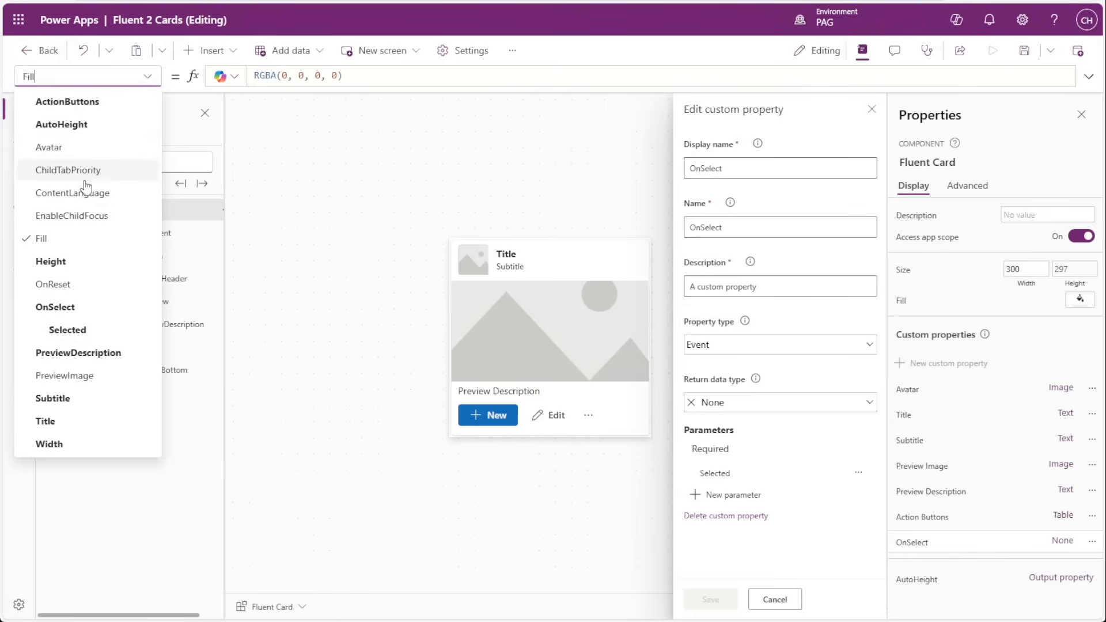
# Examine the default formula of the Selected parameter in the Fluent Card's OnSelect property.
pyautogui.click(68, 331)
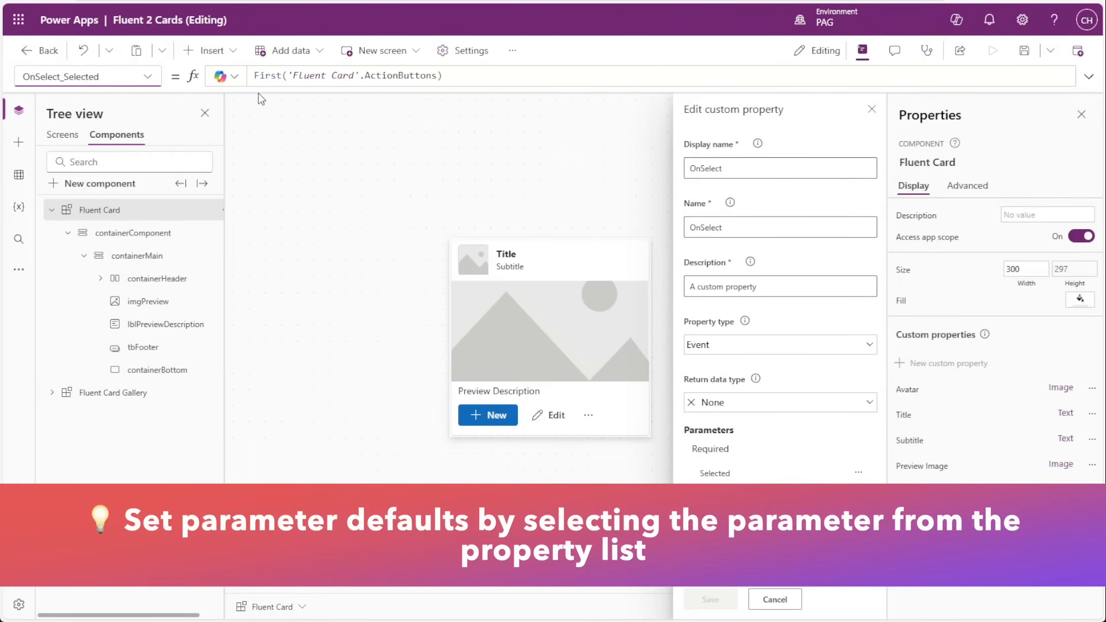
pyautogui.doubleClick(257, 75)
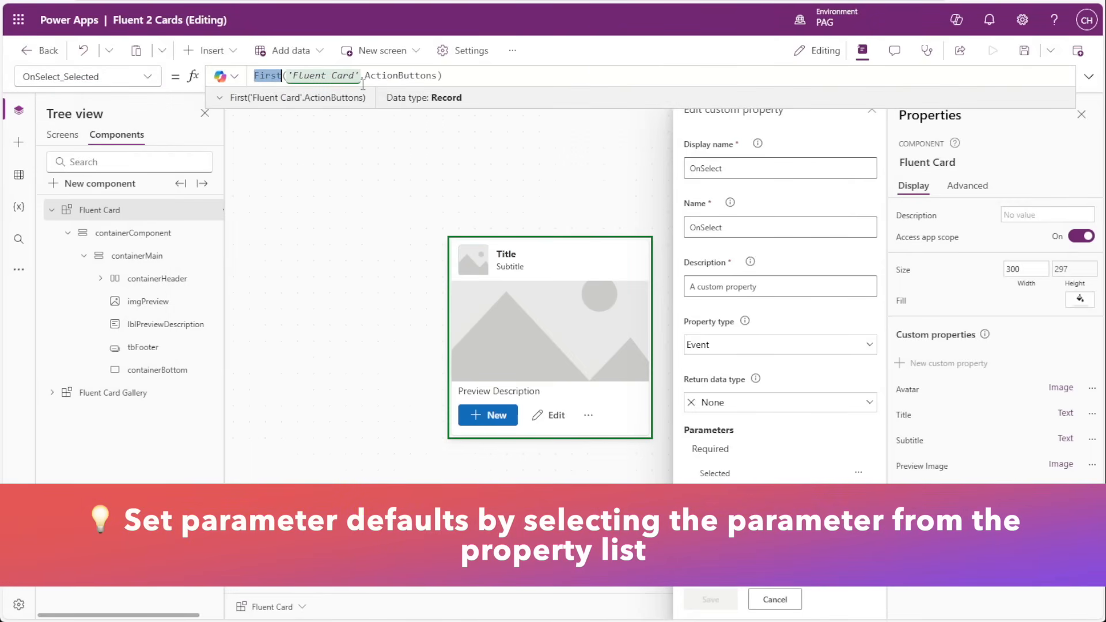
pyautogui.press('End')
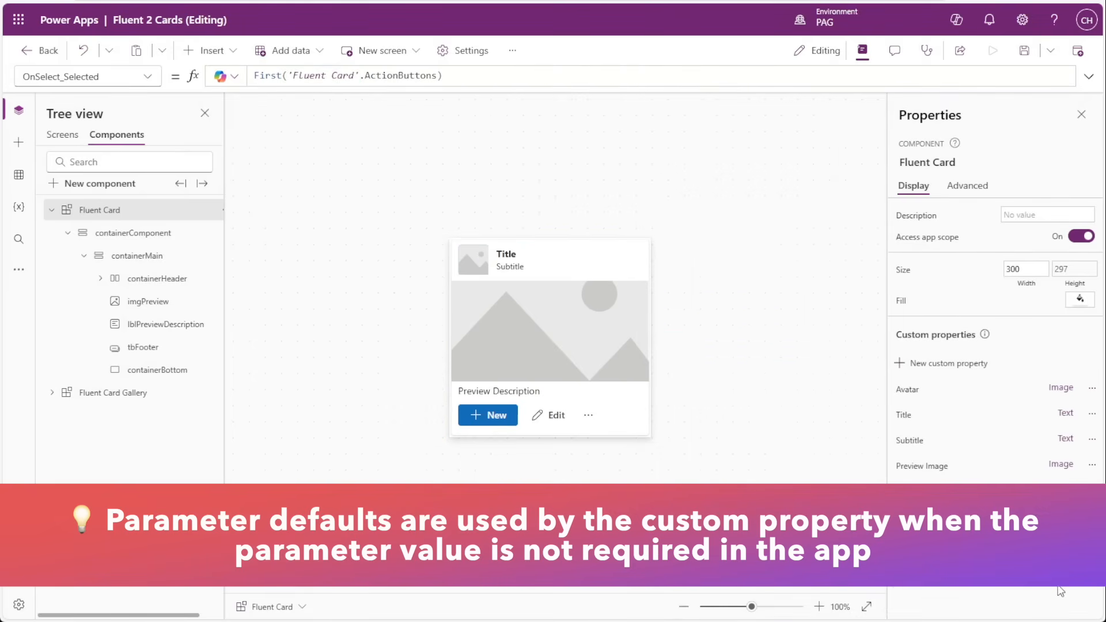
# Examine the Fluent Card's AutoHeight output property definition, the containerComponent container and the component's Height formula.
pyautogui.click(927, 582)
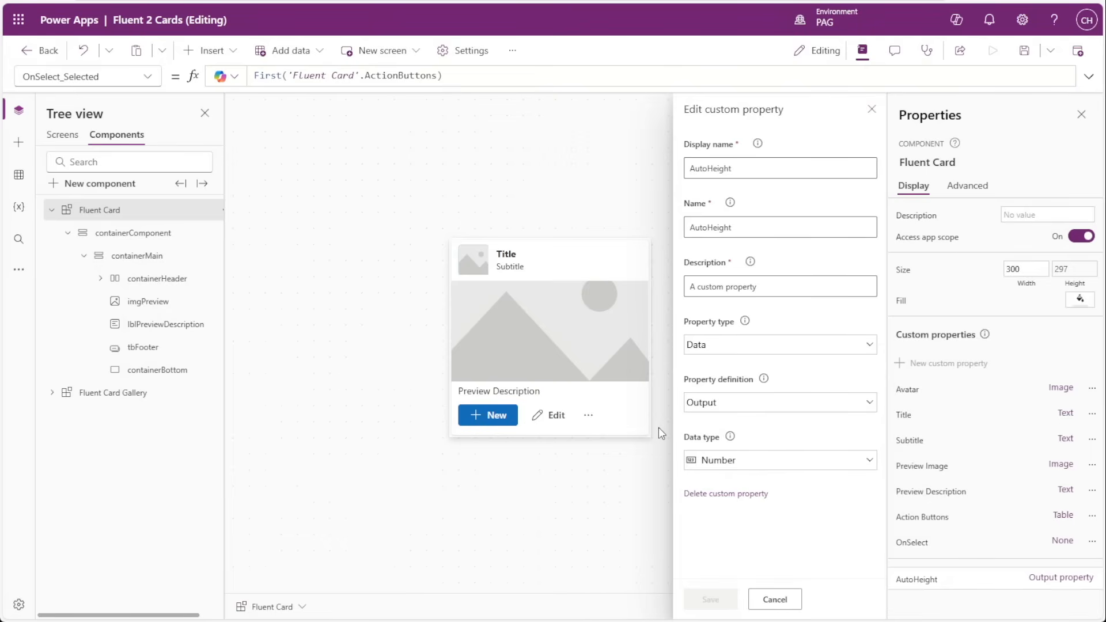
pyautogui.click(775, 599)
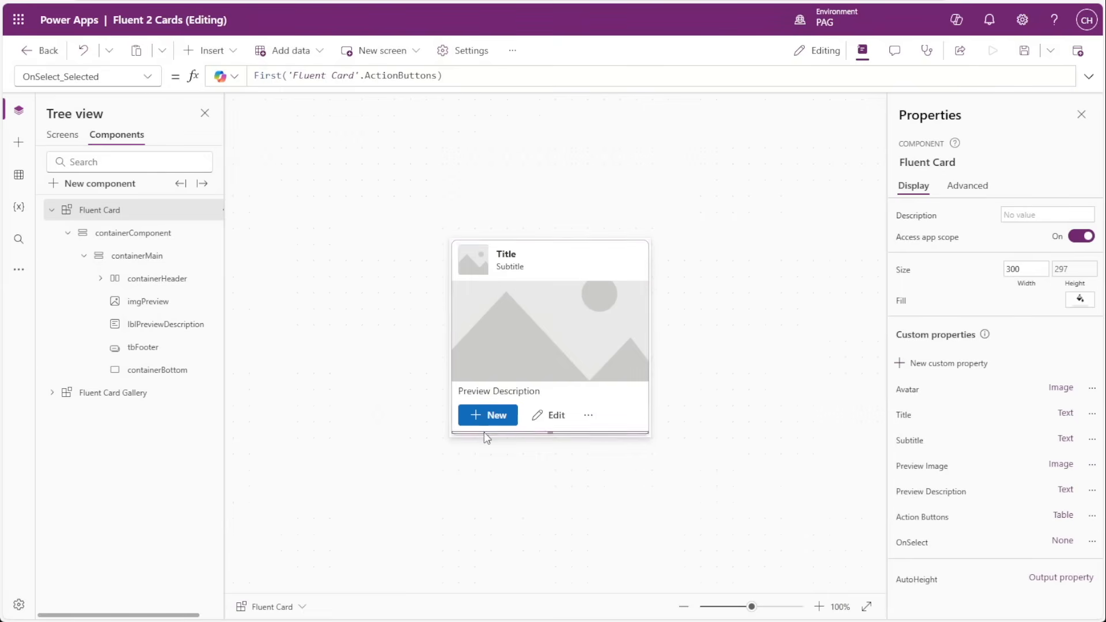
pyautogui.click(113, 233)
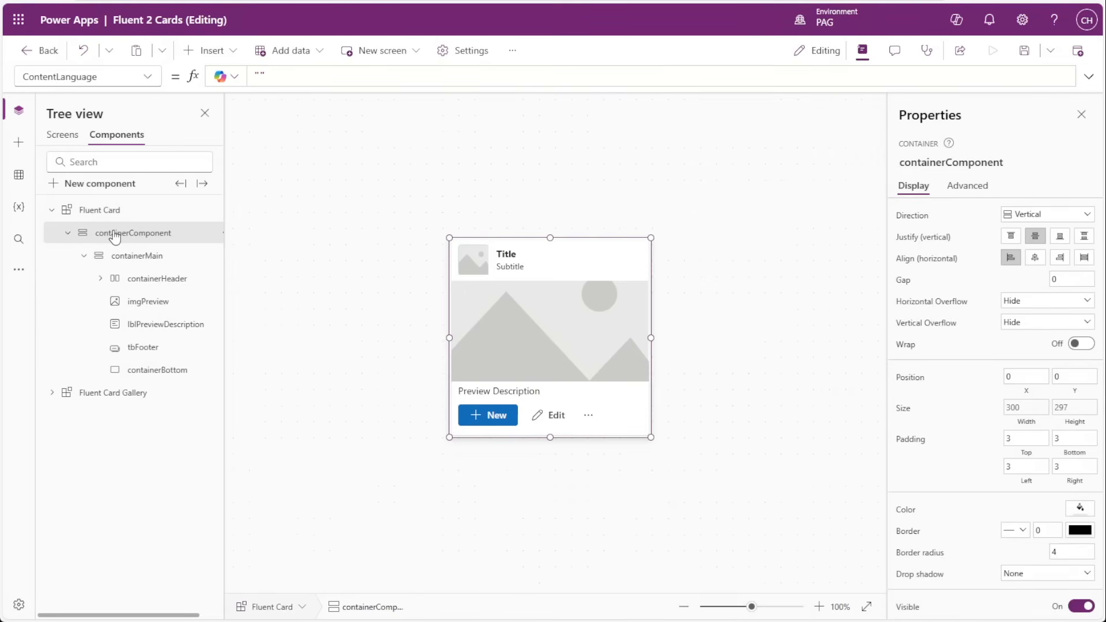
pyautogui.click(303, 251)
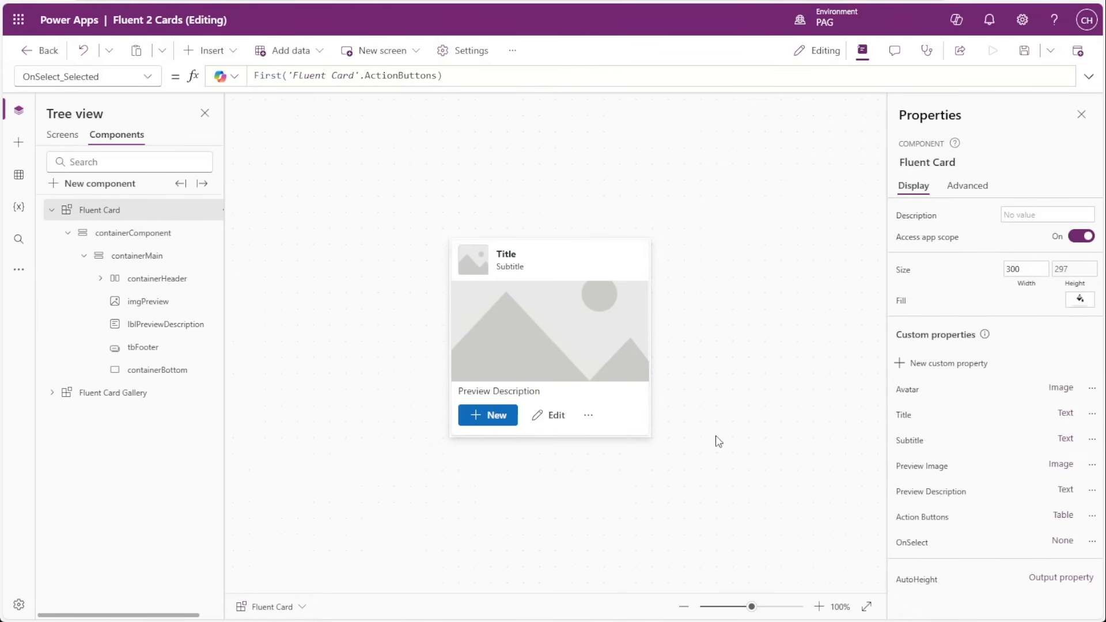
pyautogui.click(1073, 269)
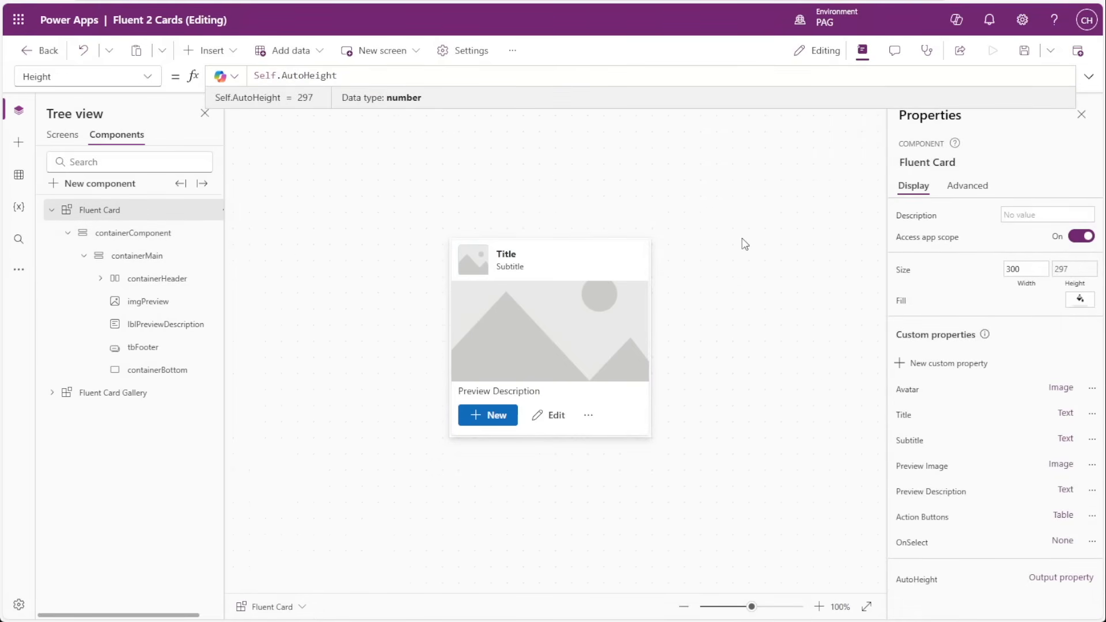
pyautogui.moveTo(351, 73); pyautogui.dragTo(249, 76)
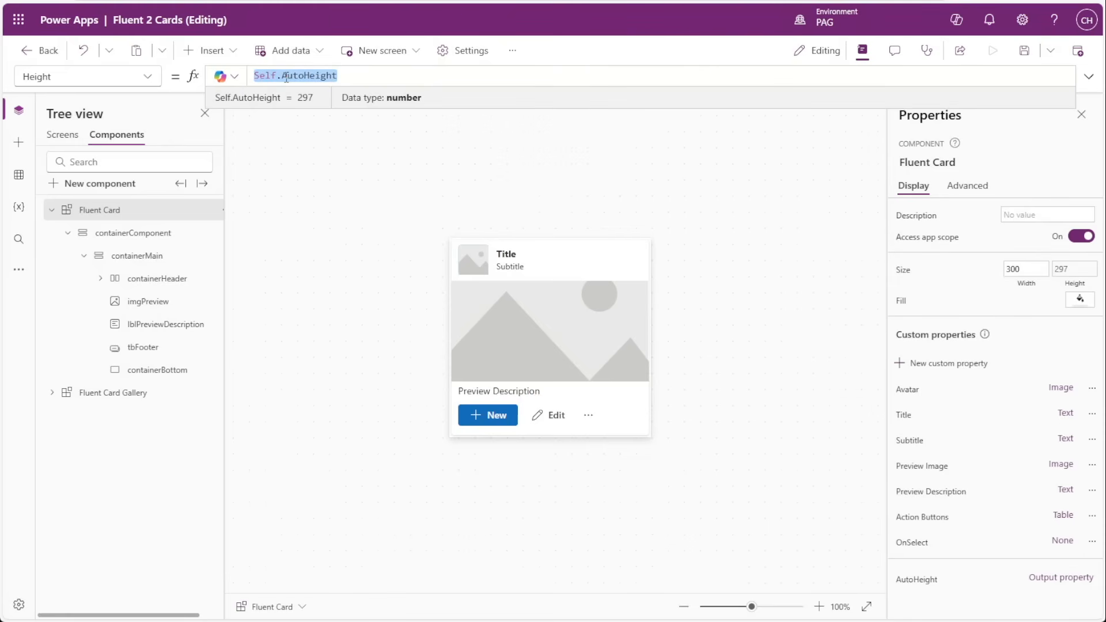
# Examine the Height formula of the Fluent Card_1 instance on Screen1.
pyautogui.click(62, 135)
pyautogui.click(369, 209)
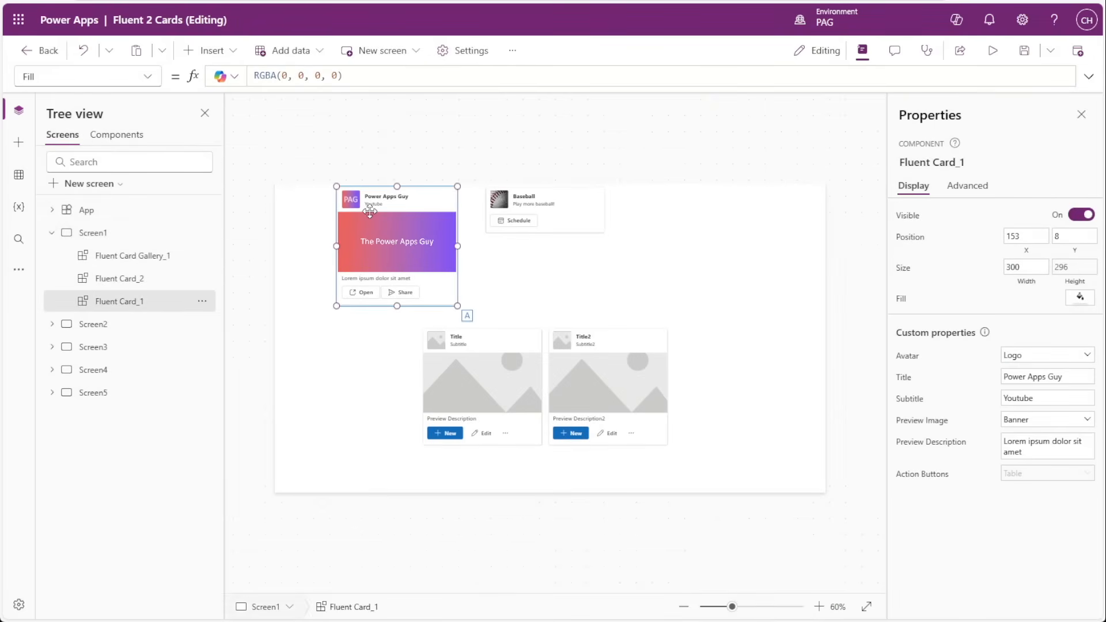
pyautogui.click(1075, 267)
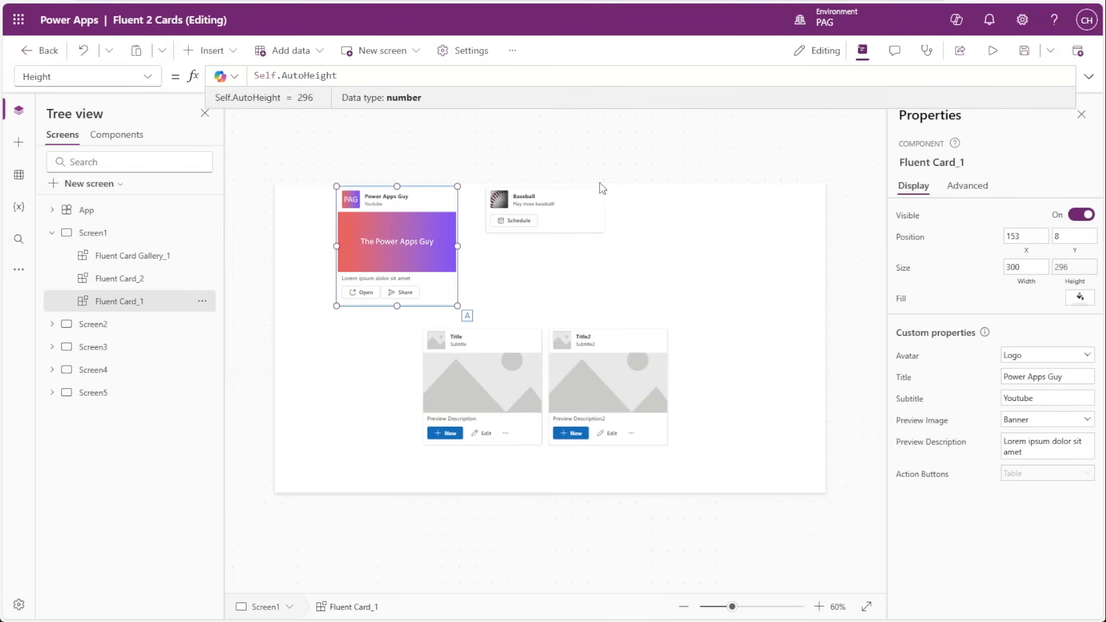
pyautogui.moveTo(338, 76); pyautogui.dragTo(257, 76)
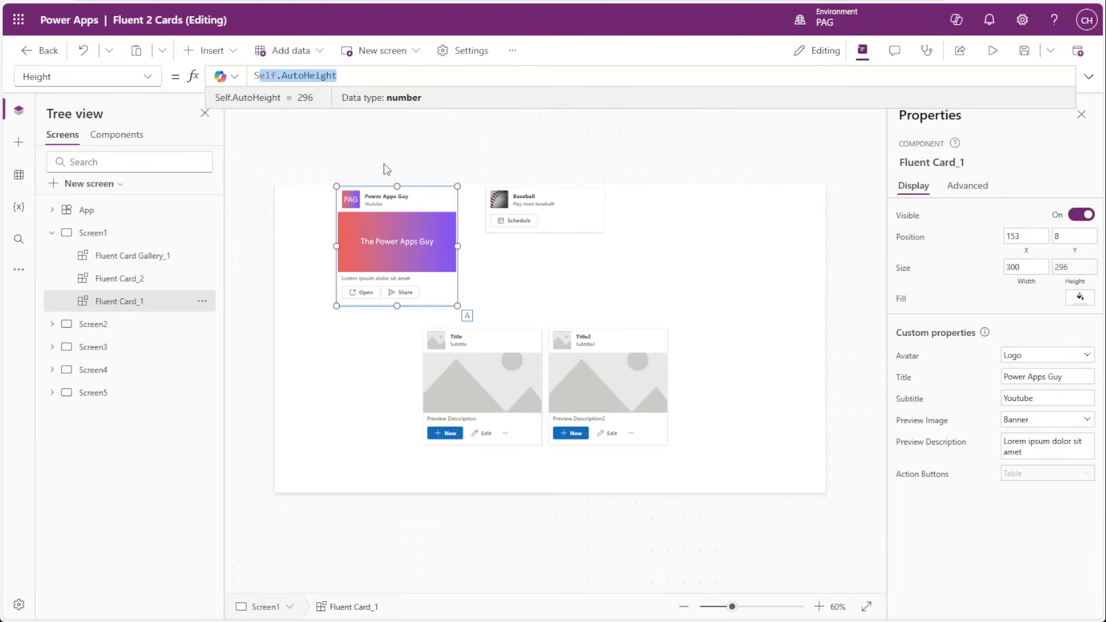
pyautogui.click(500, 256)
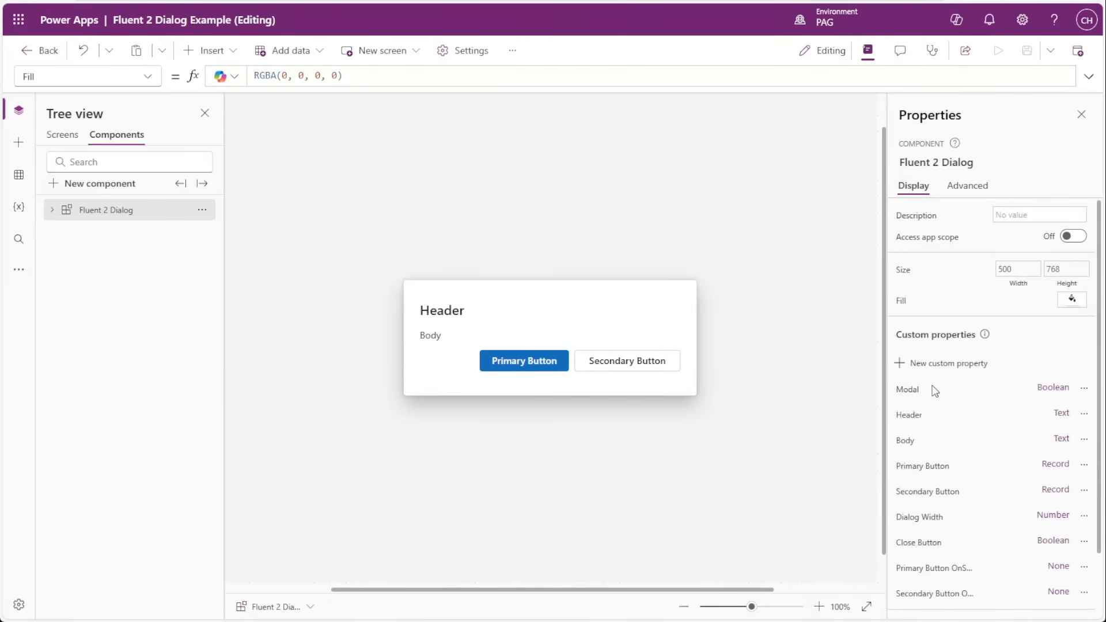
# Examine the Fluent 2 Dialog component's custom properties, including the Set Visibility action's definition and formula.
pyautogui.scroll(-2, 939, 404)
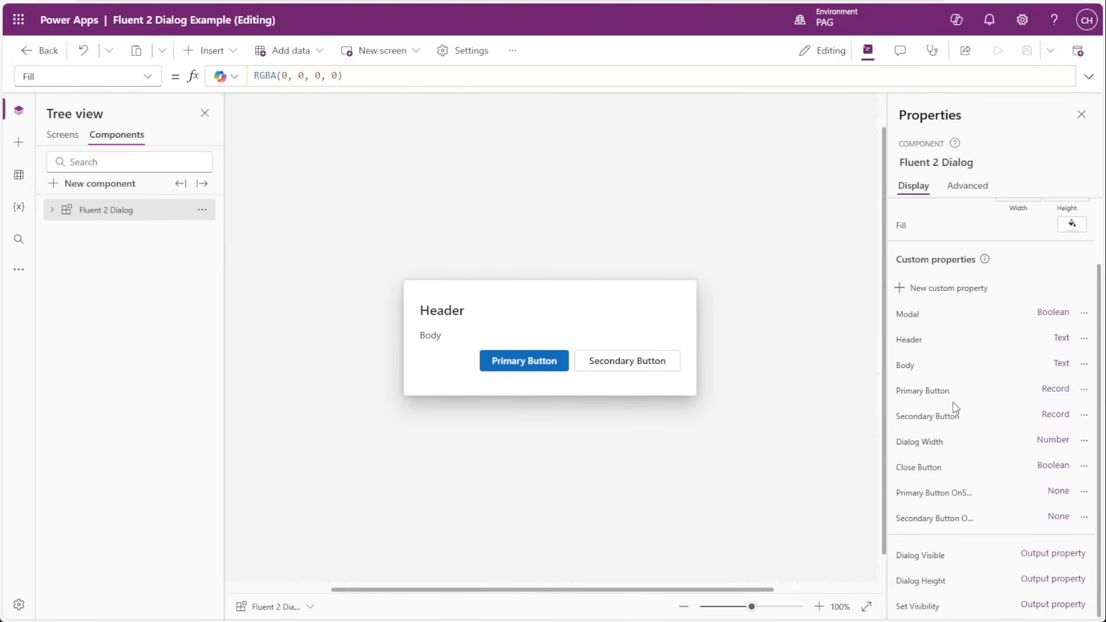
pyautogui.click(953, 554)
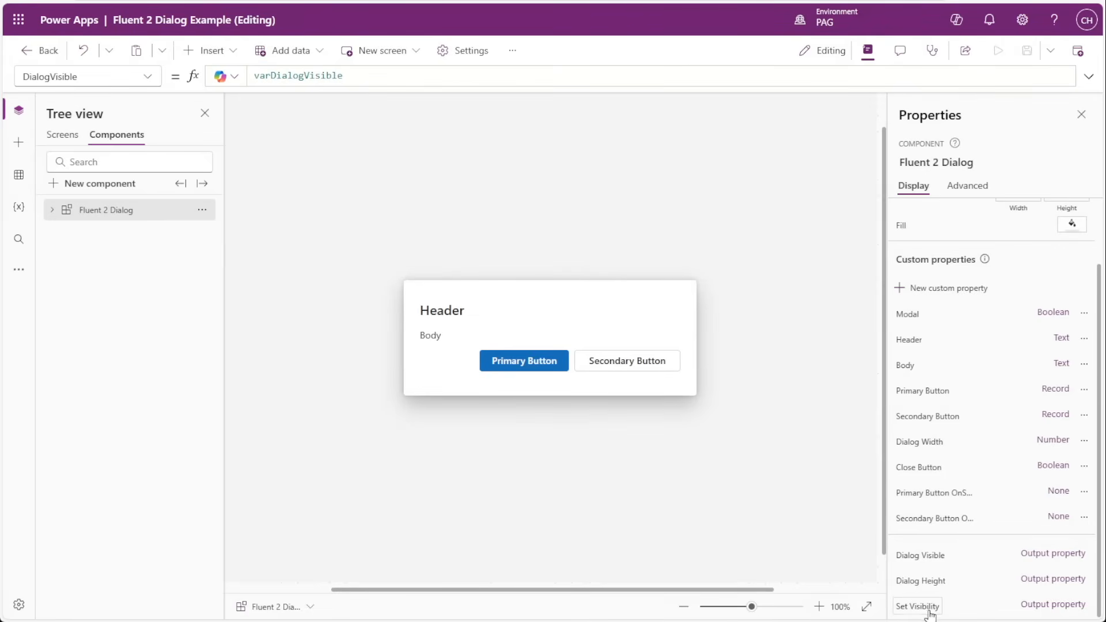
pyautogui.click(1040, 614)
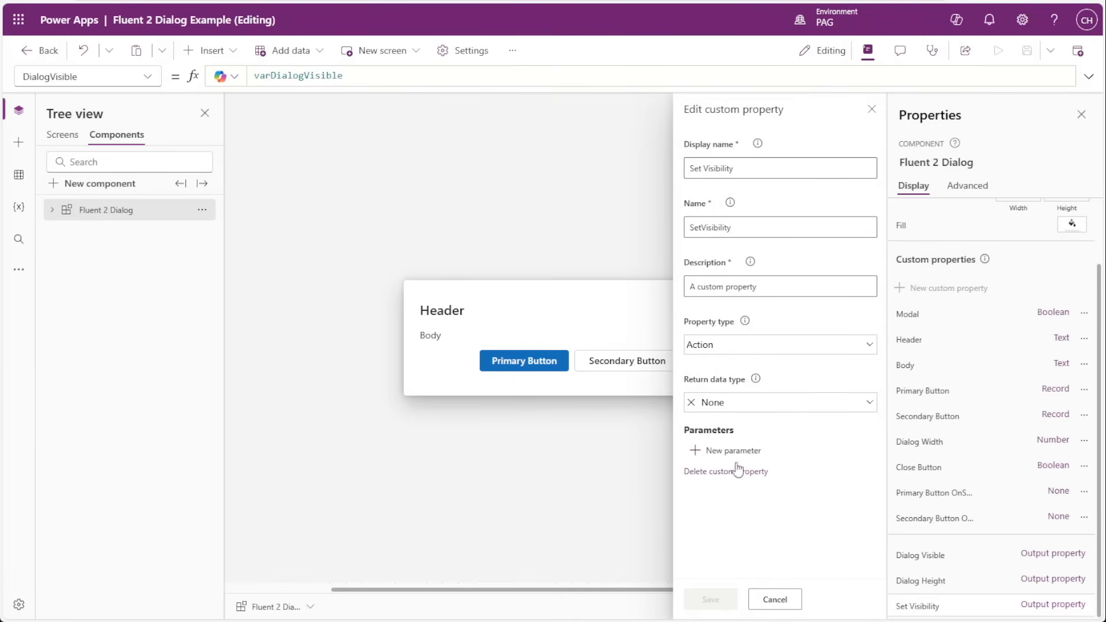
pyautogui.click(774, 599)
pyautogui.click(911, 607)
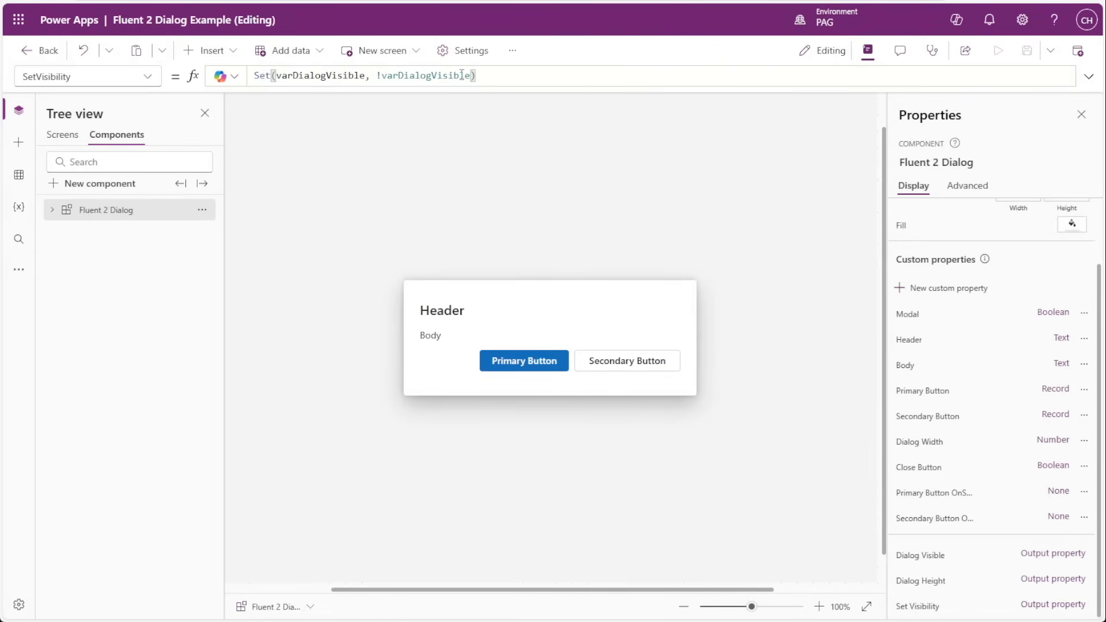
pyautogui.moveTo(470, 74); pyautogui.dragTo(375, 74)
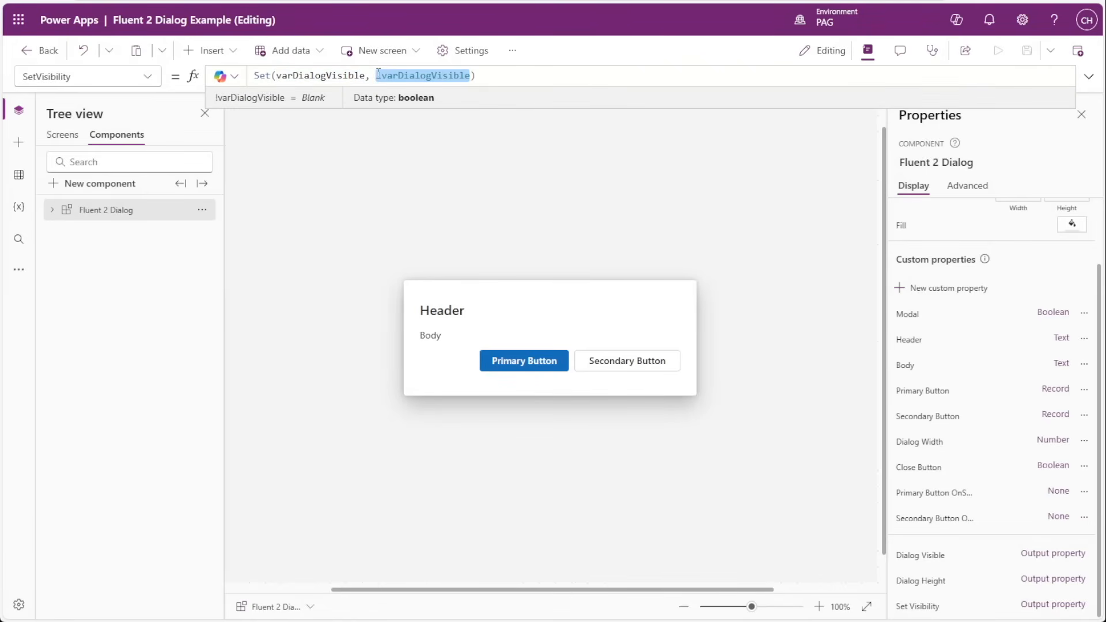
pyautogui.click(312, 74)
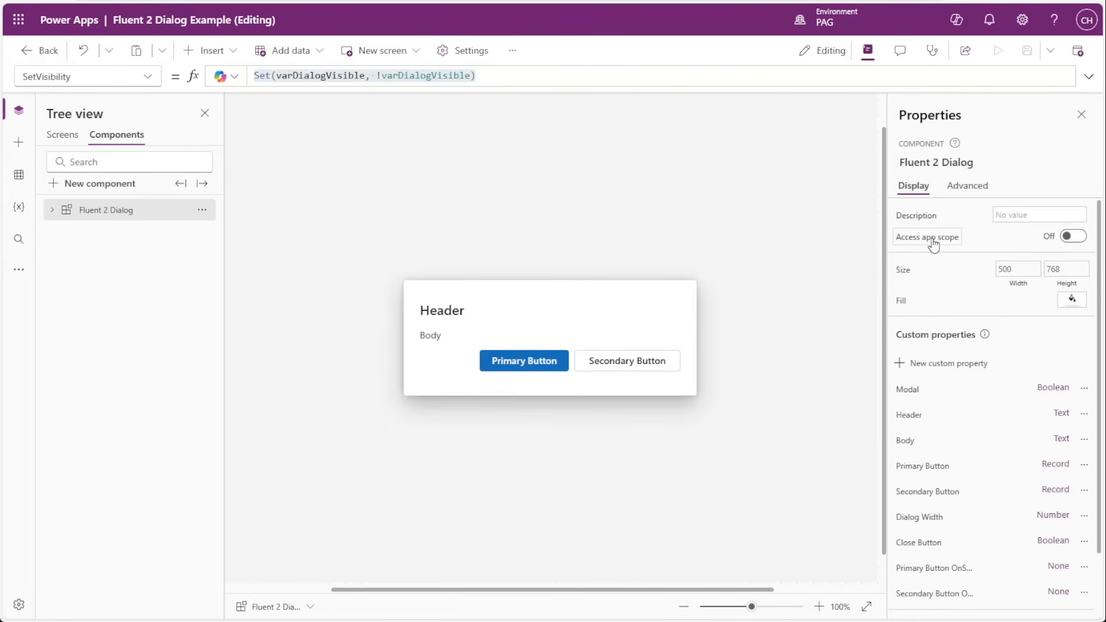
pyautogui.scroll(-2, 945, 351)
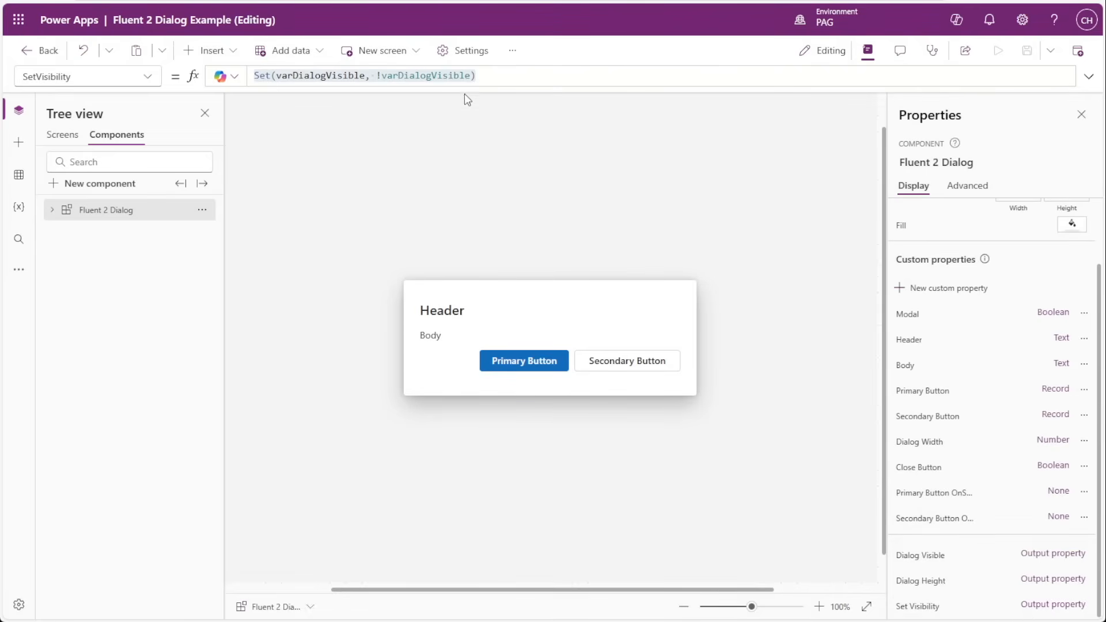
pyautogui.click(480, 76)
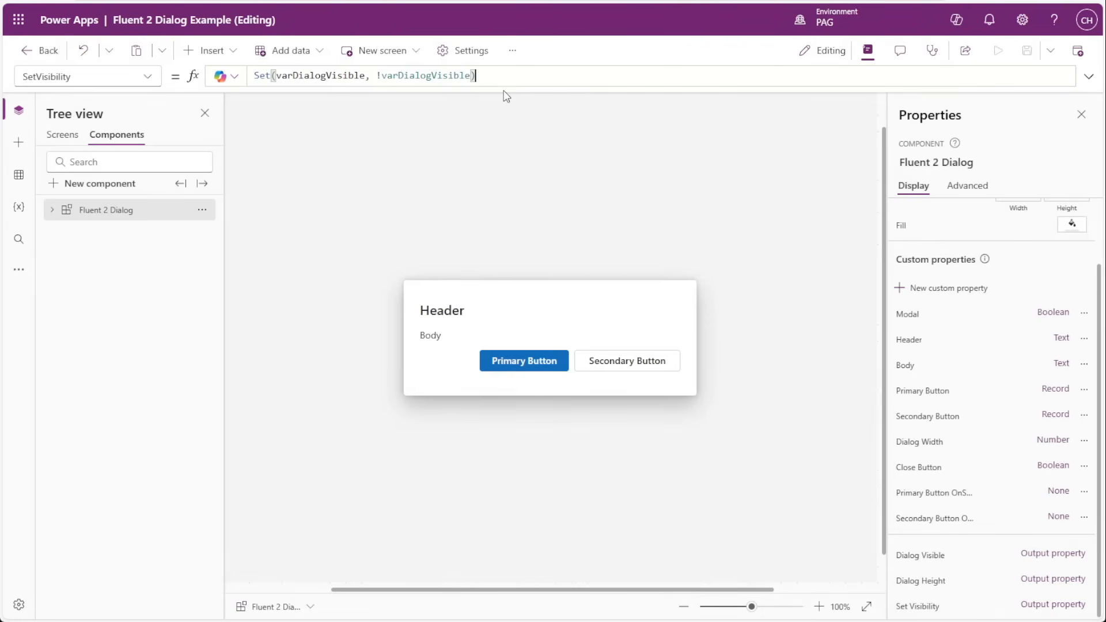
# Examine the definition and formula of the Fluent 2 Dialog's Dialog Visible output property.
pyautogui.click(1031, 561)
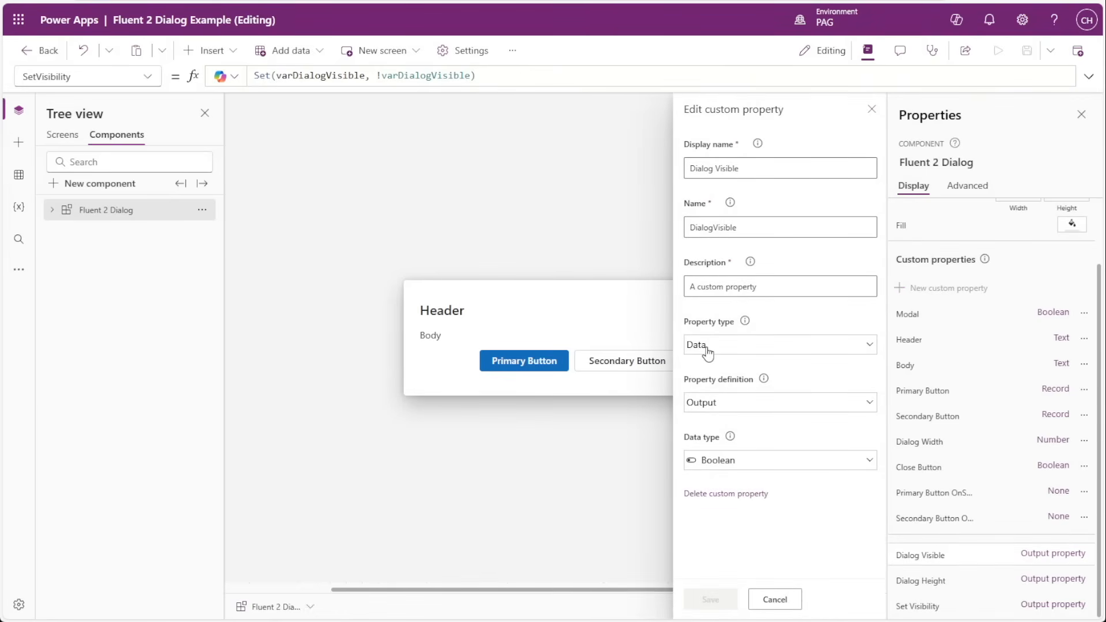
pyautogui.moveTo(746, 168); pyautogui.dragTo(676, 167)
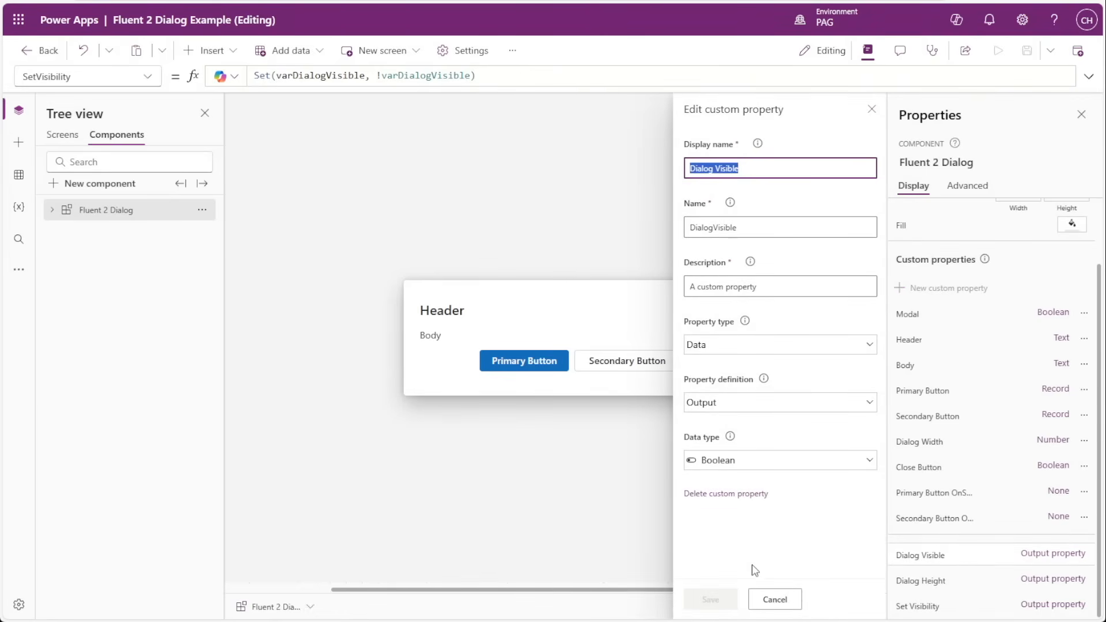
pyautogui.click(775, 599)
pyautogui.click(908, 563)
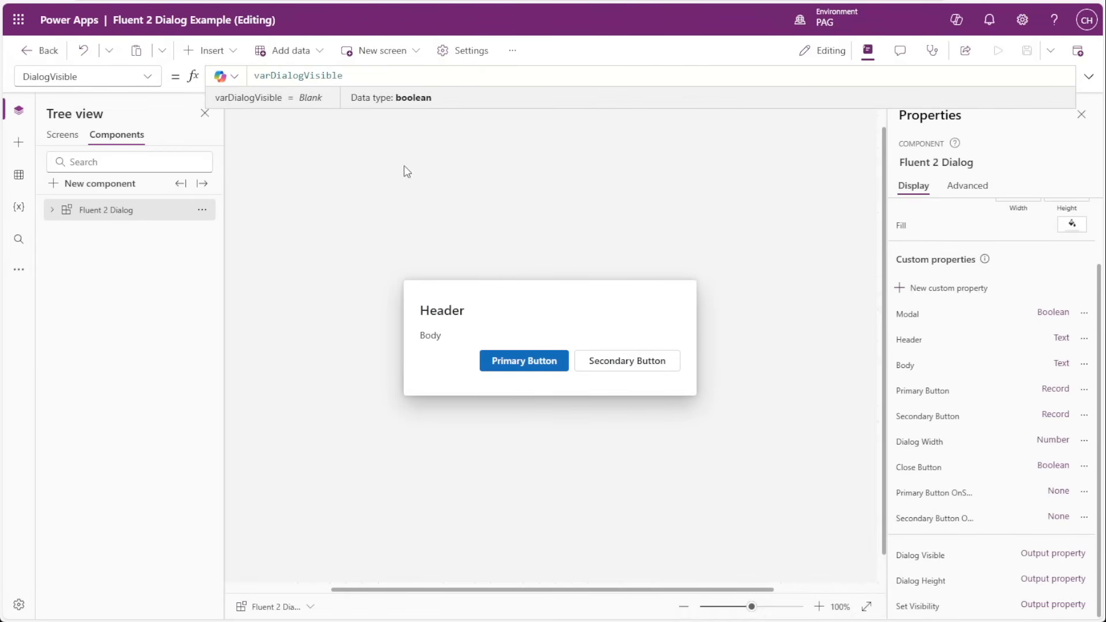
pyautogui.moveTo(344, 76); pyautogui.dragTo(254, 75)
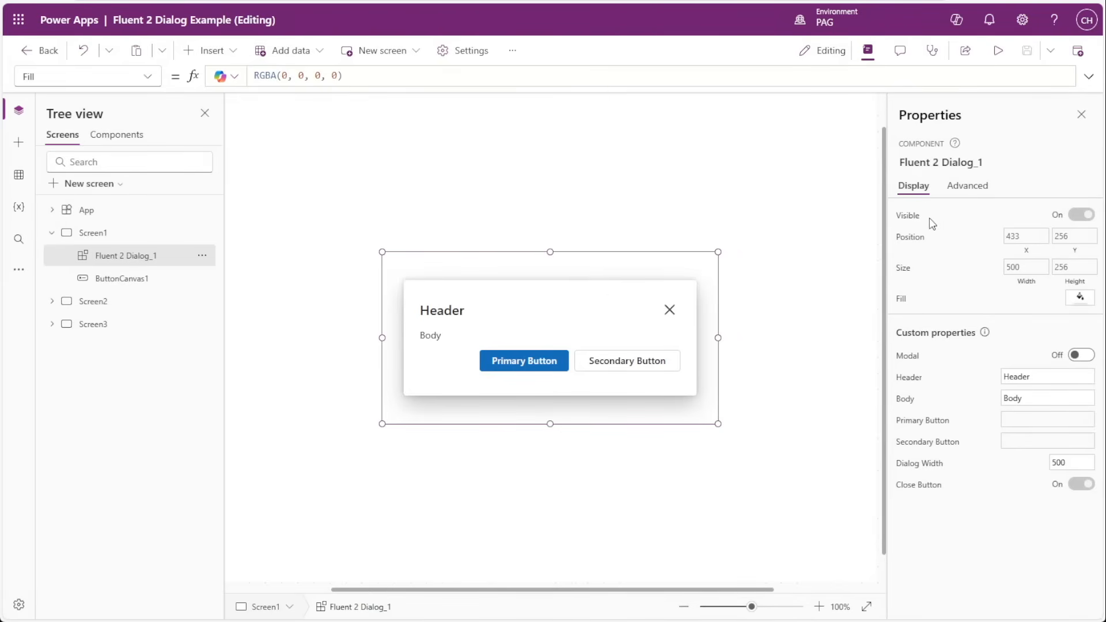
# Examine the Visible formula of the Fluent 2 Dialog_1 instance on Screen1.
pyautogui.click(909, 217)
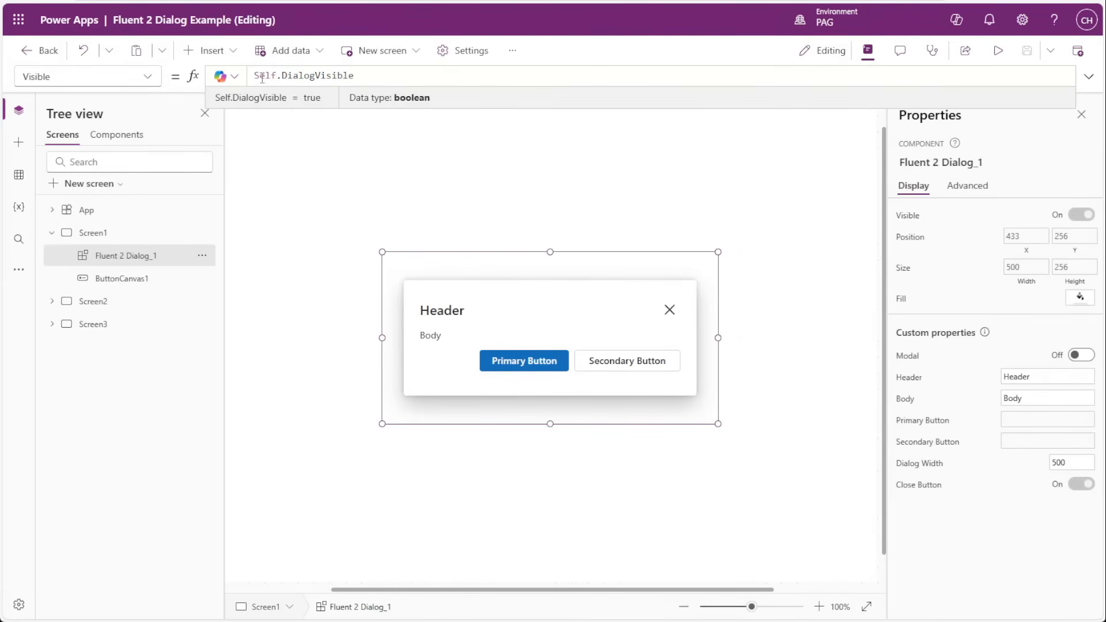
pyautogui.moveTo(255, 75); pyautogui.dragTo(359, 76)
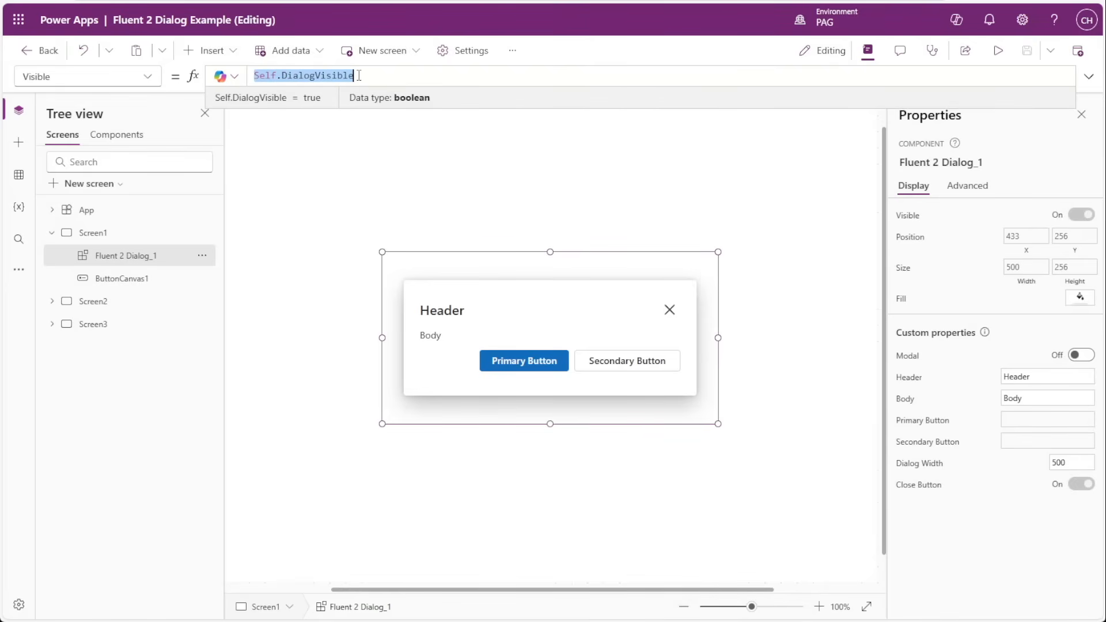
pyautogui.click(359, 75)
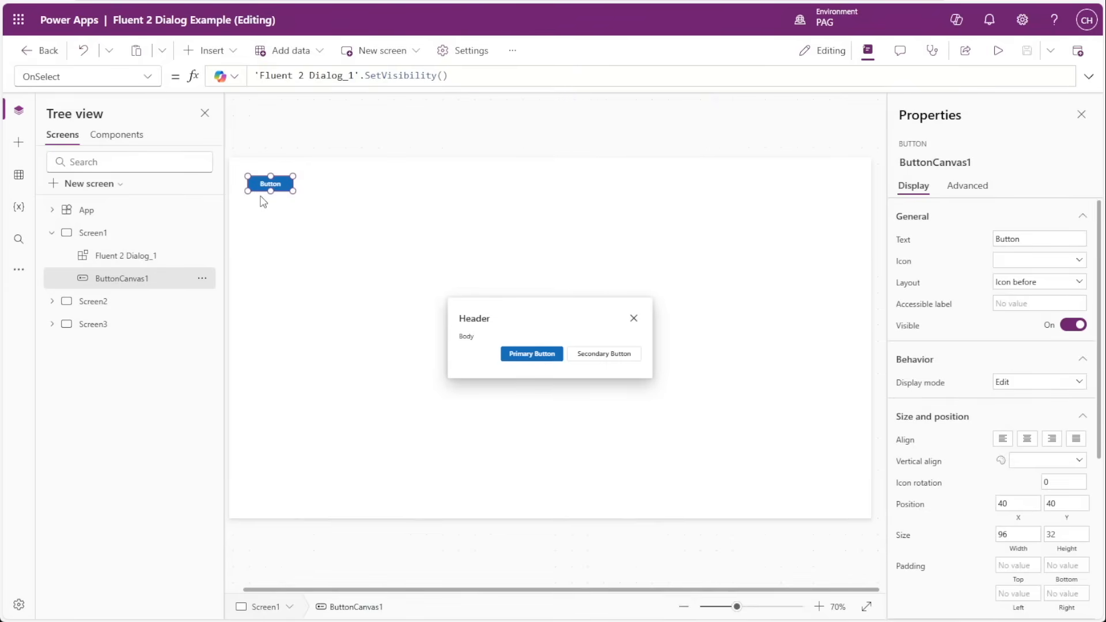
# Move ButtonCanvas1 on Screen1 to about X 200, Y 224 and examine its OnSelect formula.
pyautogui.scroll(6, 251, 186)
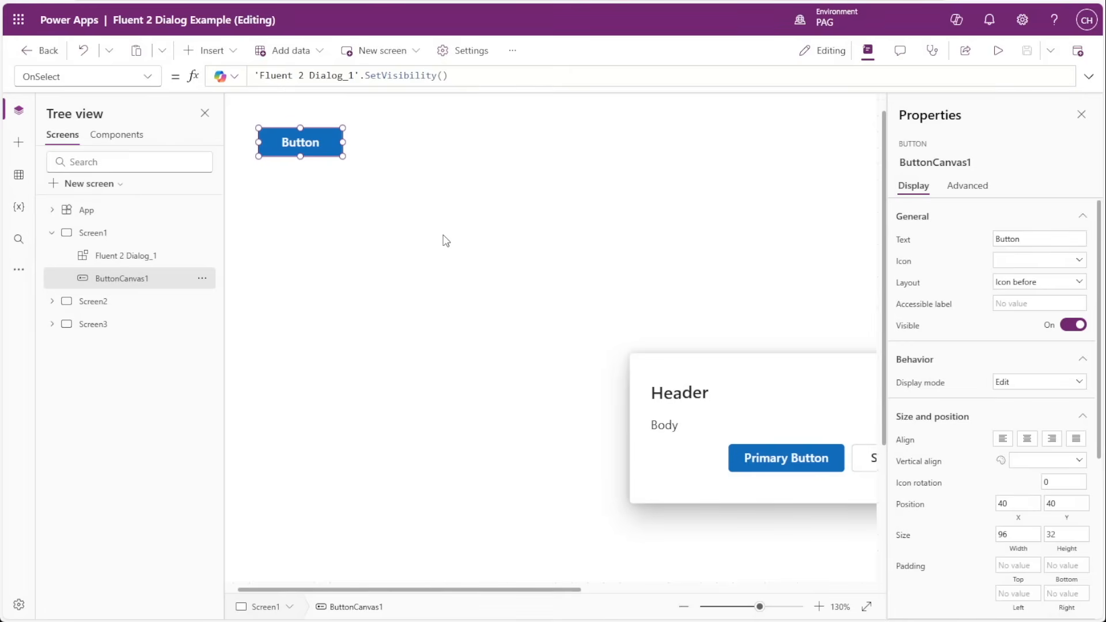
pyautogui.moveTo(309, 141)
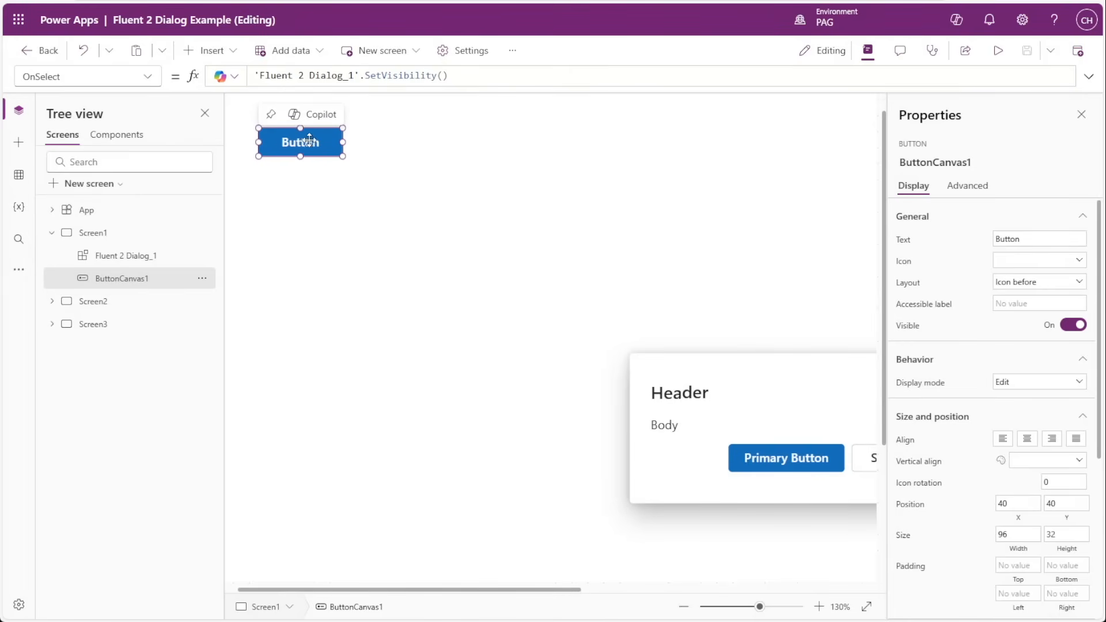
pyautogui.moveTo(295, 142); pyautogui.dragTo(439, 304)
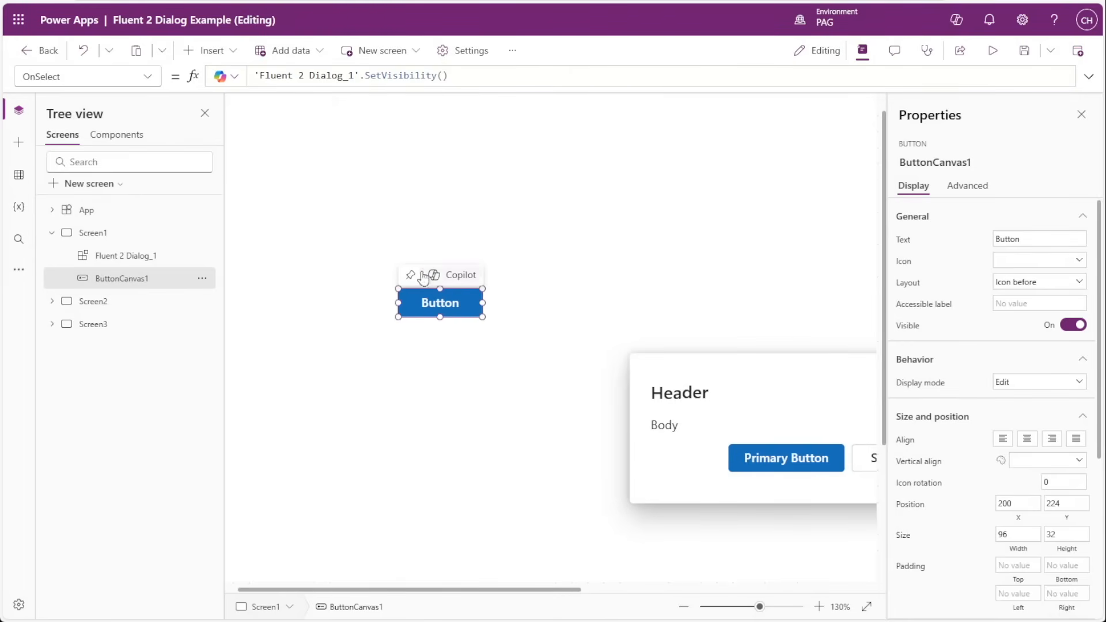
pyautogui.moveTo(359, 75); pyautogui.dragTo(248, 66)
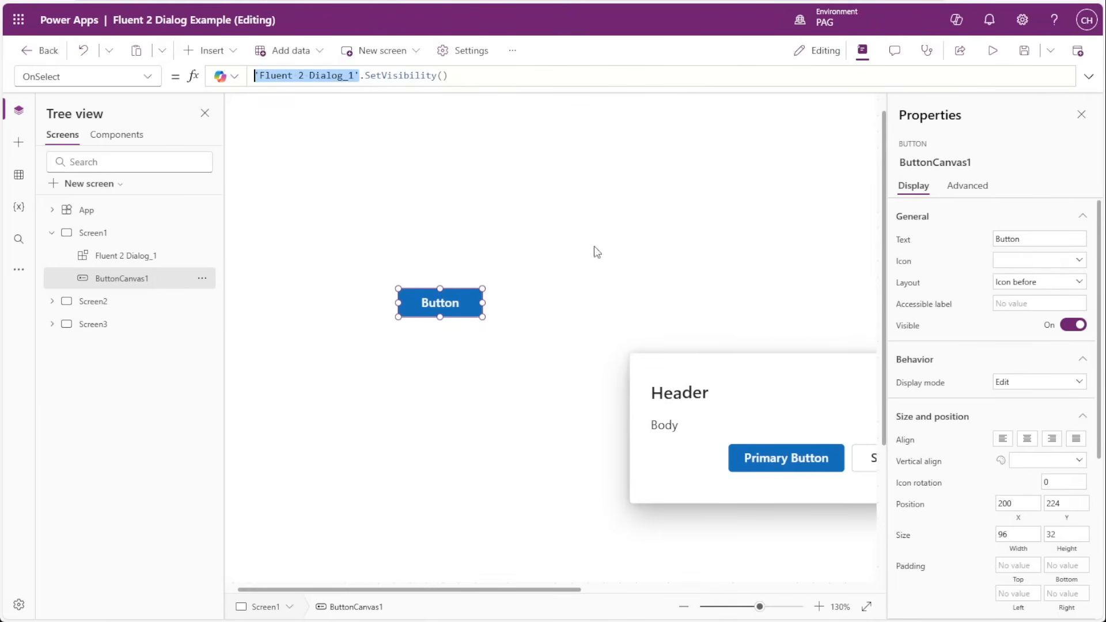
# Test the SetVisibility() call by running ButtonCanvas1 repeatedly to toggle the Fluent 2 Dialog on Screen1.
pyautogui.moveTo(449, 75); pyautogui.dragTo(365, 76)
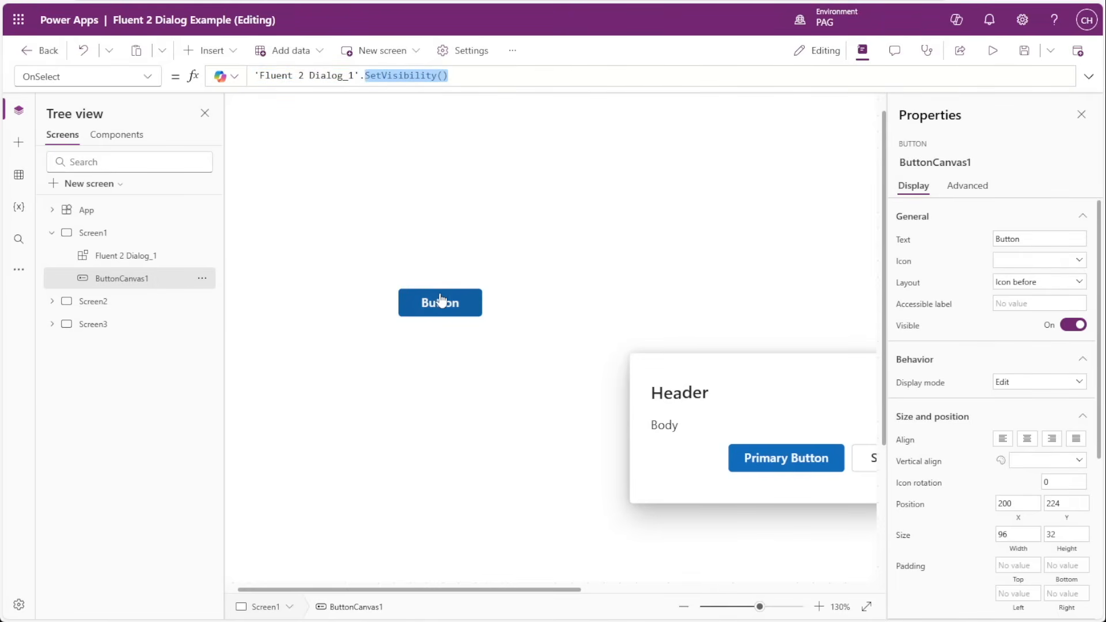
pyautogui.keyDown('alt'); pyautogui.click(441, 301); pyautogui.keyUp('alt')
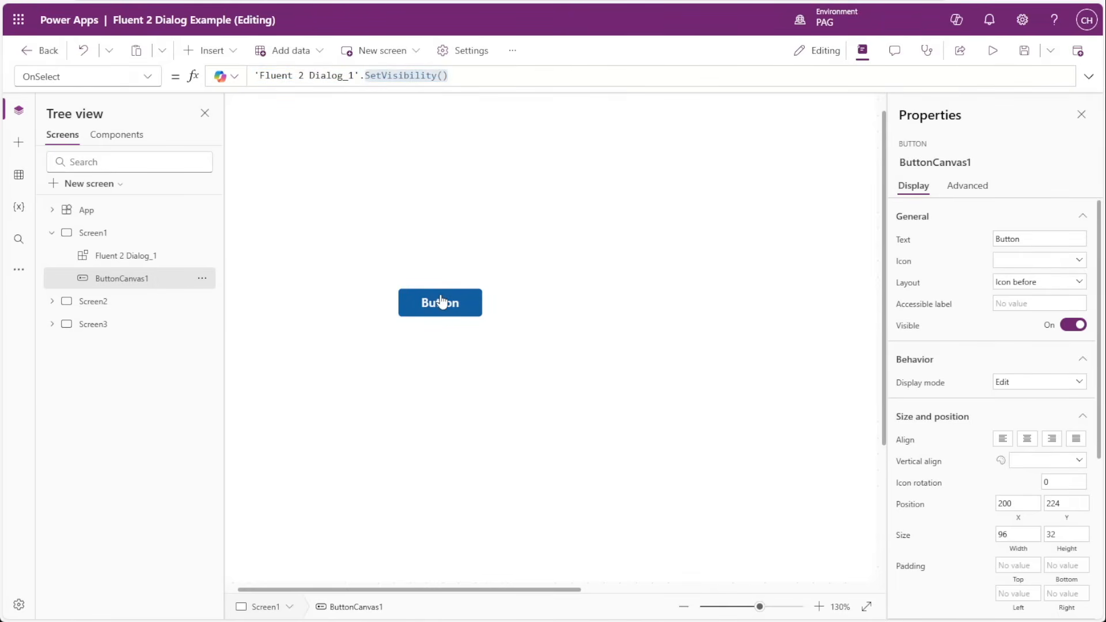
pyautogui.keyDown('alt'); pyautogui.click(441, 301); pyautogui.keyUp('alt')
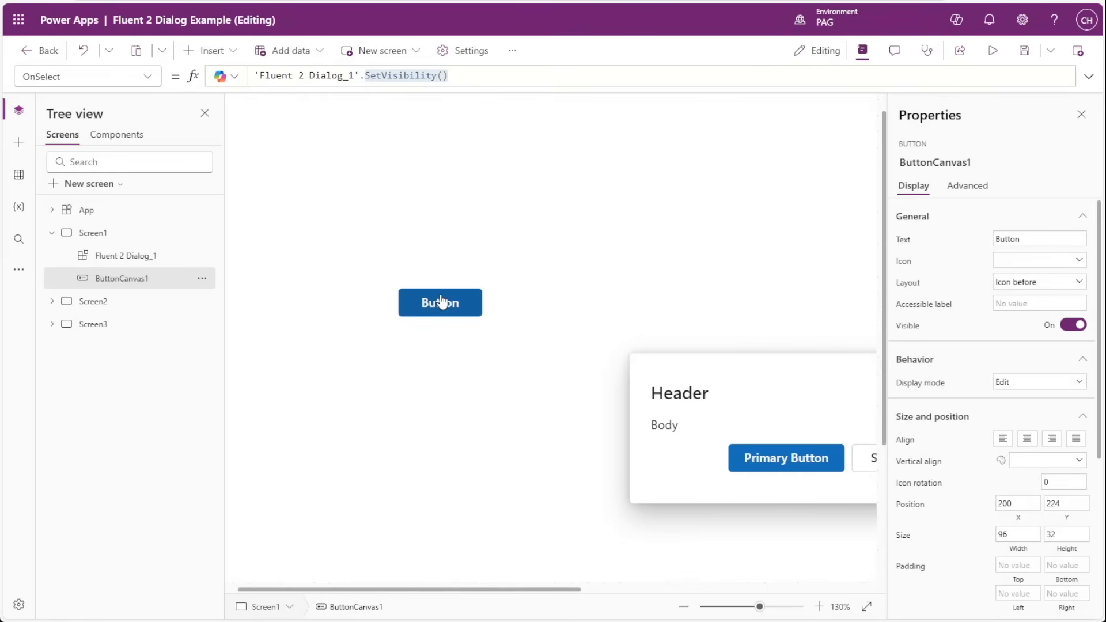
pyautogui.keyDown('alt'); pyautogui.click(441, 301); pyautogui.keyUp('alt')
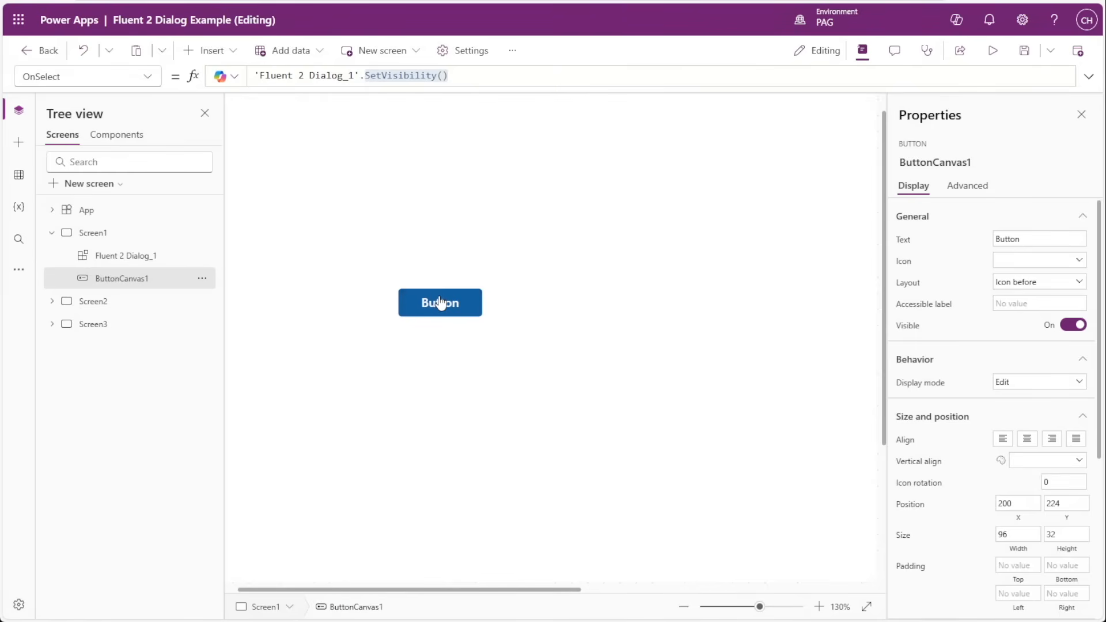
pyautogui.keyDown('alt'); pyautogui.click(441, 300); pyautogui.keyUp('alt')
pyautogui.keyDown('alt'); pyautogui.click(441, 300); pyautogui.keyUp('alt')
pyautogui.keyDown('alt'); pyautogui.click(440, 301); pyautogui.keyUp('alt')
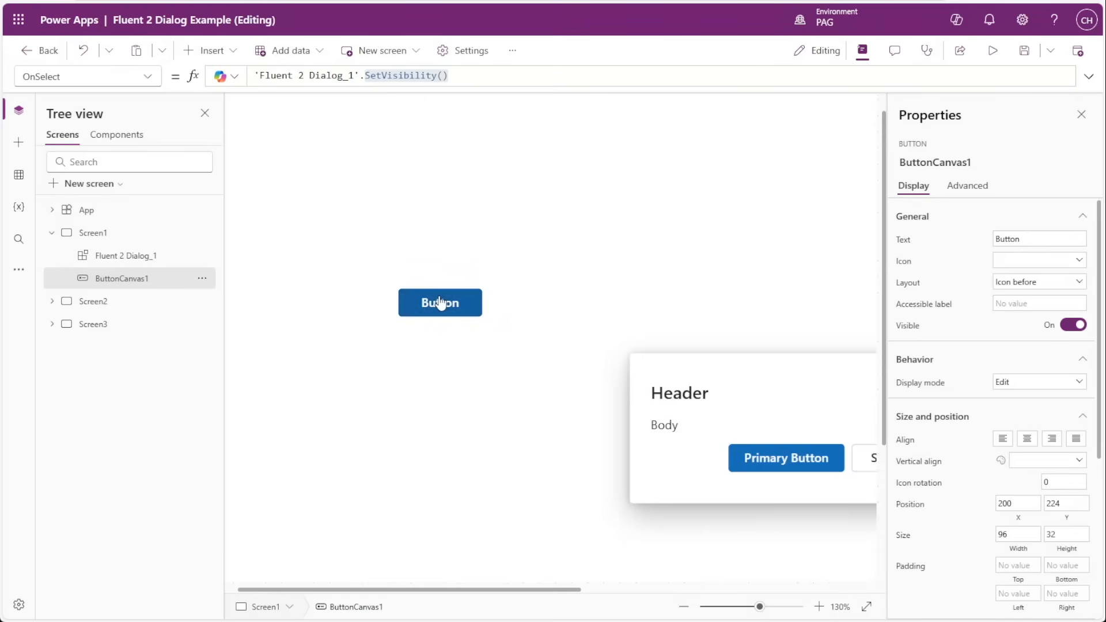
pyautogui.keyDown('alt'); pyautogui.click(441, 300); pyautogui.keyUp('alt')
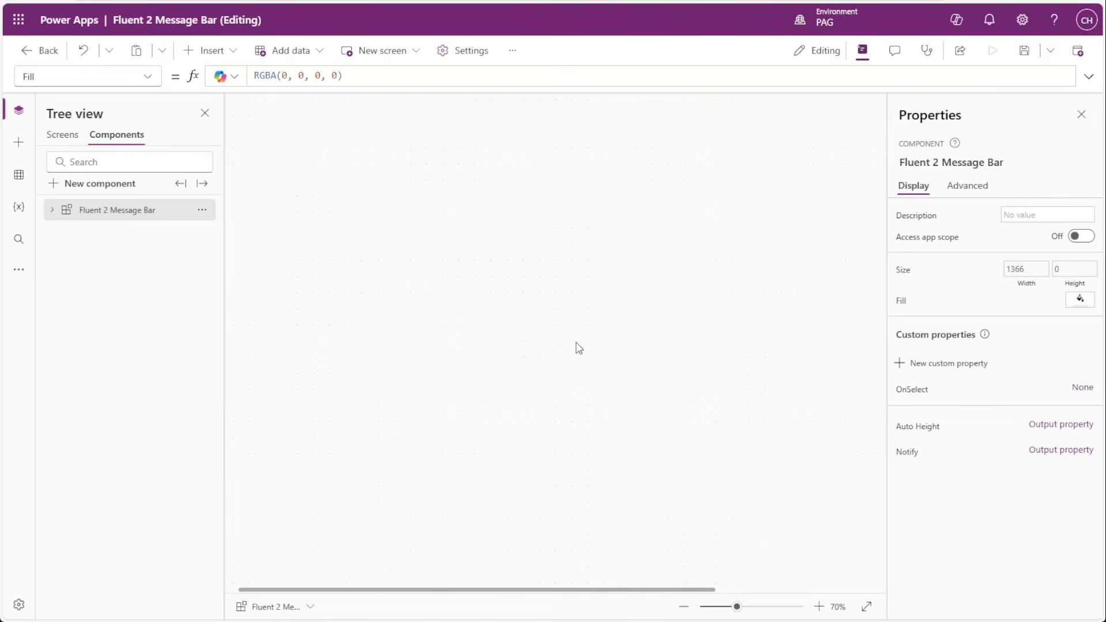
# Examine the Notify action property of the Fluent 2 Message Bar component, including its required and optional parameters.
pyautogui.click(915, 458)
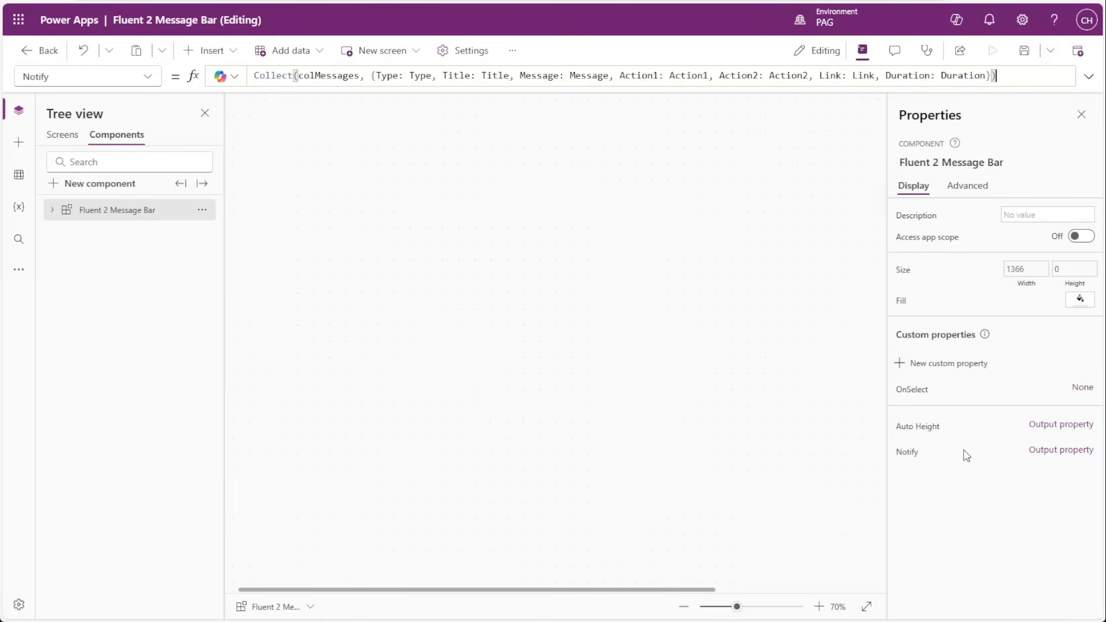
pyautogui.click(1040, 455)
pyautogui.scroll(-2, 716, 352)
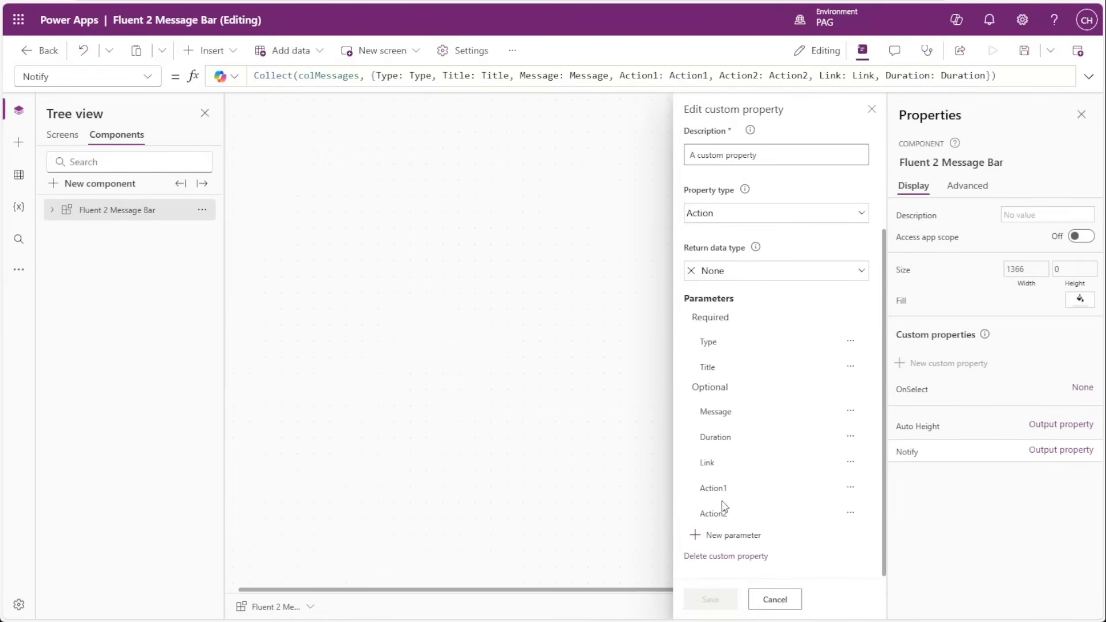
pyautogui.scroll(2, 724, 507)
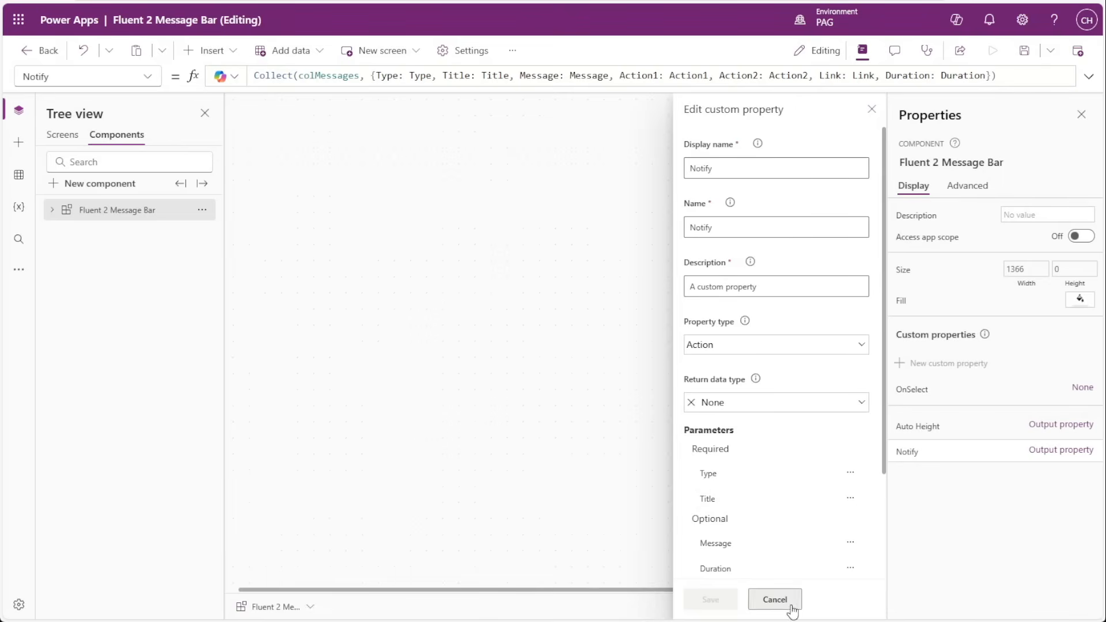
pyautogui.click(774, 600)
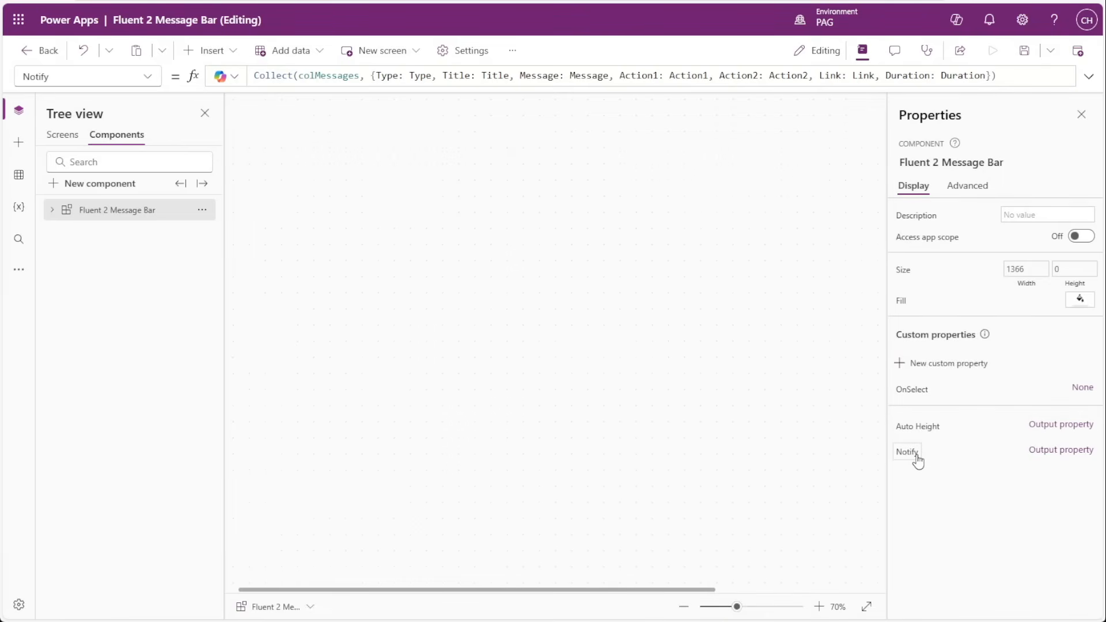
pyautogui.click(915, 457)
pyautogui.scroll(-2, 752, 481)
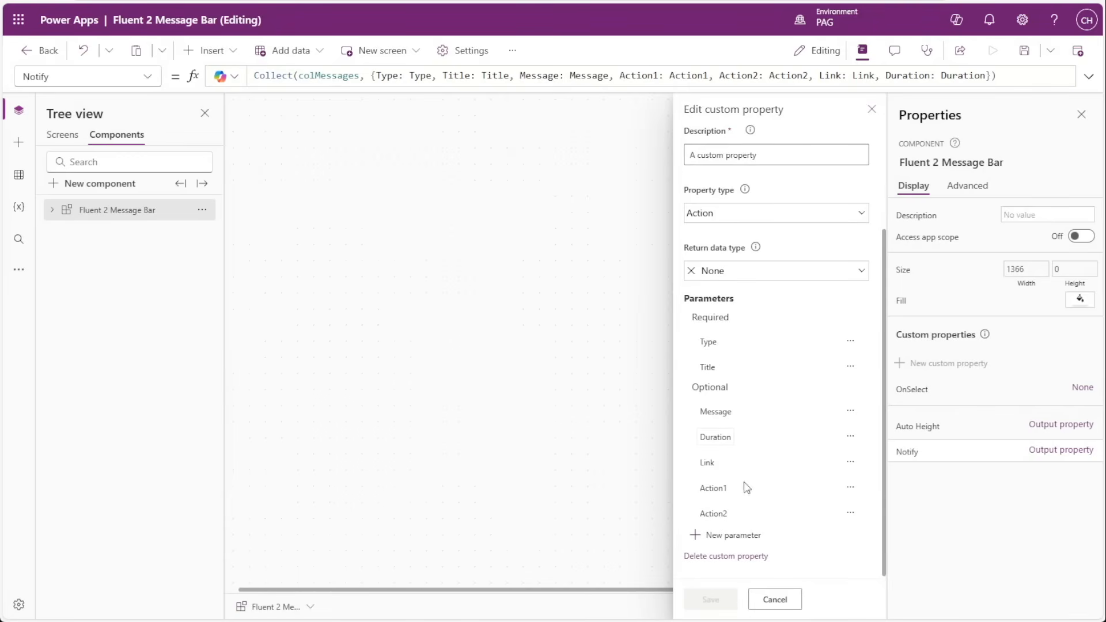
pyautogui.click(775, 599)
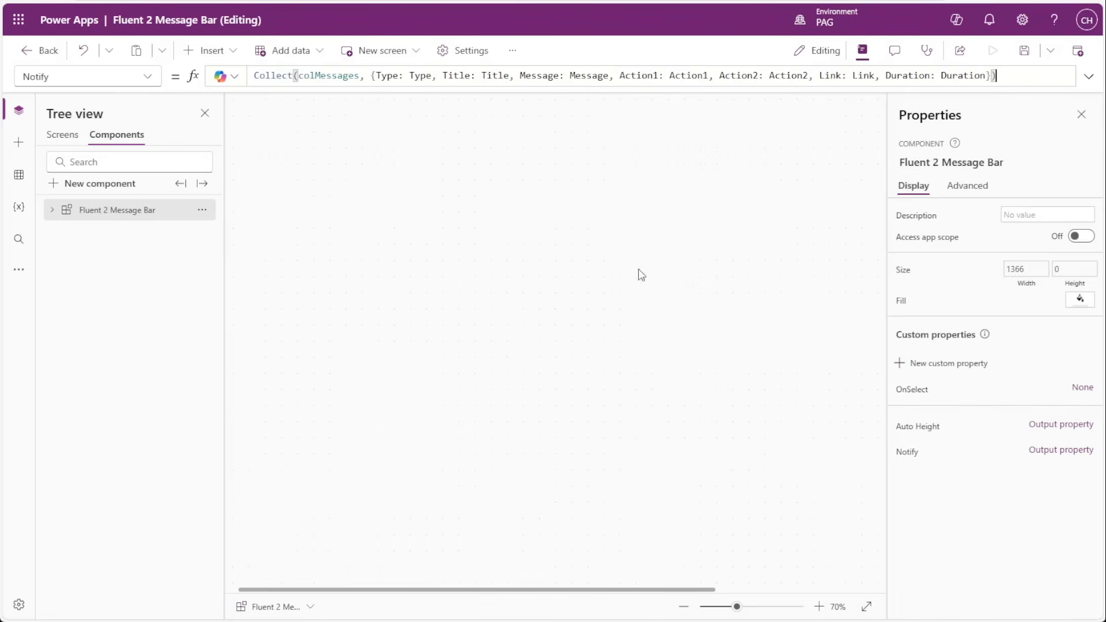
# Examine the Notify formula's Collect call, its colMessages collection and the record built from the parameters.
pyautogui.moveTo(254, 76); pyautogui.dragTo(293, 76)
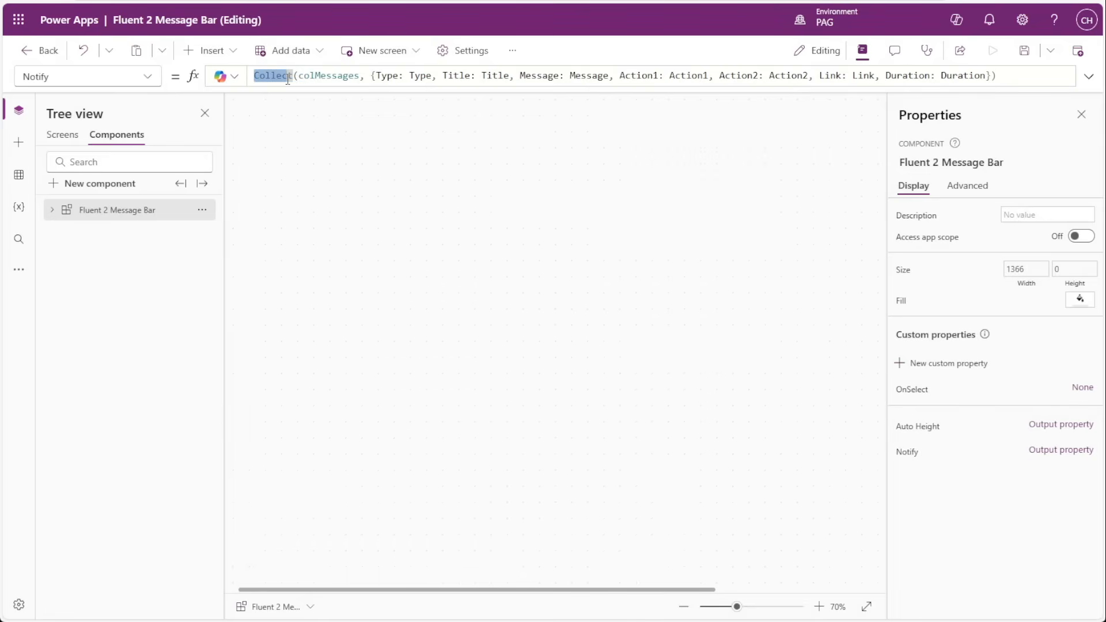
pyautogui.doubleClick(317, 76)
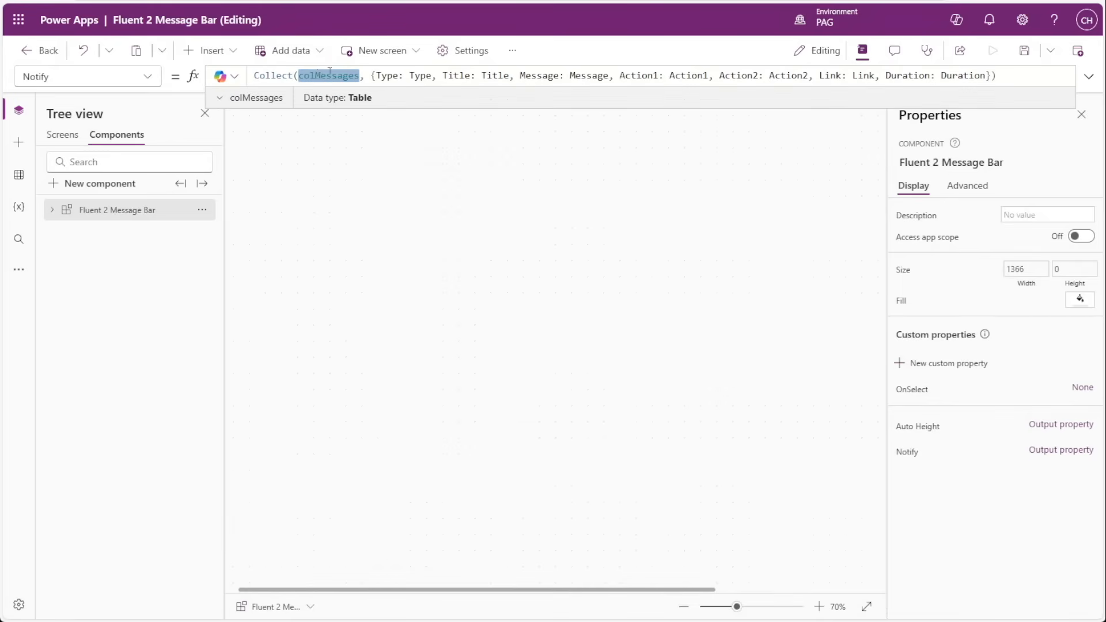
pyautogui.click(372, 75)
pyautogui.moveTo(380, 76); pyautogui.dragTo(997, 76)
pyautogui.click(1001, 80)
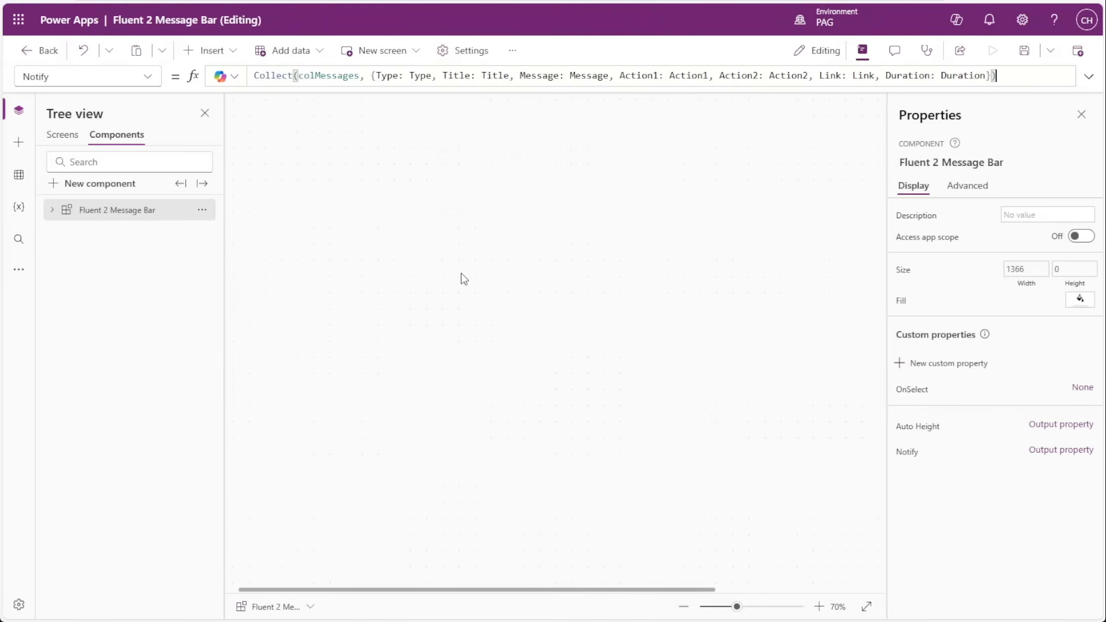
# Examine the OnSelect formula of the App level button on Screen5, including its Notify call, notification type and message title.
pyautogui.click(56, 136)
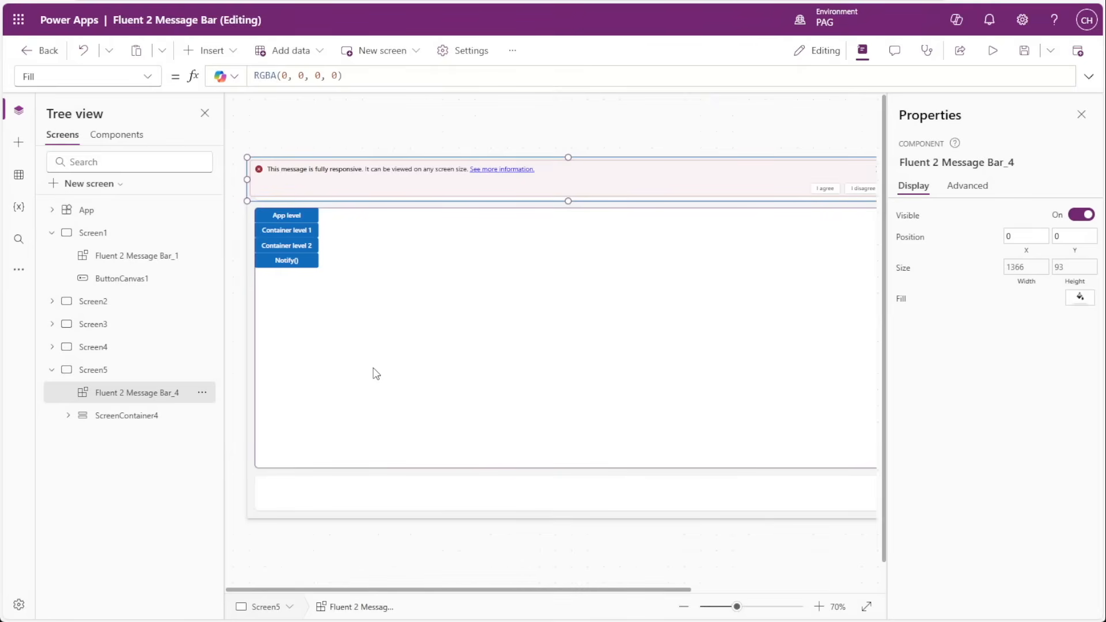
pyautogui.click(326, 214)
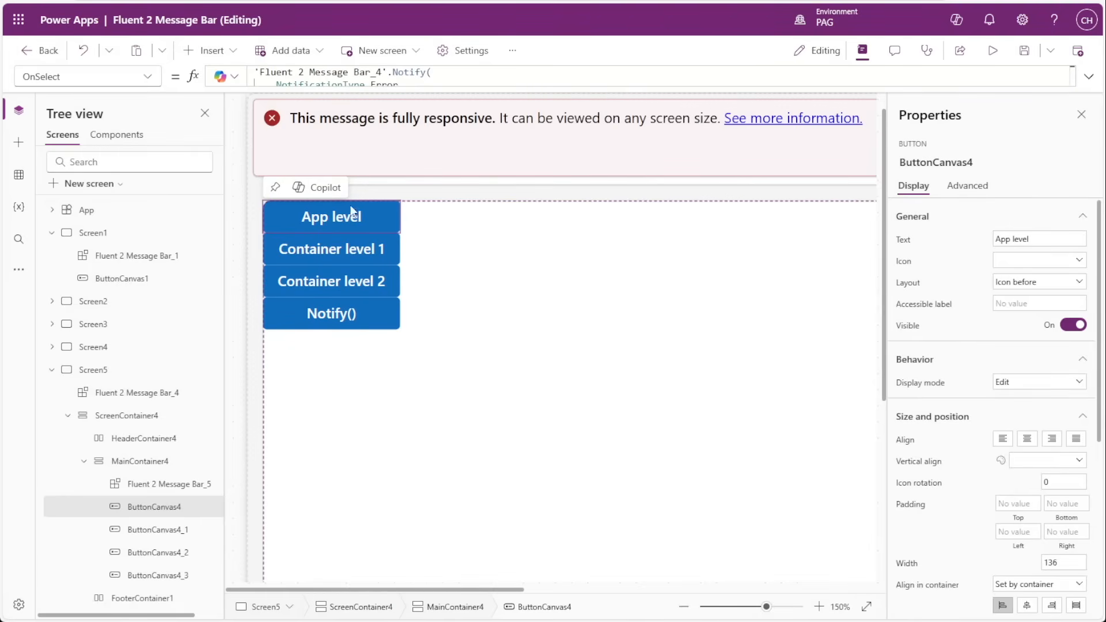
pyautogui.click(387, 72)
pyautogui.moveTo(387, 72); pyautogui.dragTo(254, 72)
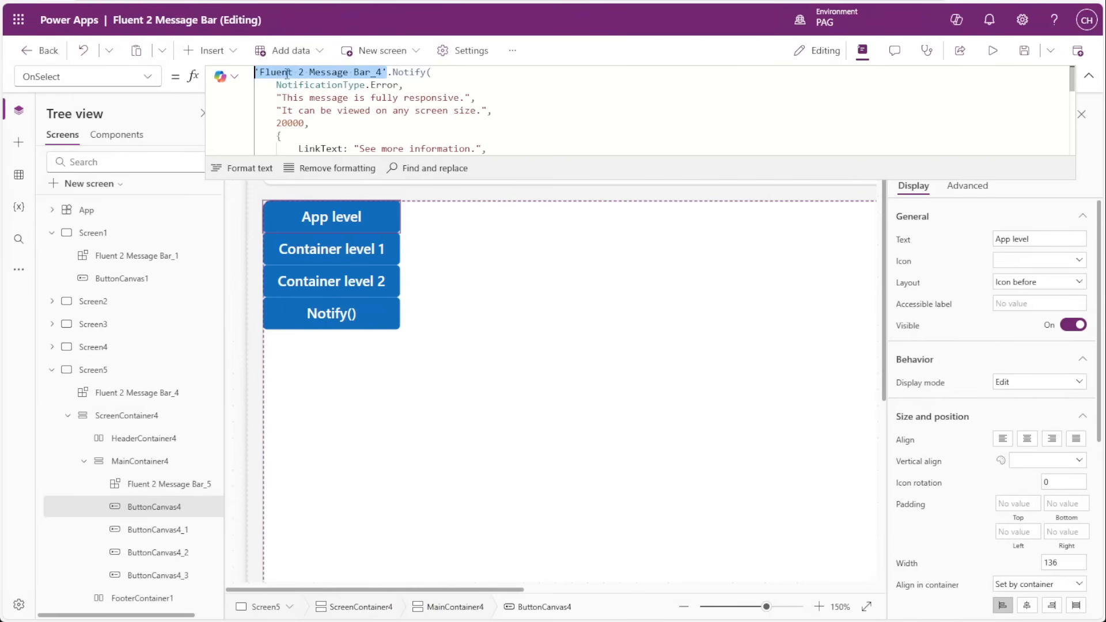
pyautogui.doubleClick(407, 72)
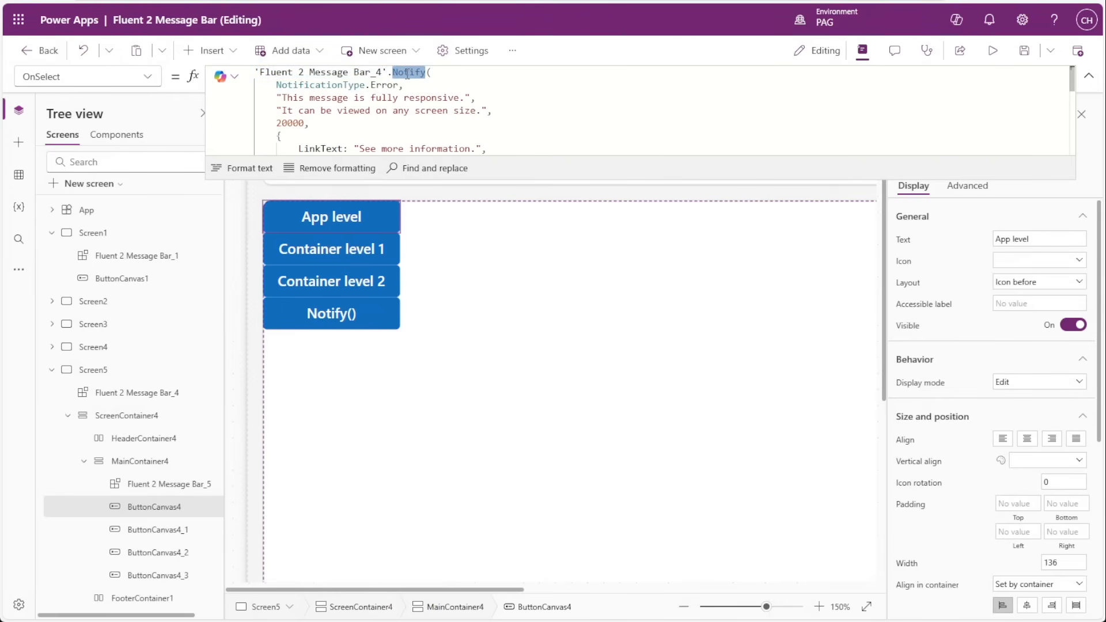
pyautogui.click(371, 84)
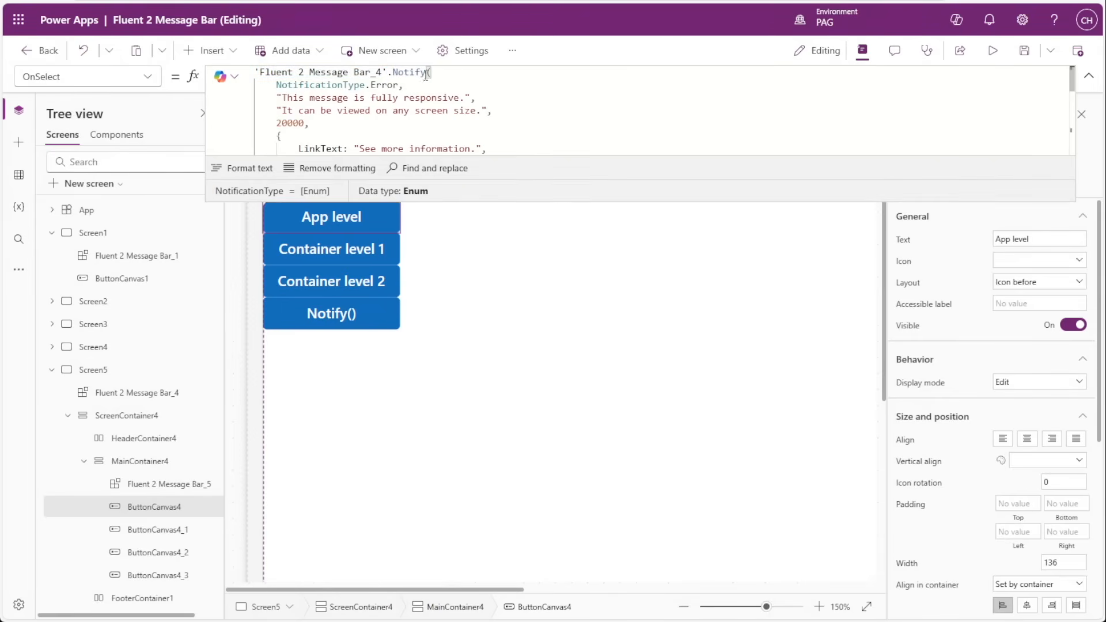
pyautogui.moveTo(400, 84); pyautogui.dragTo(279, 85)
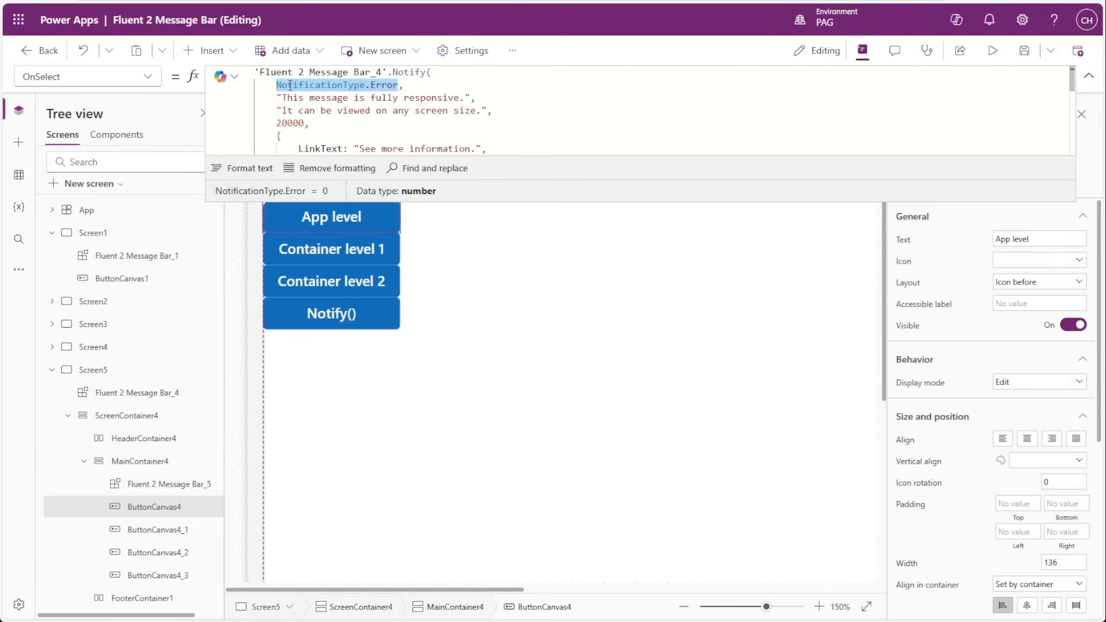
pyautogui.doubleClick(340, 96)
pyautogui.click(1089, 76)
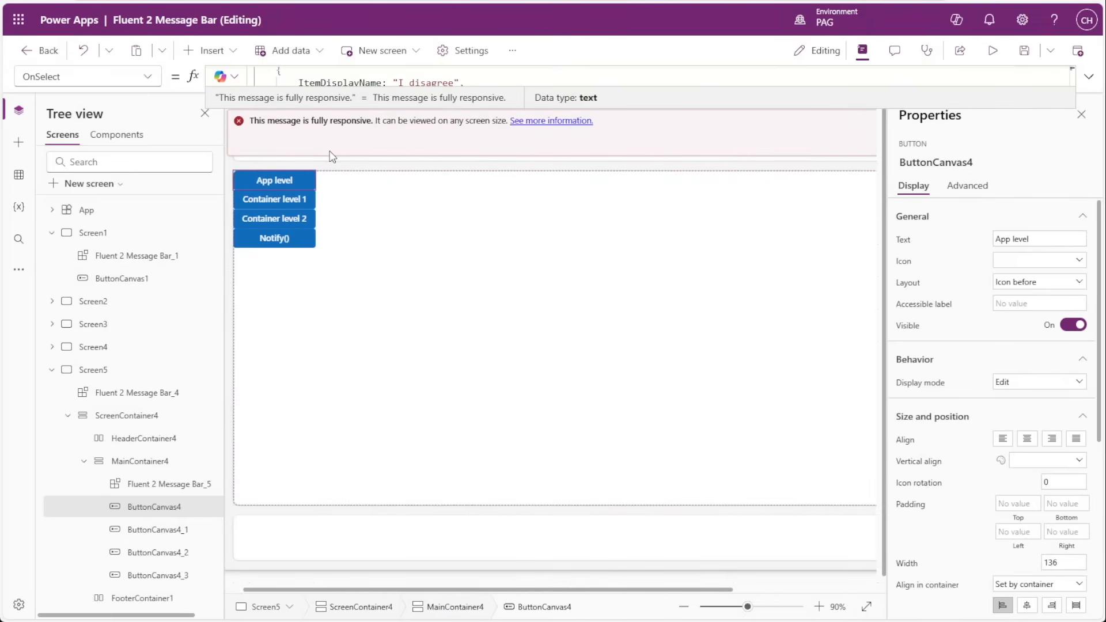
# Run the Container level 1 button on Screen5 and inspect the app-level and container-level message bar instances.
pyautogui.hotkey('ctrl', '-')
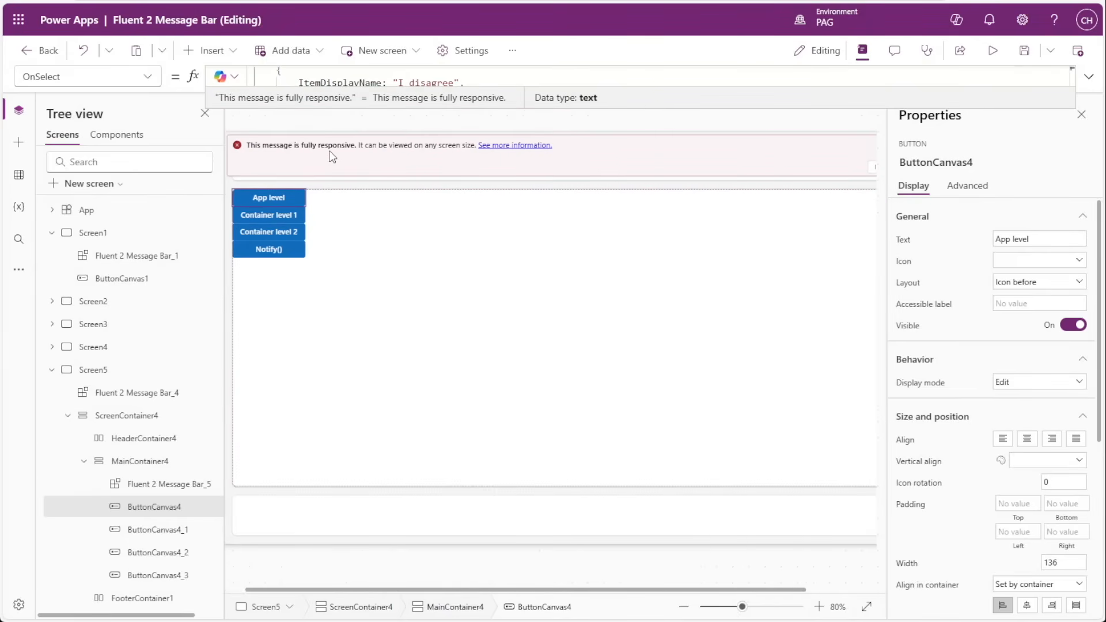
pyautogui.click(244, 146)
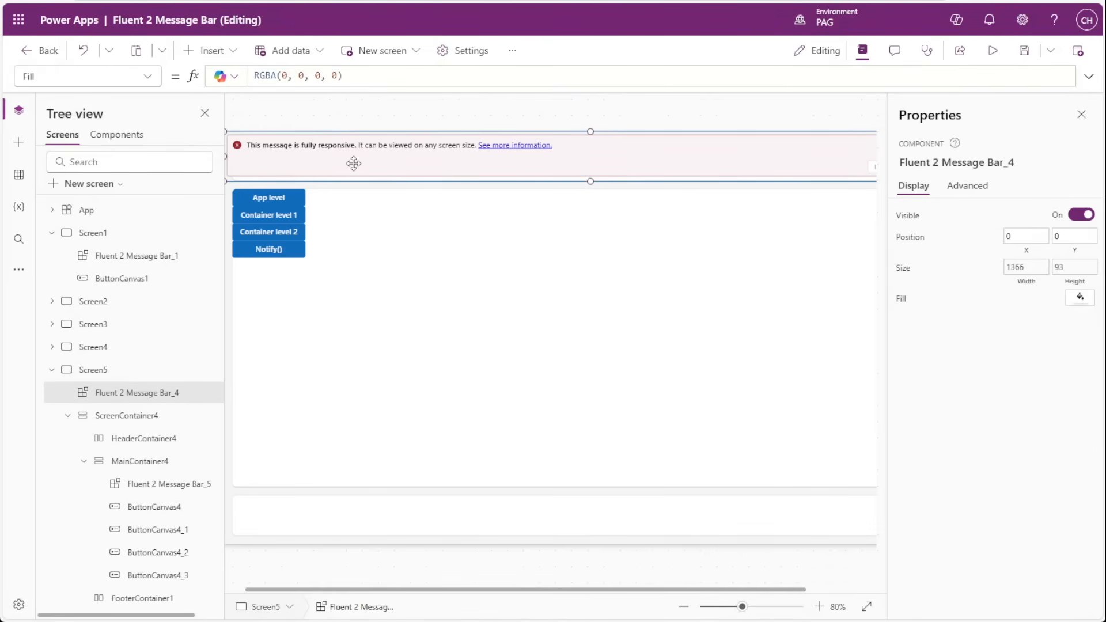
pyautogui.click(291, 214)
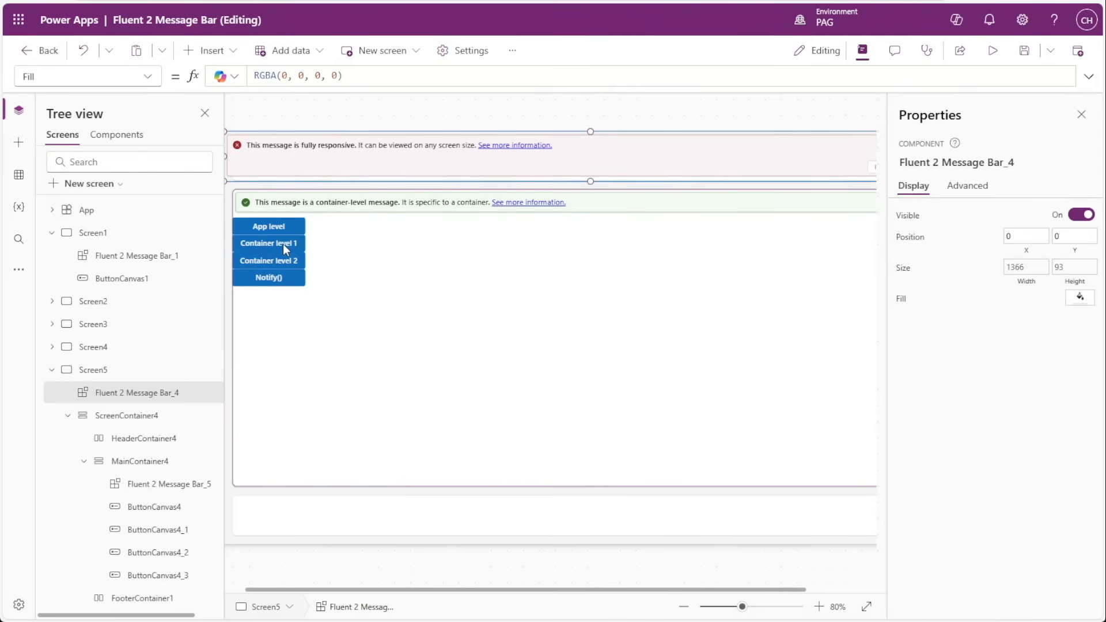
pyautogui.click(300, 193)
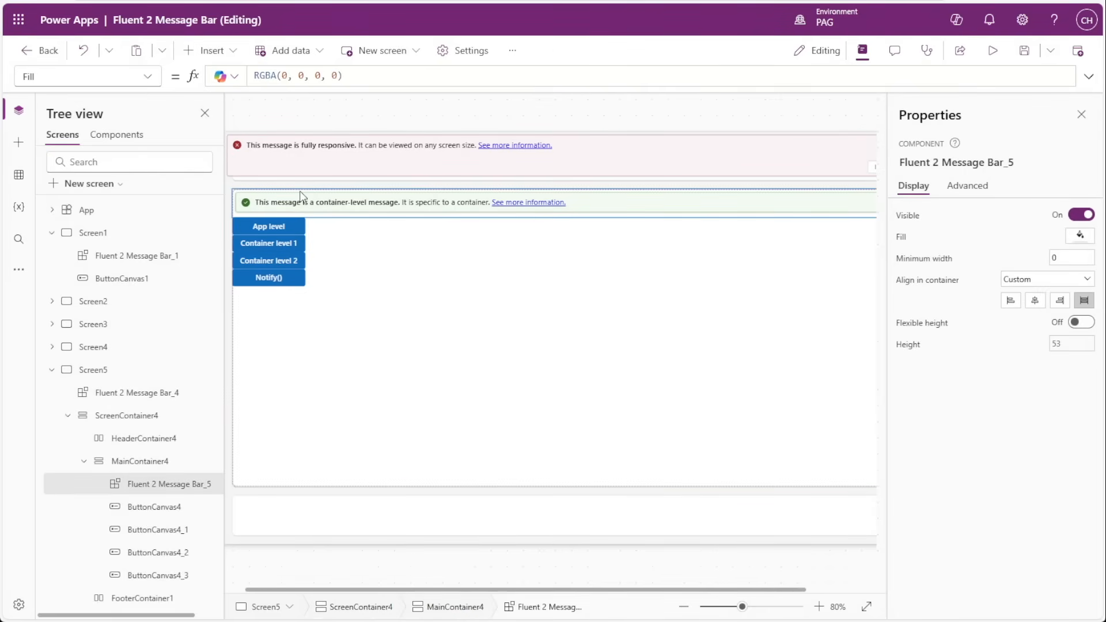
# Examine which message bar instance the Container level 1 button's OnSelect formula calls.
pyautogui.click(285, 244)
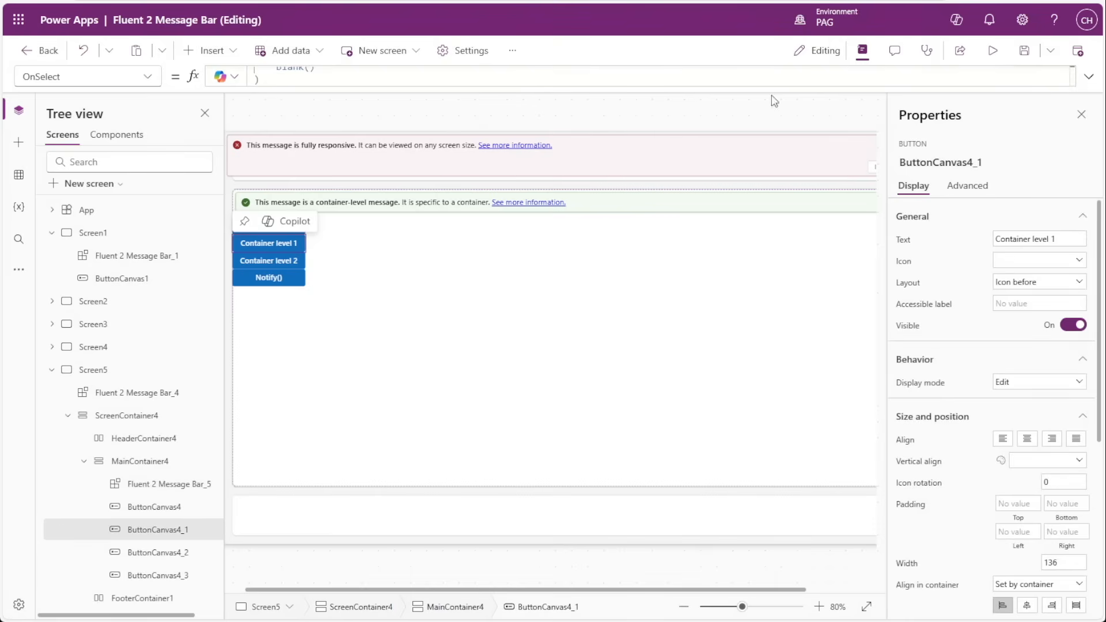
pyautogui.click(1088, 77)
pyautogui.moveTo(381, 73); pyautogui.dragTo(359, 73)
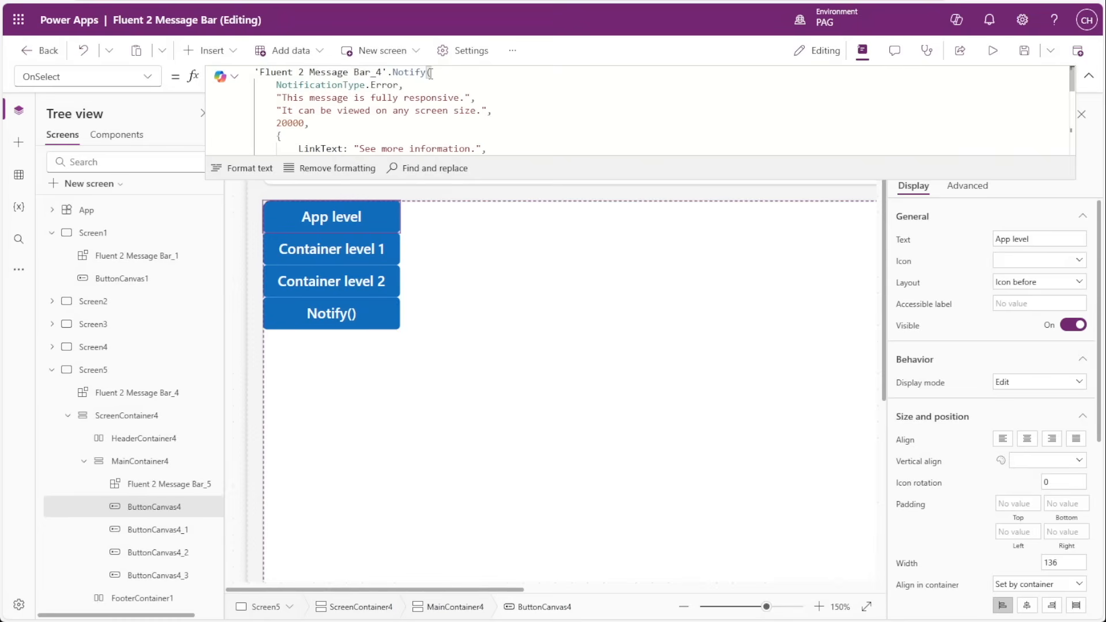
# Examine the NotificationType.Error argument in the App level button's Notify call.
pyautogui.click(362, 84)
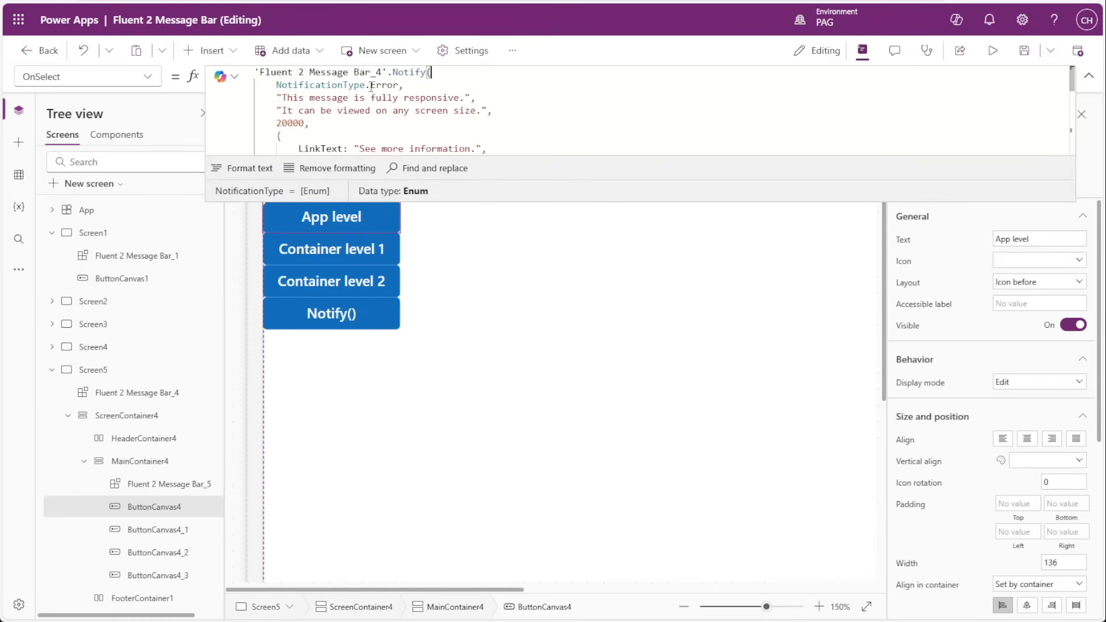
pyautogui.moveTo(400, 85); pyautogui.dragTo(278, 85)
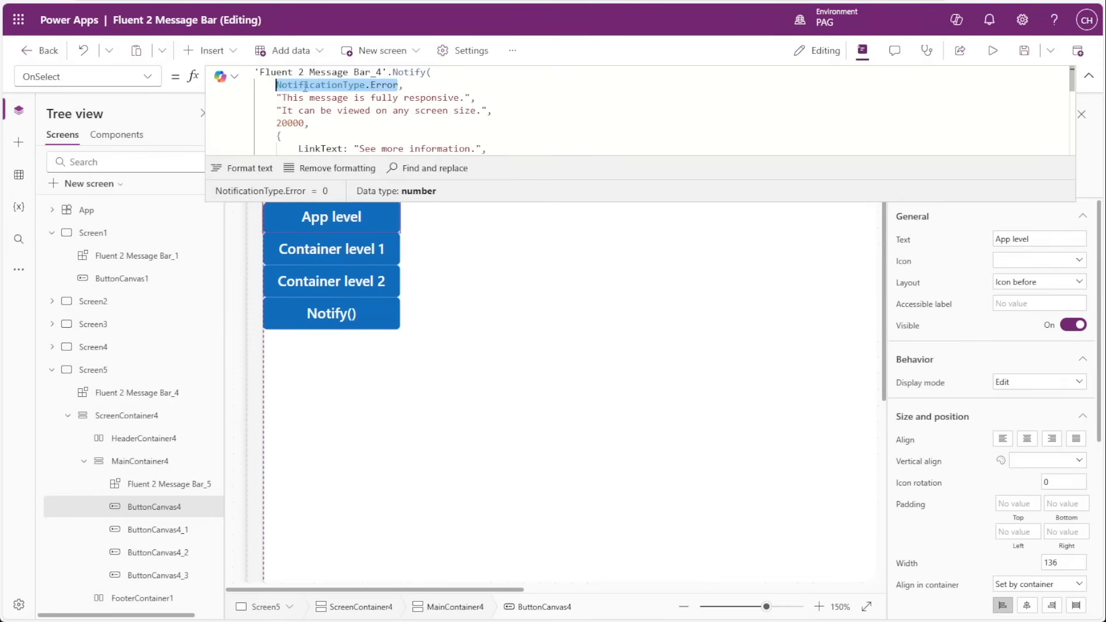